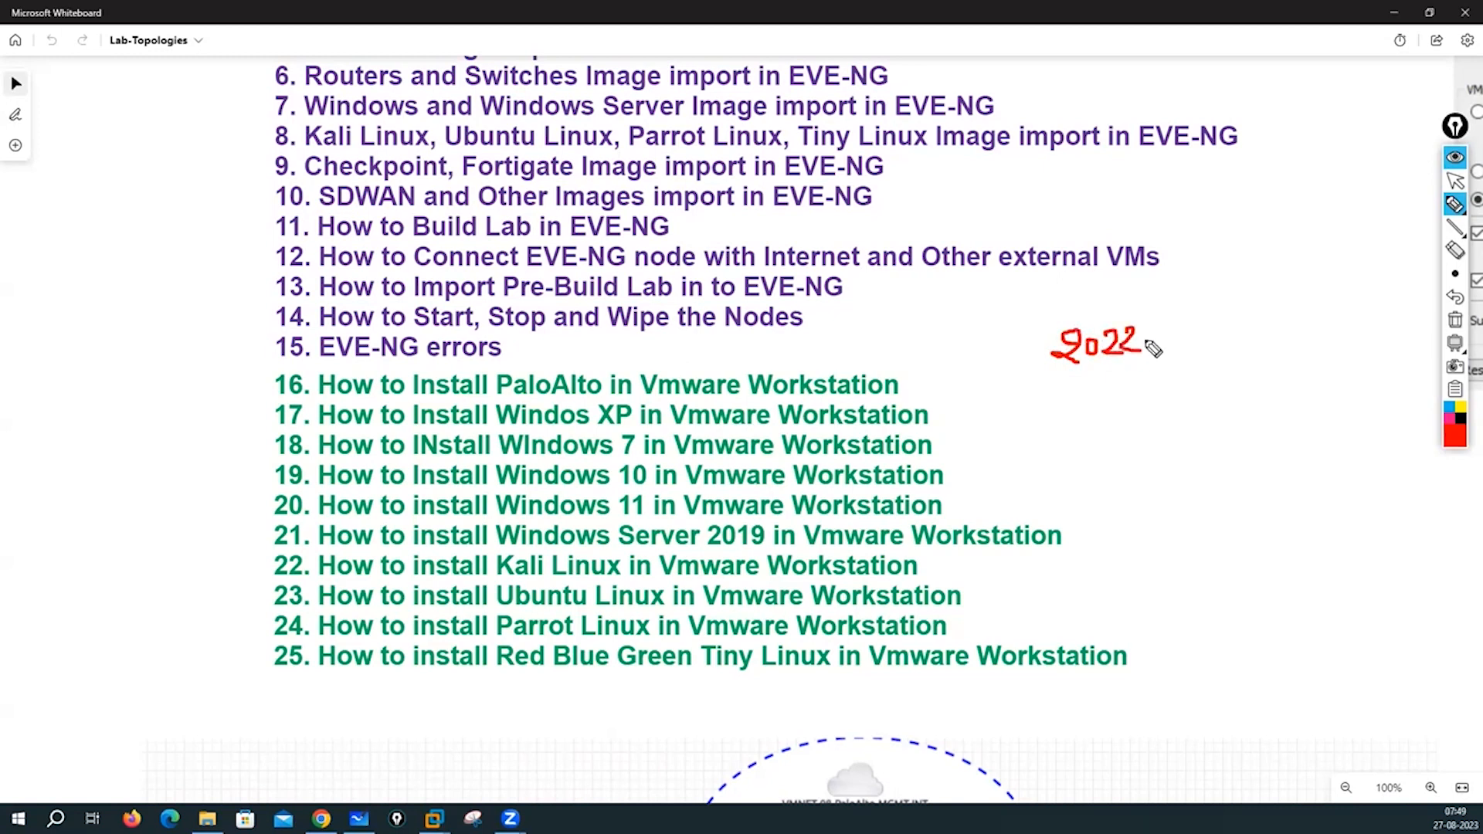
# - Write and circle 2022.4 and 2023.3 in red ink, with an arrow and tick on 2023.3
pyautogui.moveTo(1166, 324)
pyautogui.mouseDown()
pyautogui.moveTo(1187, 349)
pyautogui.moveTo(1072, 302)
pyautogui.mouseUp()
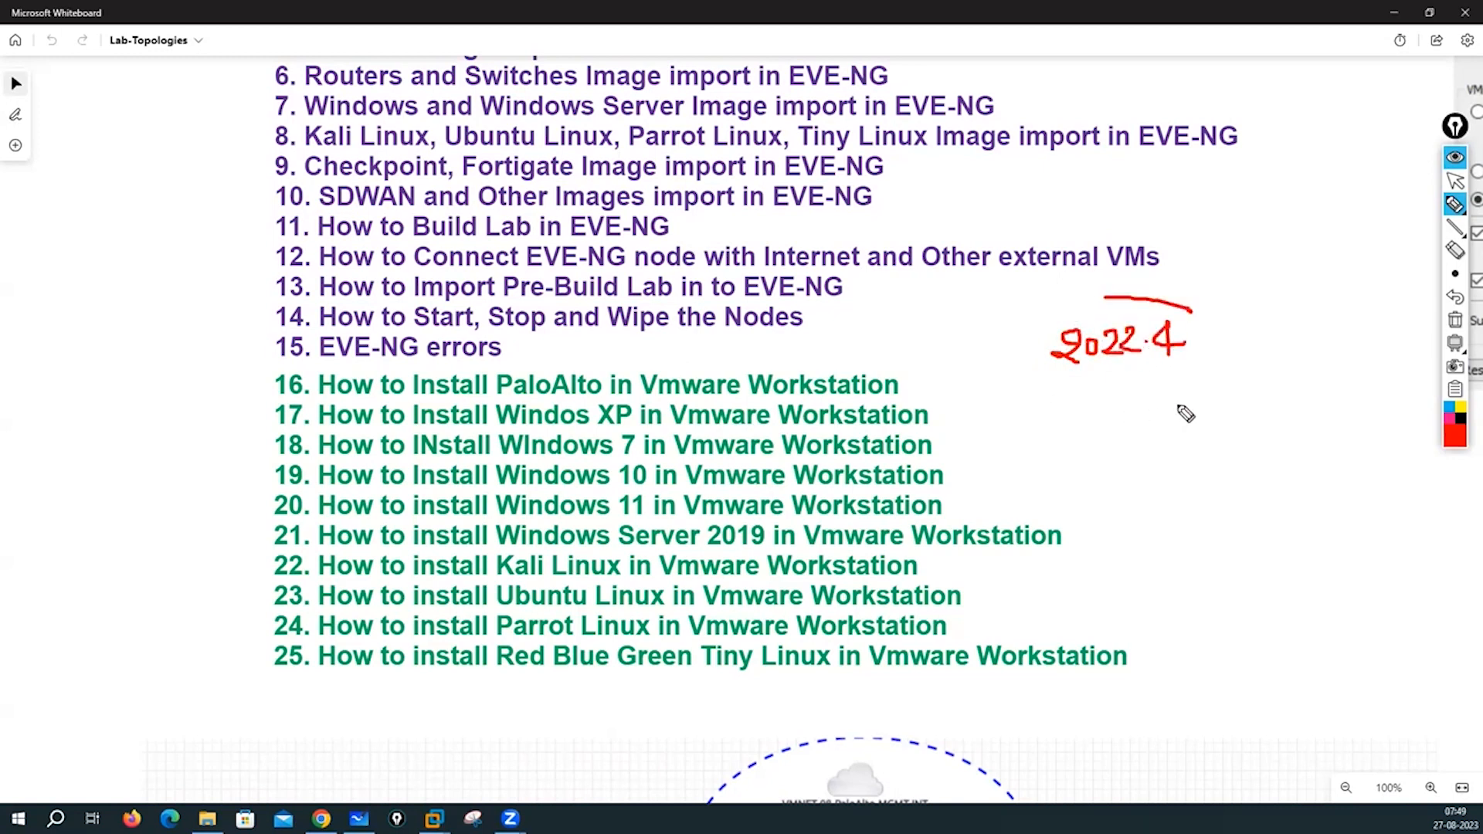
pyautogui.moveTo(1184, 320)
pyautogui.mouseDown()
pyautogui.moveTo(1245, 319)
pyautogui.moveTo(1219, 317)
pyautogui.mouseUp()
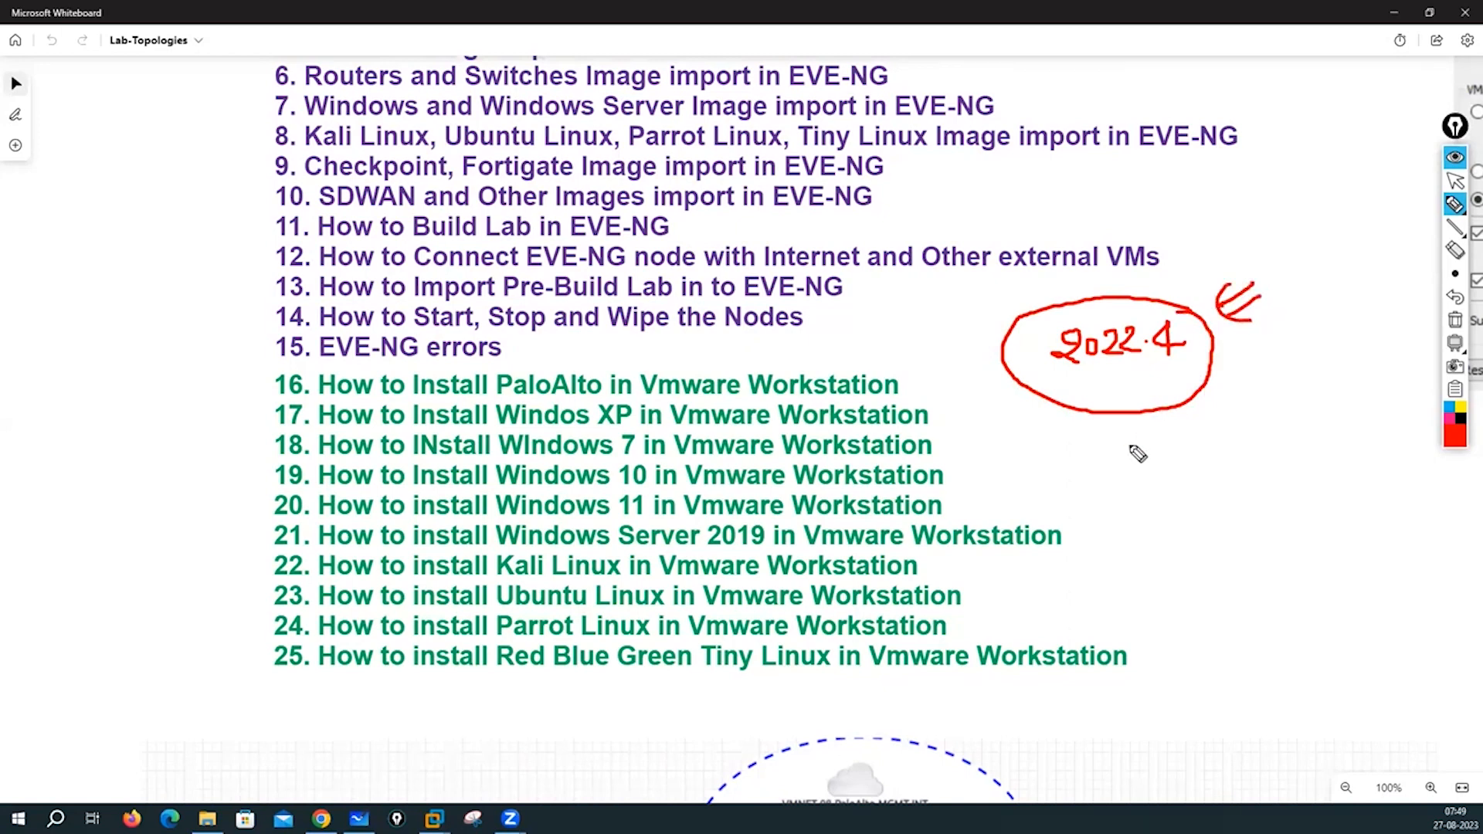
pyautogui.moveTo(1088, 467)
pyautogui.mouseDown()
pyautogui.moveTo(1106, 482)
pyautogui.moveTo(1103, 470)
pyautogui.moveTo(1183, 481)
pyautogui.moveTo(1079, 513)
pyautogui.moveTo(1189, 436)
pyautogui.mouseUp()
pyautogui.click(1163, 480)
pyautogui.moveTo(1292, 420); pyautogui.dragTo(1230, 447)
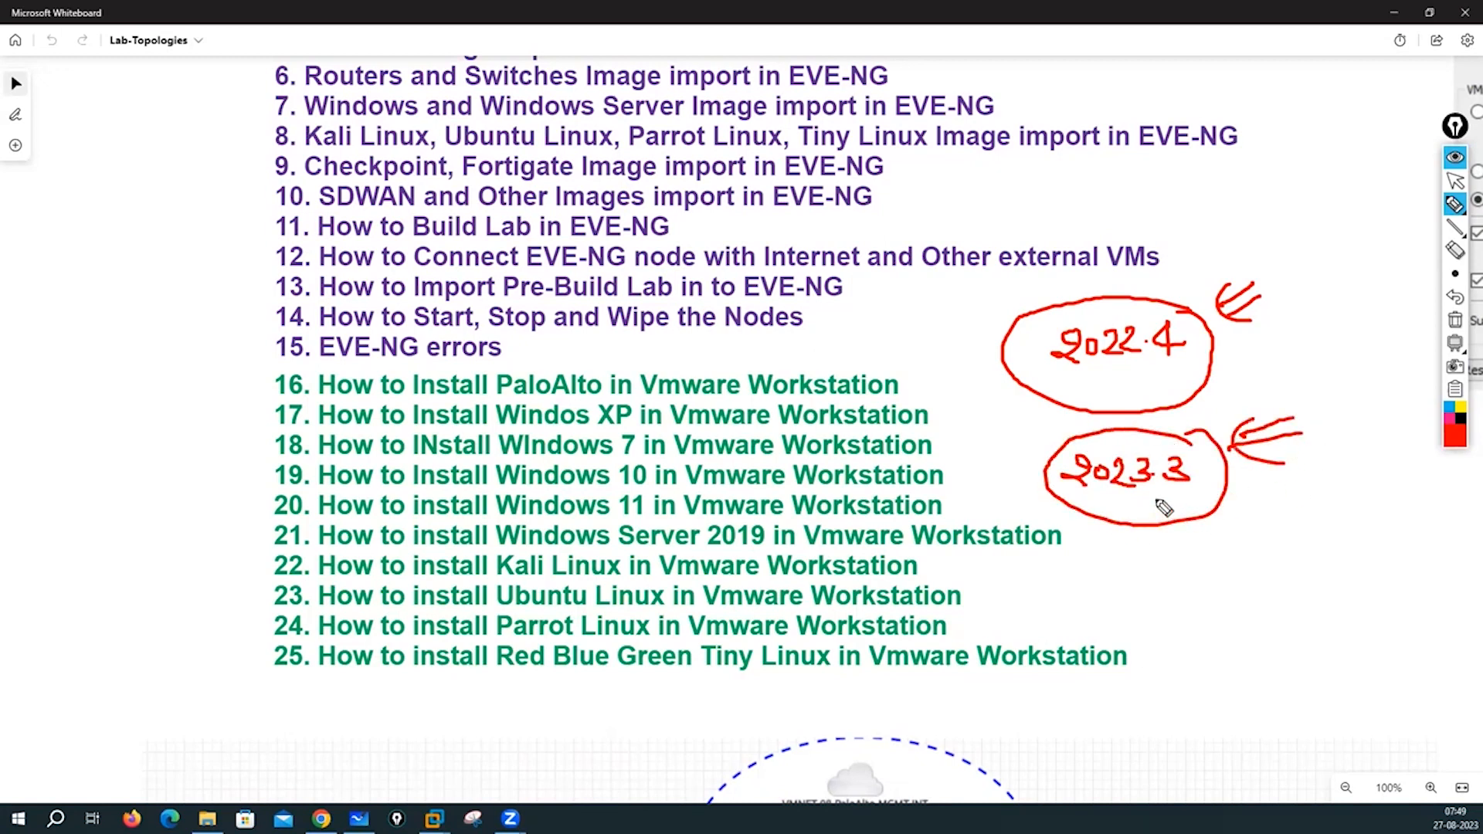
pyautogui.moveTo(1157, 500); pyautogui.dragTo(1243, 497)
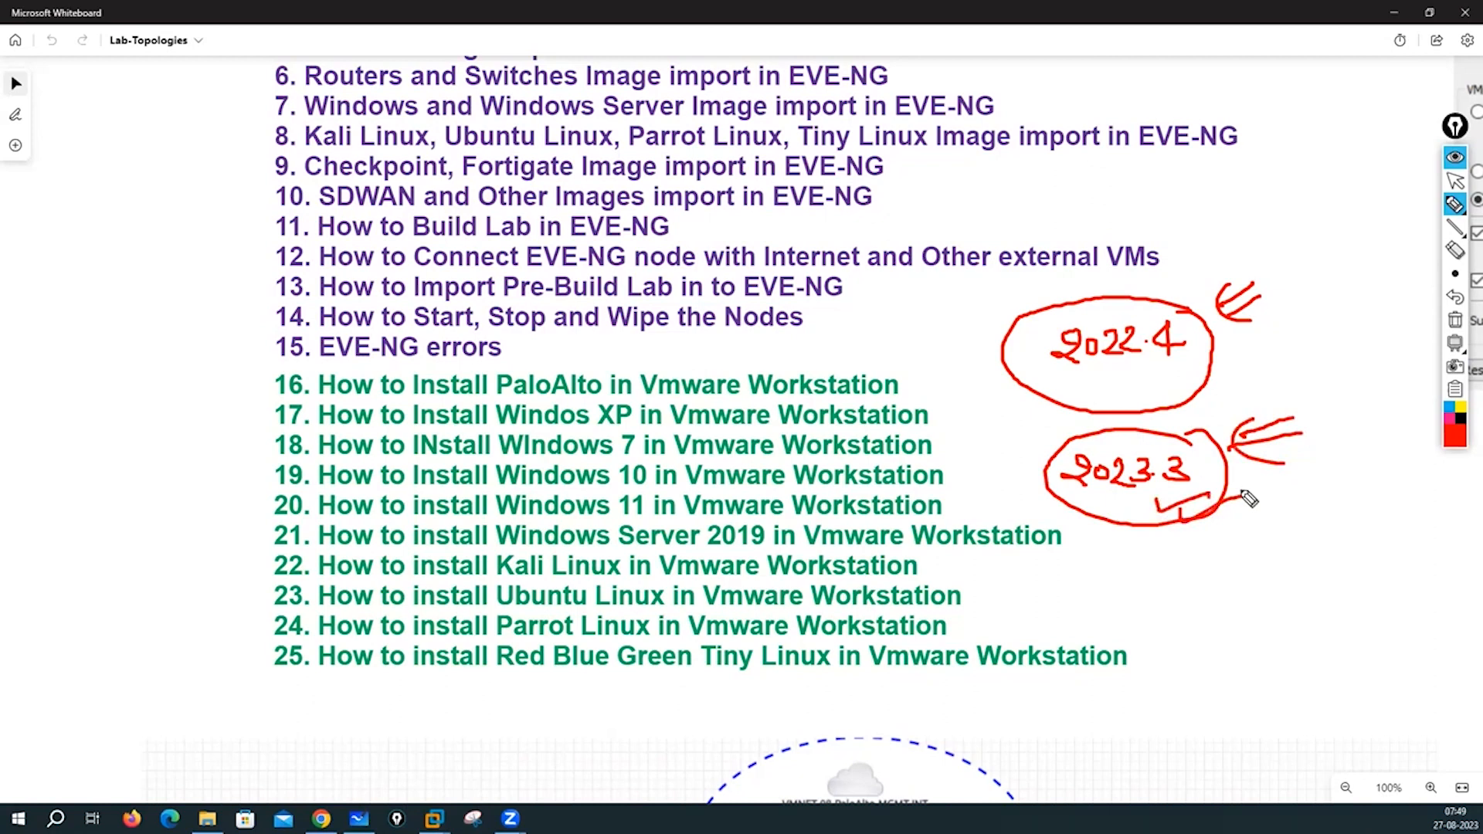
# - Tick 2022.4 and draw an arrow pointing at it
pyautogui.moveTo(1104, 368)
pyautogui.mouseDown()
pyautogui.moveTo(1111, 391)
pyautogui.moveTo(1165, 373)
pyautogui.mouseUp()
pyautogui.moveTo(944, 370)
pyautogui.mouseDown()
pyautogui.moveTo(985, 378)
pyautogui.moveTo(979, 356)
pyautogui.mouseUp()
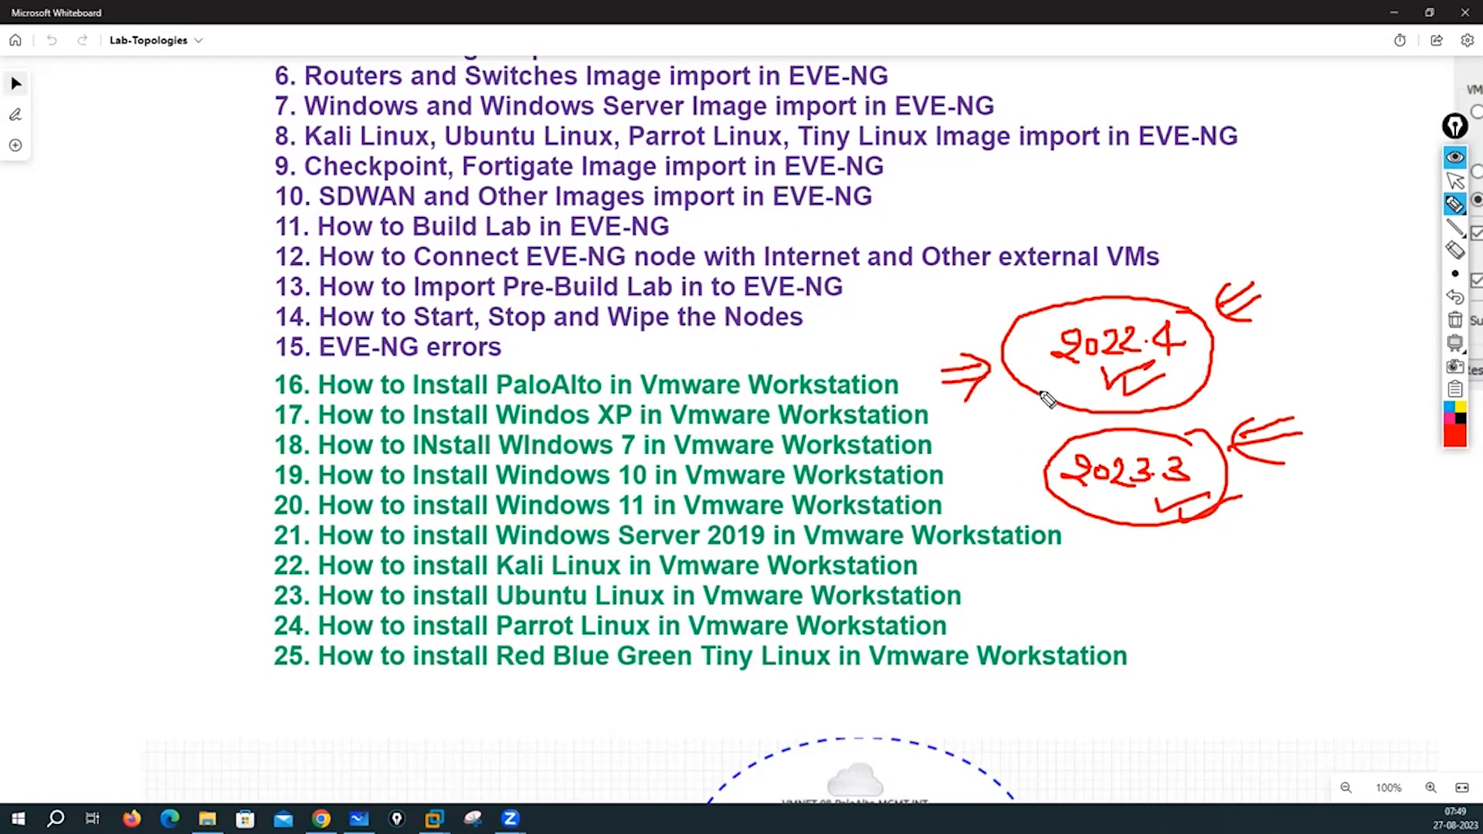
pyautogui.moveTo(1017, 405)
pyautogui.mouseDown()
pyautogui.moveTo(1011, 423)
pyautogui.moveTo(1017, 404)
pyautogui.mouseUp()
pyautogui.moveTo(1018, 403); pyautogui.dragTo(1033, 429)
# - Erase all the red ink and return to the normal pointer
pyautogui.click(1455, 319)
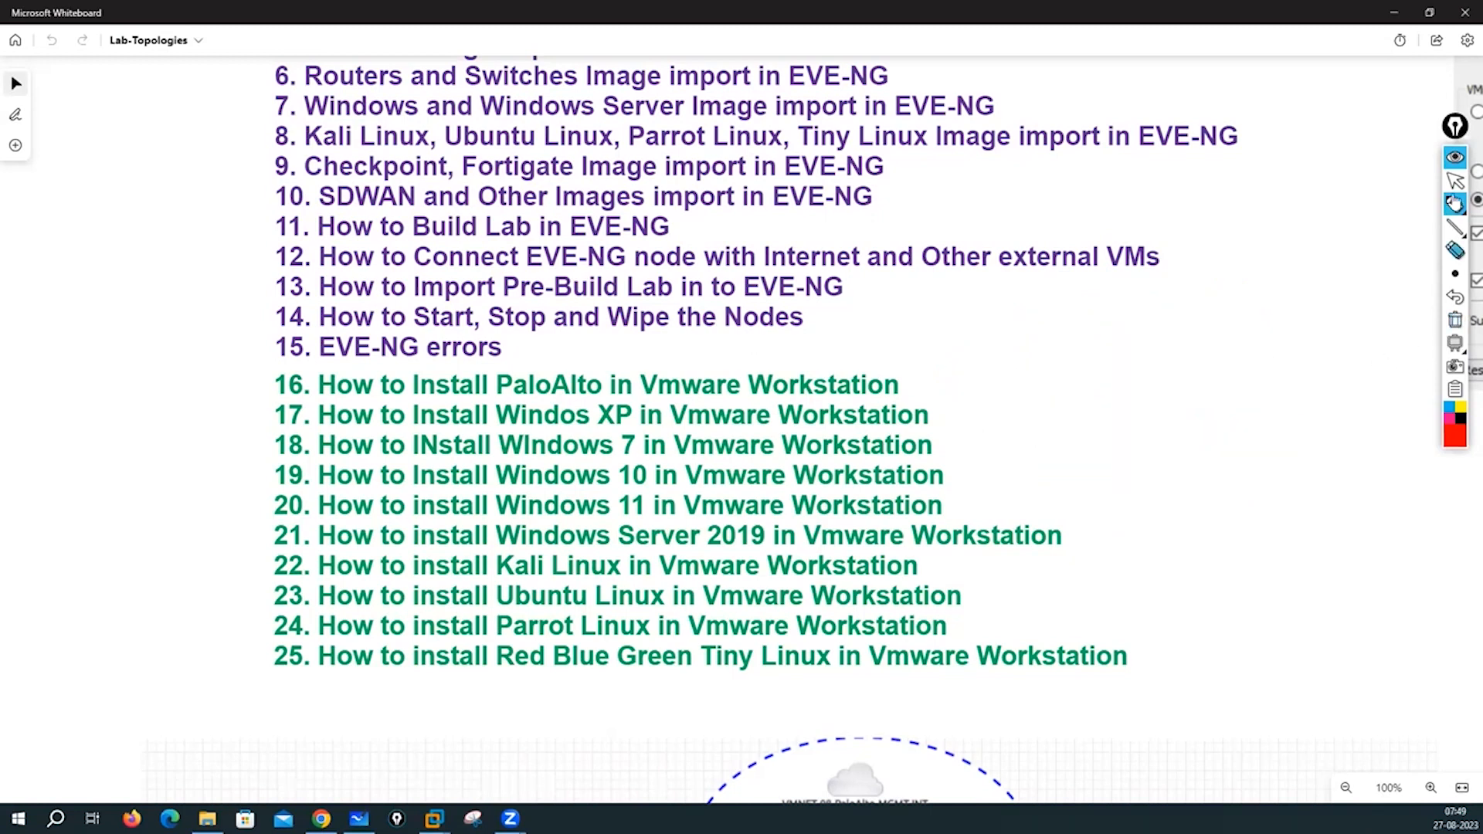
pyautogui.click(1455, 181)
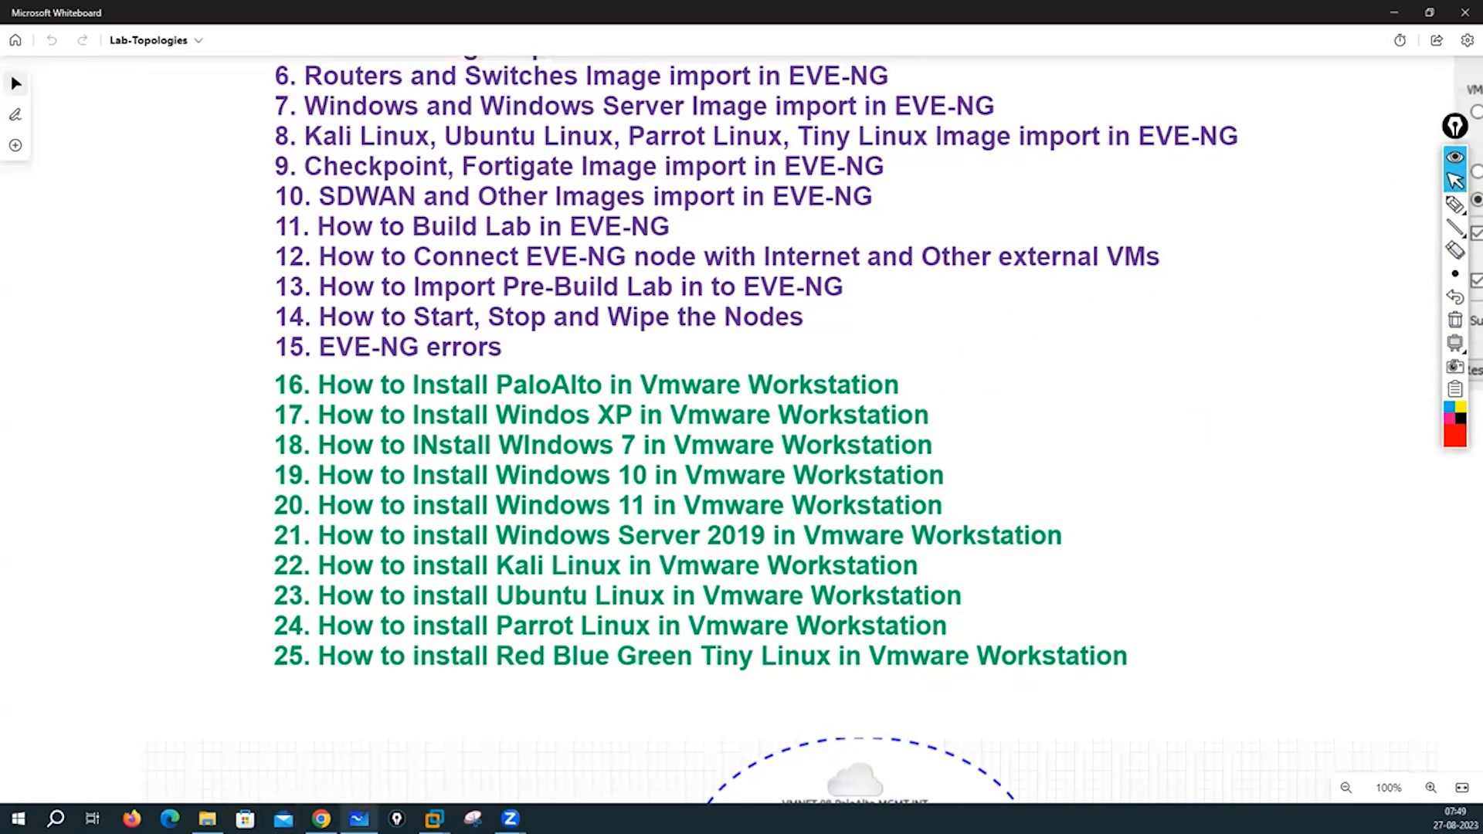
pyautogui.moveTo(321, 819)
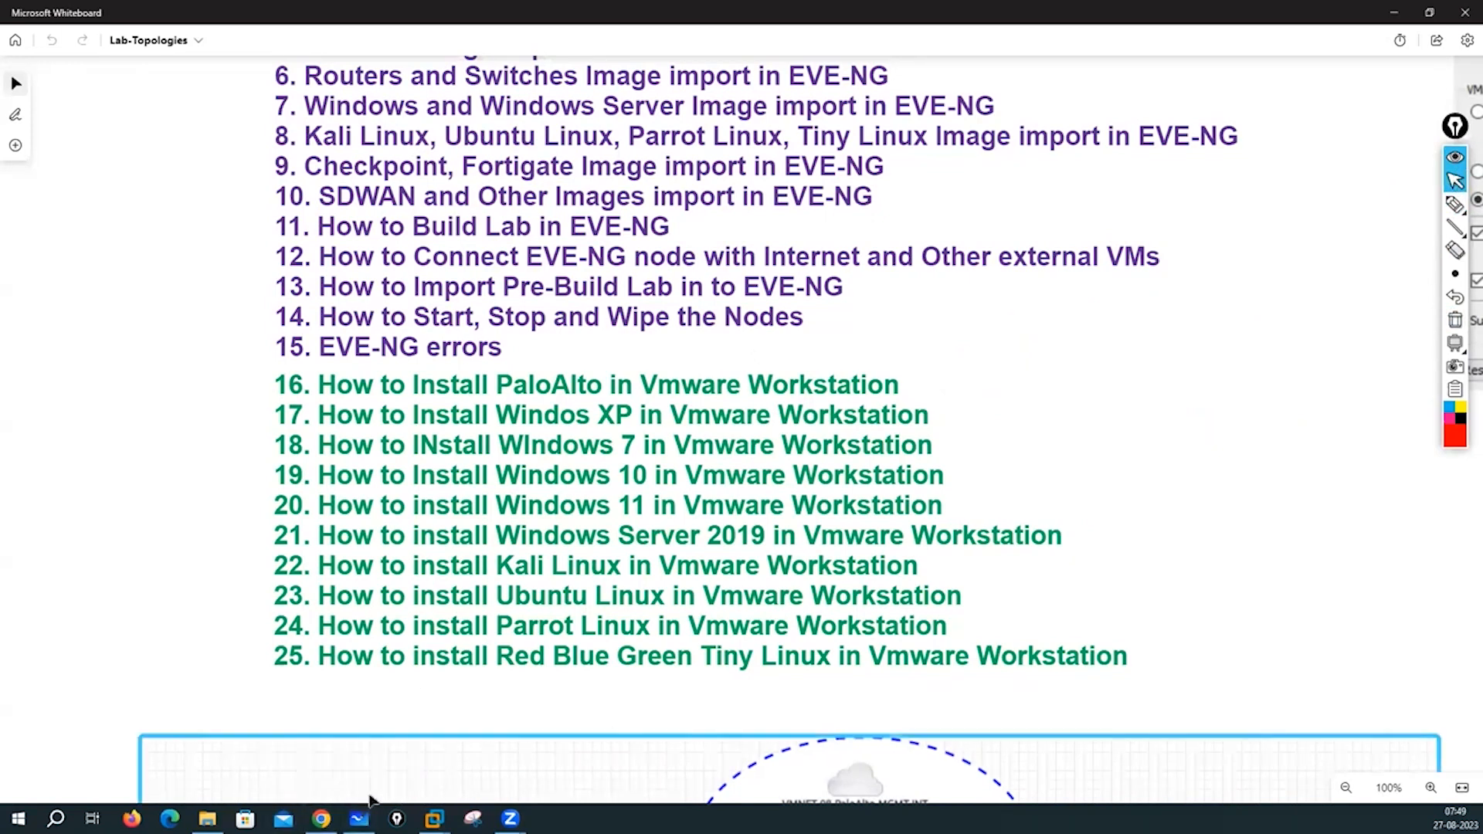
# - Replace the Get Kali tab with a new kali.org tab and open its Download platform list
pyautogui.hotkey('alt', 'Tab')
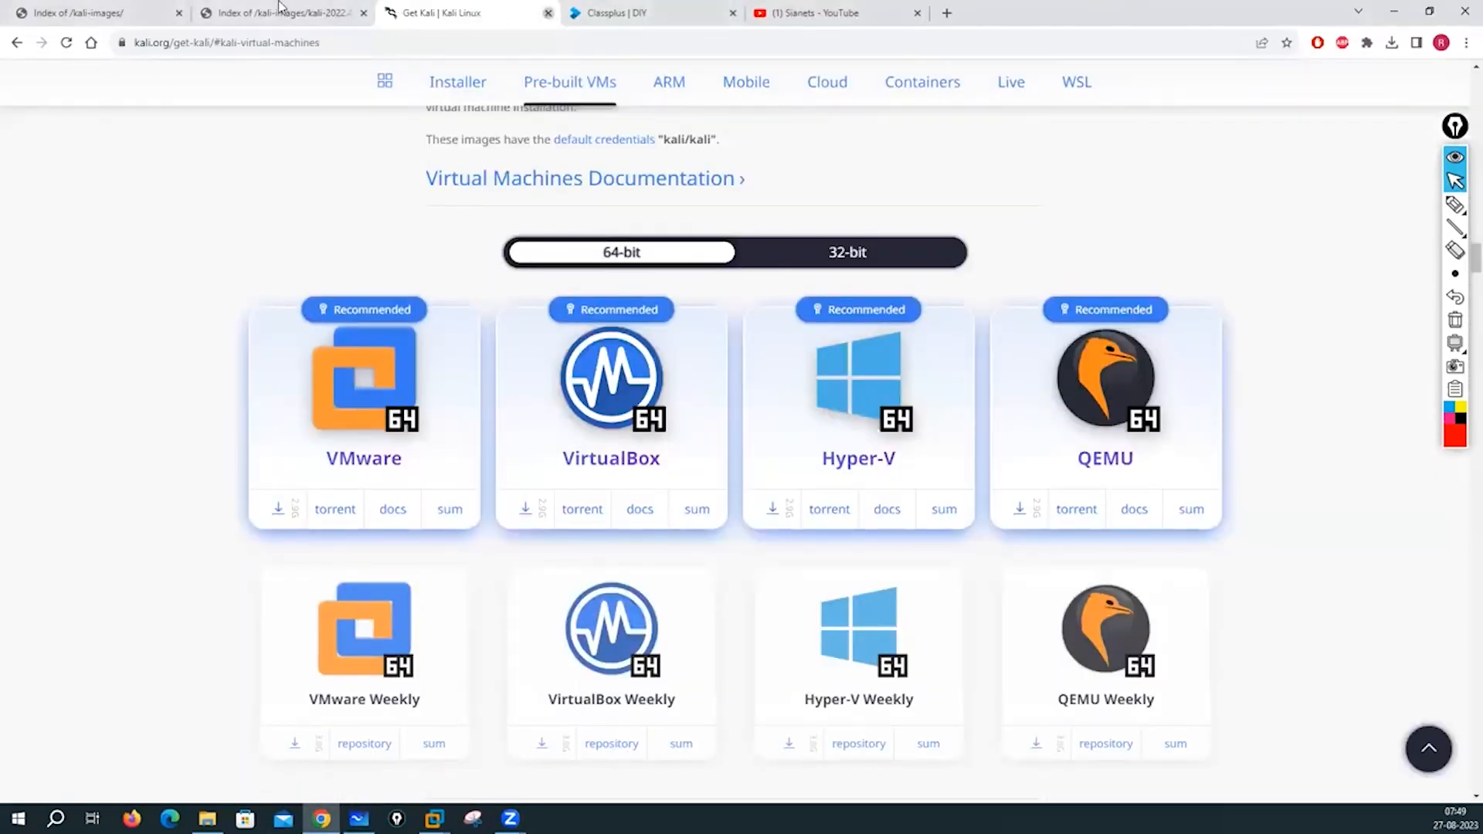
pyautogui.click(547, 12)
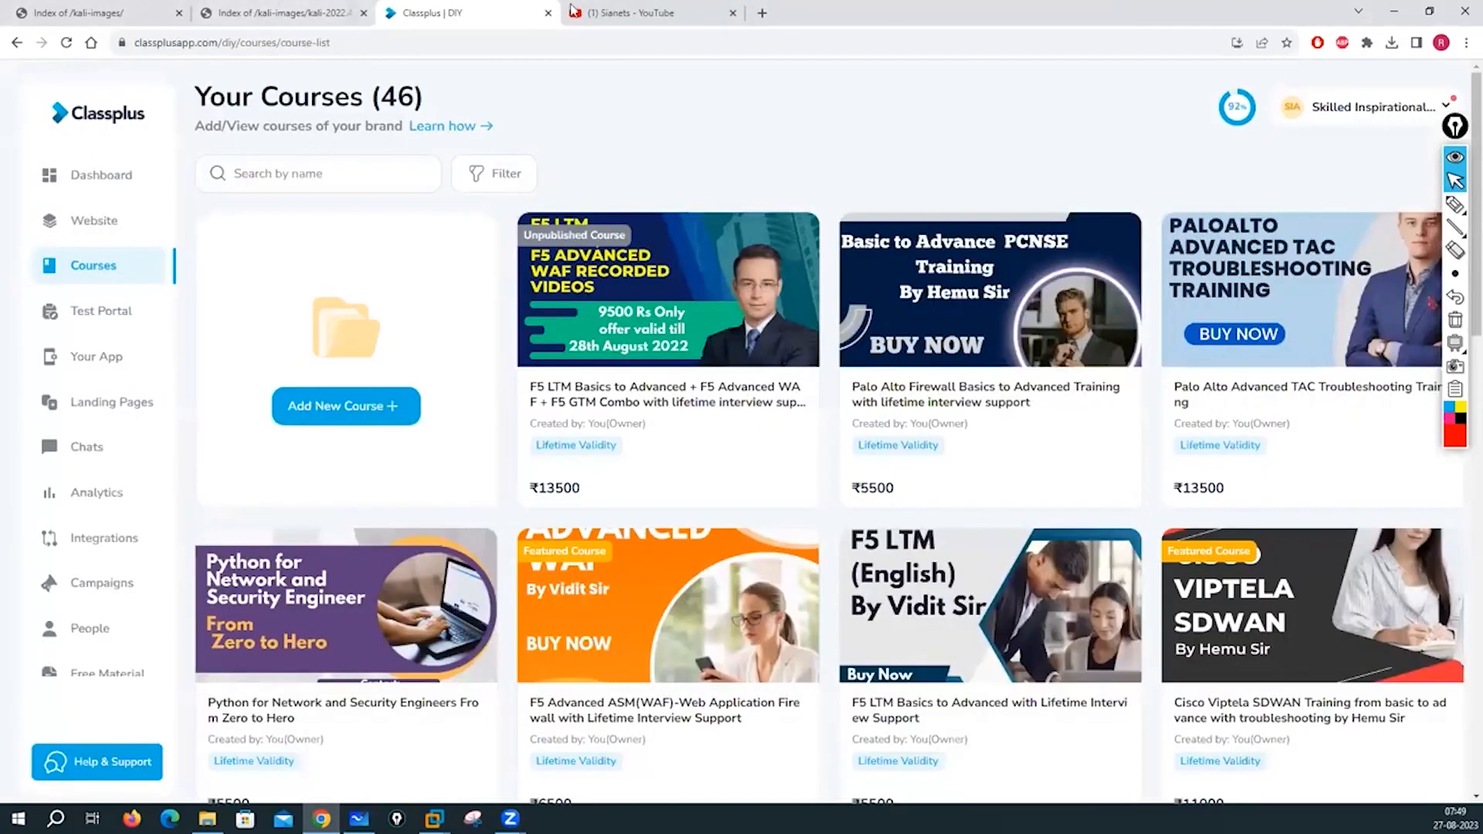
pyautogui.click(763, 13)
pyautogui.click(729, 43)
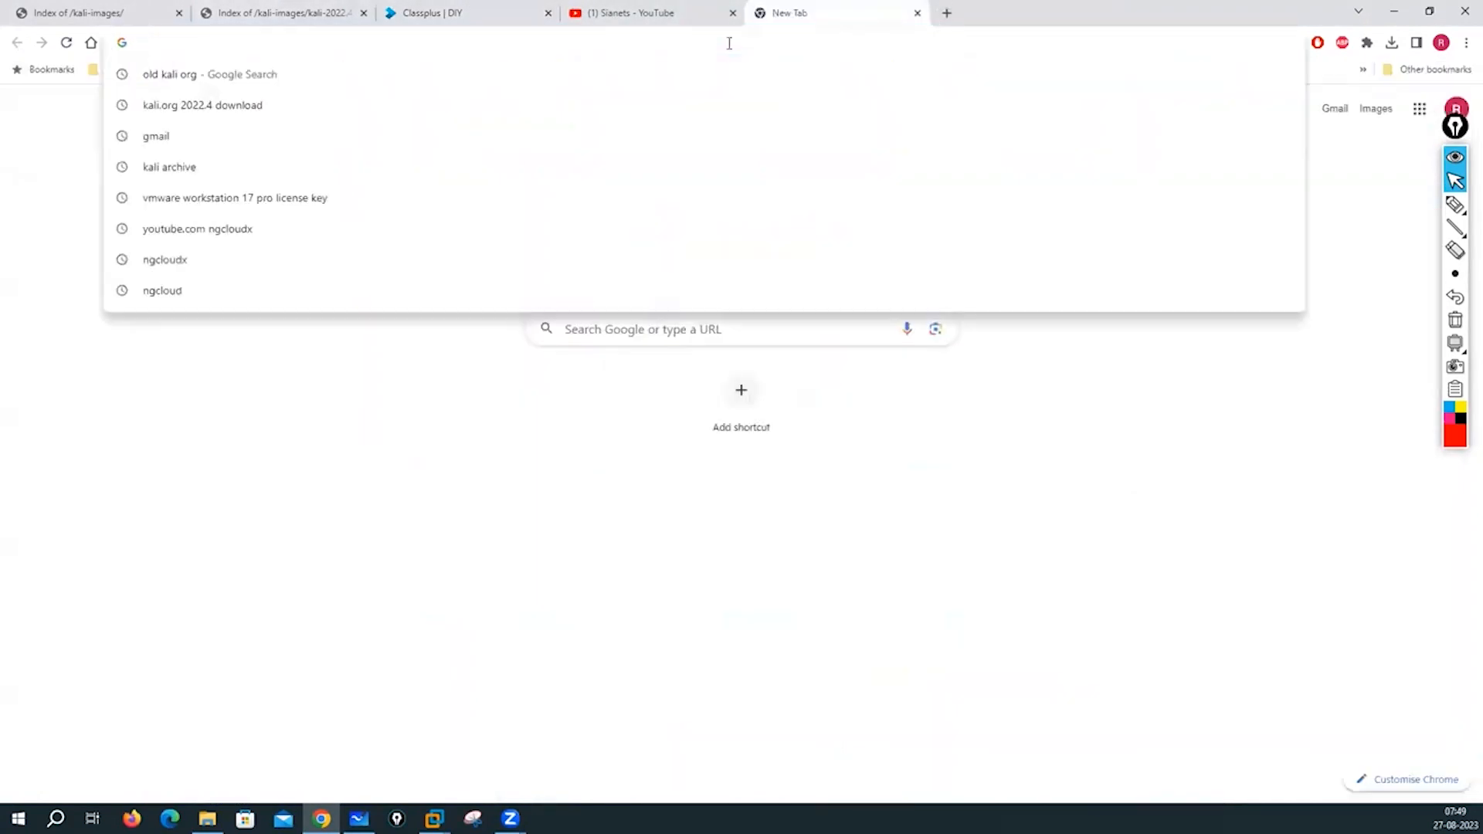
pyautogui.write('kali.or')
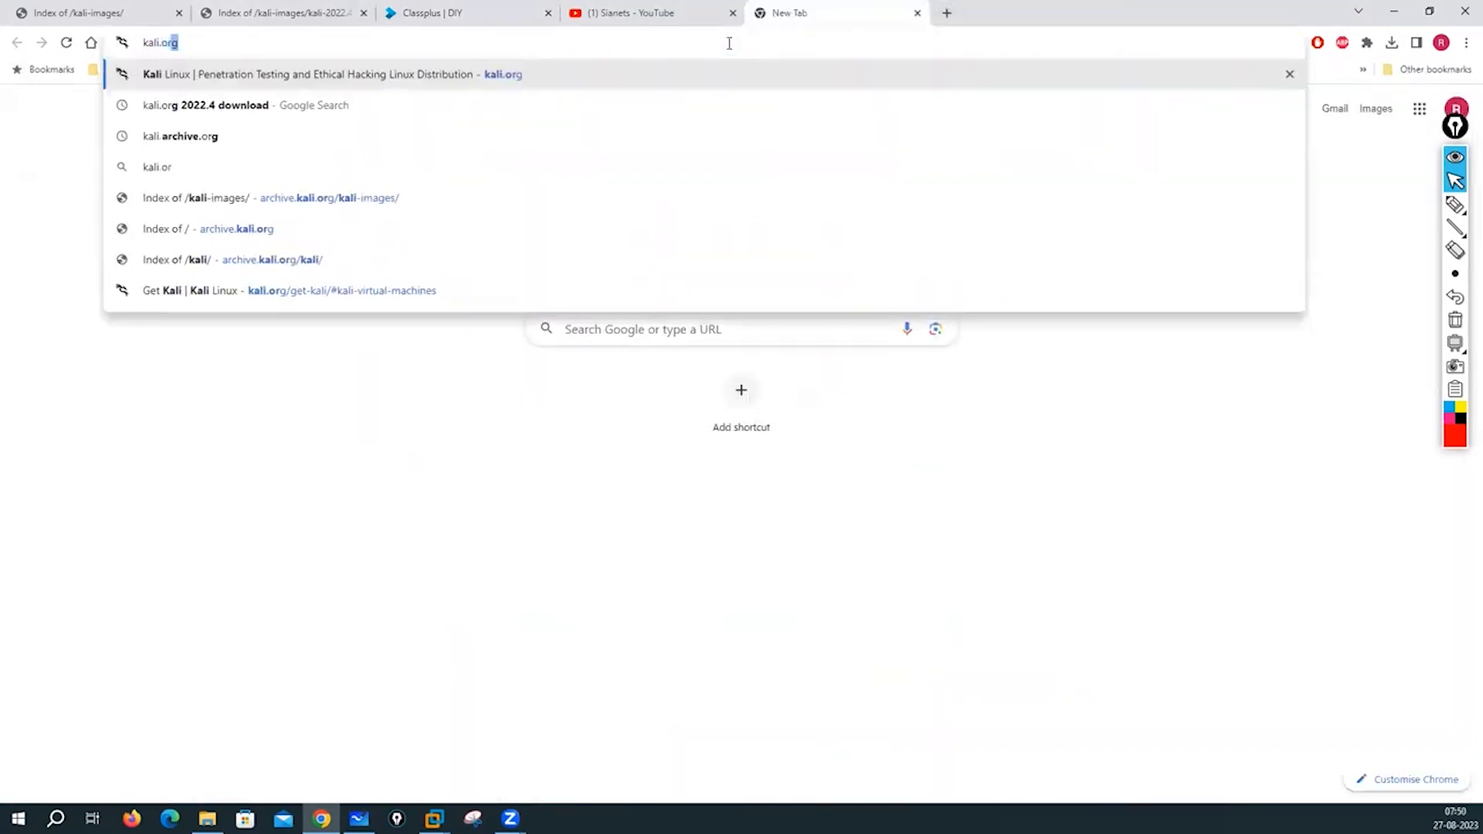
pyautogui.write('g')
pyautogui.press('Return')
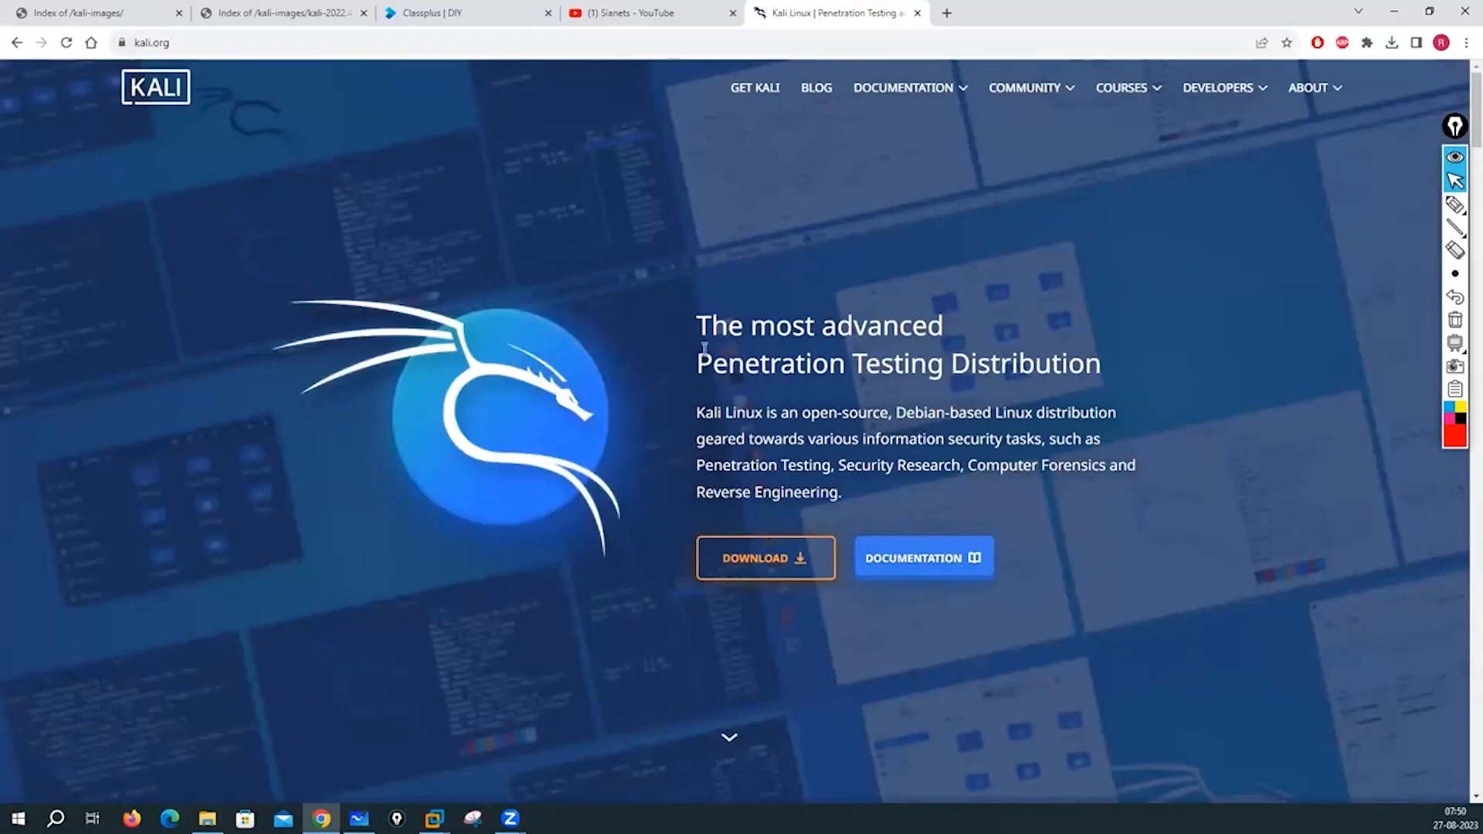
pyautogui.click(732, 566)
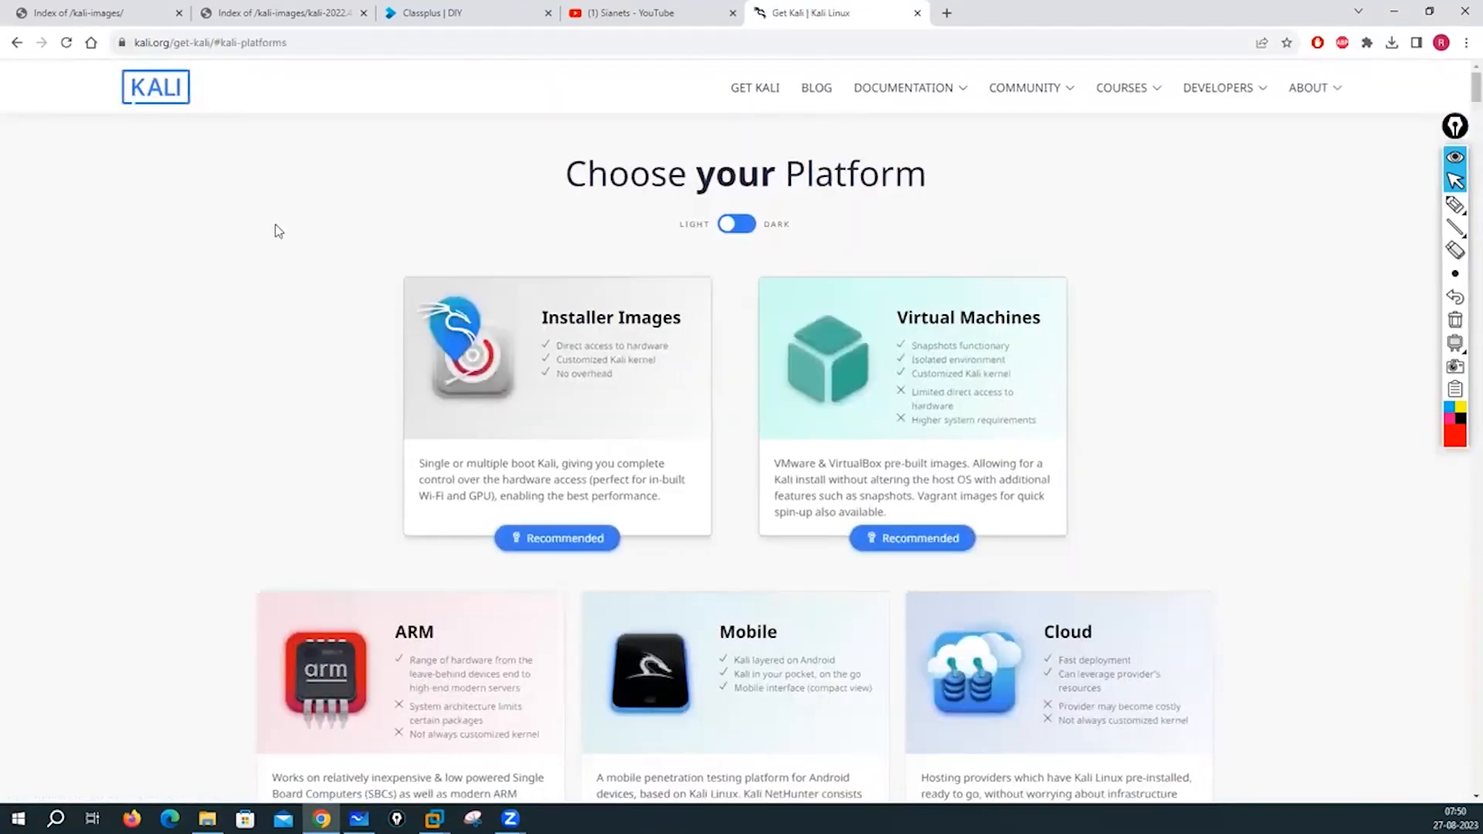
pyautogui.scroll(-1, 244, 305)
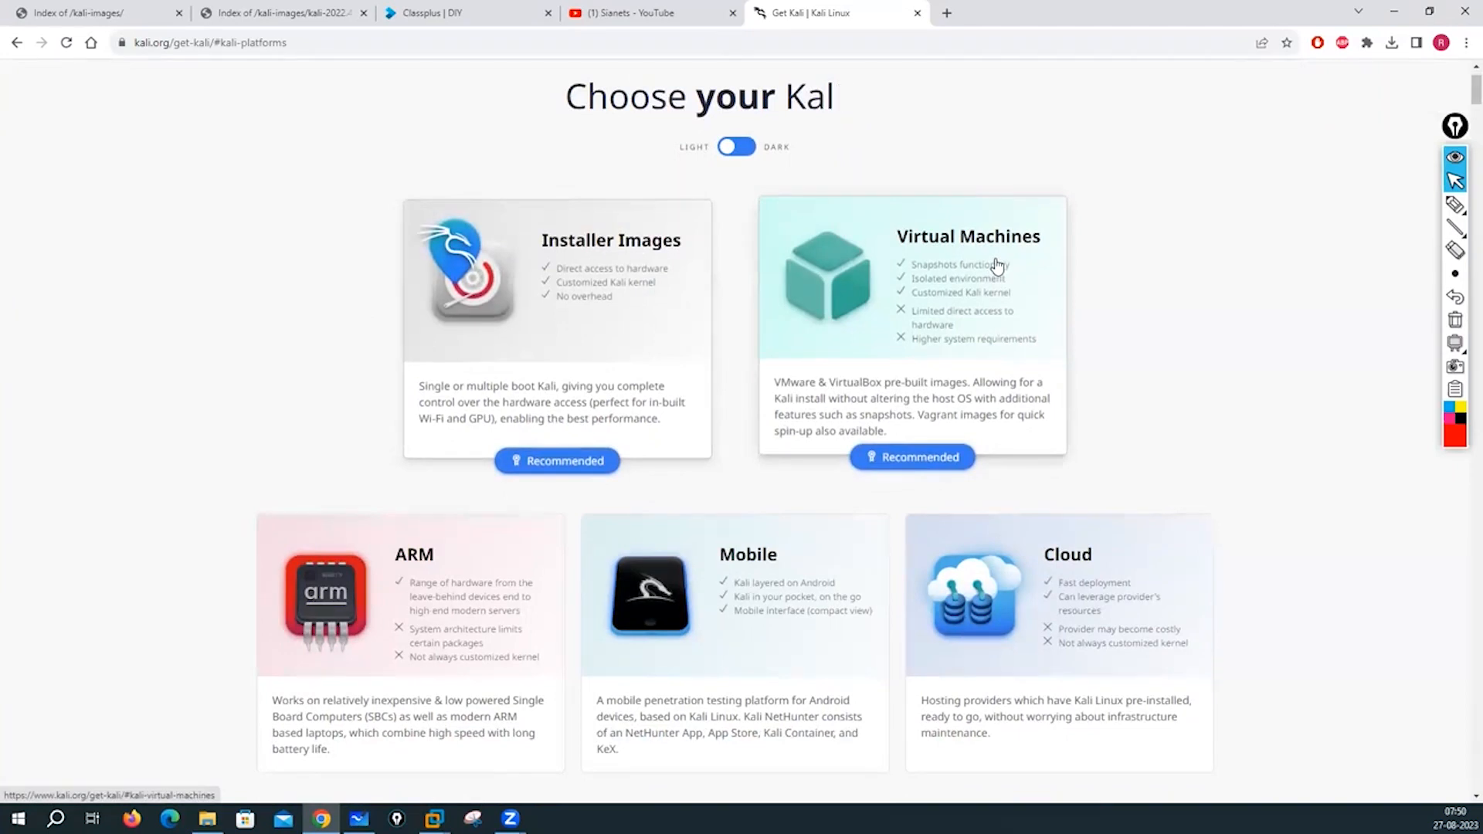
pyautogui.click(1454, 204)
pyautogui.moveTo(904, 175)
pyautogui.mouseDown()
pyautogui.moveTo(904, 222)
pyautogui.moveTo(918, 222)
pyautogui.mouseUp()
pyautogui.moveTo(895, 221); pyautogui.dragTo(939, 207)
pyautogui.moveTo(987, 153)
pyautogui.mouseDown()
pyautogui.moveTo(1041, 169)
pyautogui.moveTo(1184, 136)
pyautogui.moveTo(1277, 155)
pyautogui.moveTo(1342, 140)
pyautogui.mouseUp()
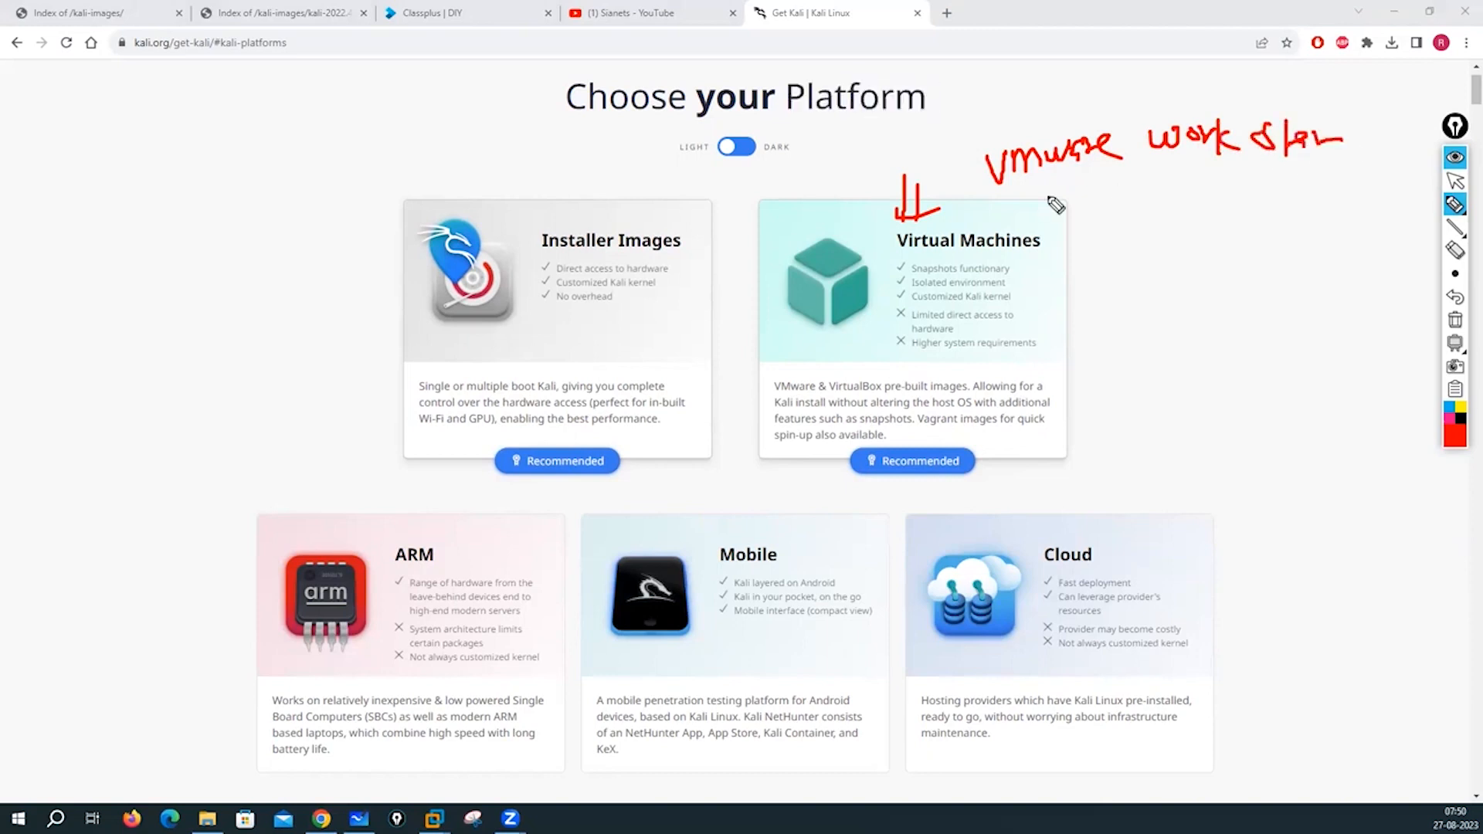
pyautogui.moveTo(1008, 197)
pyautogui.mouseDown()
pyautogui.moveTo(1024, 224)
pyautogui.moveTo(1050, 197)
pyautogui.moveTo(1071, 206)
pyautogui.moveTo(1173, 173)
pyautogui.moveTo(1229, 185)
pyautogui.mouseUp()
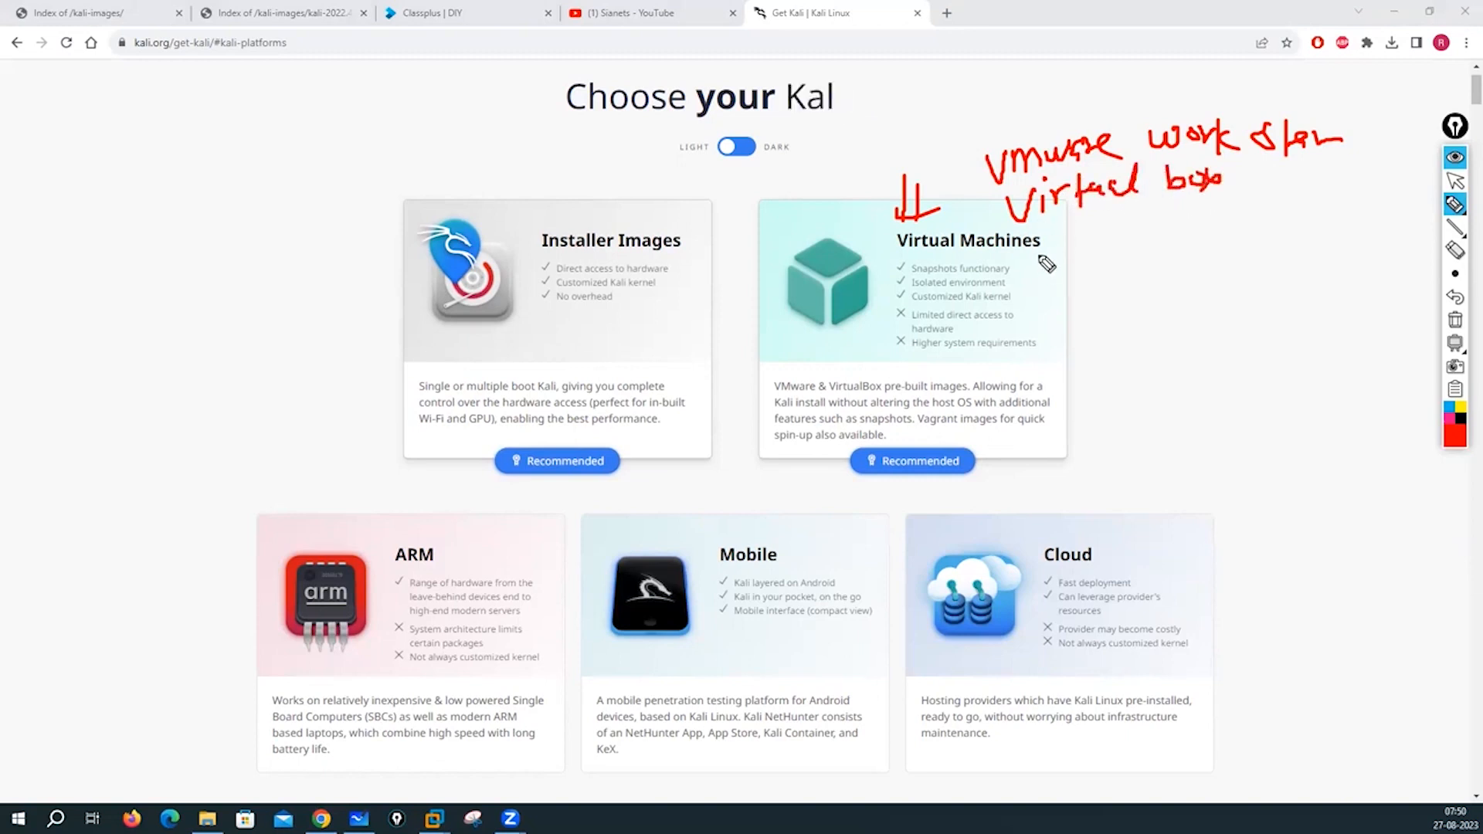
pyautogui.moveTo(1036, 255)
pyautogui.mouseDown()
pyautogui.moveTo(1096, 274)
pyautogui.moveTo(1157, 249)
pyautogui.moveTo(1153, 275)
pyautogui.mouseUp()
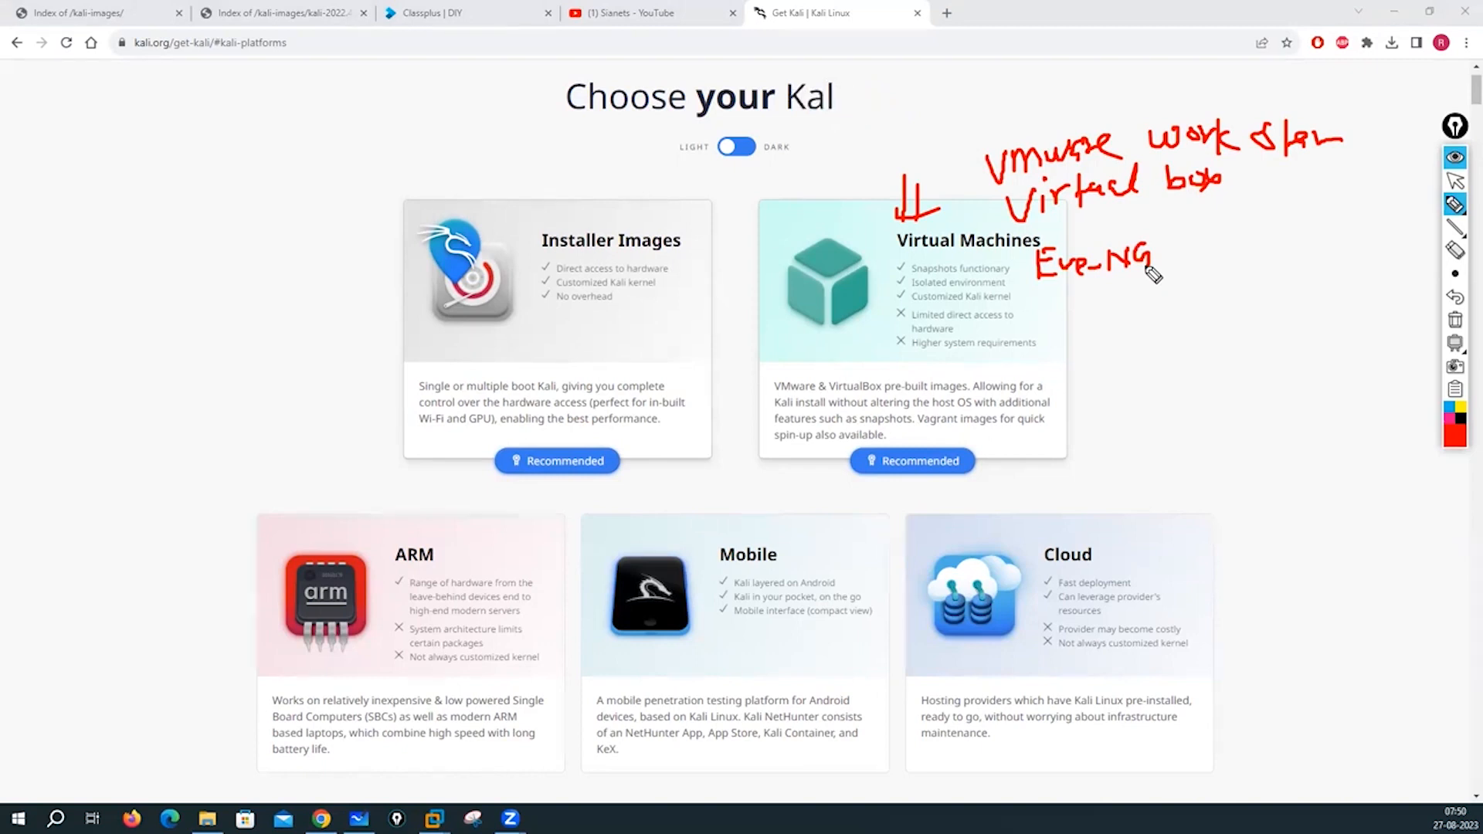
pyautogui.click(1456, 317)
pyautogui.click(1455, 180)
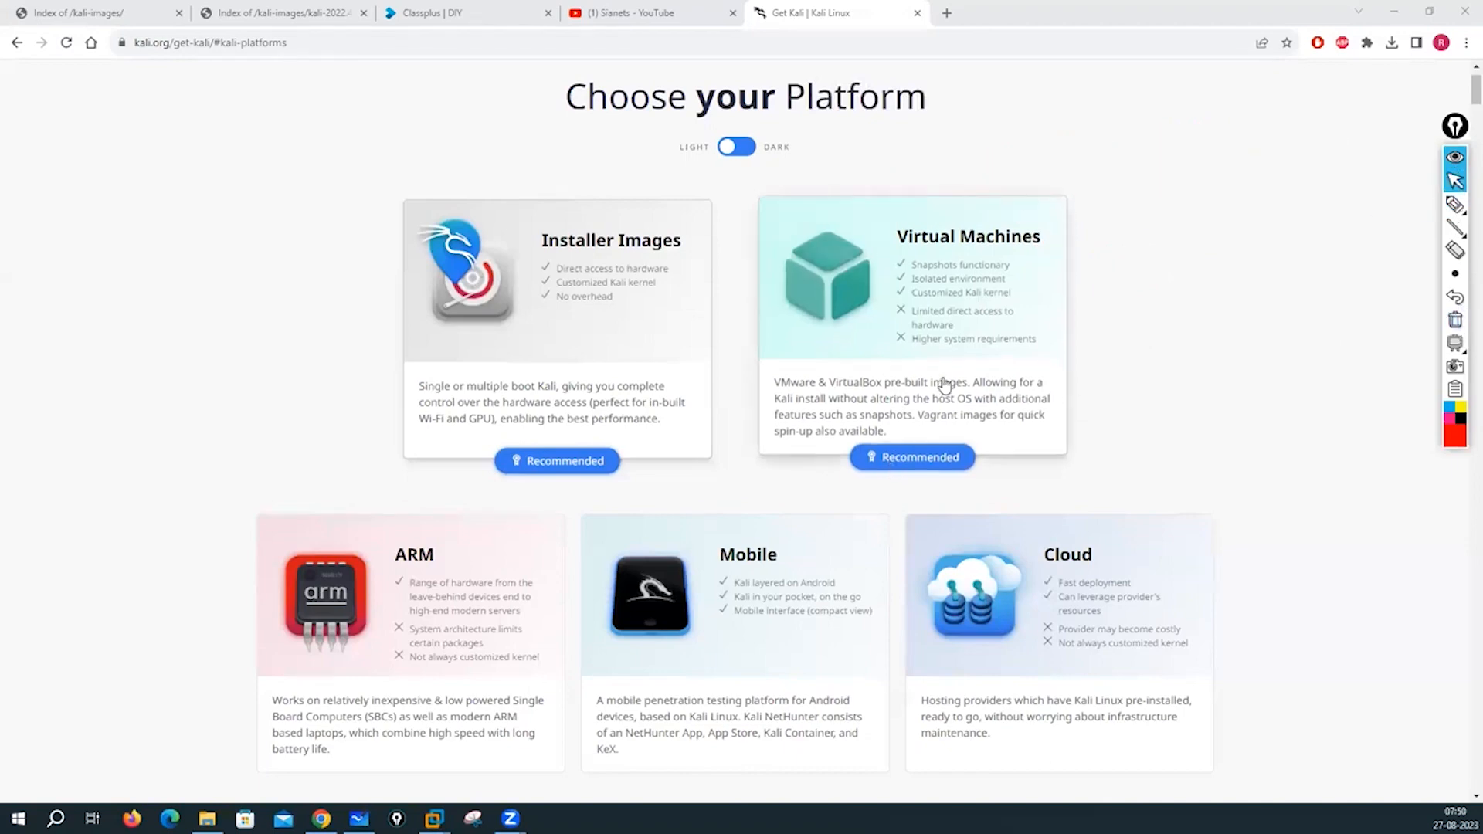
# - Jump to the Pre-built Virtual Machines section of the download page
pyautogui.click(944, 384)
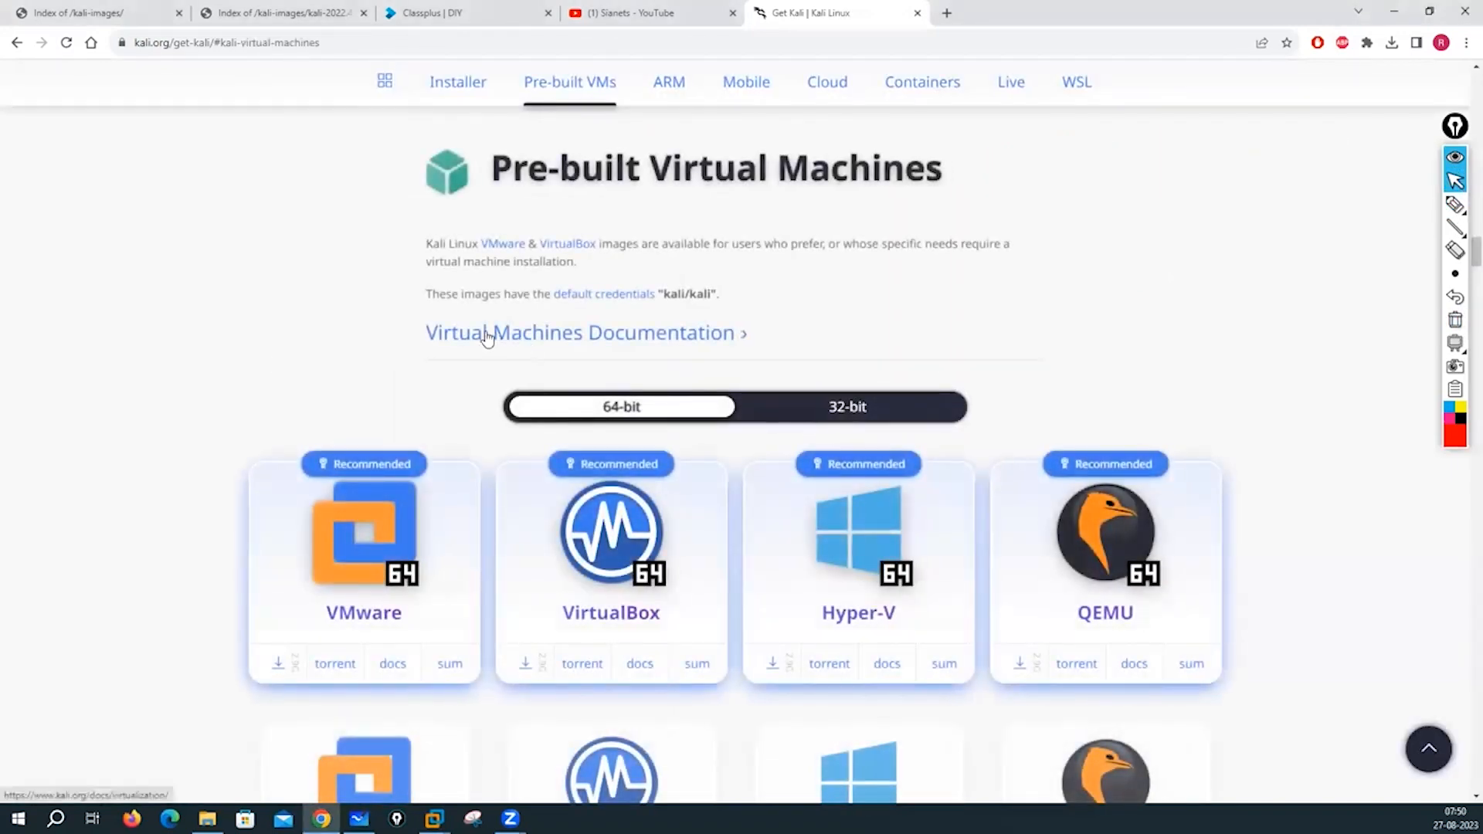
pyautogui.moveTo(424, 342); pyautogui.dragTo(759, 338)
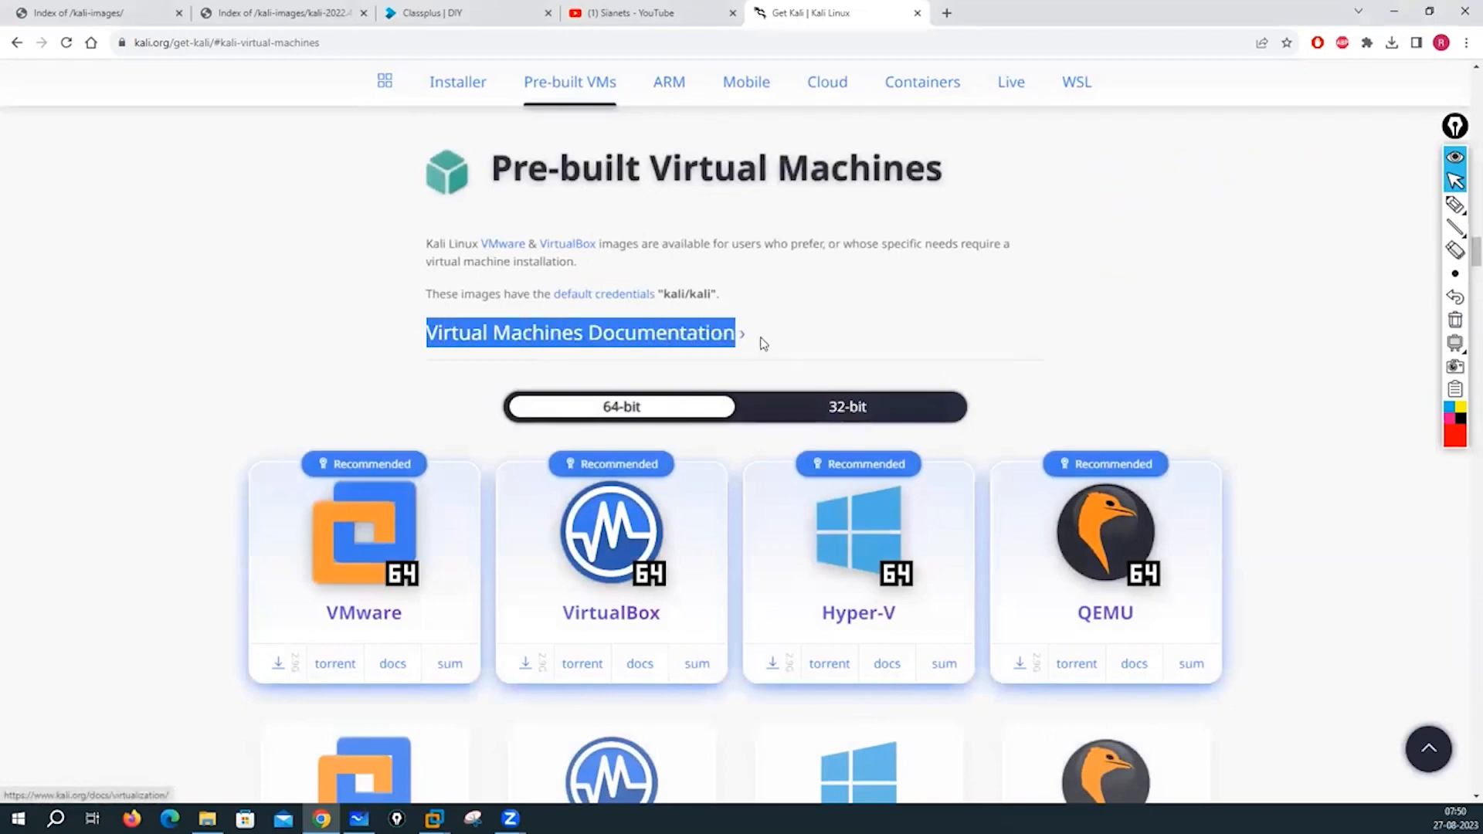
pyautogui.click(117, 292)
pyautogui.scroll(-4, 124, 301)
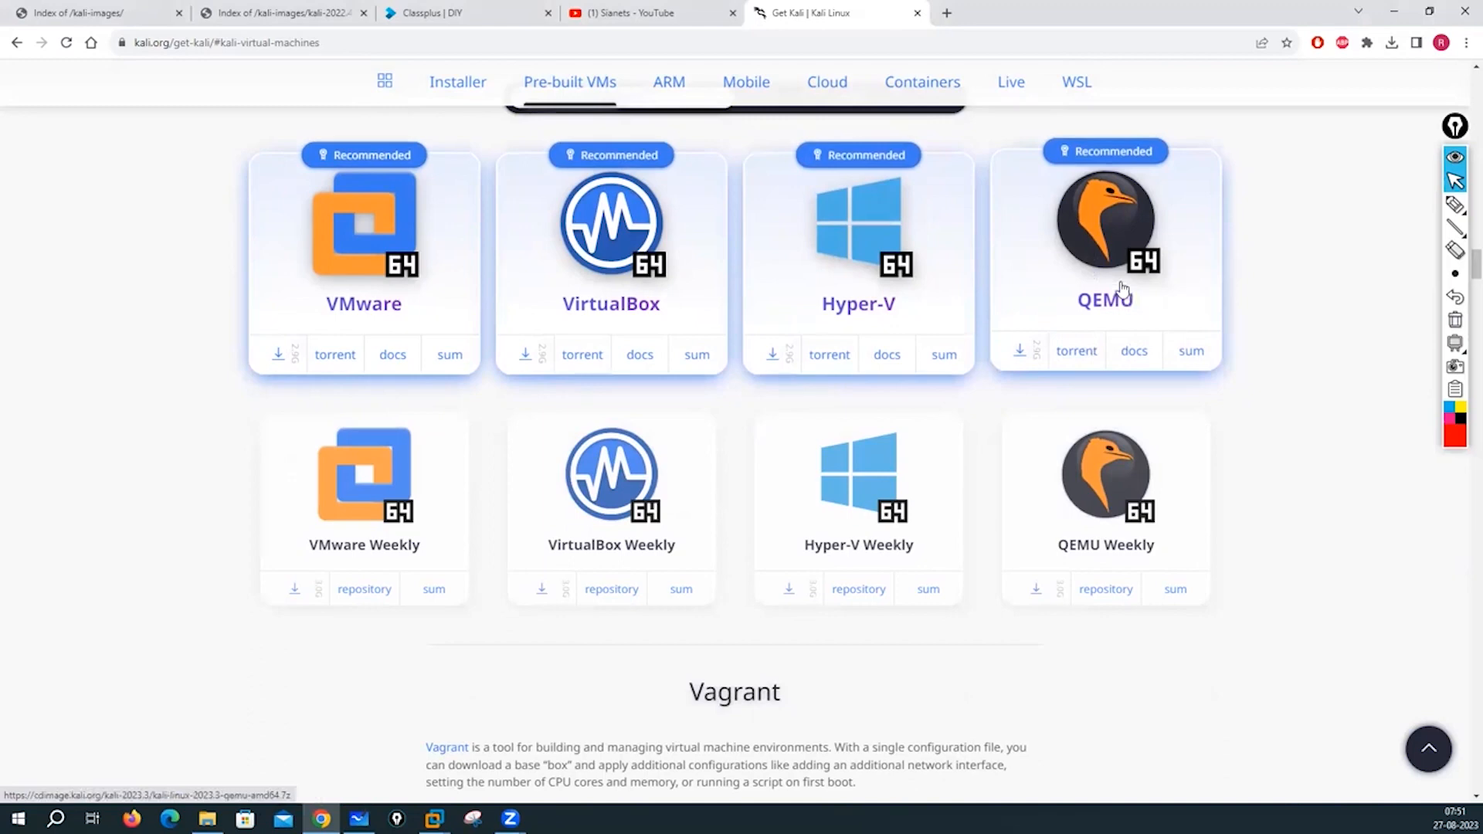
pyautogui.scroll(2, 341, 589)
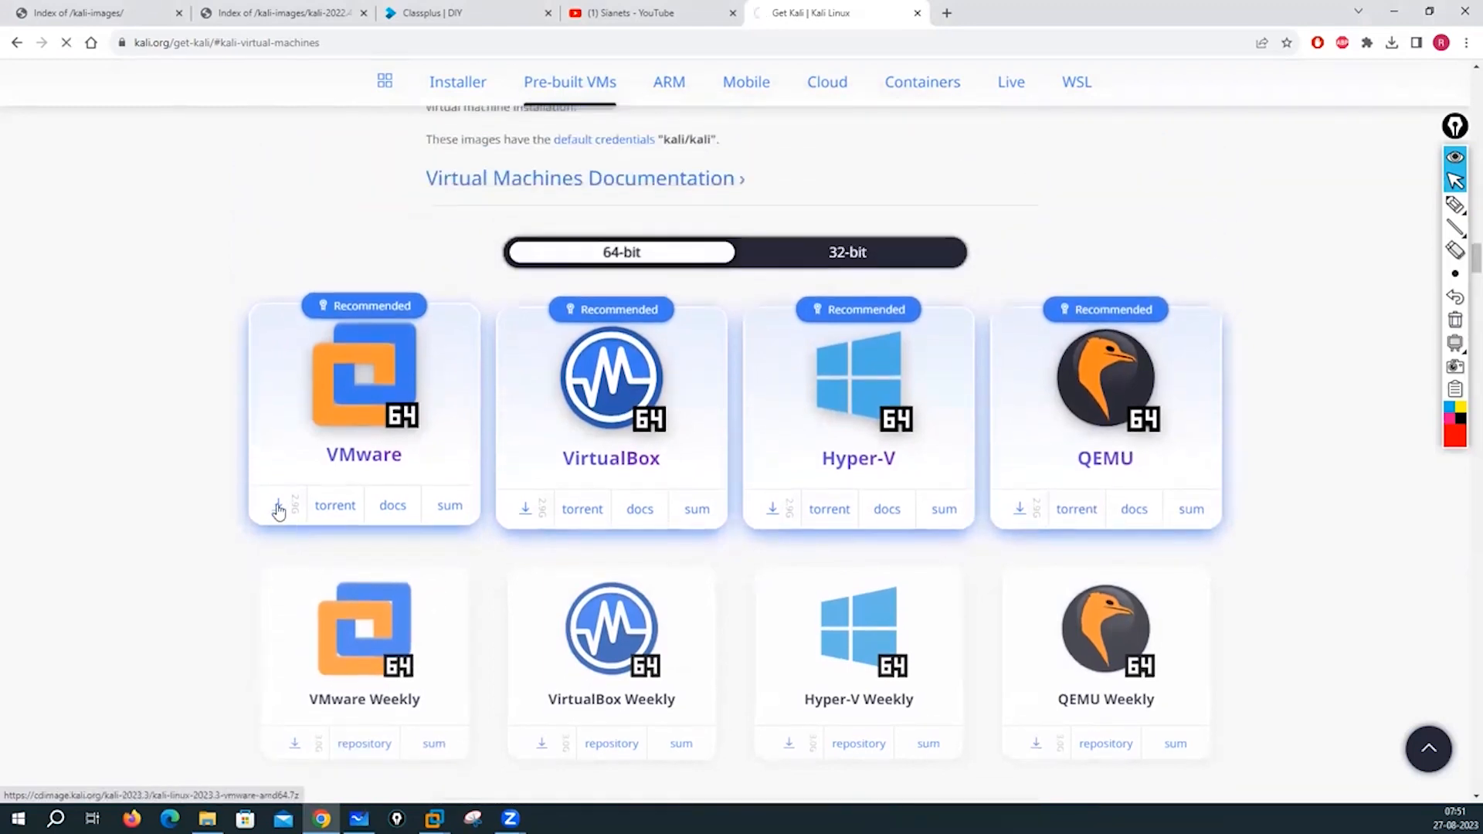
# - Start the 64-bit VMware image download, then cancel the Save As dialog
pyautogui.click(278, 506)
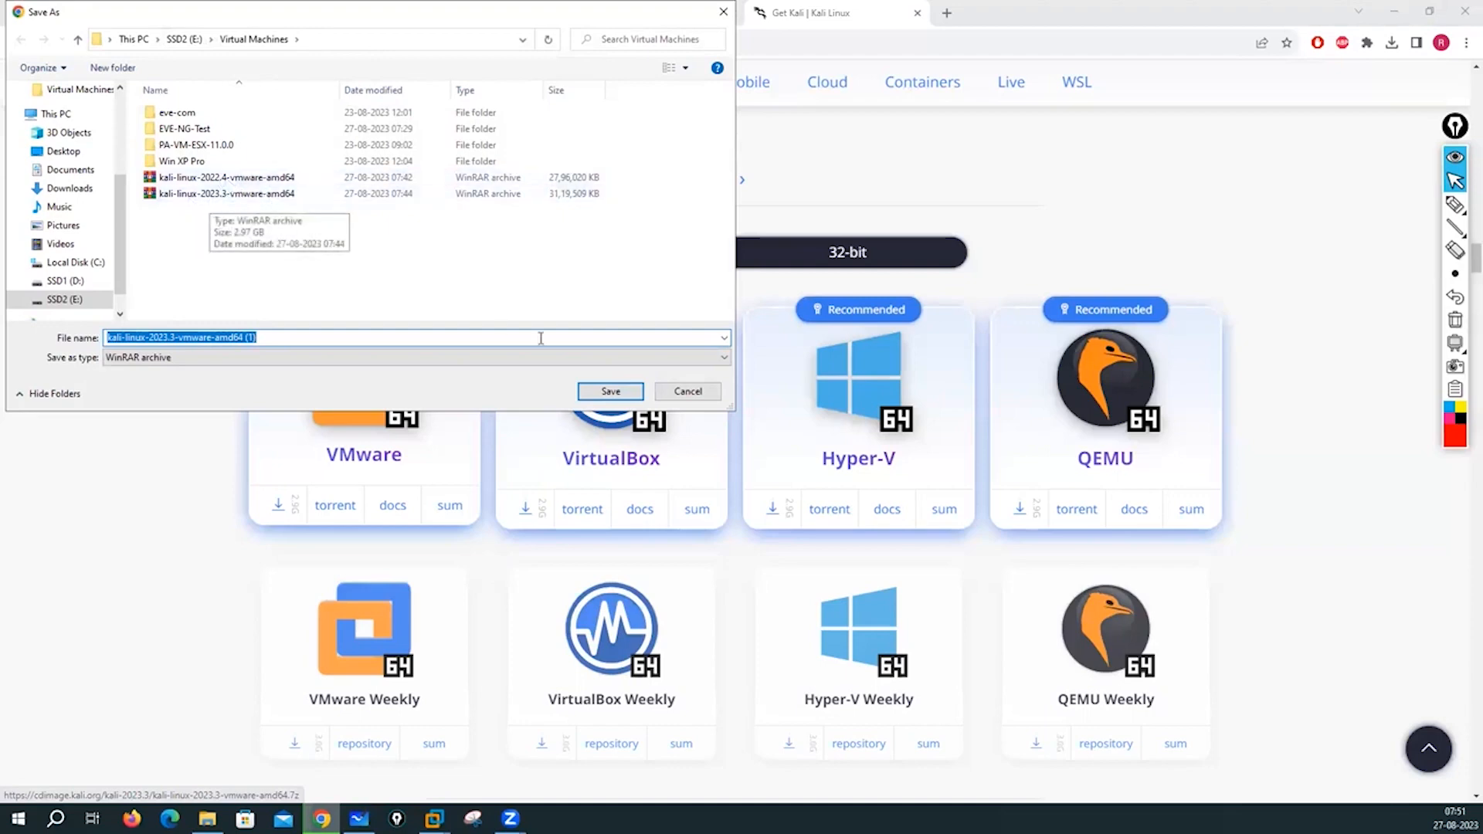
pyautogui.click(687, 391)
pyautogui.scroll(2, 142, 373)
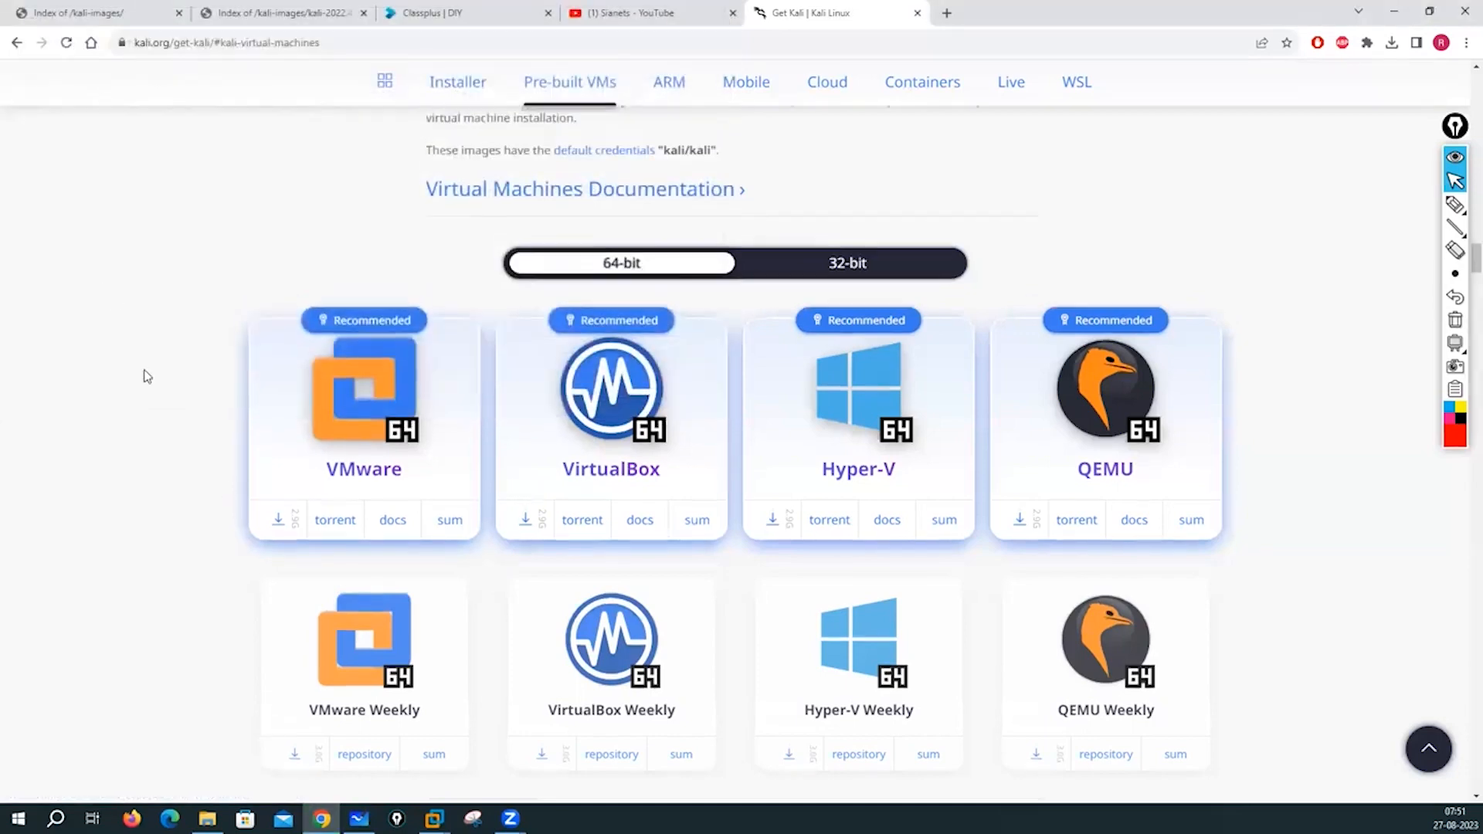
# - Scroll down the Get Kali page and back up to the platform cards
pyautogui.scroll(-8, 309, 391)
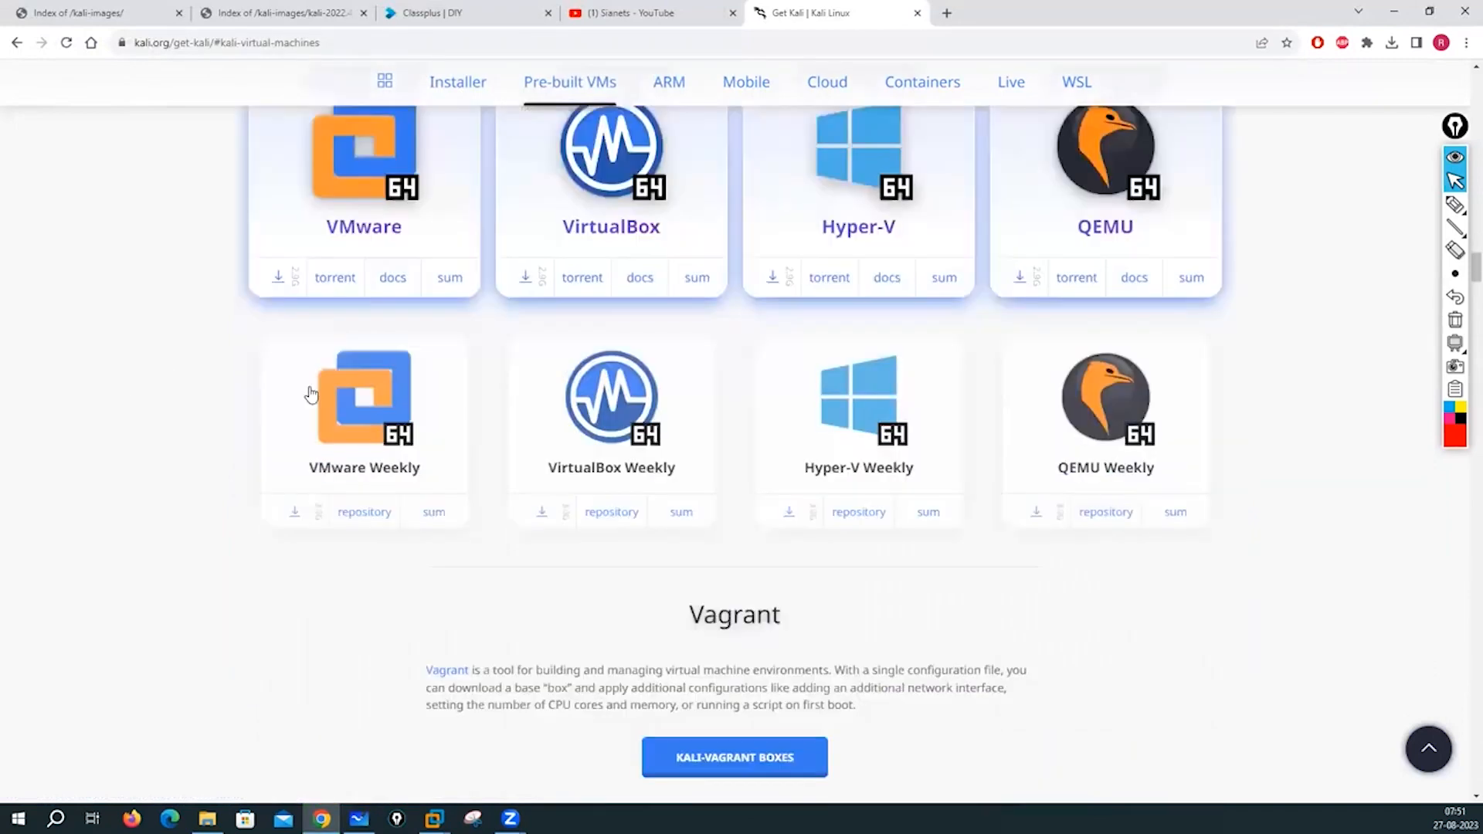
pyautogui.scroll(-5, 217, 392)
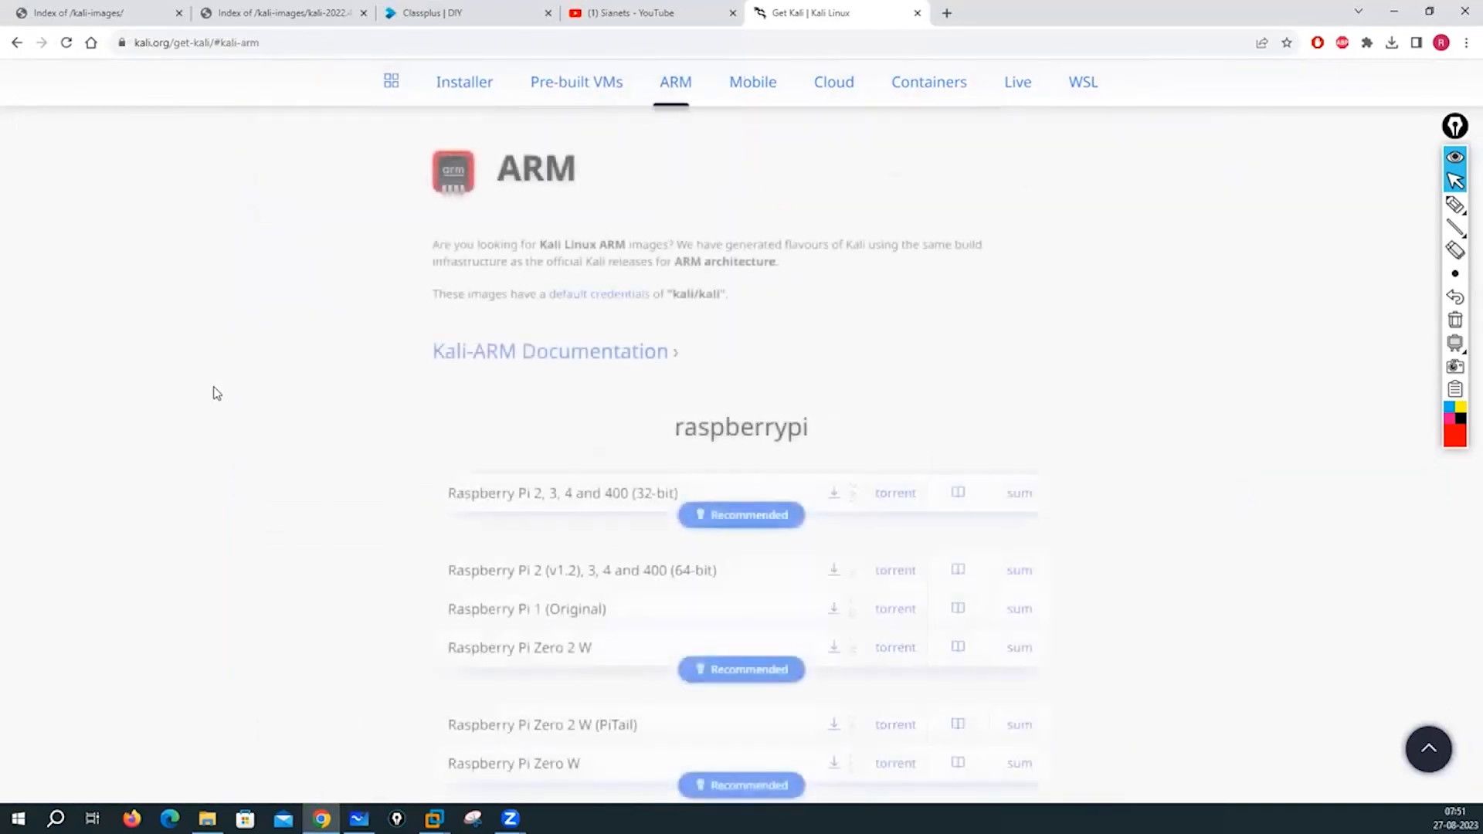
pyautogui.scroll(-3, 212, 391)
pyautogui.scroll(1, 354, 278)
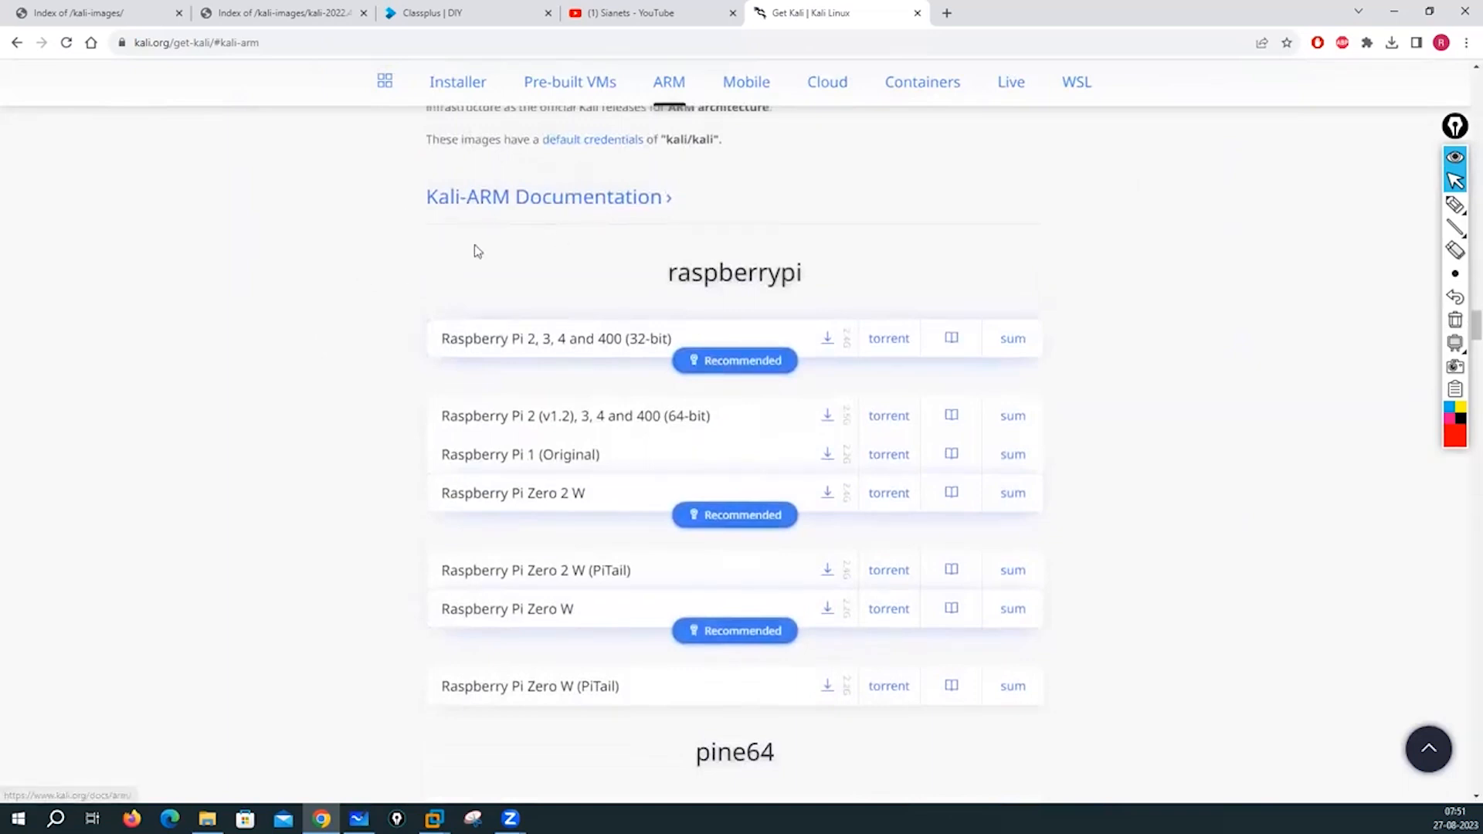
pyautogui.scroll(-9, 656, 390)
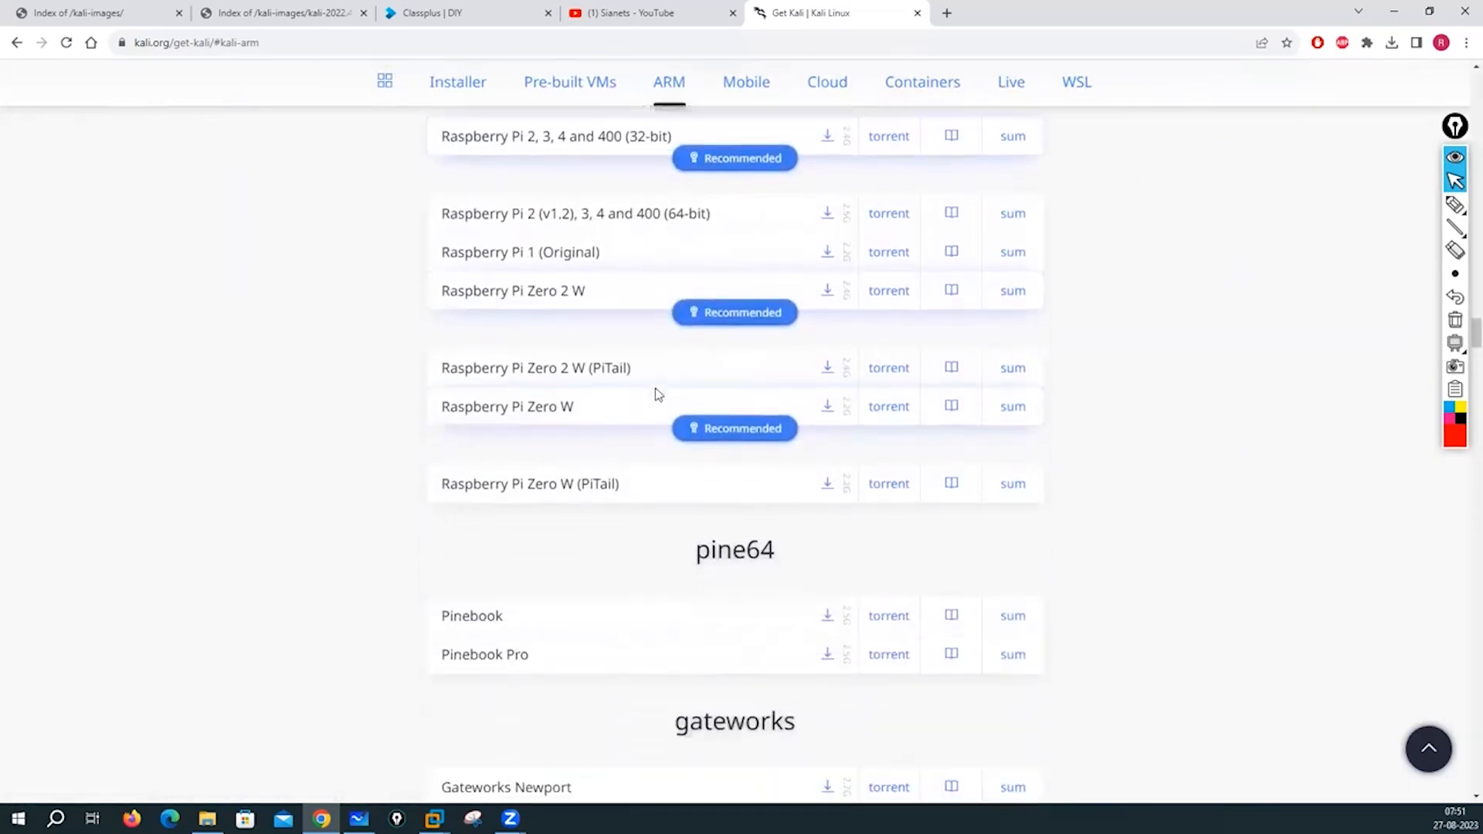
pyautogui.scroll(-7, 655, 392)
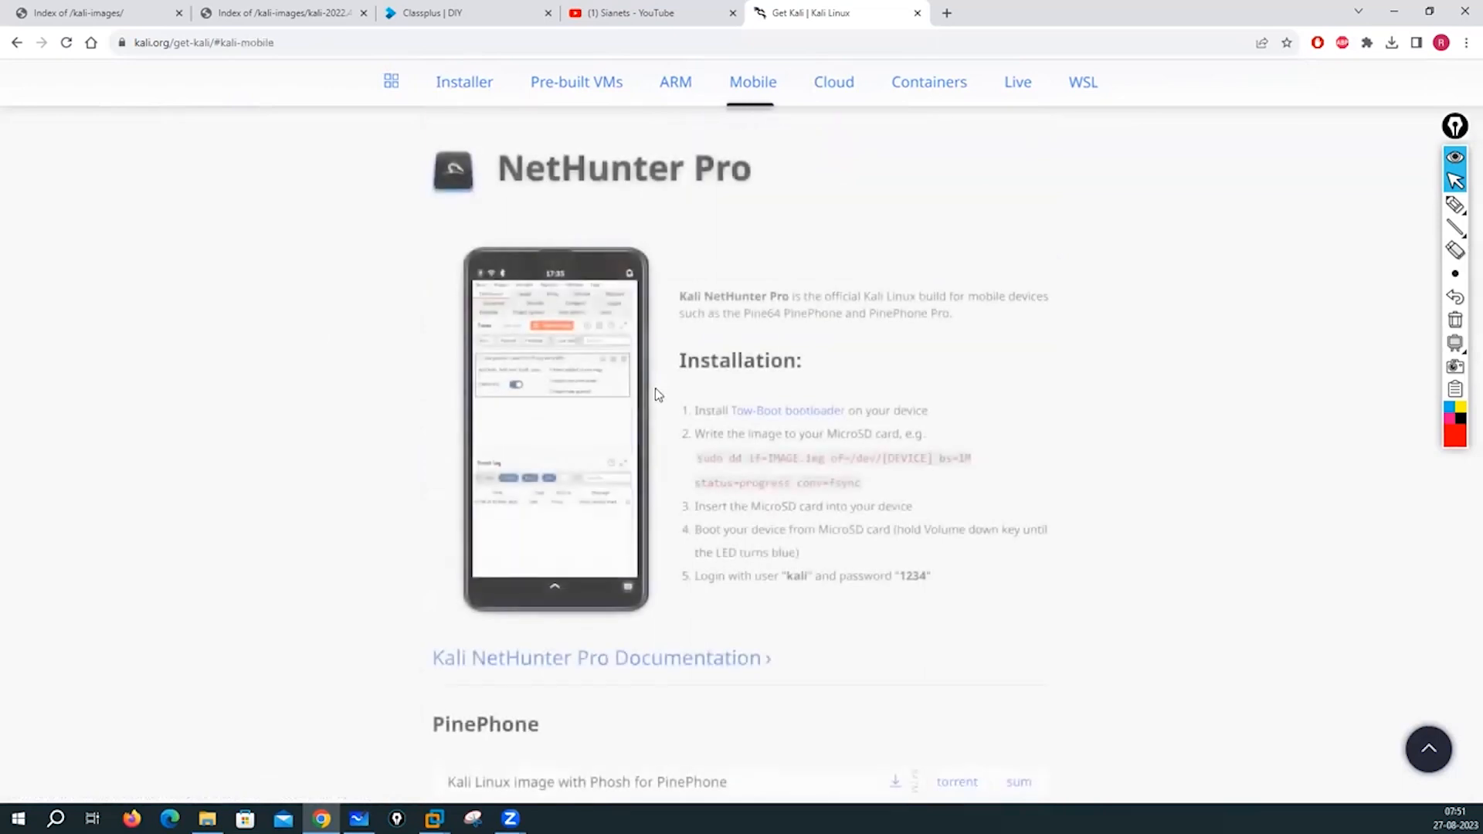
pyautogui.scroll(5, 1021, 377)
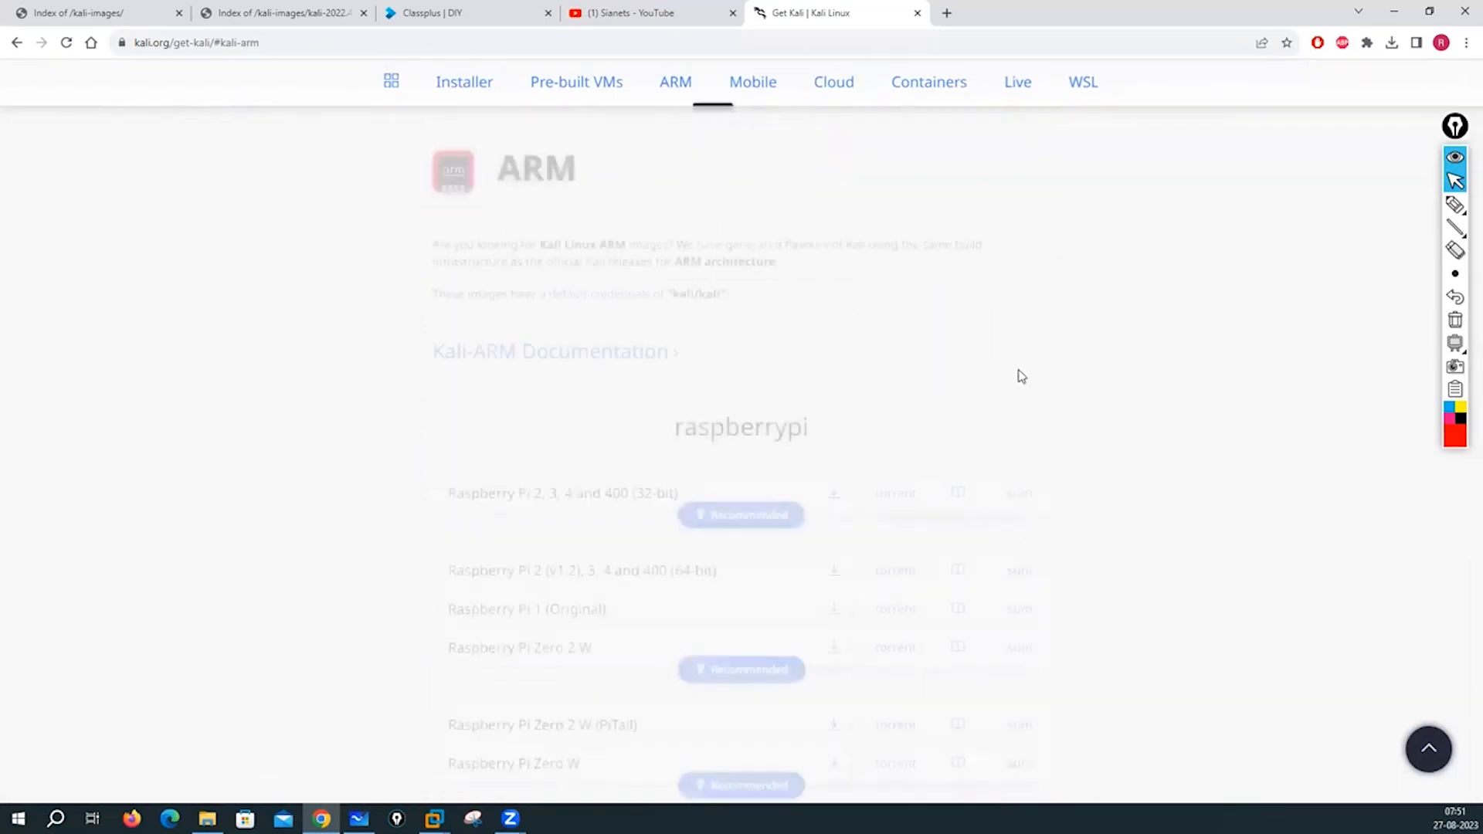
pyautogui.scroll(3, 464, 302)
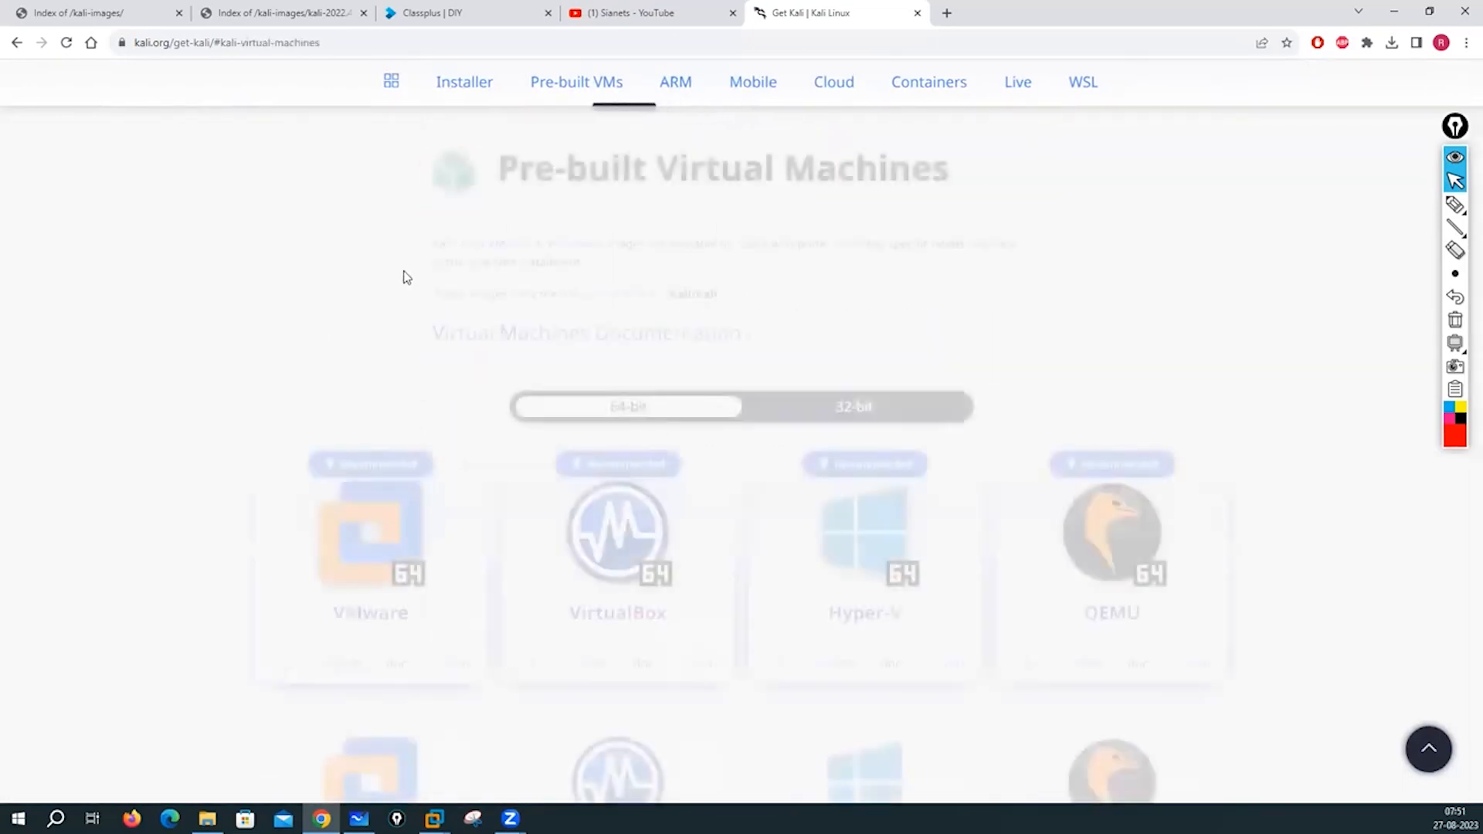
pyautogui.scroll(3, 233, 324)
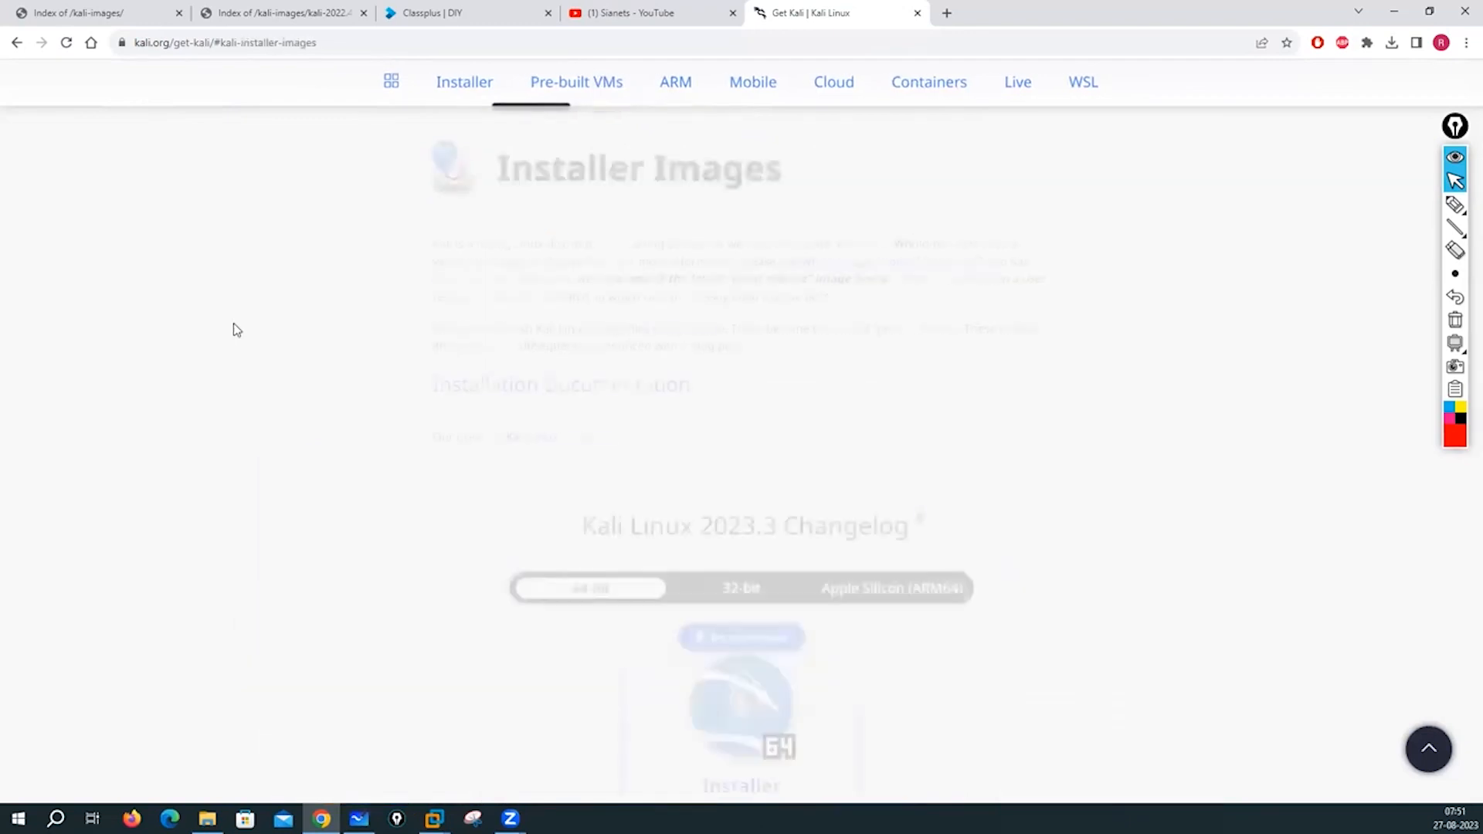
pyautogui.scroll(3, 235, 330)
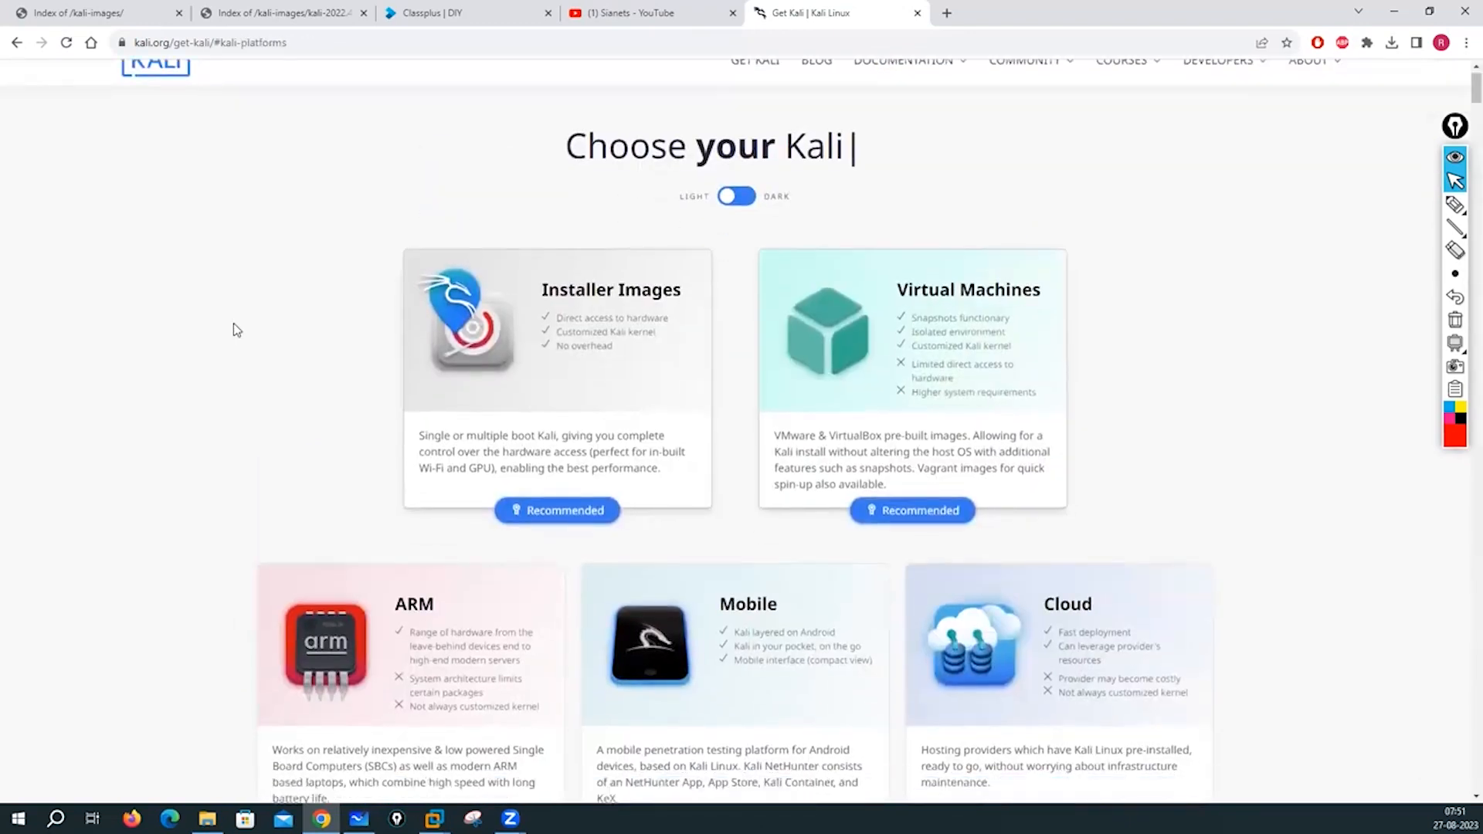
# - Open the Installer Images section and browse its download cards and Kali Purple
pyautogui.click(561, 479)
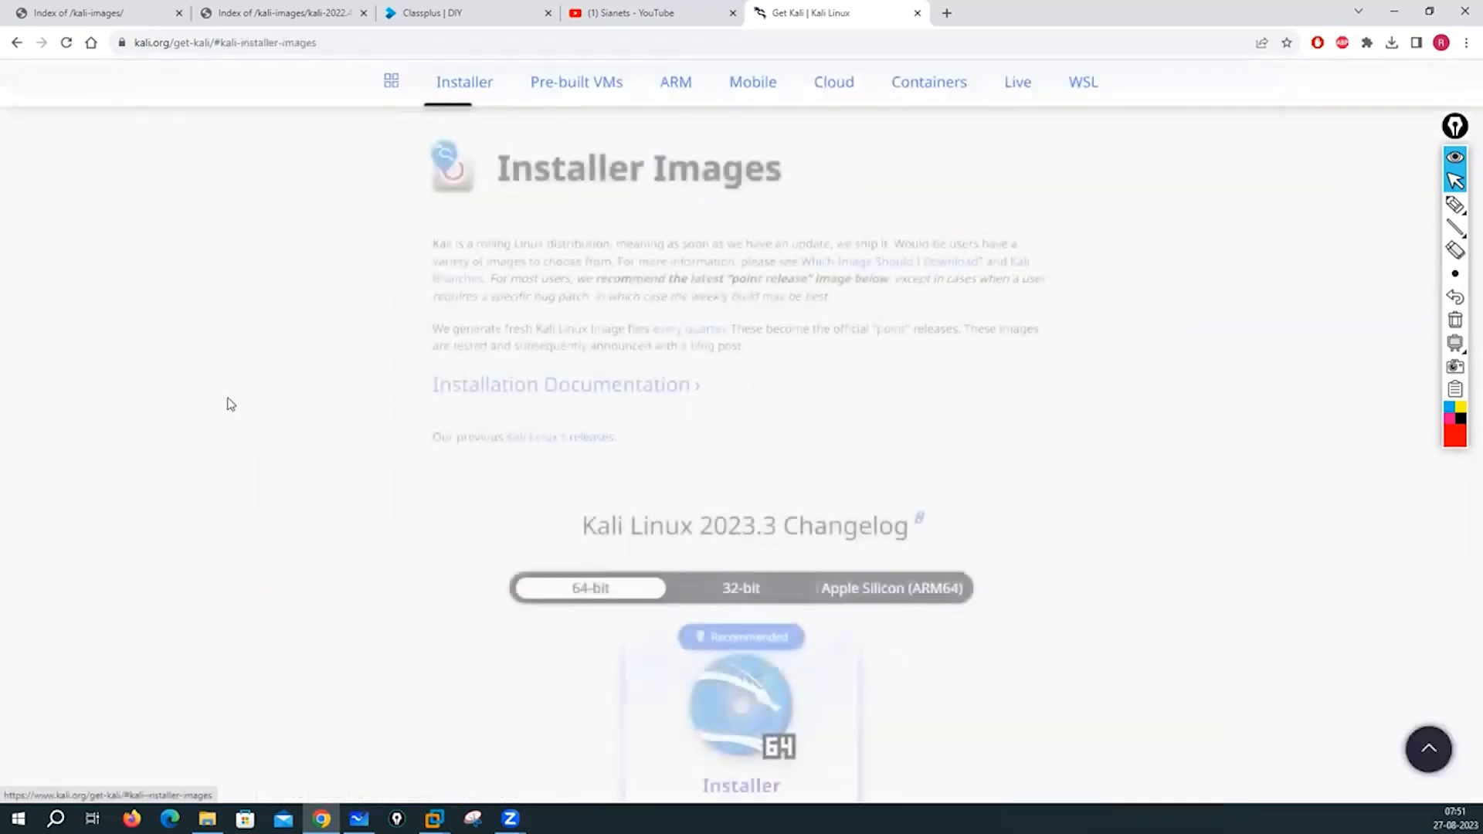
pyautogui.scroll(-2, 327, 434)
pyautogui.scroll(-3, 330, 437)
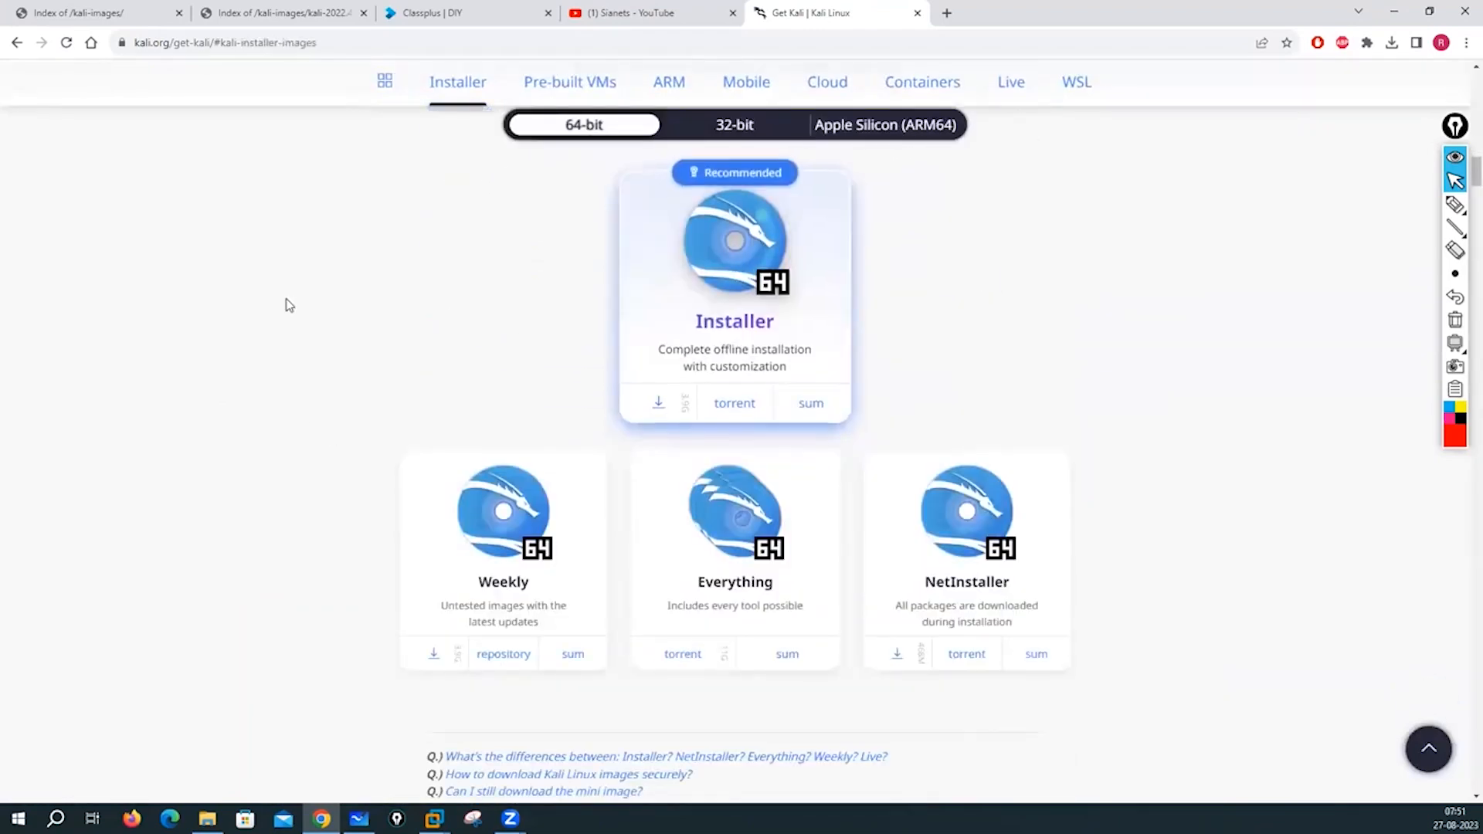
pyautogui.scroll(-8, 266, 364)
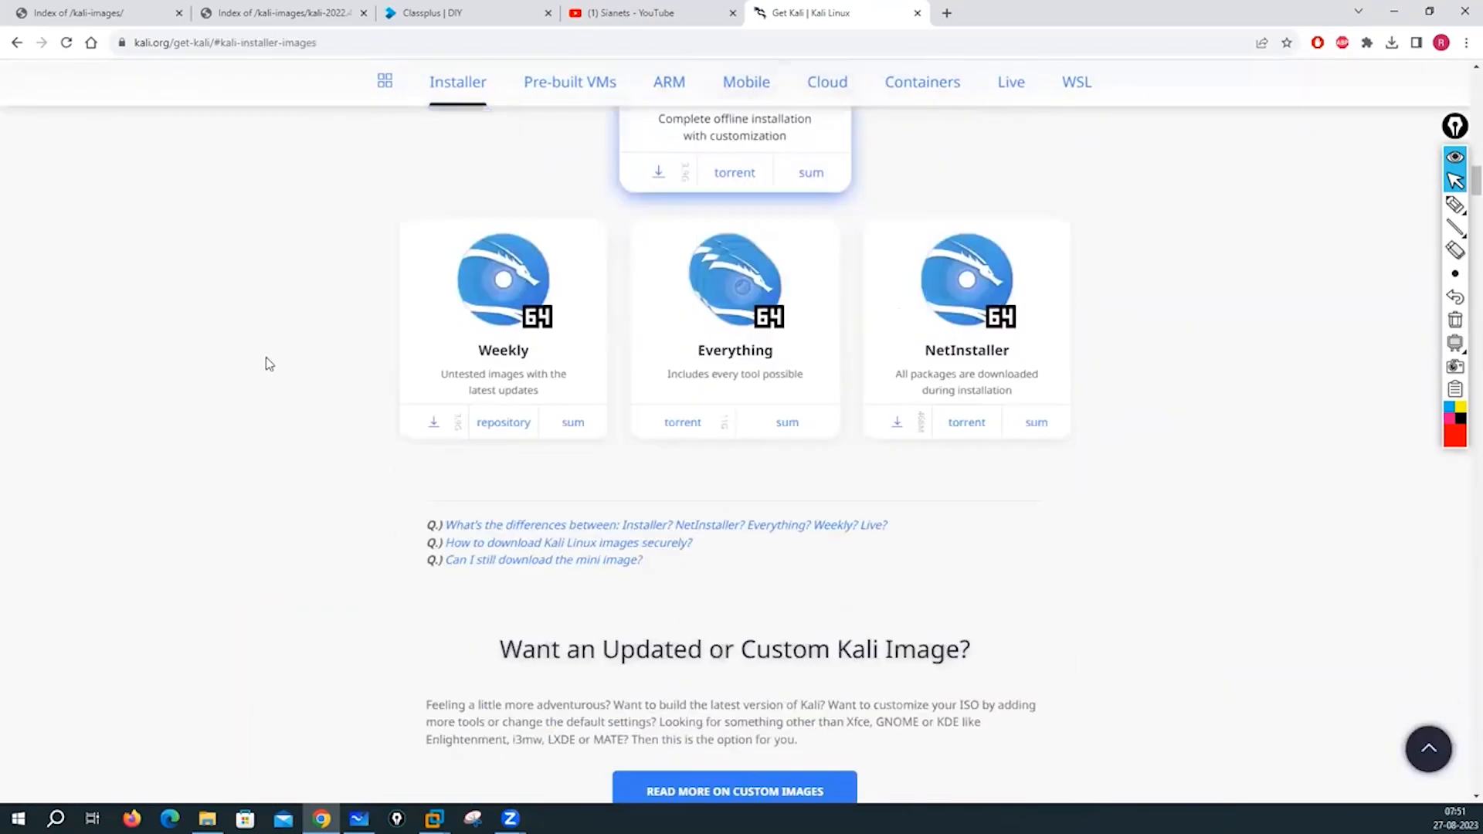
pyautogui.scroll(-5, 266, 364)
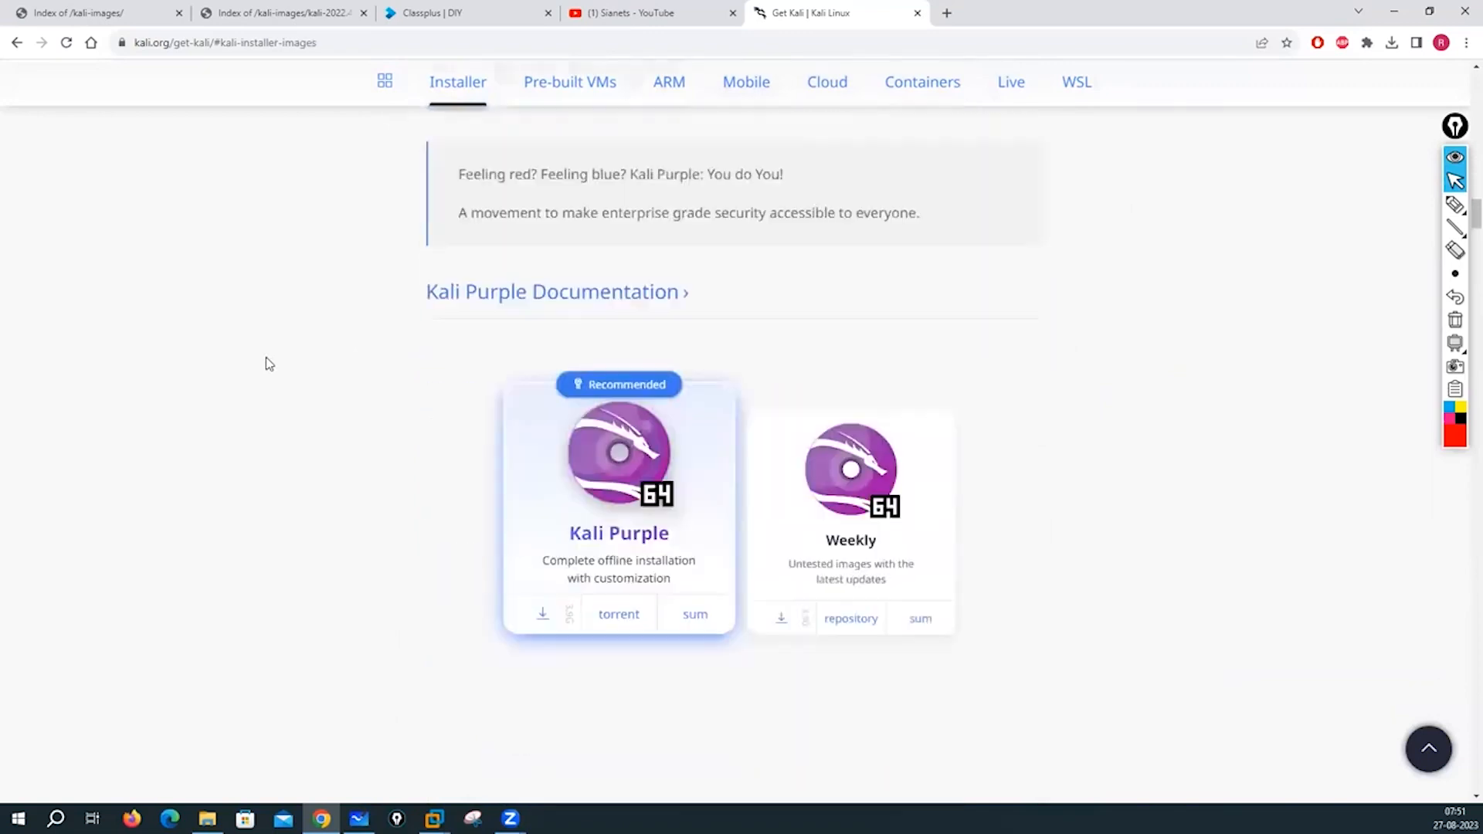
pyautogui.scroll(7, 266, 364)
pyautogui.scroll(15, 266, 363)
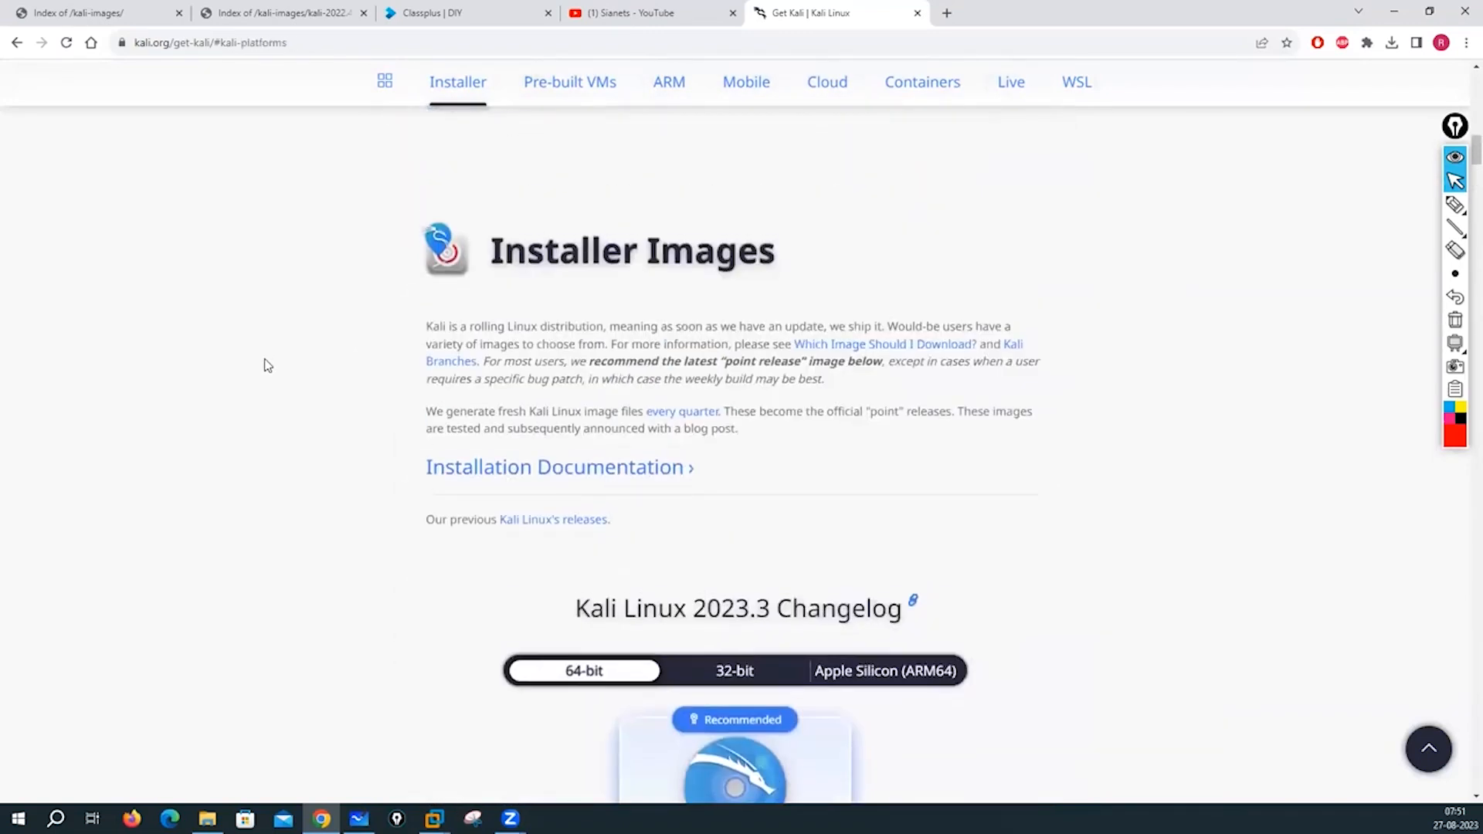
pyautogui.scroll(-4, 302, 467)
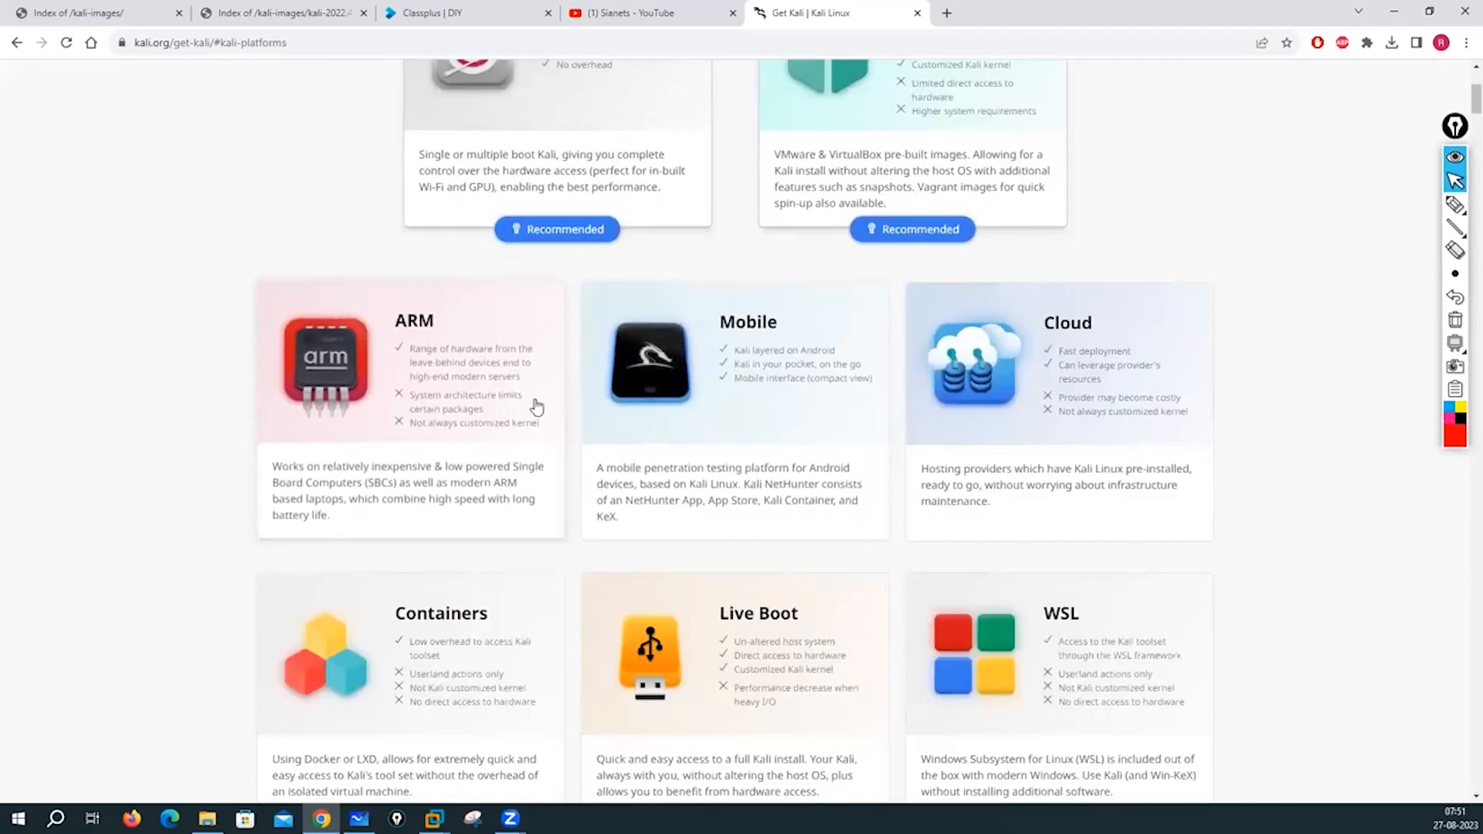
pyautogui.scroll(-2, 1054, 419)
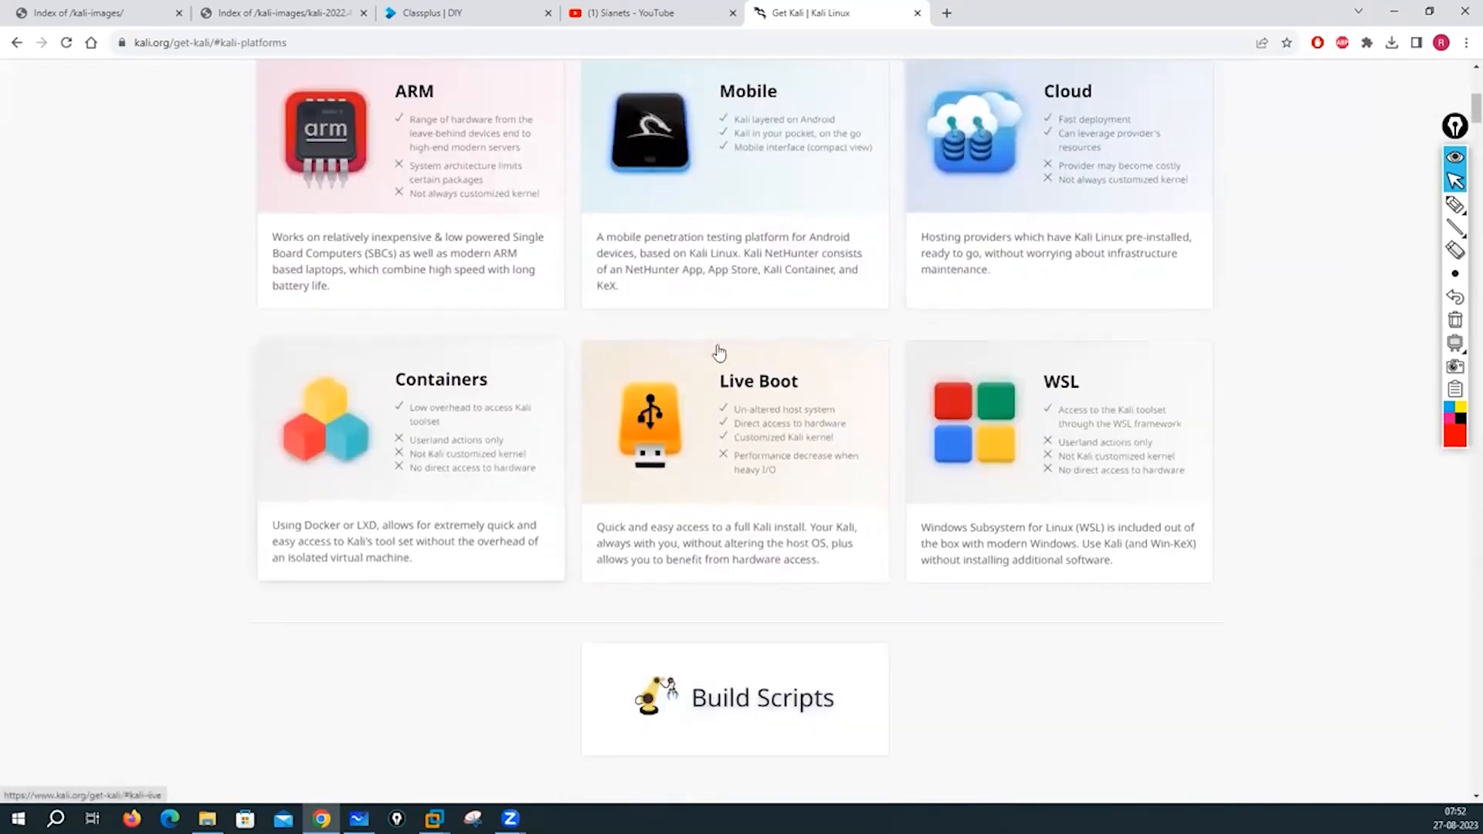
# - Jump to the Kali cloud providers section and scroll through it
pyautogui.click(1099, 140)
pyautogui.scroll(-4, 313, 377)
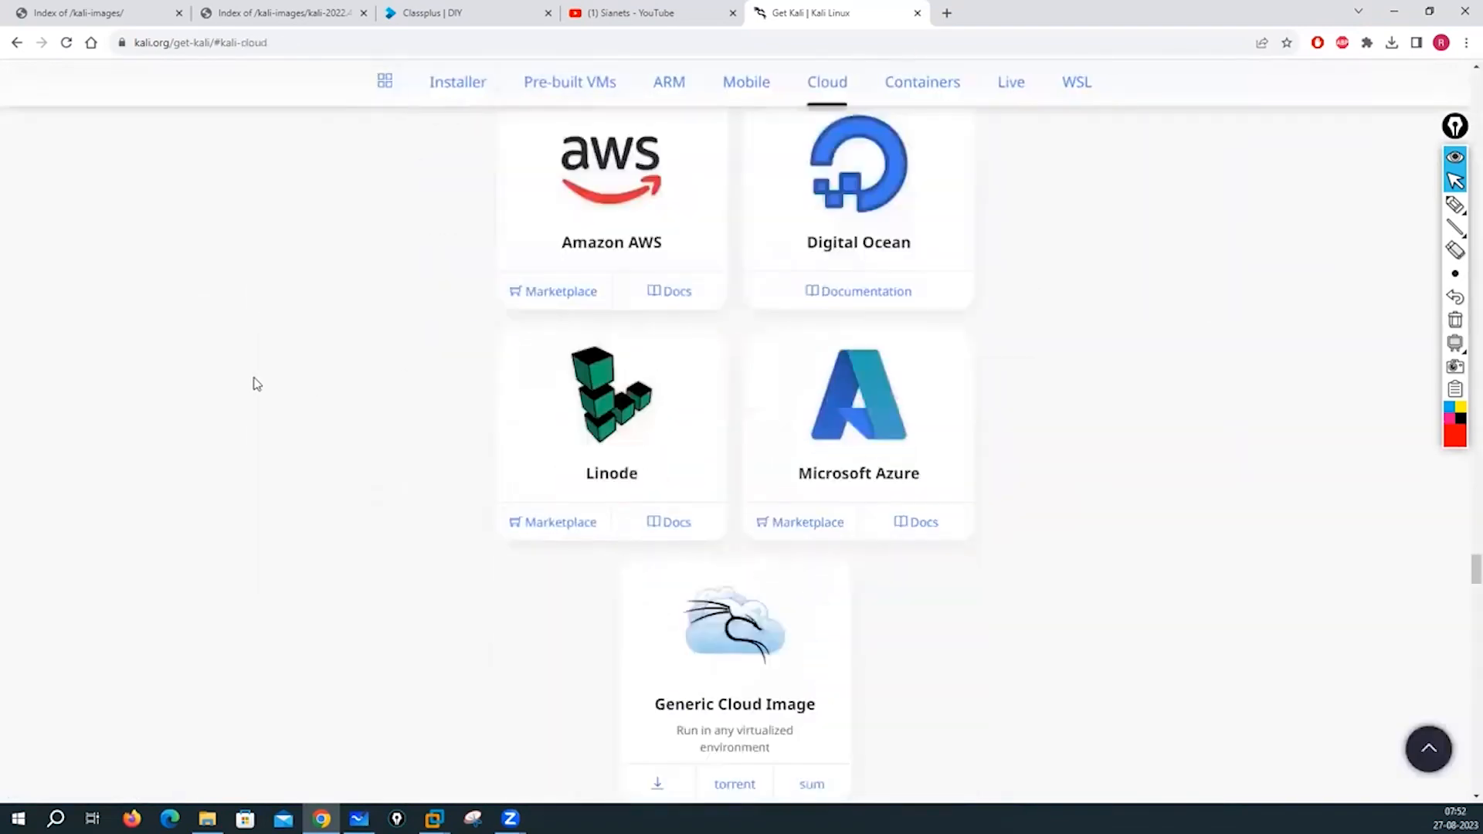
pyautogui.scroll(2, 266, 328)
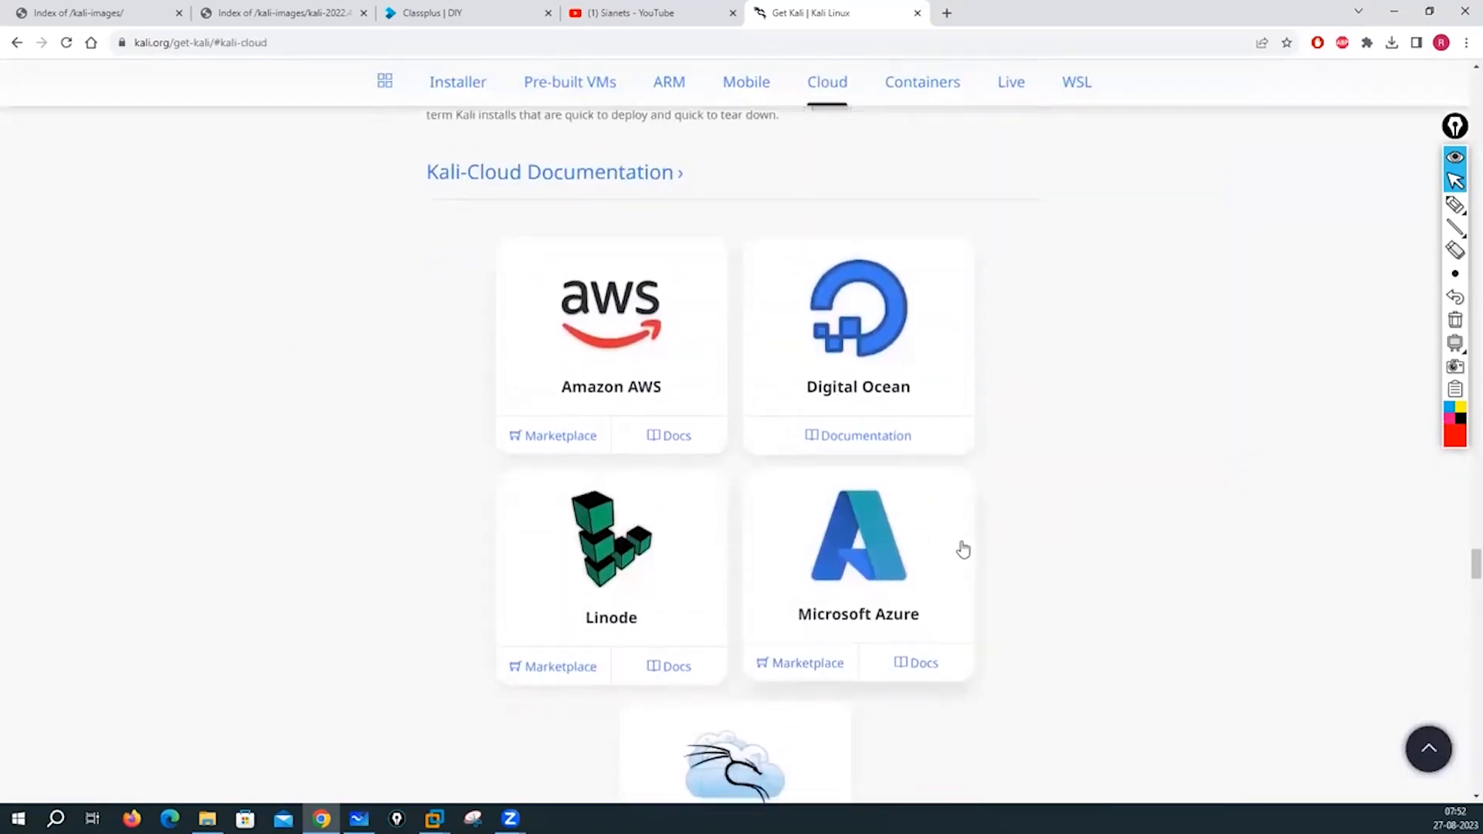
pyautogui.scroll(-7, 961, 548)
pyautogui.scroll(5, 963, 548)
pyautogui.scroll(2, 964, 549)
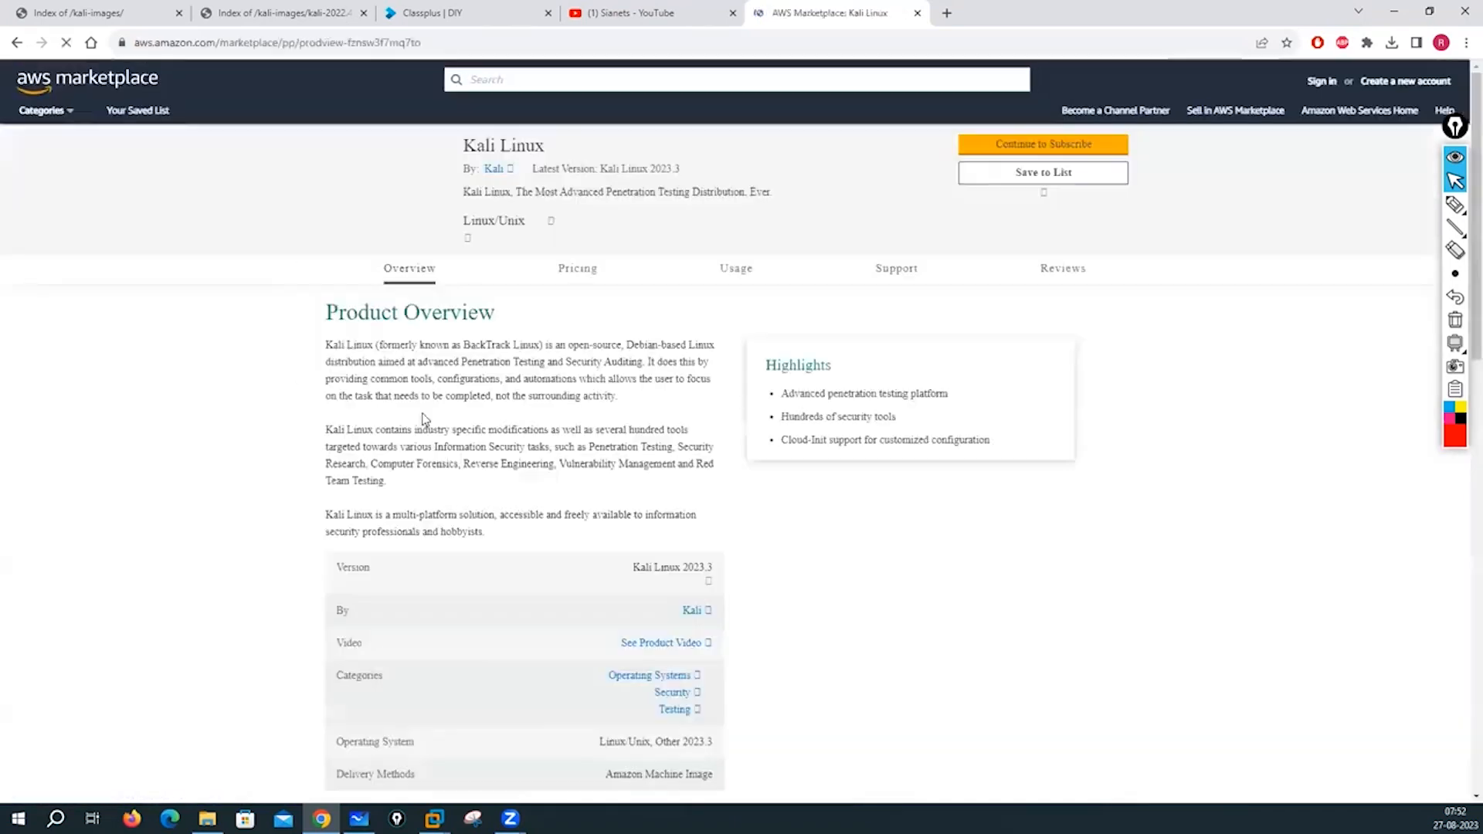
# - Check the AWS Marketplace Kali listing's usage pricing, then close that tab
pyautogui.scroll(-15, 438, 439)
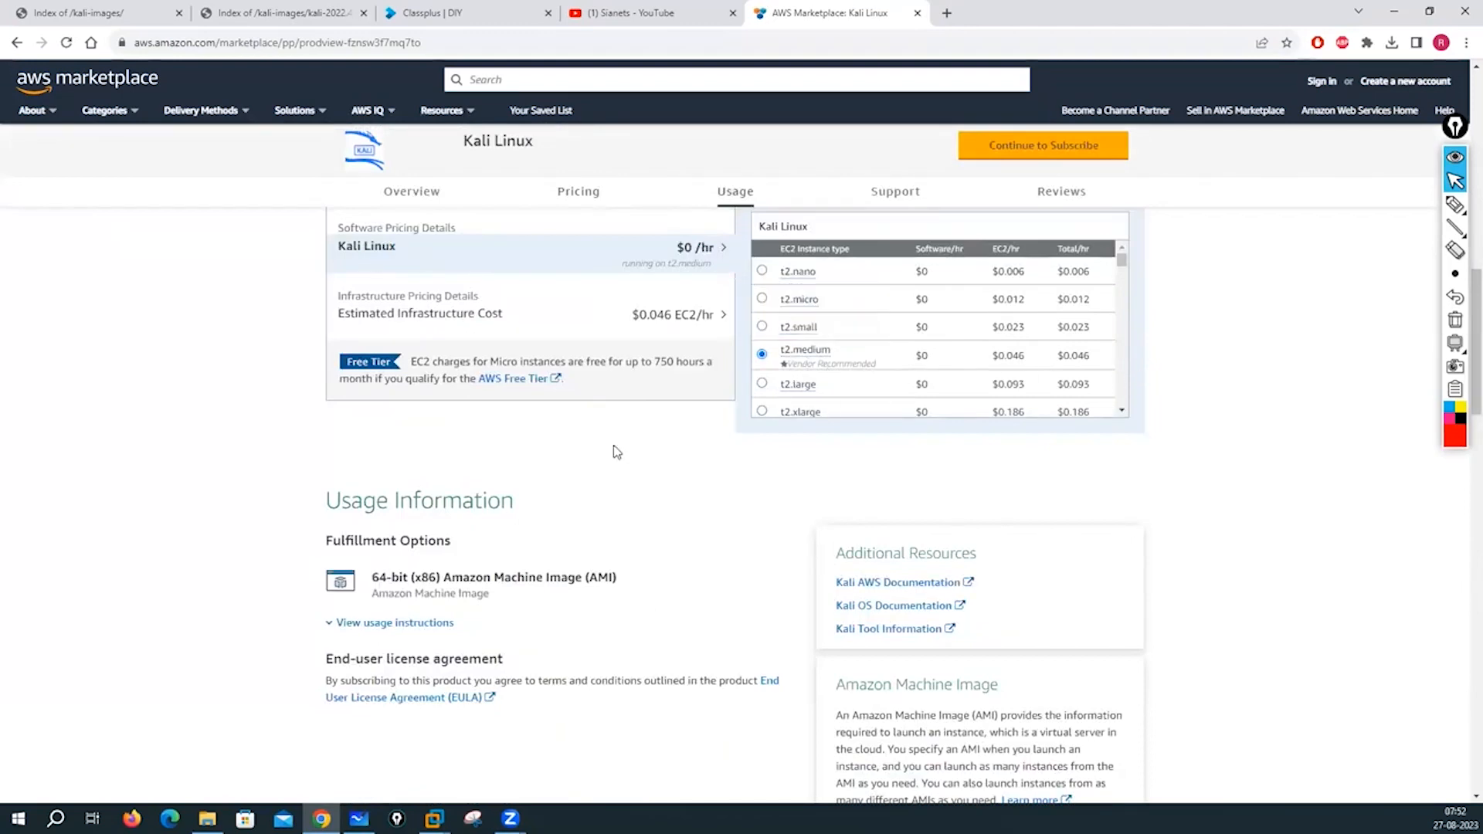
pyautogui.scroll(-5, 610, 453)
pyautogui.scroll(20, 606, 453)
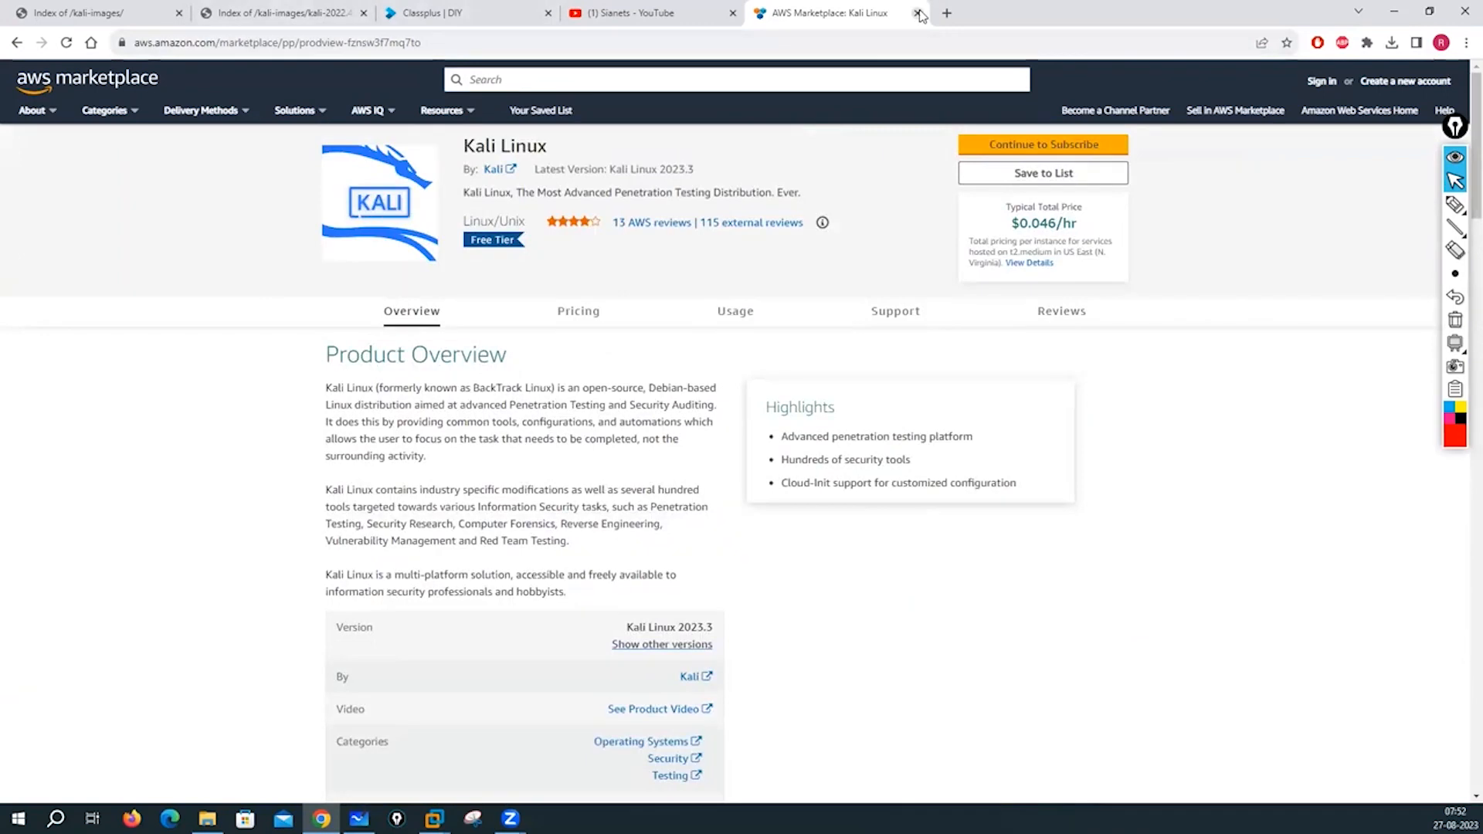
pyautogui.hotkey('ctrl', 'w')
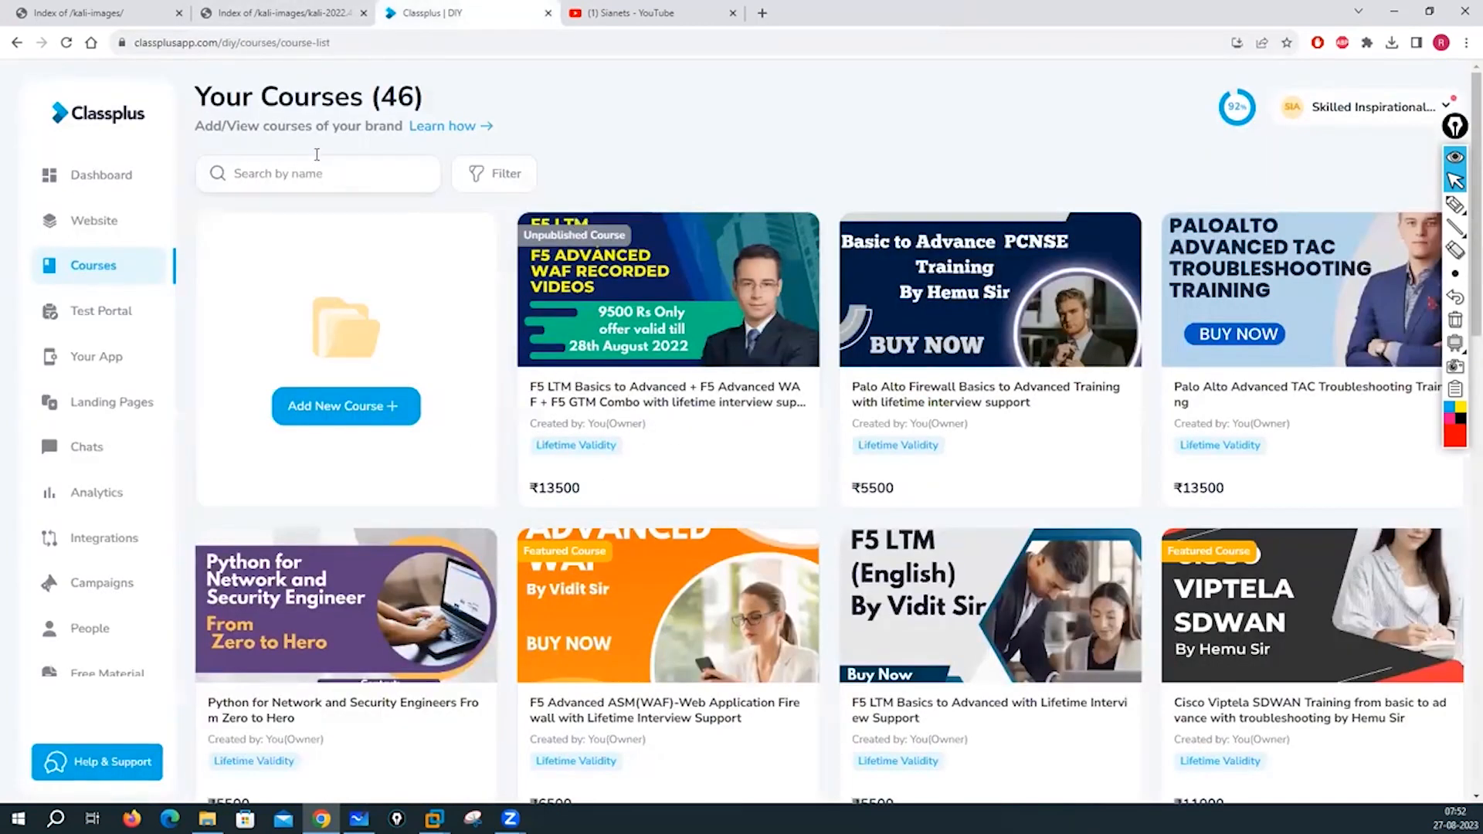
# - Switch to the 'Index of /kali-images/' tab
pyautogui.click(87, 11)
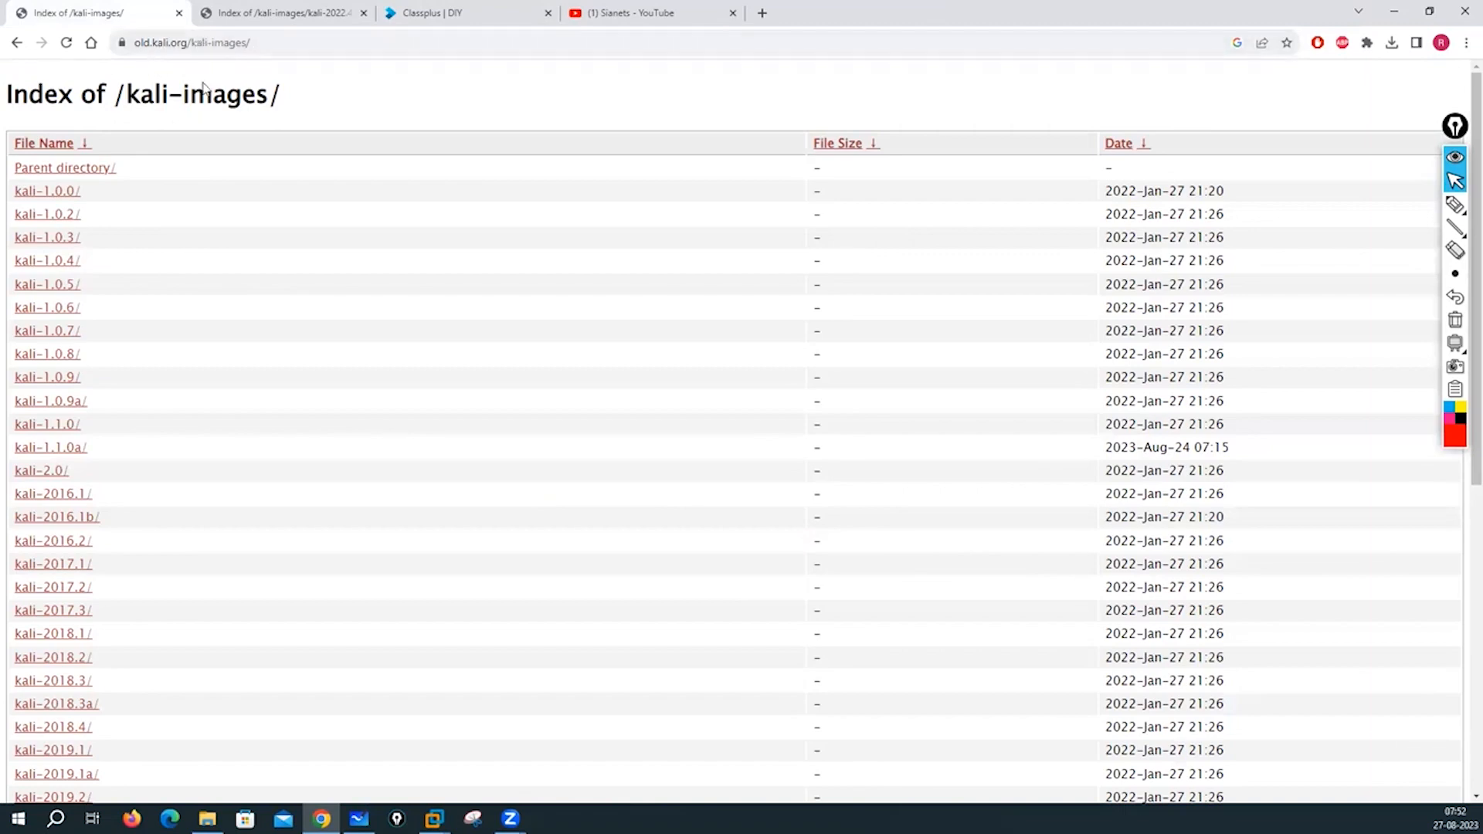
# - Scroll the kali-2022.4 folder listing down to the VMware amd64 archive
pyautogui.scroll(-4, 133, 246)
pyautogui.scroll(4, 133, 246)
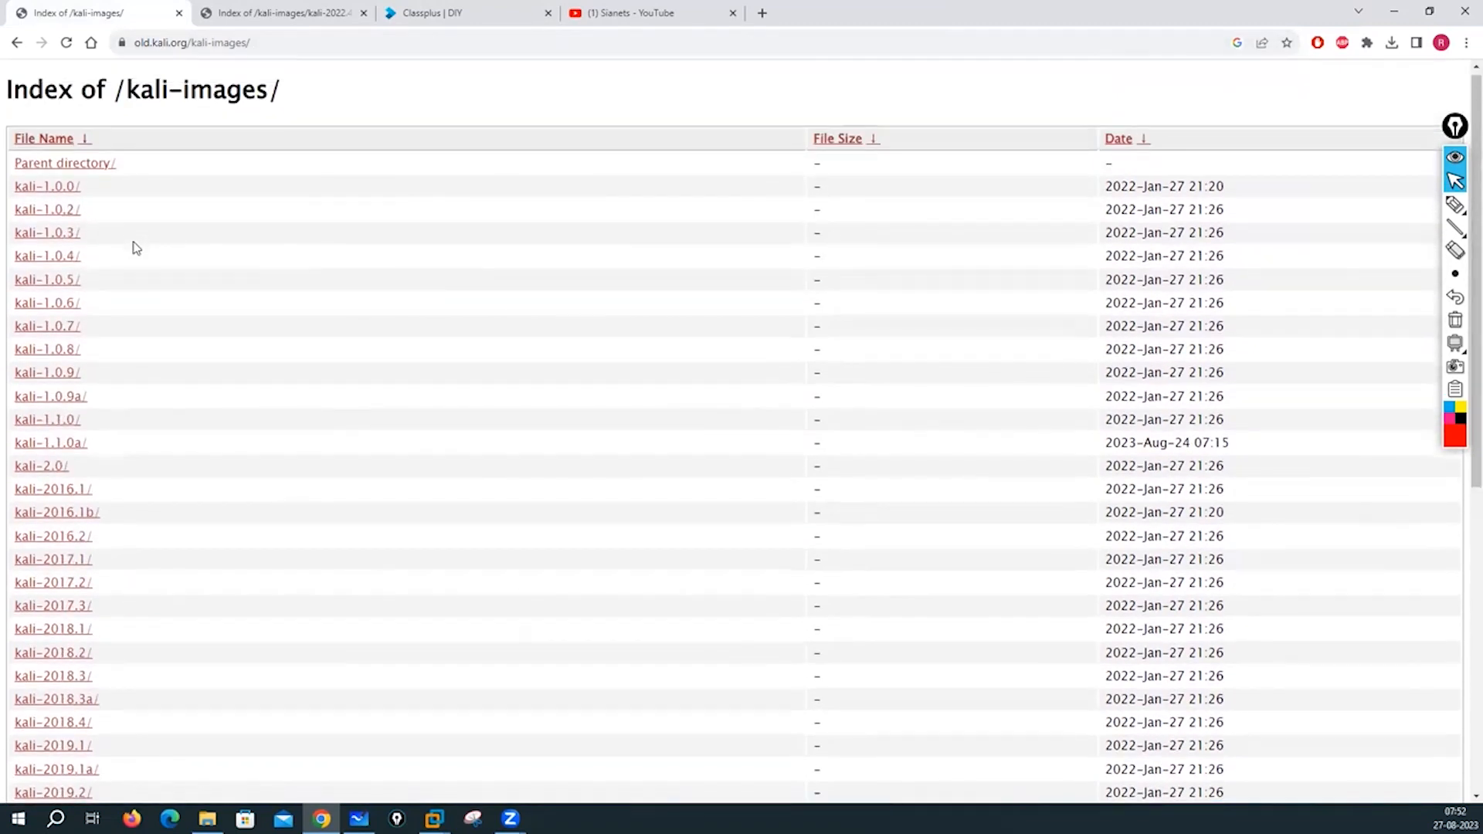
pyautogui.scroll(-7, 135, 247)
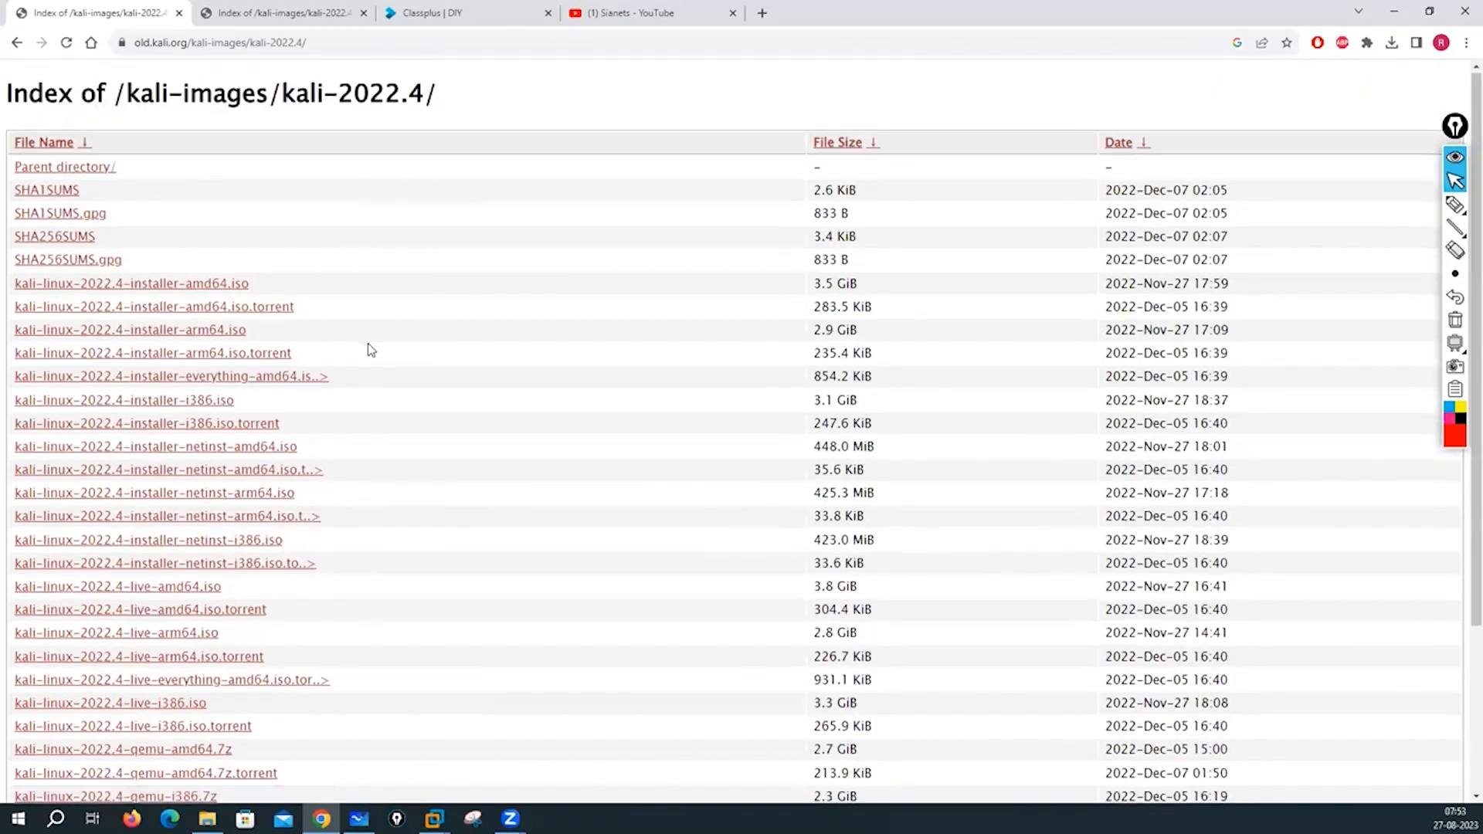
pyautogui.scroll(-3, 371, 351)
pyautogui.scroll(3, 374, 349)
pyautogui.scroll(-1, 378, 350)
pyautogui.scroll(-1, 378, 349)
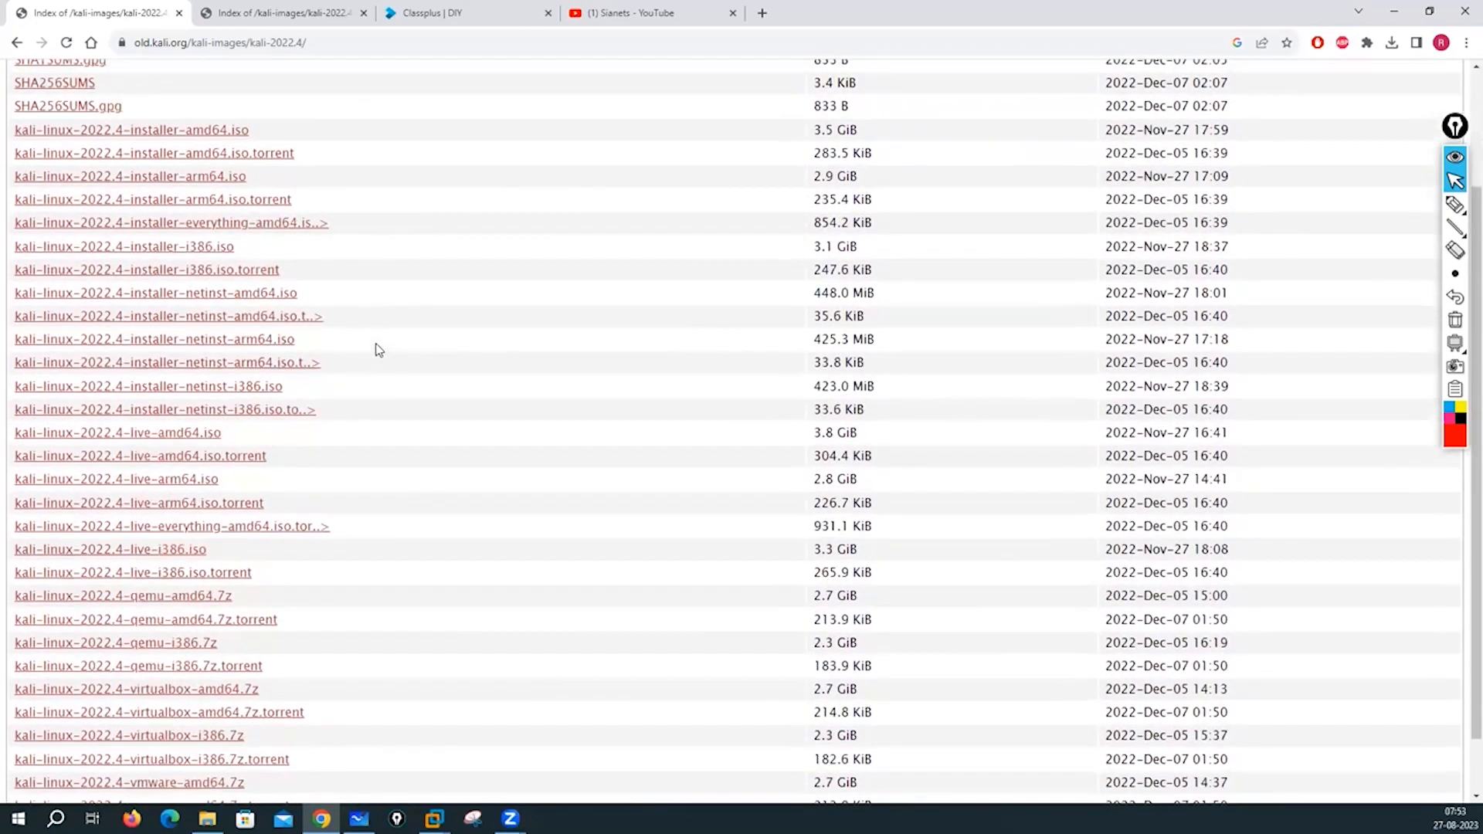
pyautogui.scroll(-1, 399, 380)
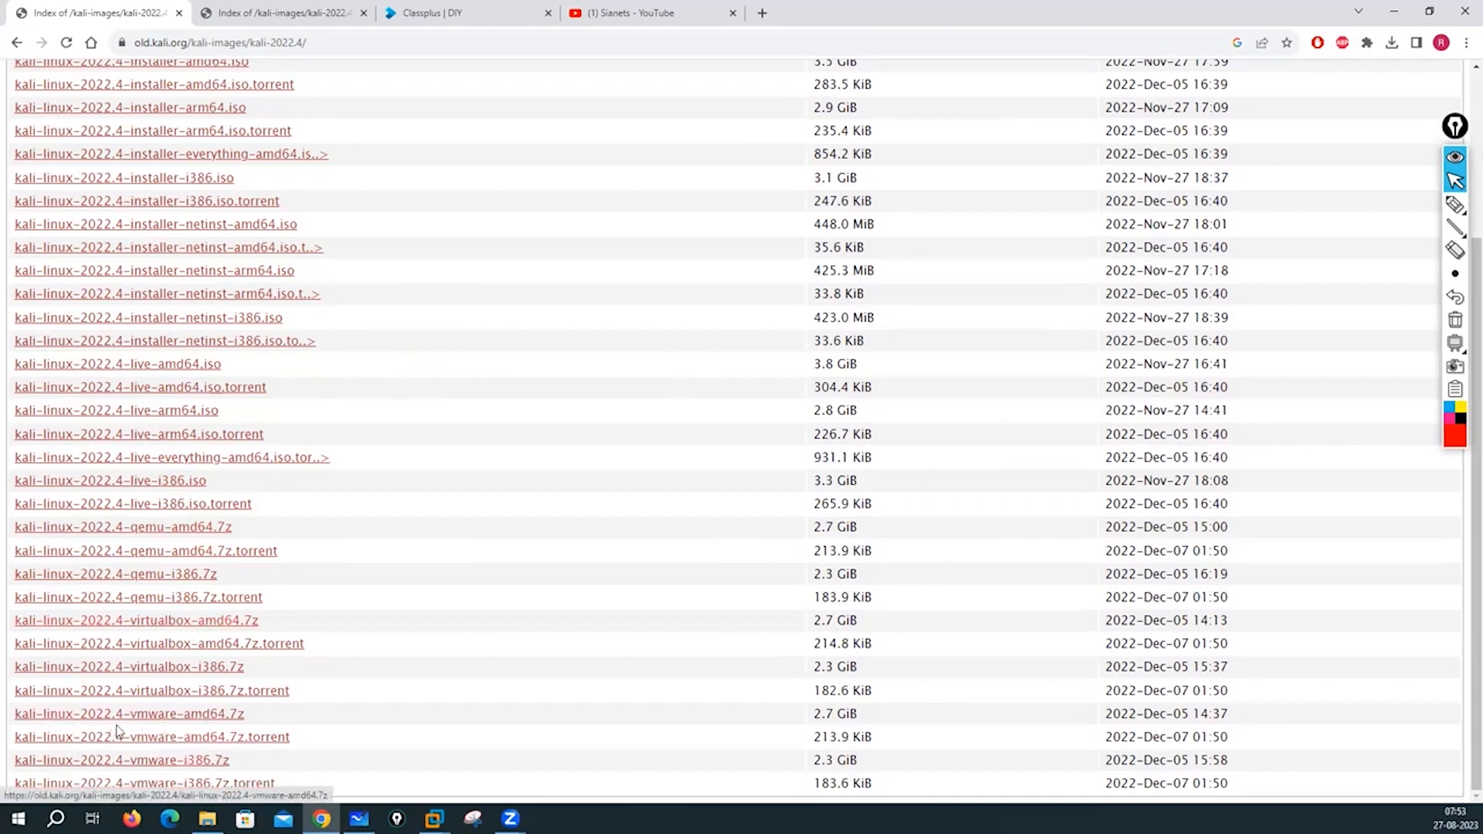
# - Cancel the duplicate kali-linux-2022.4-vmware-amd64.7z download and switch to the Virtual Machines folder
pyautogui.click(181, 723)
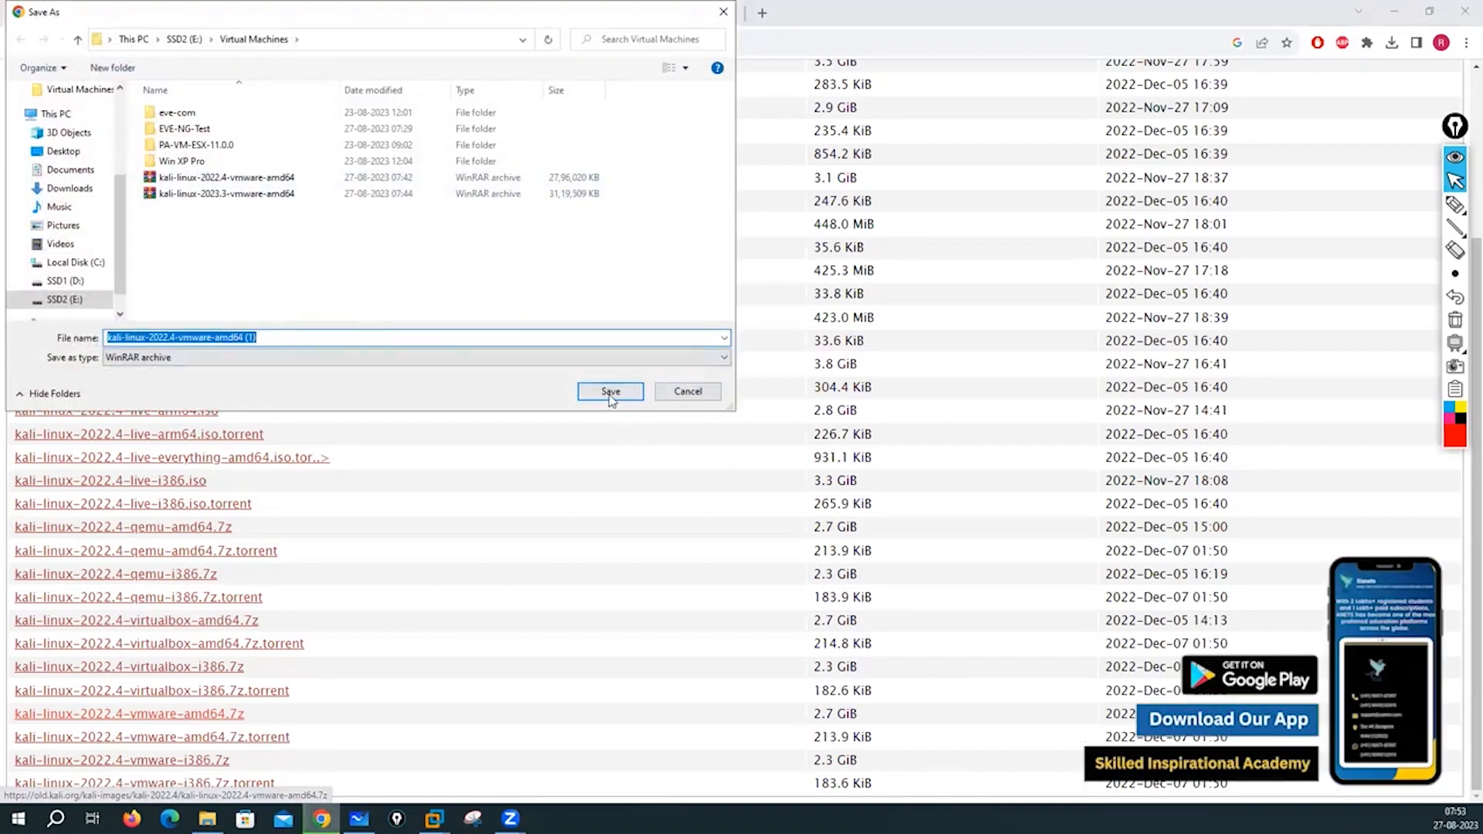
pyautogui.click(688, 390)
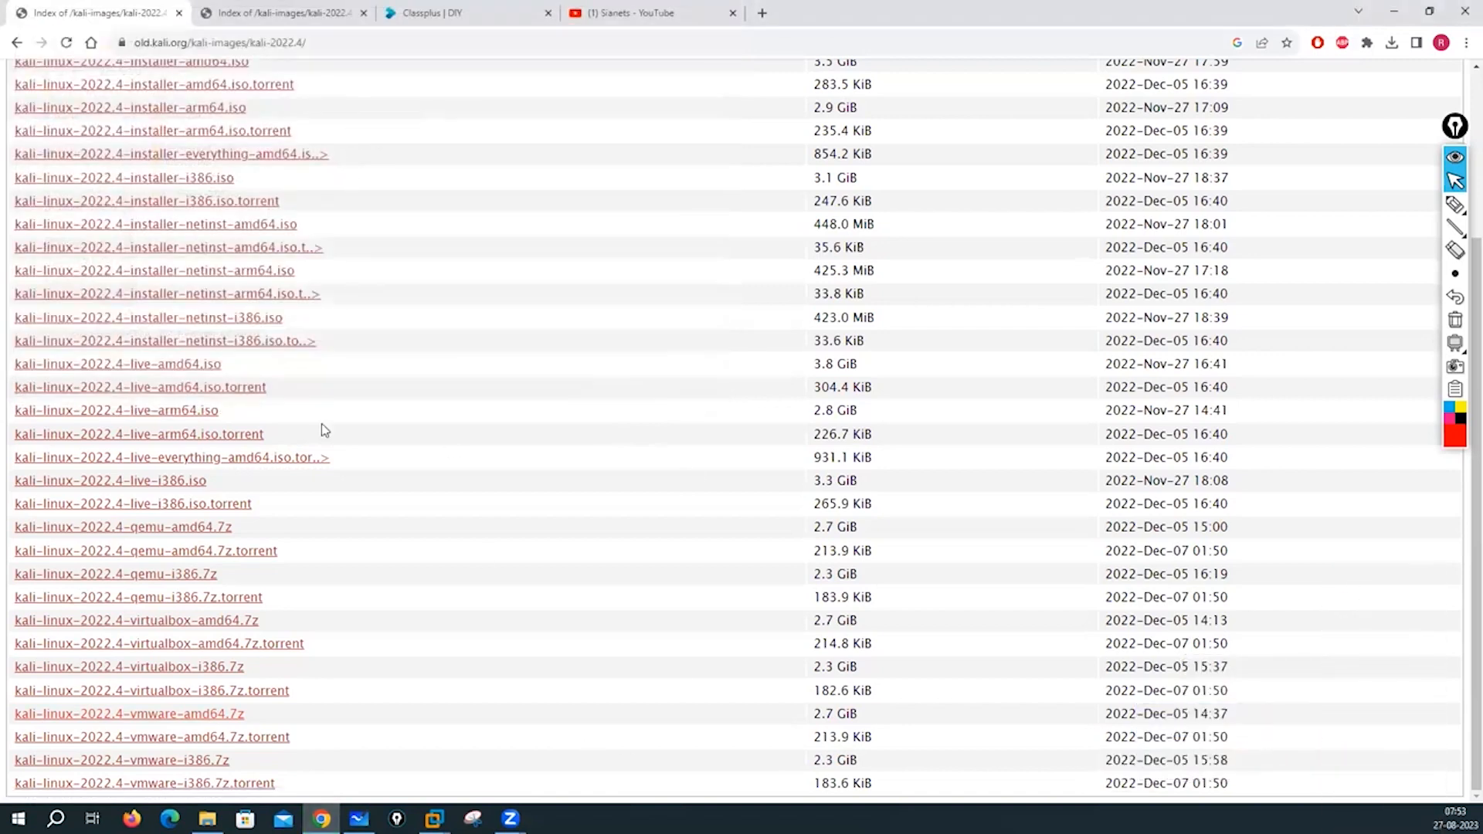
pyautogui.click(207, 818)
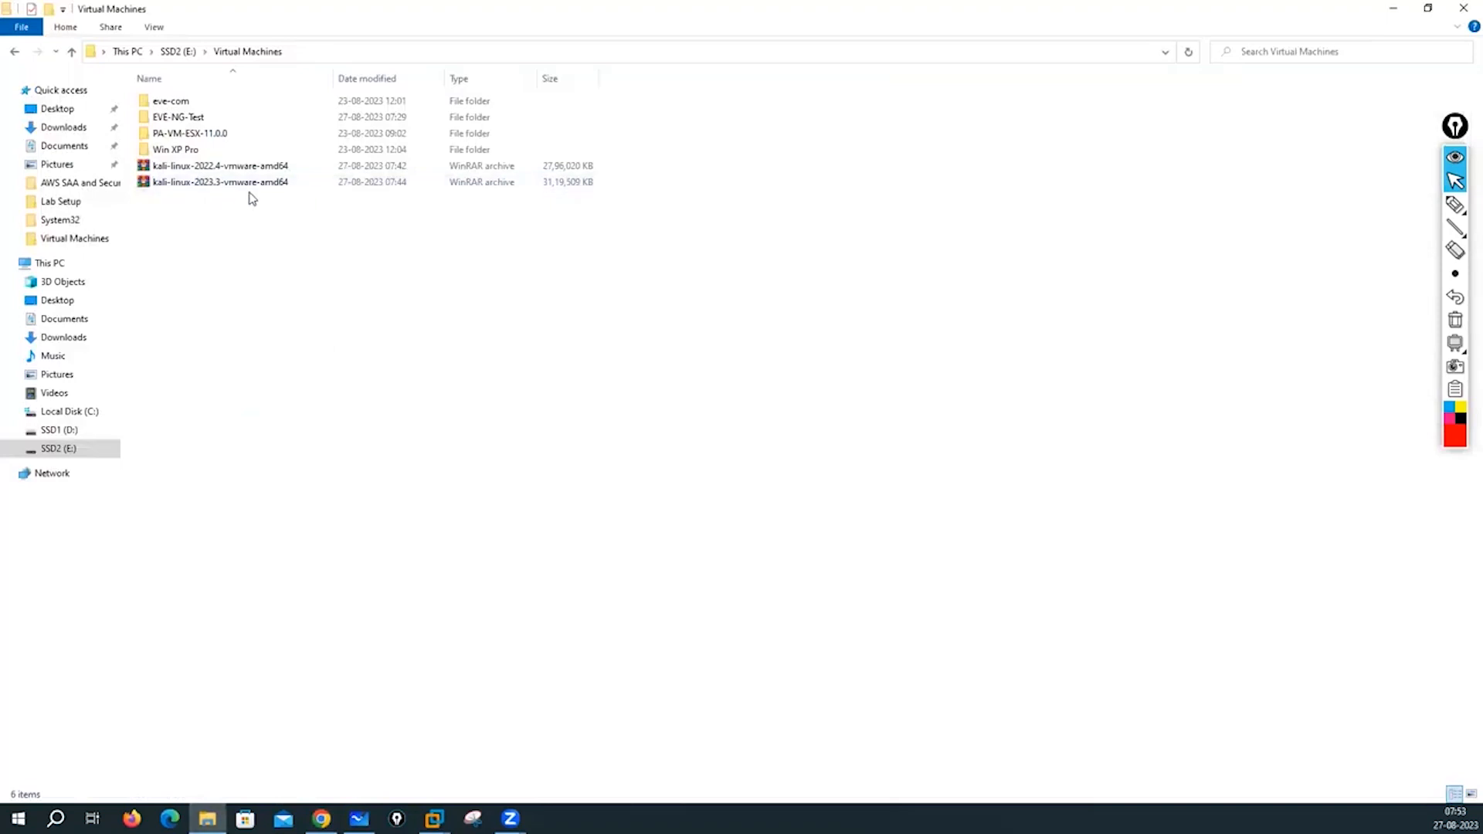
# - Extract kali-linux-2022.4-vmware-amd64.7z into the current folder with 7-Zip's Extract Here
pyautogui.click(234, 170)
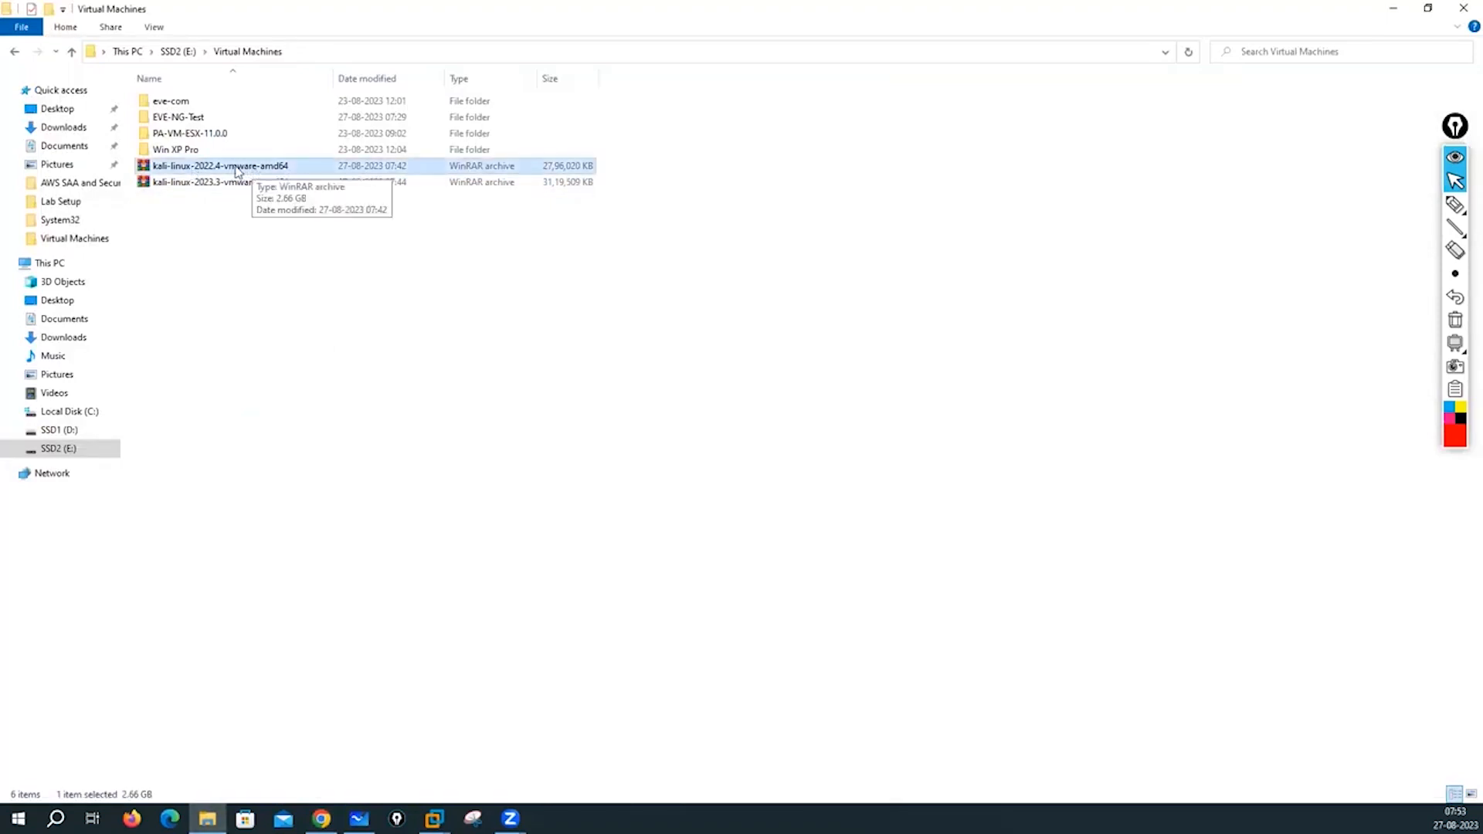
pyautogui.rightClick(235, 170)
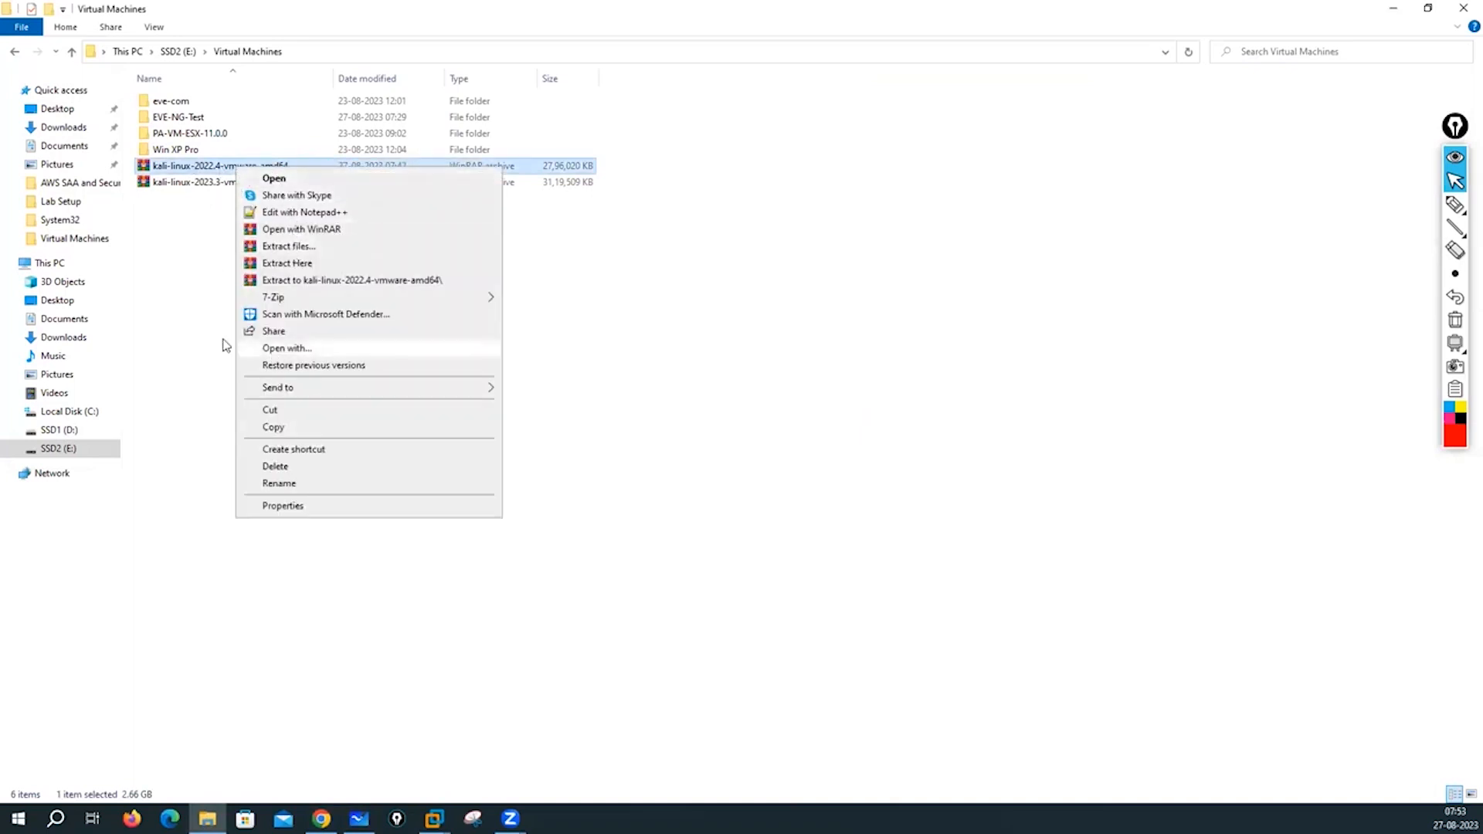
pyautogui.click(206, 288)
pyautogui.click(205, 288)
pyautogui.click(270, 170)
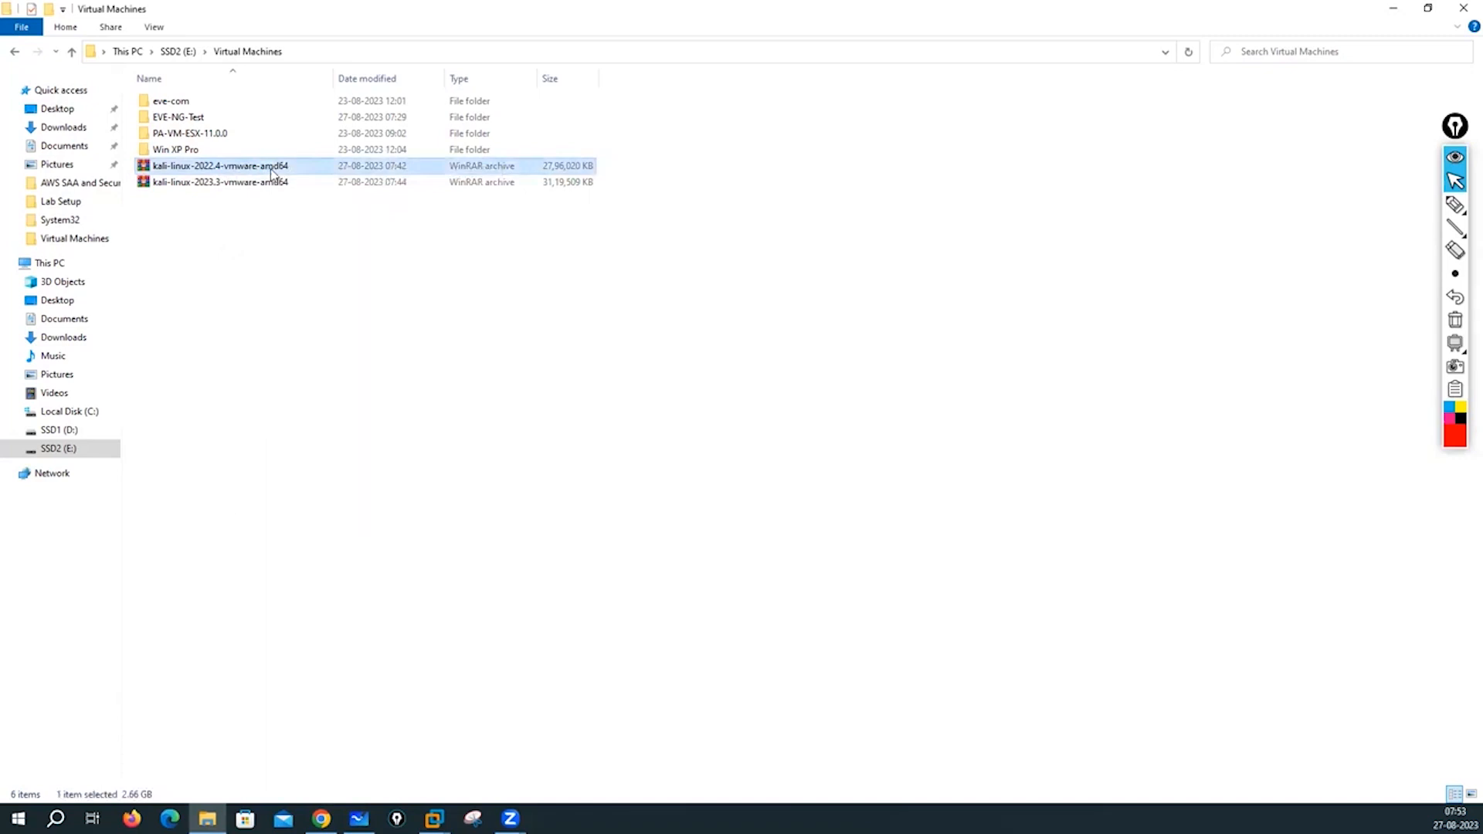
pyautogui.rightClick(271, 172)
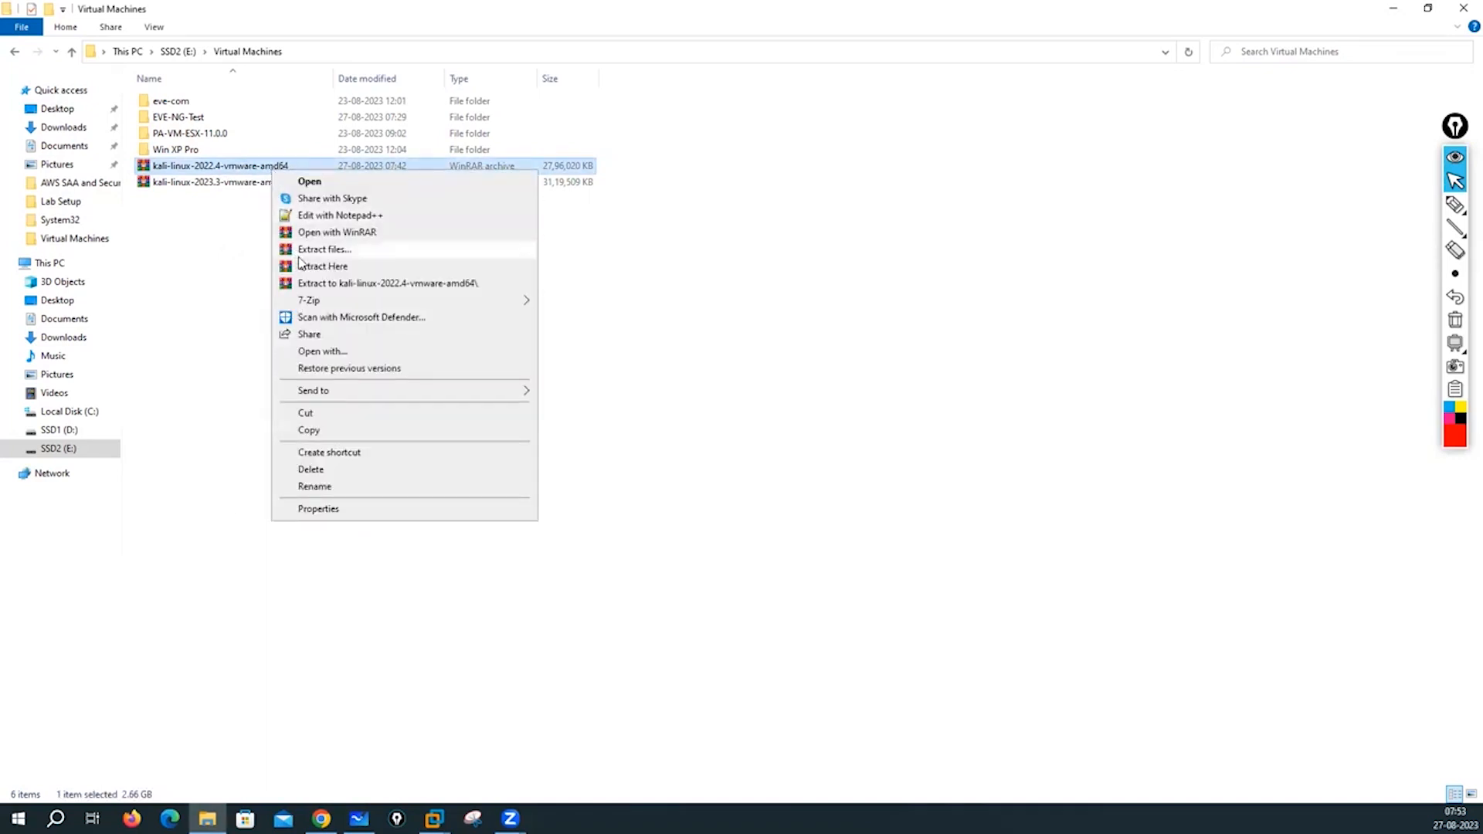
pyautogui.moveTo(337, 303)
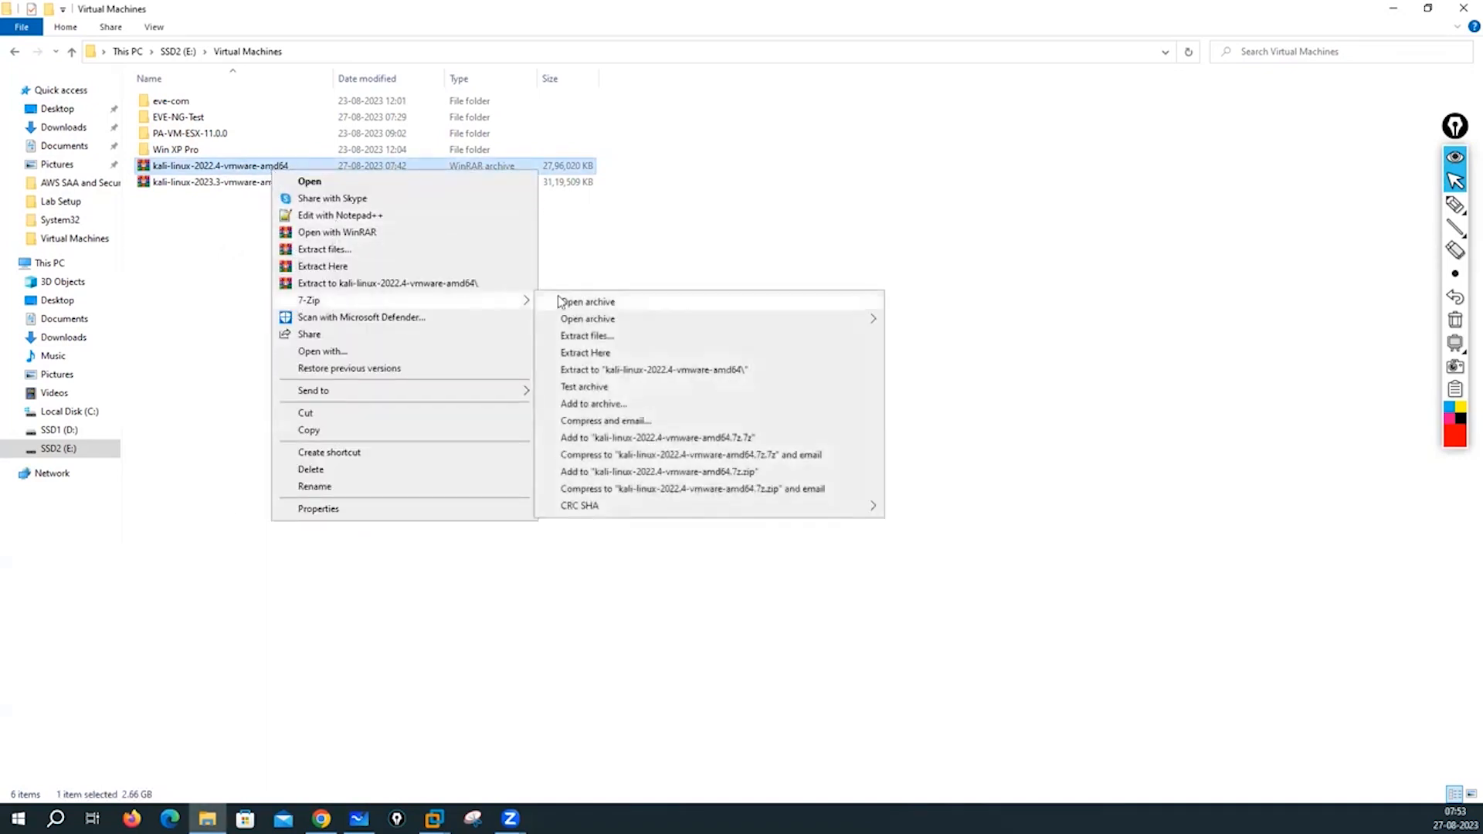
pyautogui.click(597, 353)
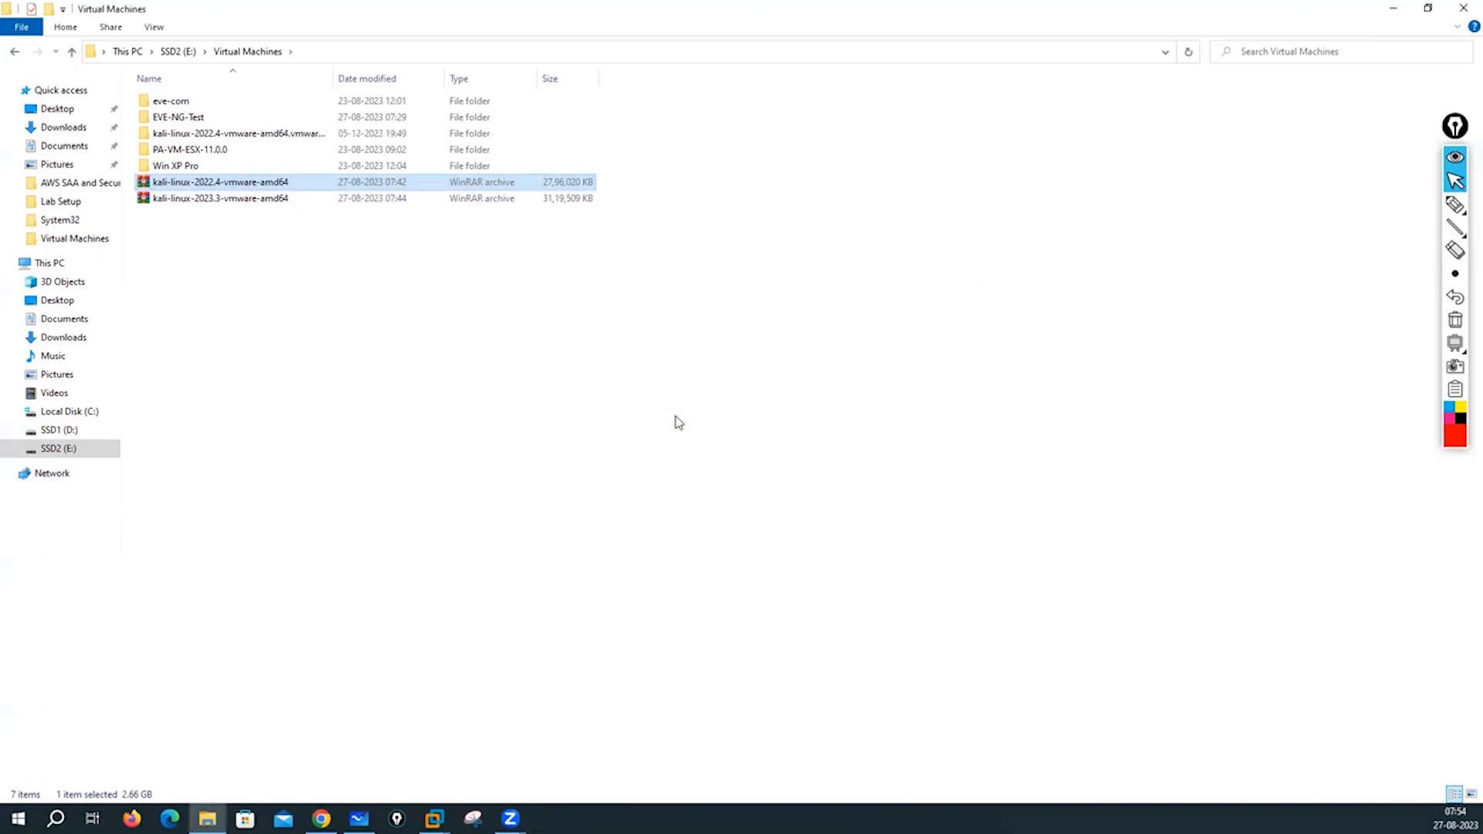
# - Extract the kali-linux-2023.3-vmware-amd64 archive here with 7-Zip
pyautogui.rightClick(229, 200)
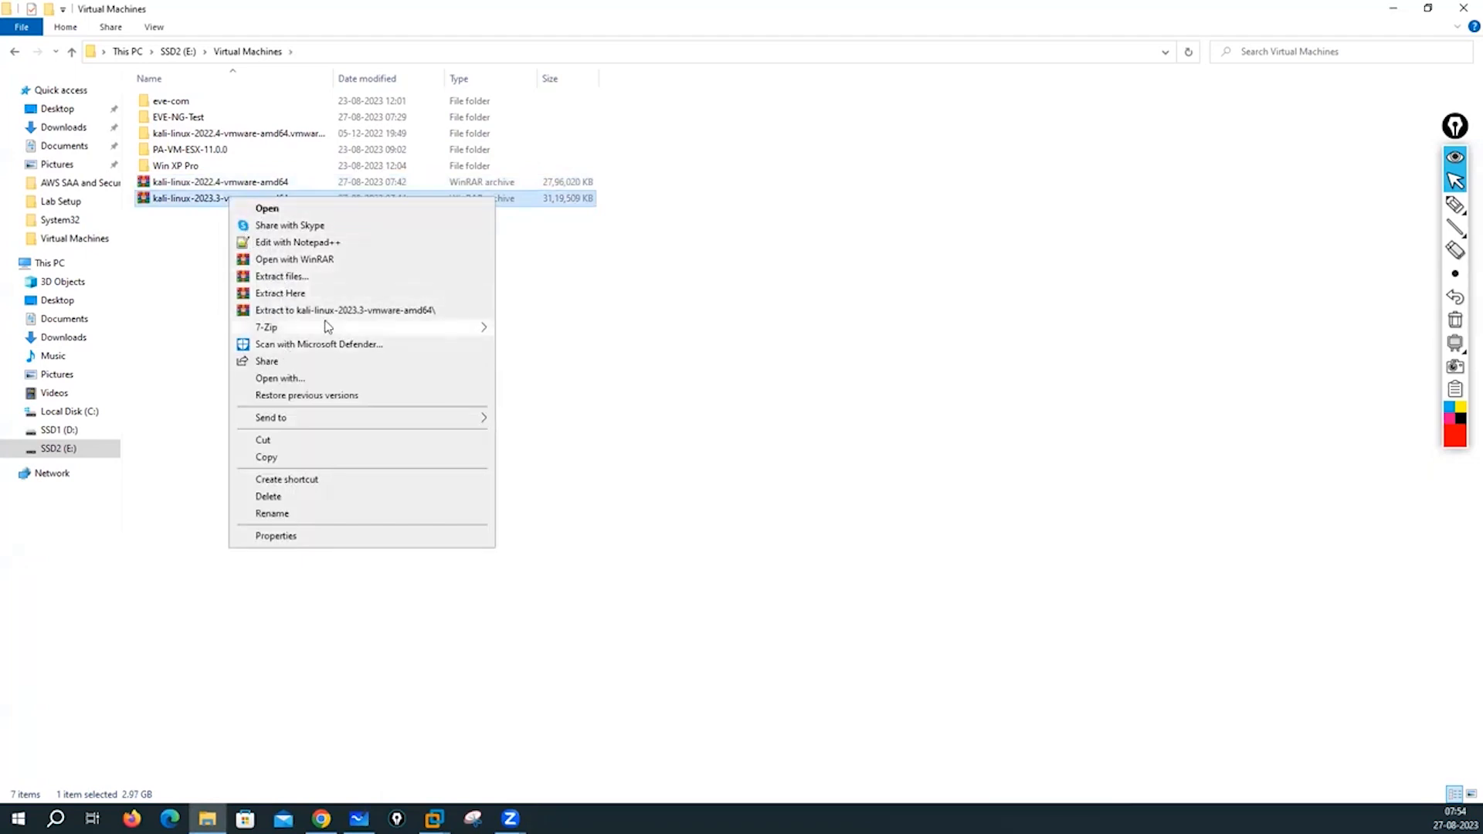
pyautogui.moveTo(318, 329)
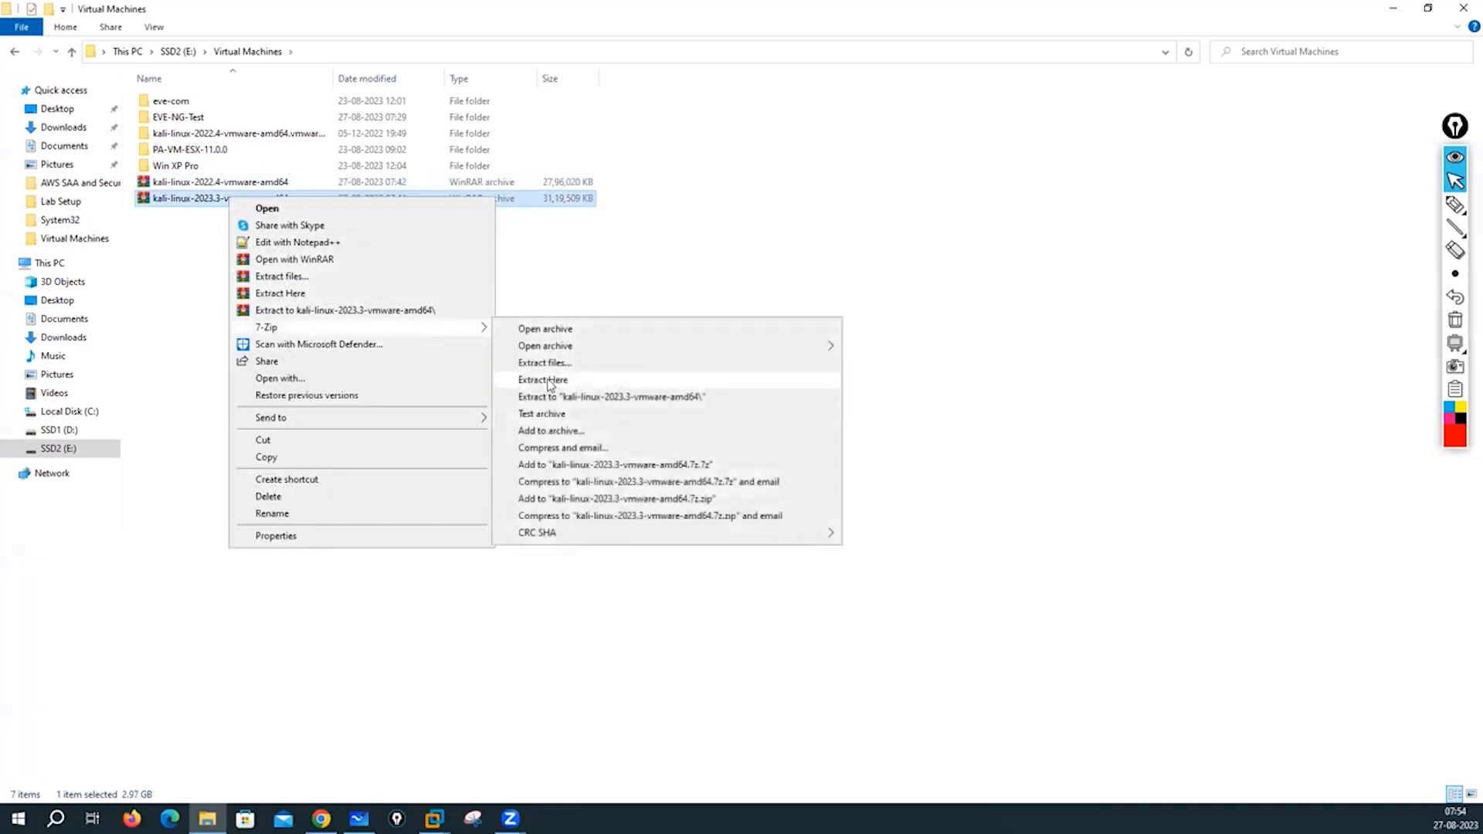
pyautogui.click(543, 380)
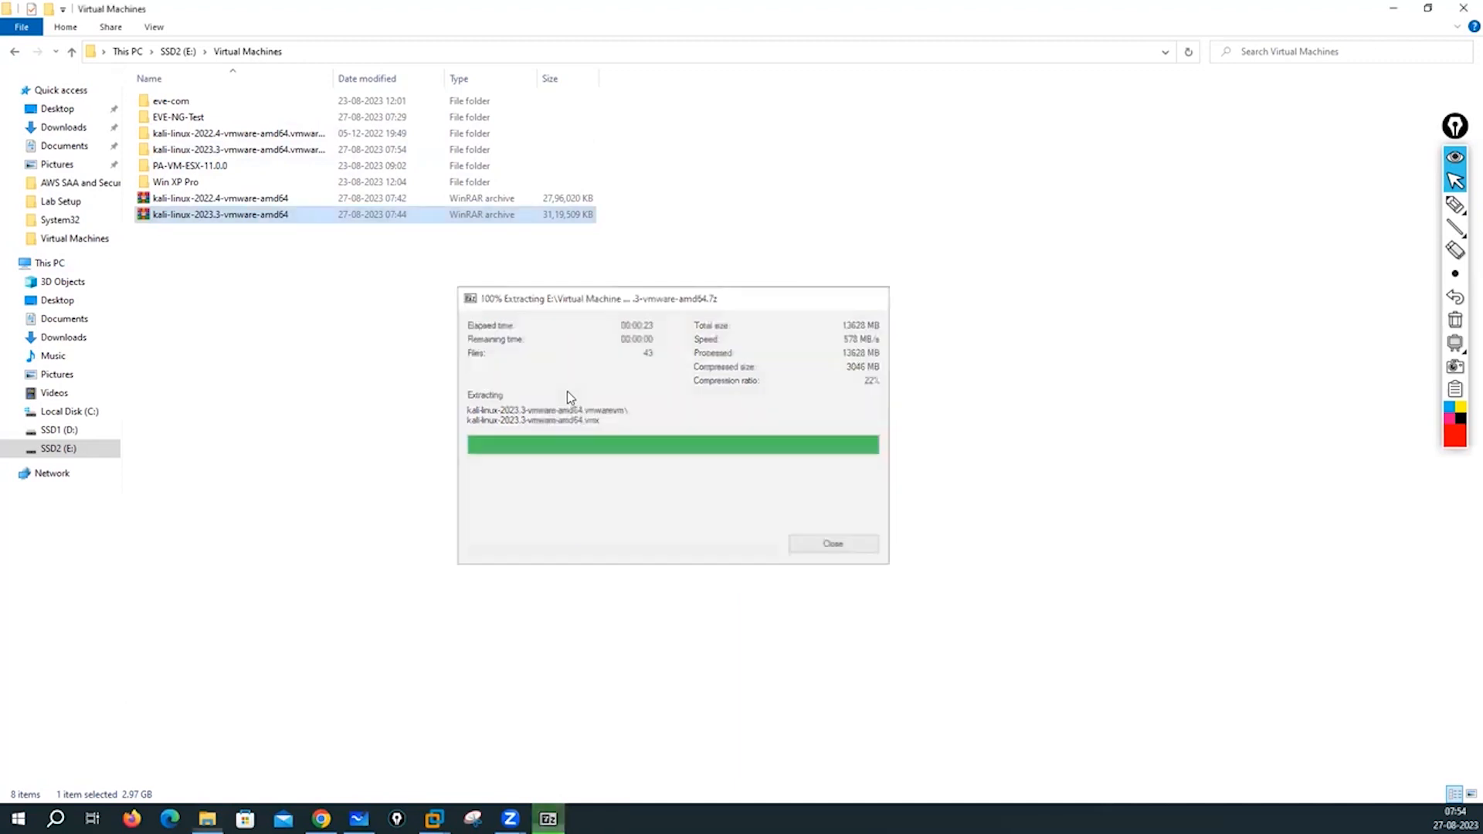
# - Select both kali-linux .7z archives and delete them
pyautogui.click(262, 244)
pyautogui.moveTo(203, 242); pyautogui.dragTo(257, 199)
pyautogui.rightClick(257, 199)
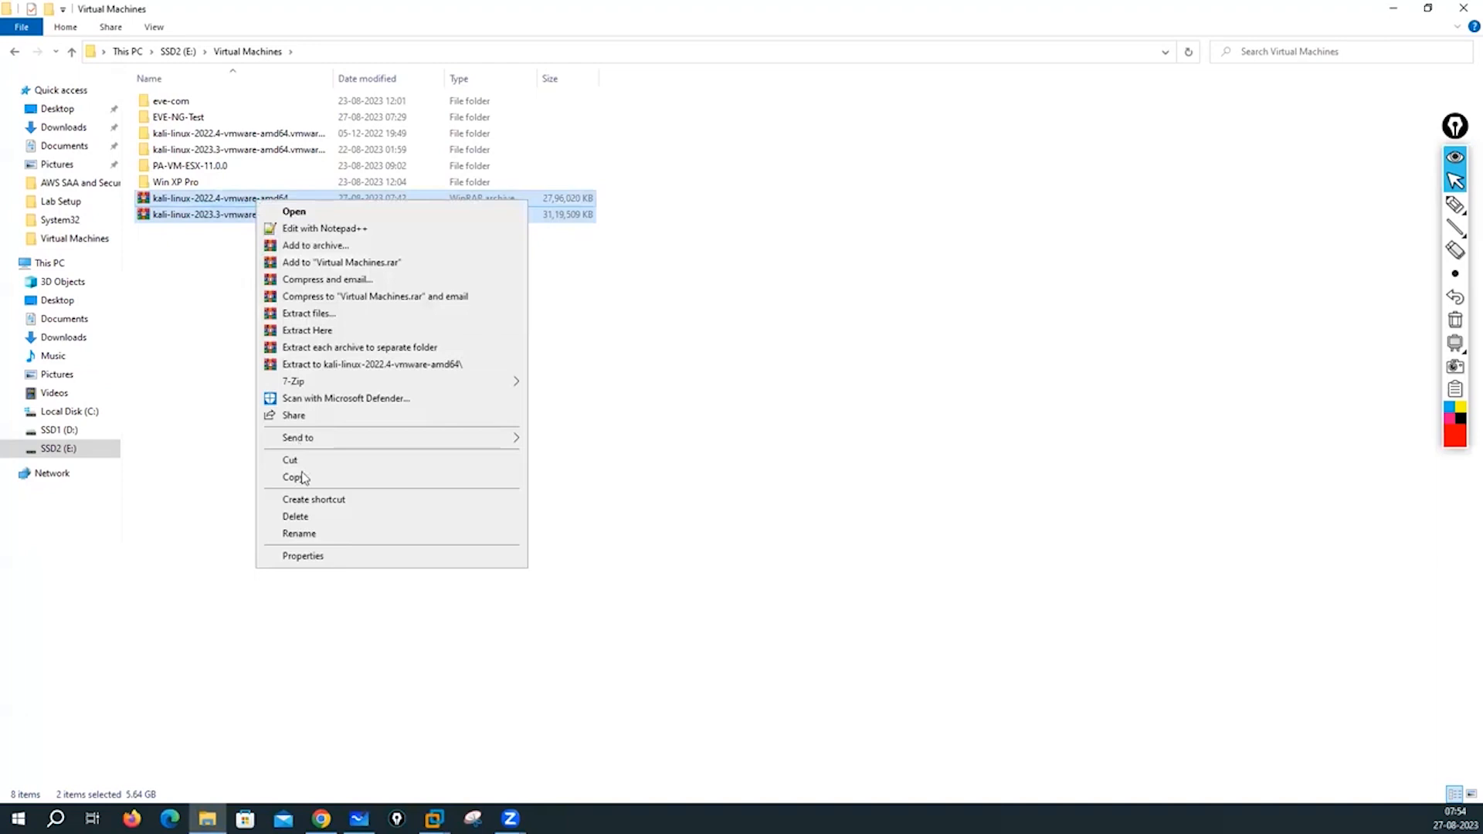
pyautogui.click(295, 516)
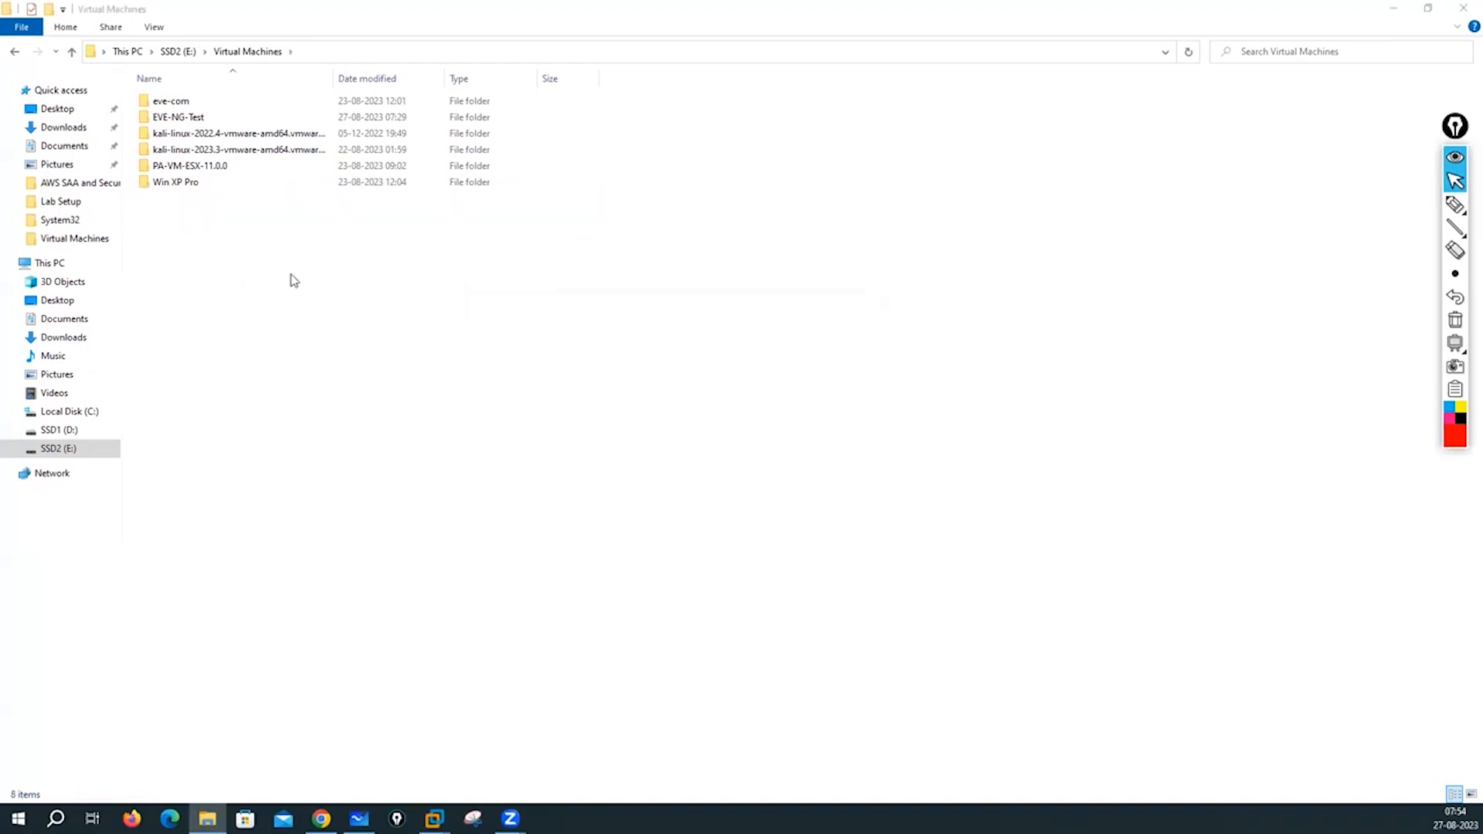
# - Inspect the extracted 2022.4 VM folder's files with wider columns, then return to Virtual Machines
pyautogui.doubleClick(219, 136)
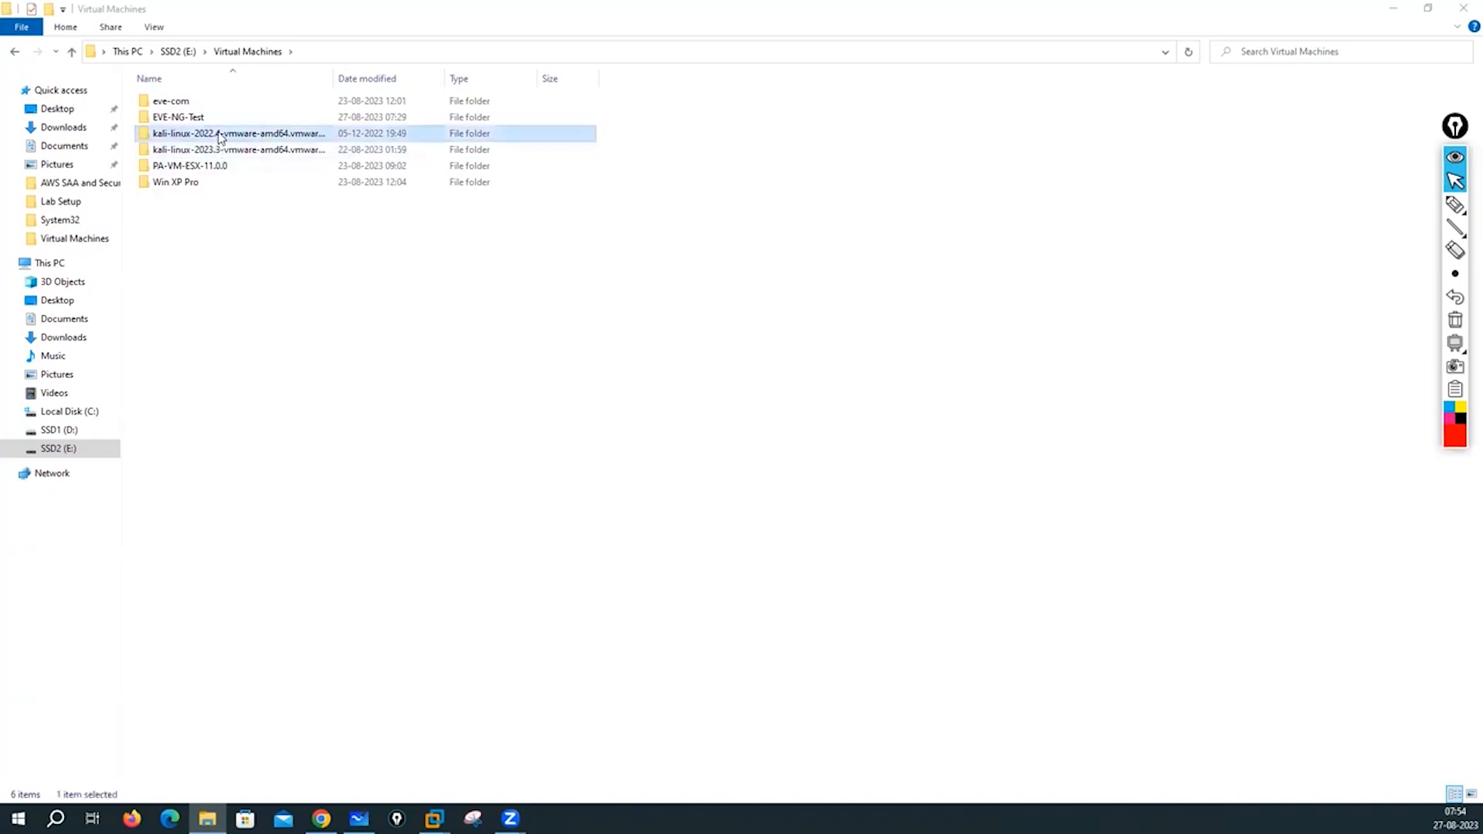
pyautogui.scroll(-1, 267, 211)
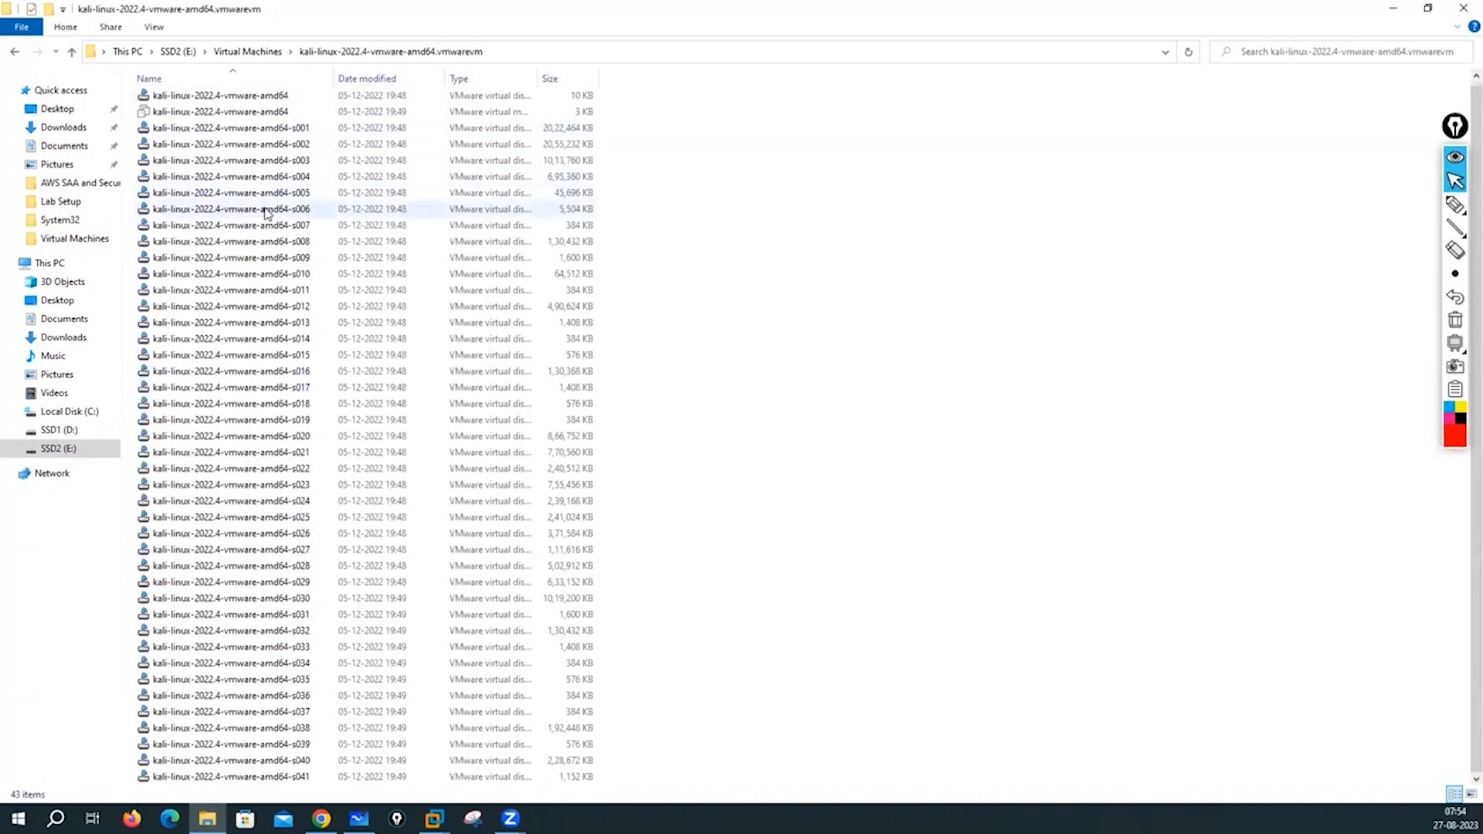
pyautogui.scroll(1, 270, 288)
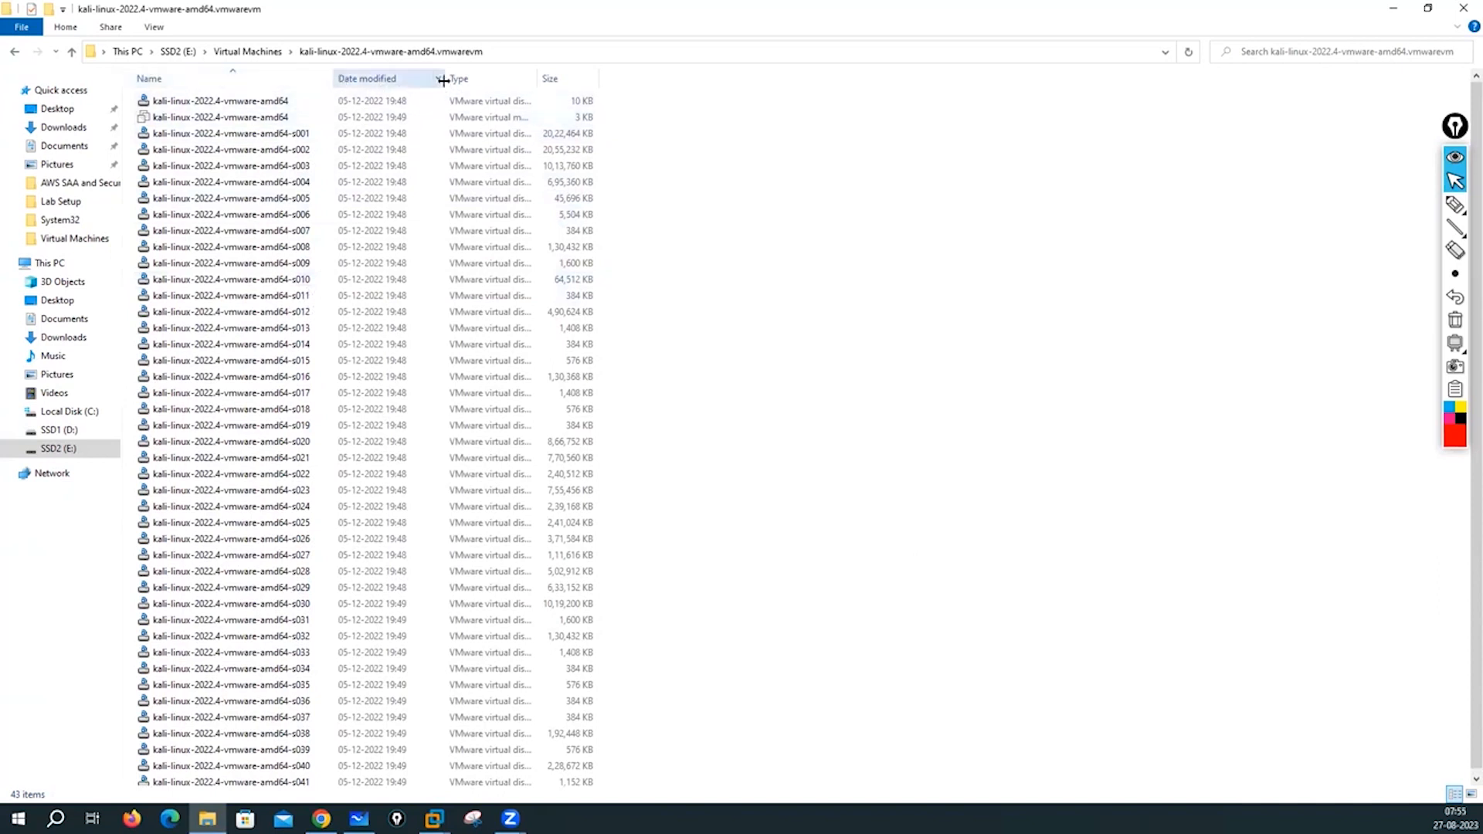
pyautogui.moveTo(443, 81); pyautogui.dragTo(481, 79)
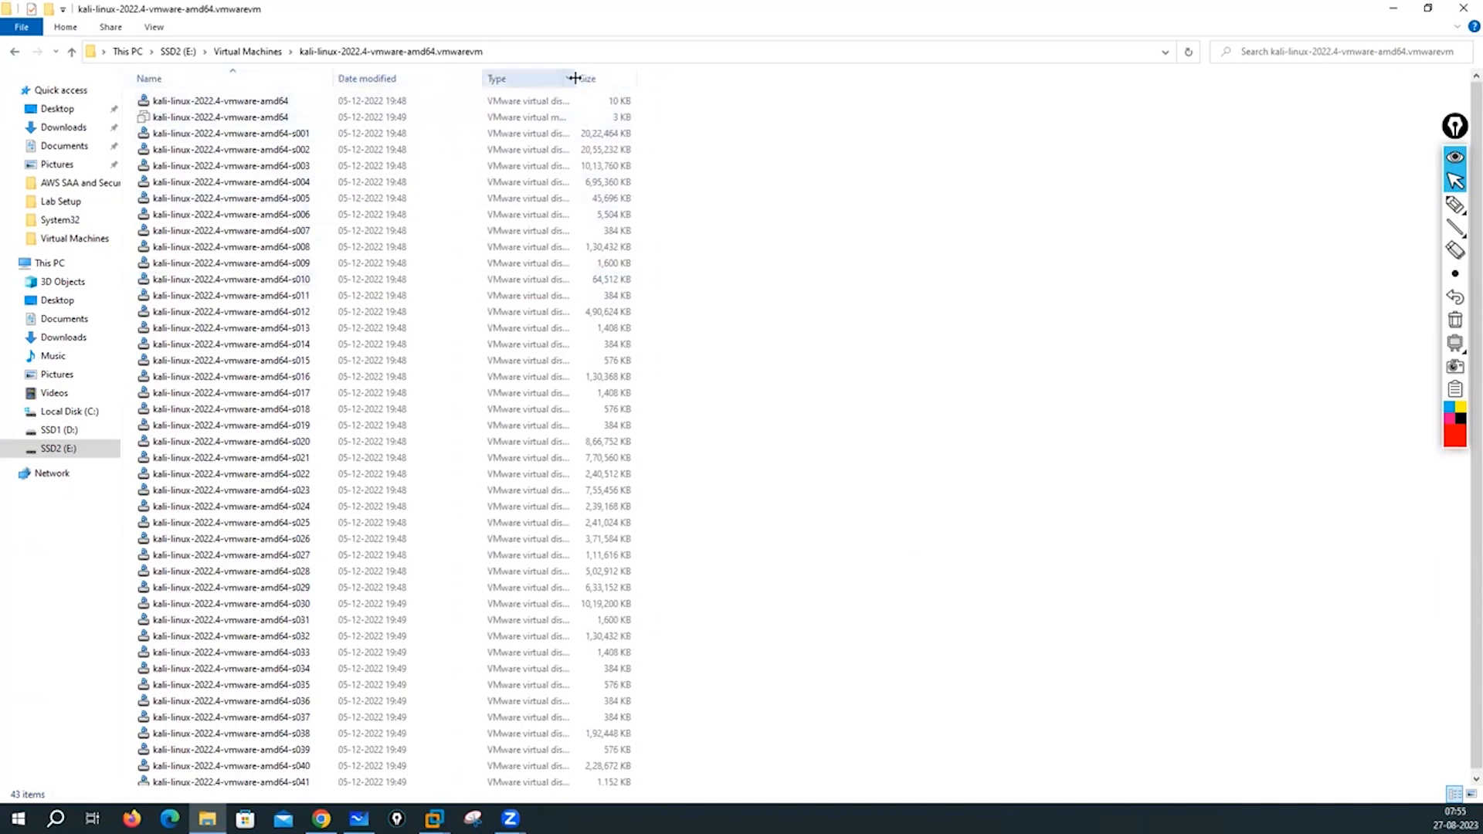
pyautogui.moveTo(574, 78); pyautogui.dragTo(763, 79)
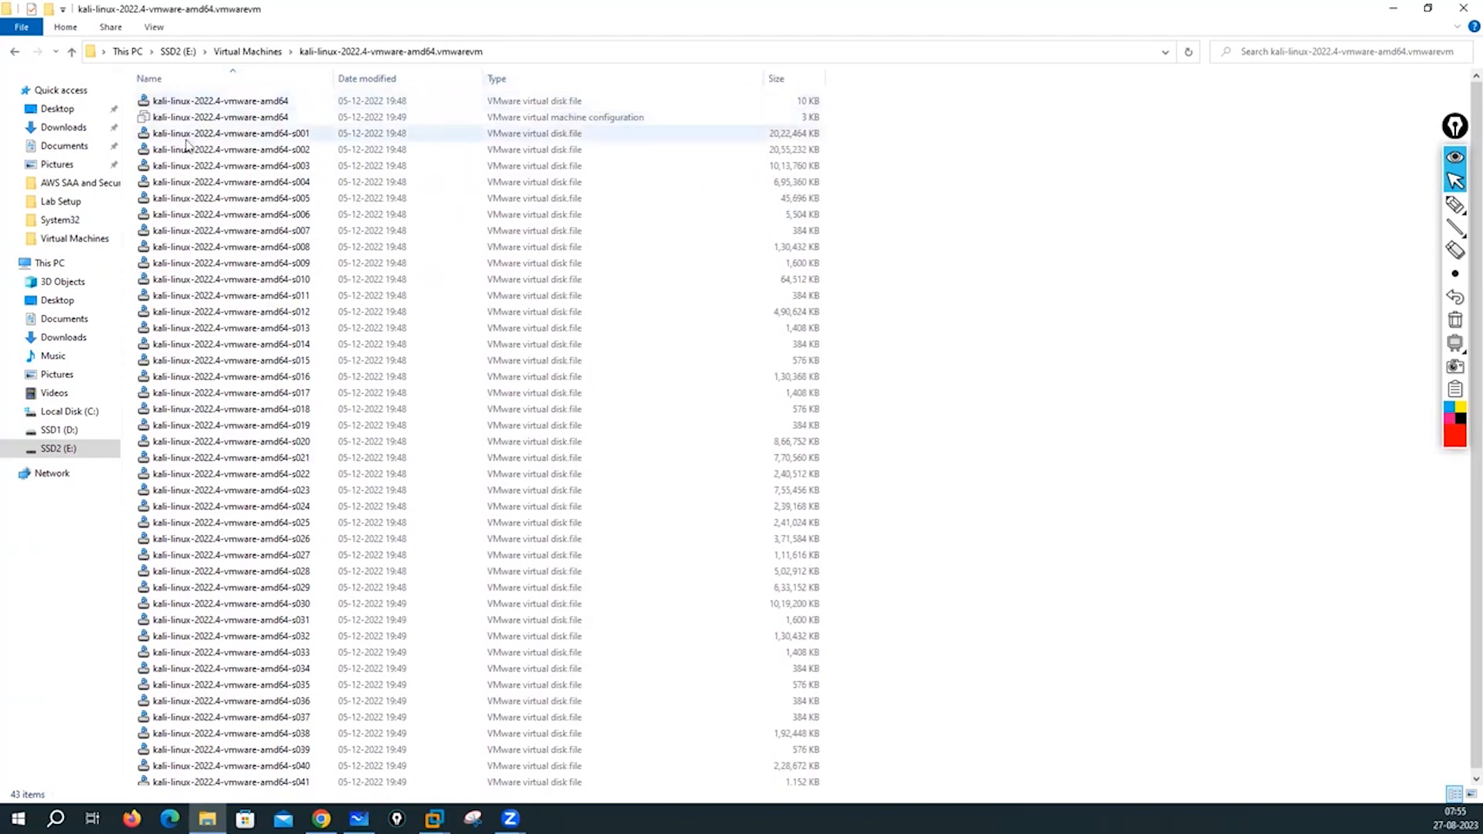
pyautogui.click(513, 119)
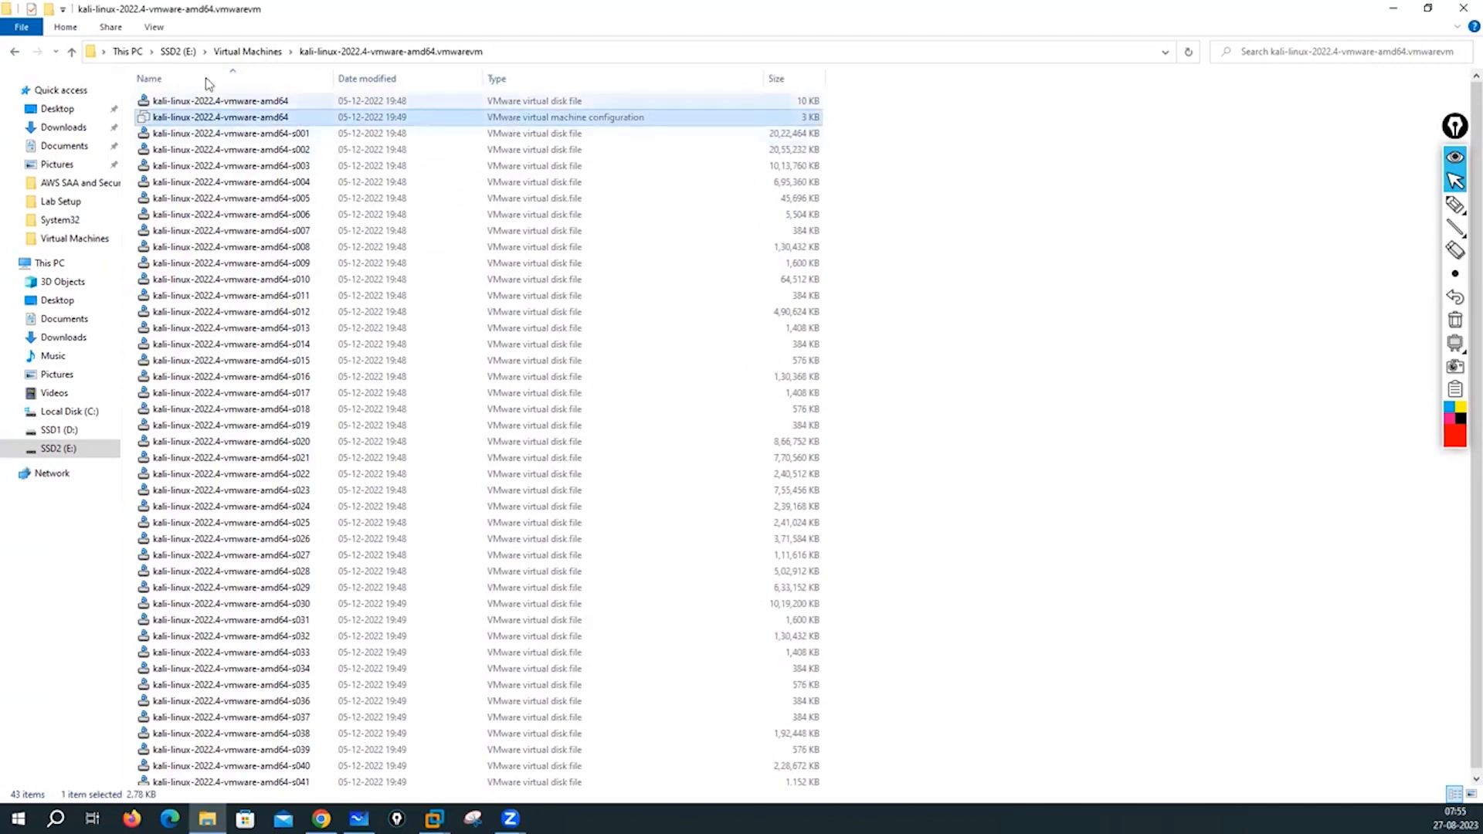
pyautogui.click(248, 52)
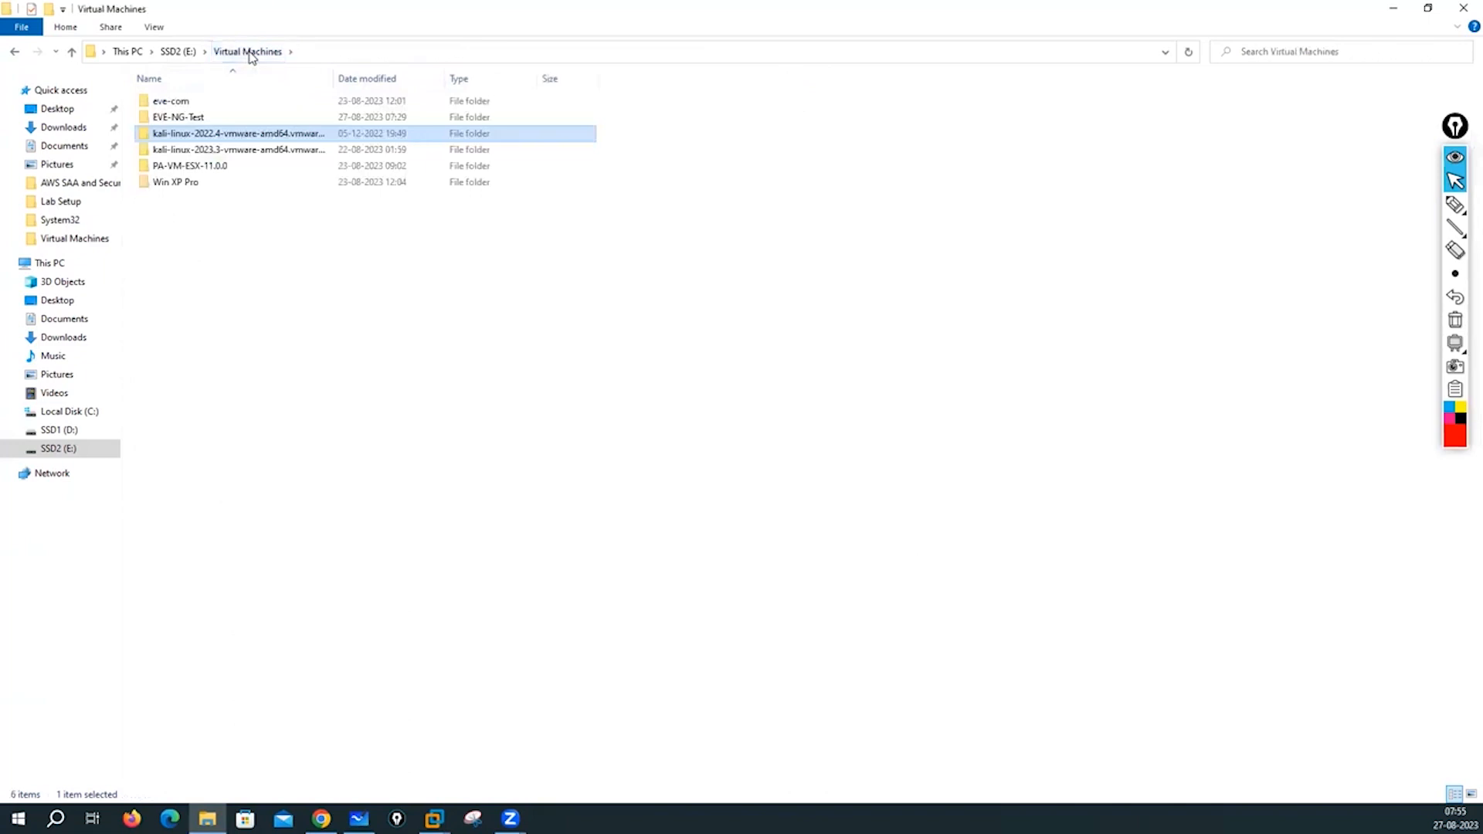
# - Trim the .vmwarevm folder names to kali-linux-2022.4 and kali-linux-2023.3
pyautogui.rightClick(280, 139)
pyautogui.click(318, 544)
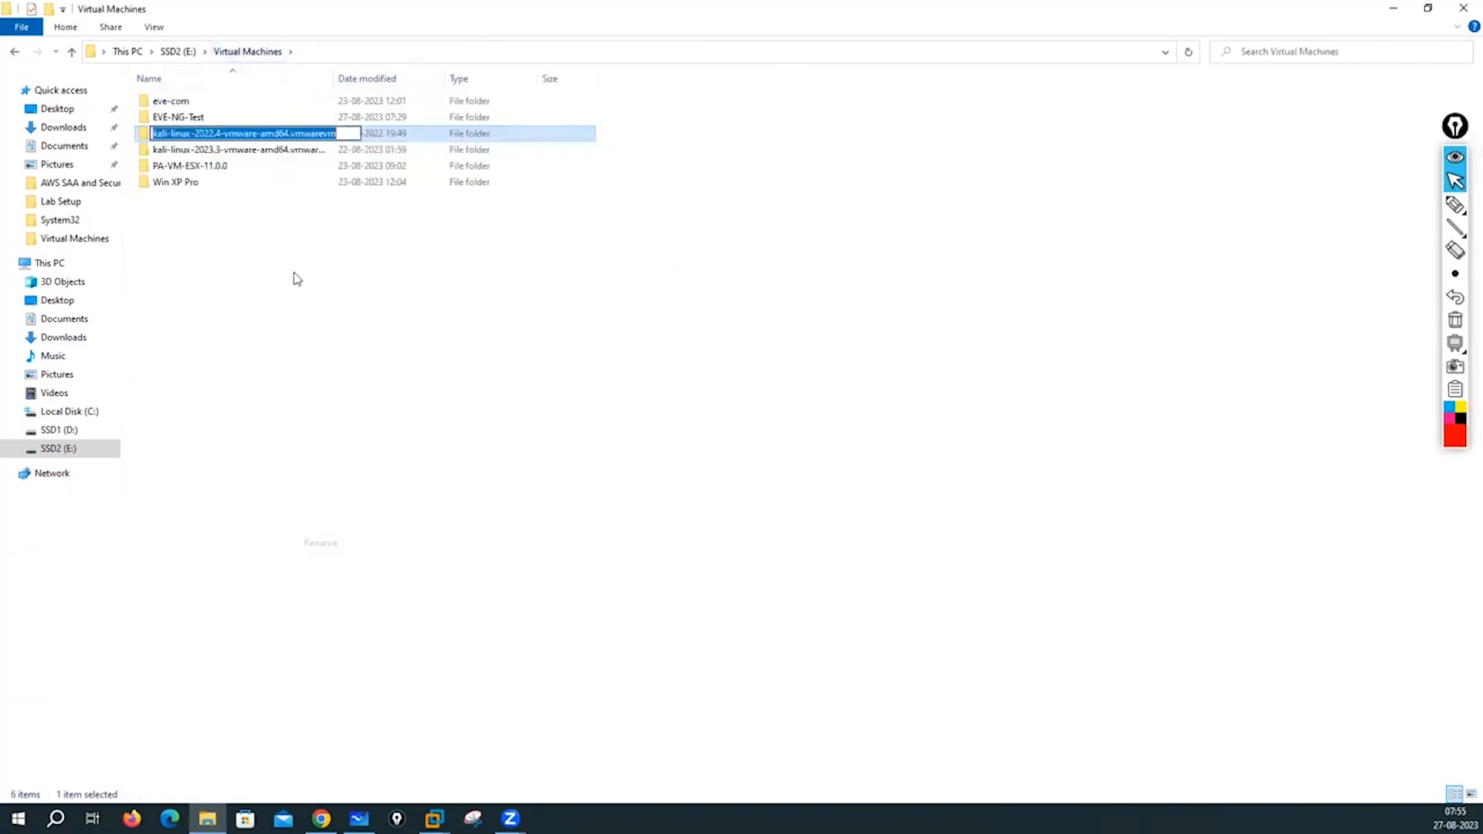
pyautogui.click(349, 135)
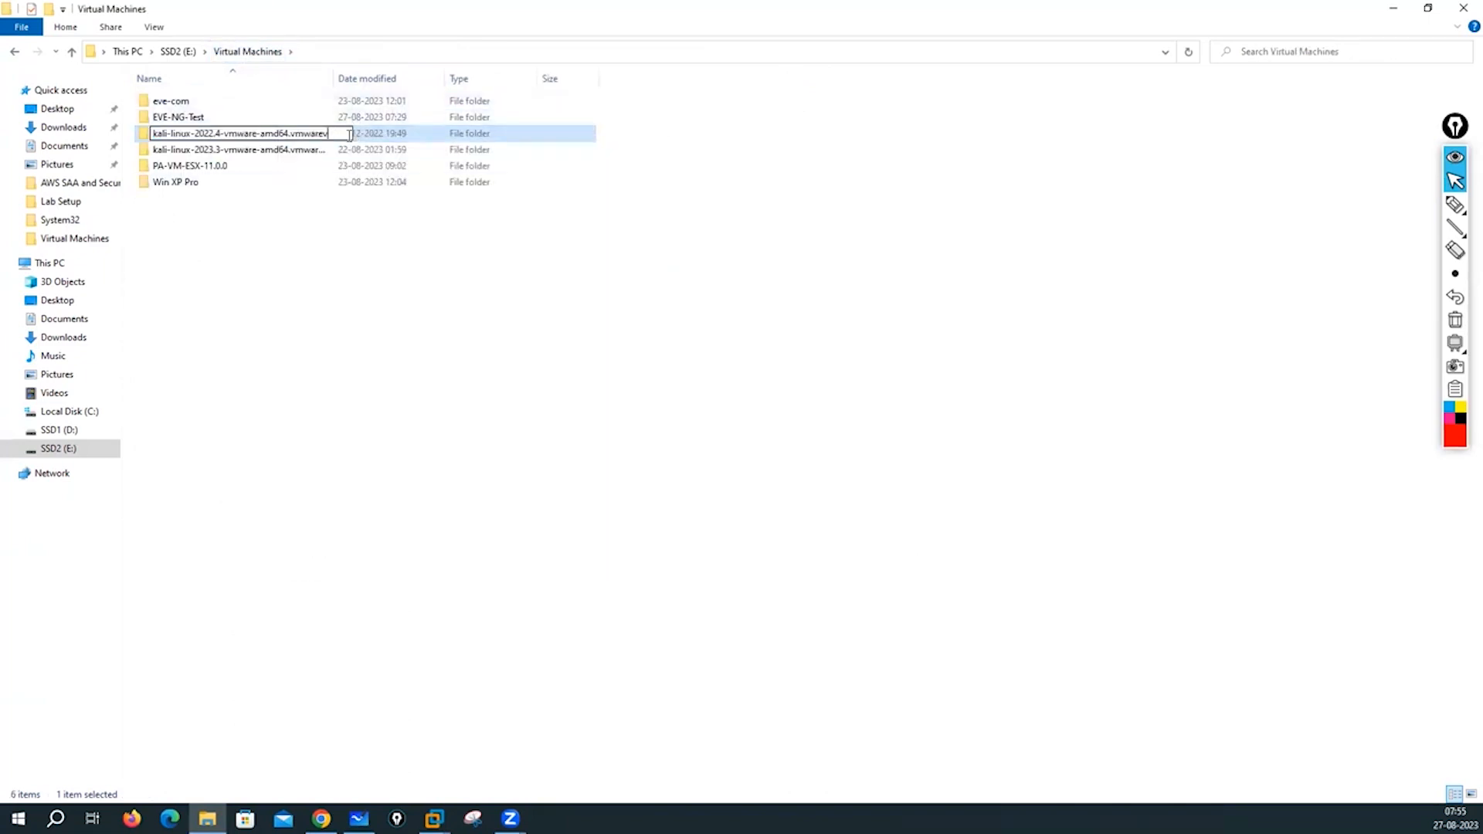
pyautogui.press('BackSpace')
pyautogui.press('BackSpace')
pyautogui.press('BackSpace')
pyautogui.press('BackSpace')
pyautogui.press('BackSpace')
pyautogui.press('BackSpace')
pyautogui.press('BackSpace')
pyautogui.press('BackSpace')
pyautogui.press('BackSpace')
pyautogui.press('BackSpace')
pyautogui.press('BackSpace')
pyautogui.press('BackSpace')
pyautogui.press('BackSpace')
pyautogui.press('BackSpace')
pyautogui.press('BackSpace')
pyautogui.press('BackSpace')
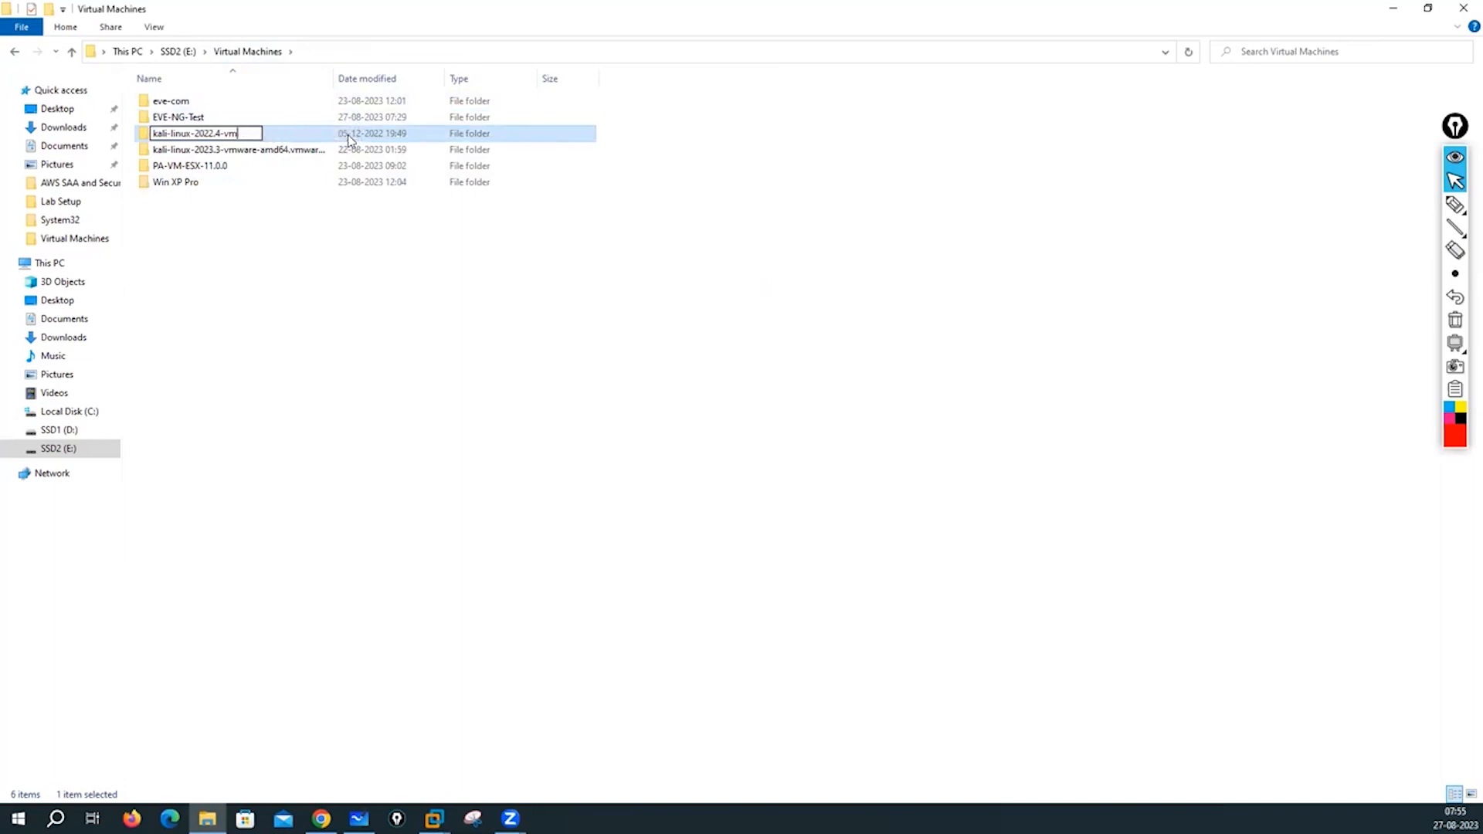
pyautogui.click(209, 287)
pyautogui.click(244, 157)
pyautogui.rightClick(244, 157)
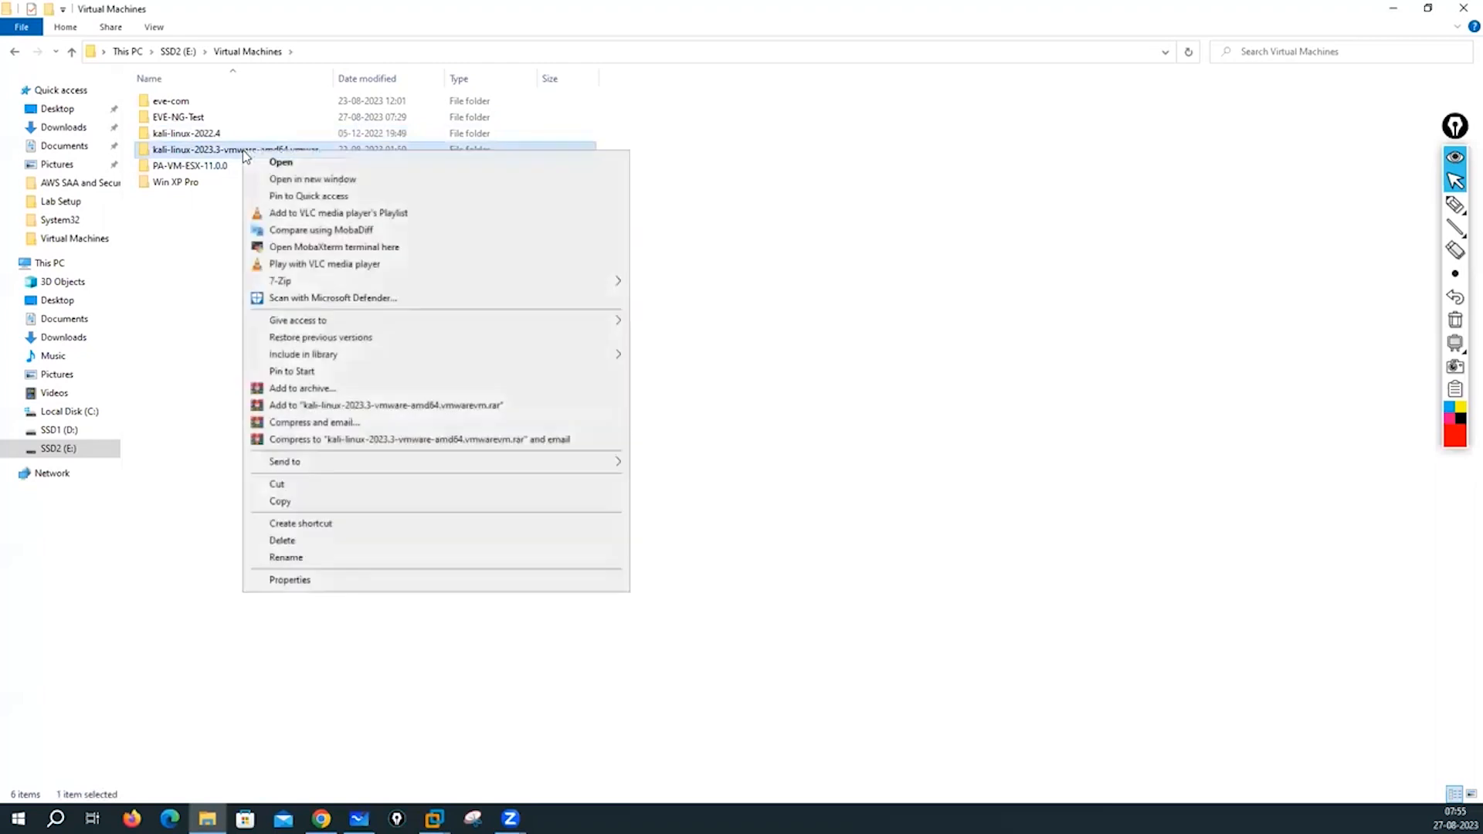
pyautogui.click(291, 558)
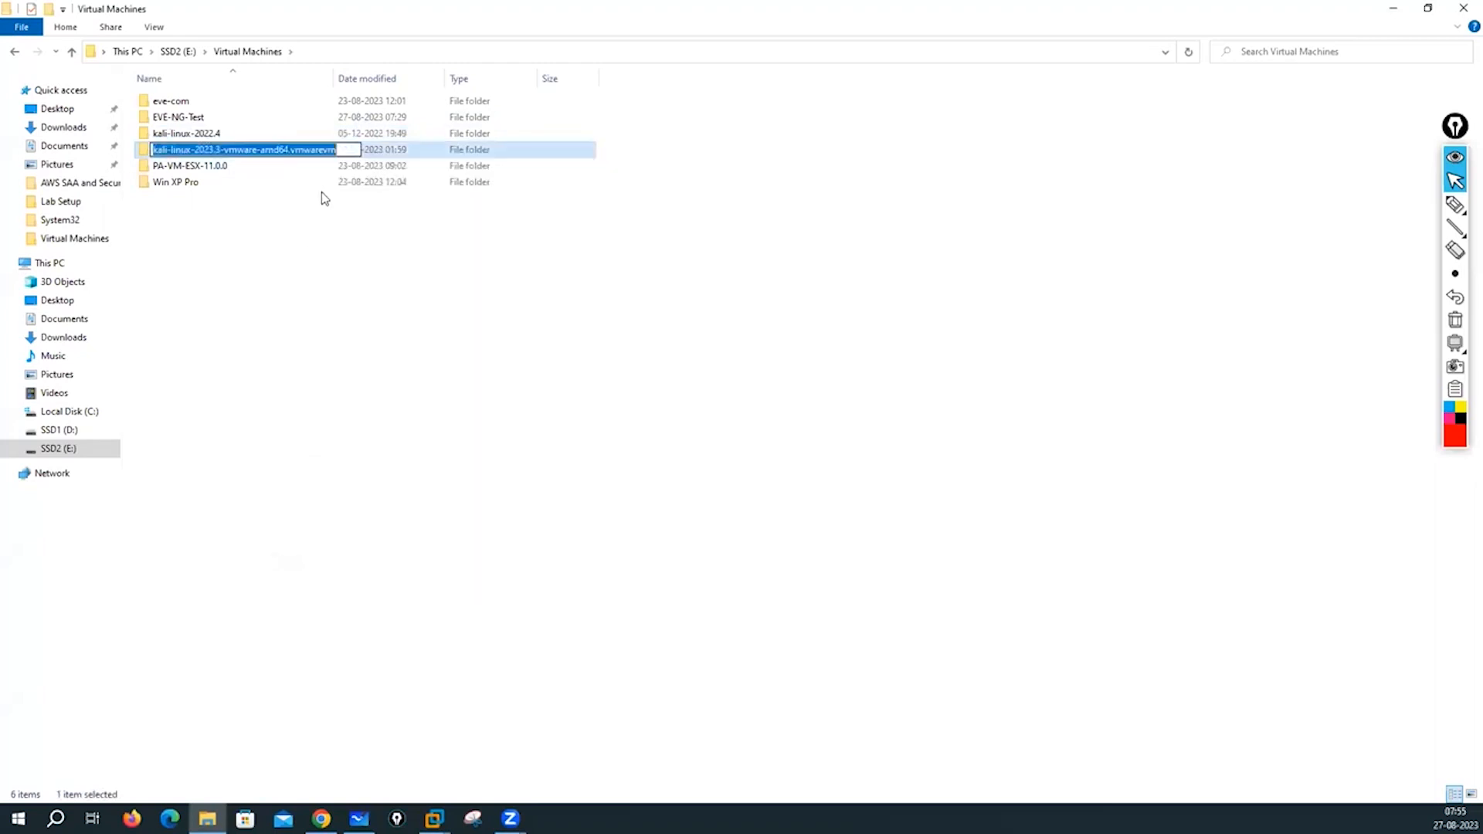
pyautogui.click(342, 149)
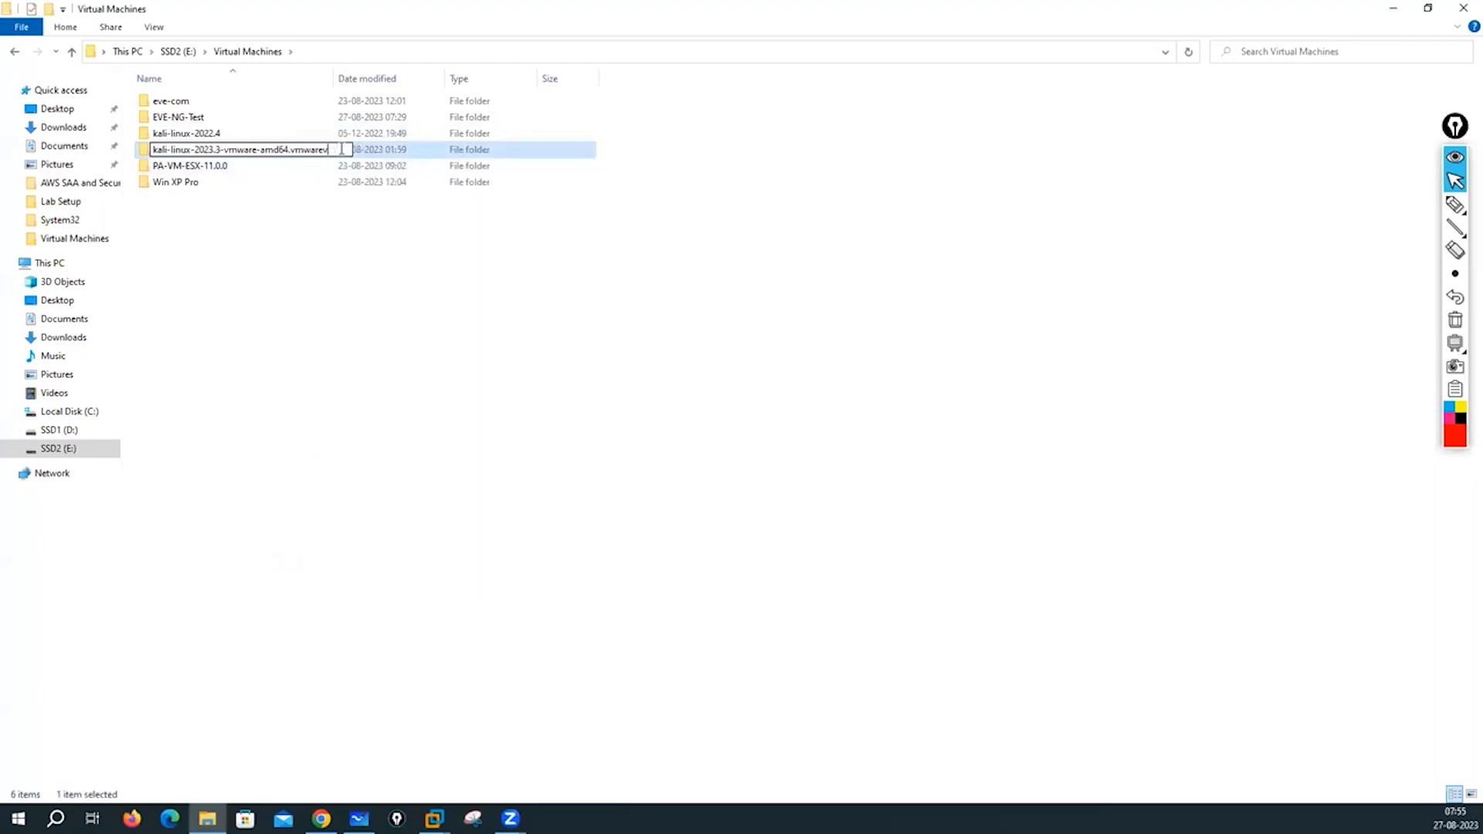
pyautogui.press('BackSpace')
pyautogui.press('BackSpace')
pyautogui.press('BackSpace')
pyautogui.press('BackSpace')
pyautogui.press('BackSpace')
pyautogui.press('BackSpace')
pyautogui.press('BackSpace')
pyautogui.press('BackSpace')
pyautogui.press('BackSpace')
pyautogui.press('BackSpace')
pyautogui.press('BackSpace')
pyautogui.press('BackSpace')
pyautogui.press('BackSpace')
pyautogui.press('BackSpace')
pyautogui.press('BackSpace')
pyautogui.press('BackSpace')
pyautogui.press('BackSpace')
pyautogui.press('BackSpace')
pyautogui.press('BackSpace')
pyautogui.press('BackSpace')
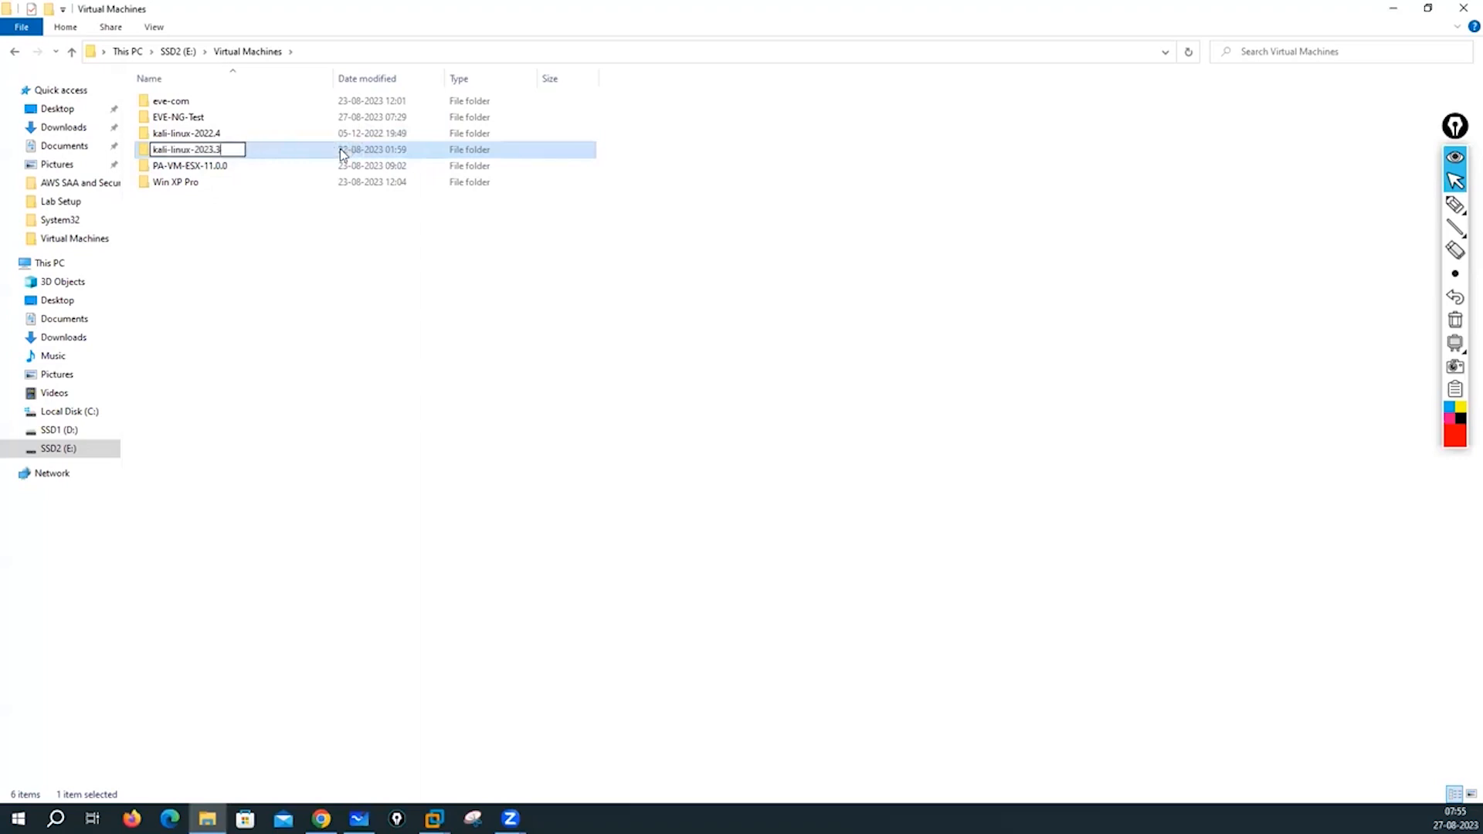
pyautogui.click(244, 345)
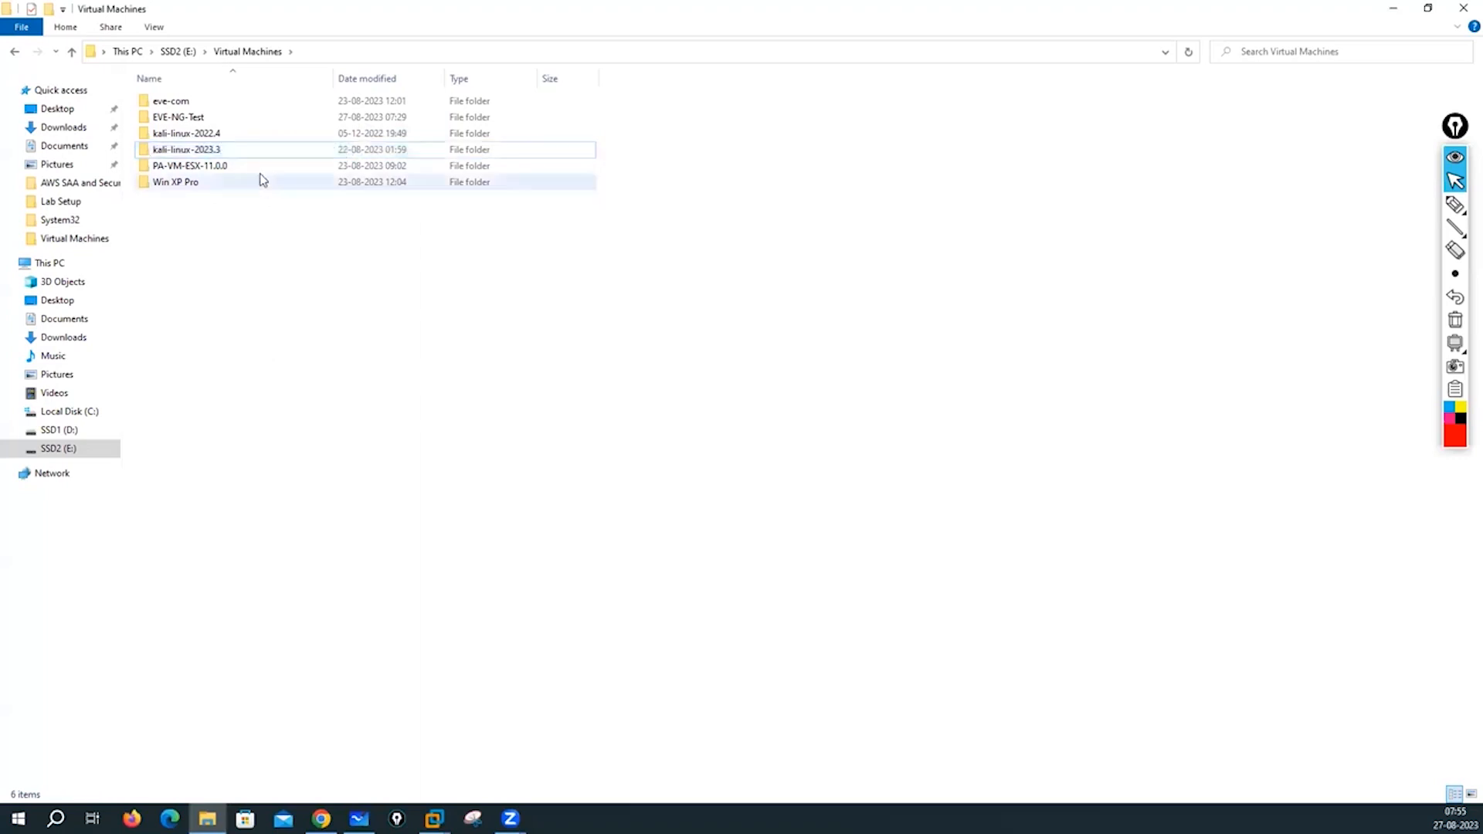
# - Open the kali-linux-2022.4 folder and open its .vmx file with VMware Workstation
pyautogui.click(210, 139)
pyautogui.doubleClick(210, 139)
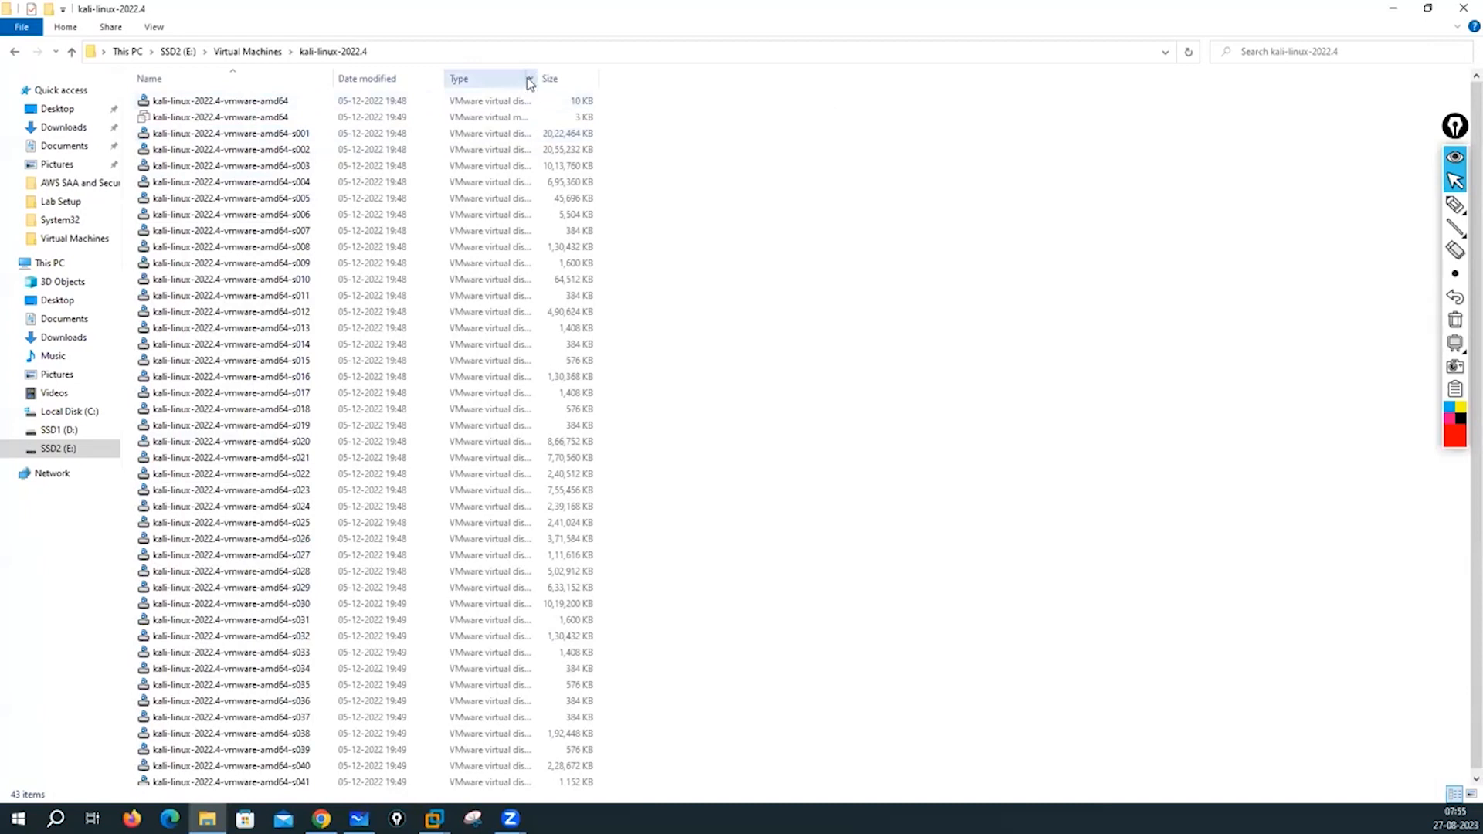
pyautogui.moveTo(536, 78); pyautogui.dragTo(757, 97)
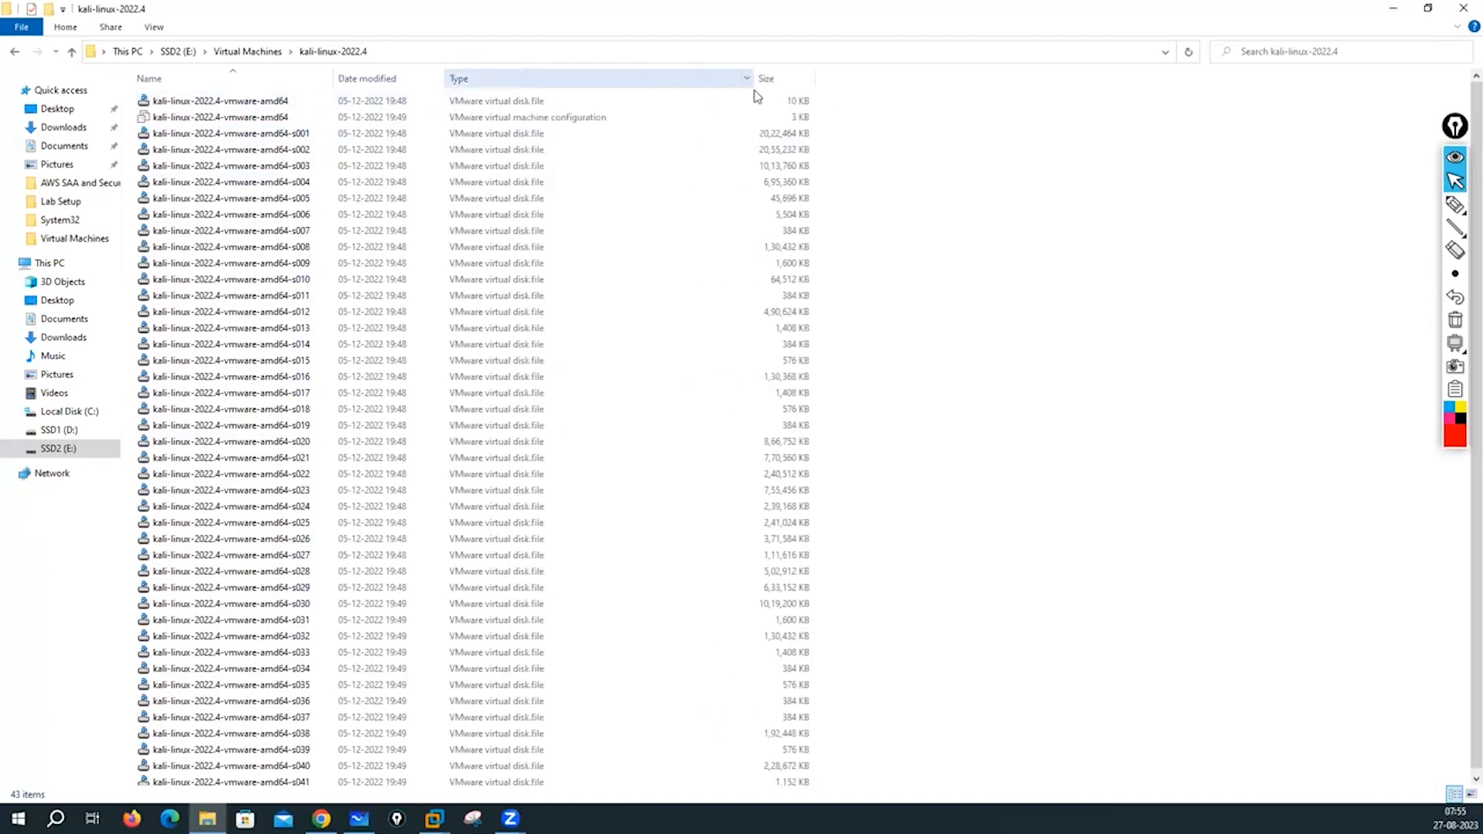
pyautogui.click(507, 119)
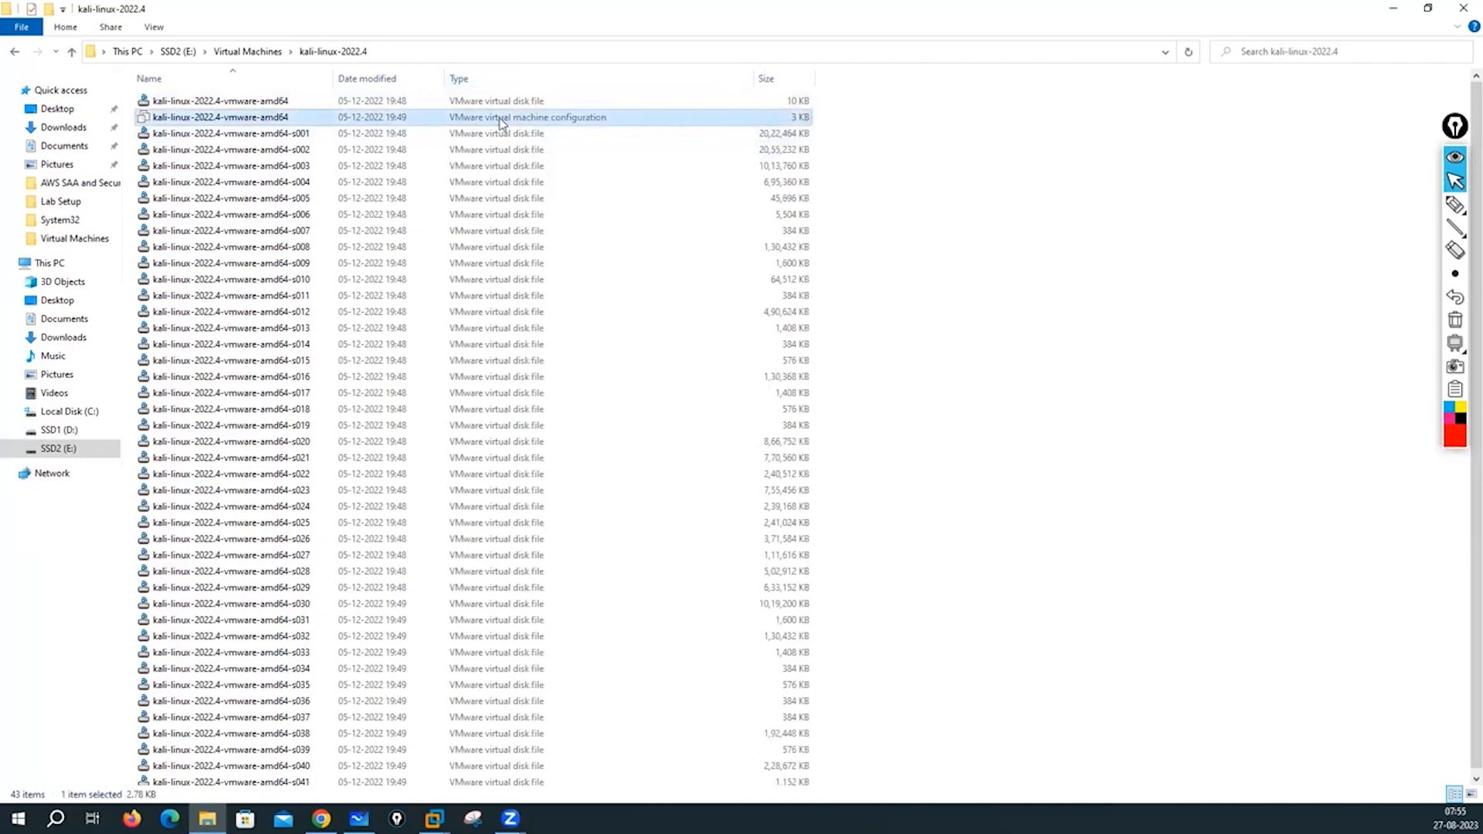
pyautogui.rightClick(503, 124)
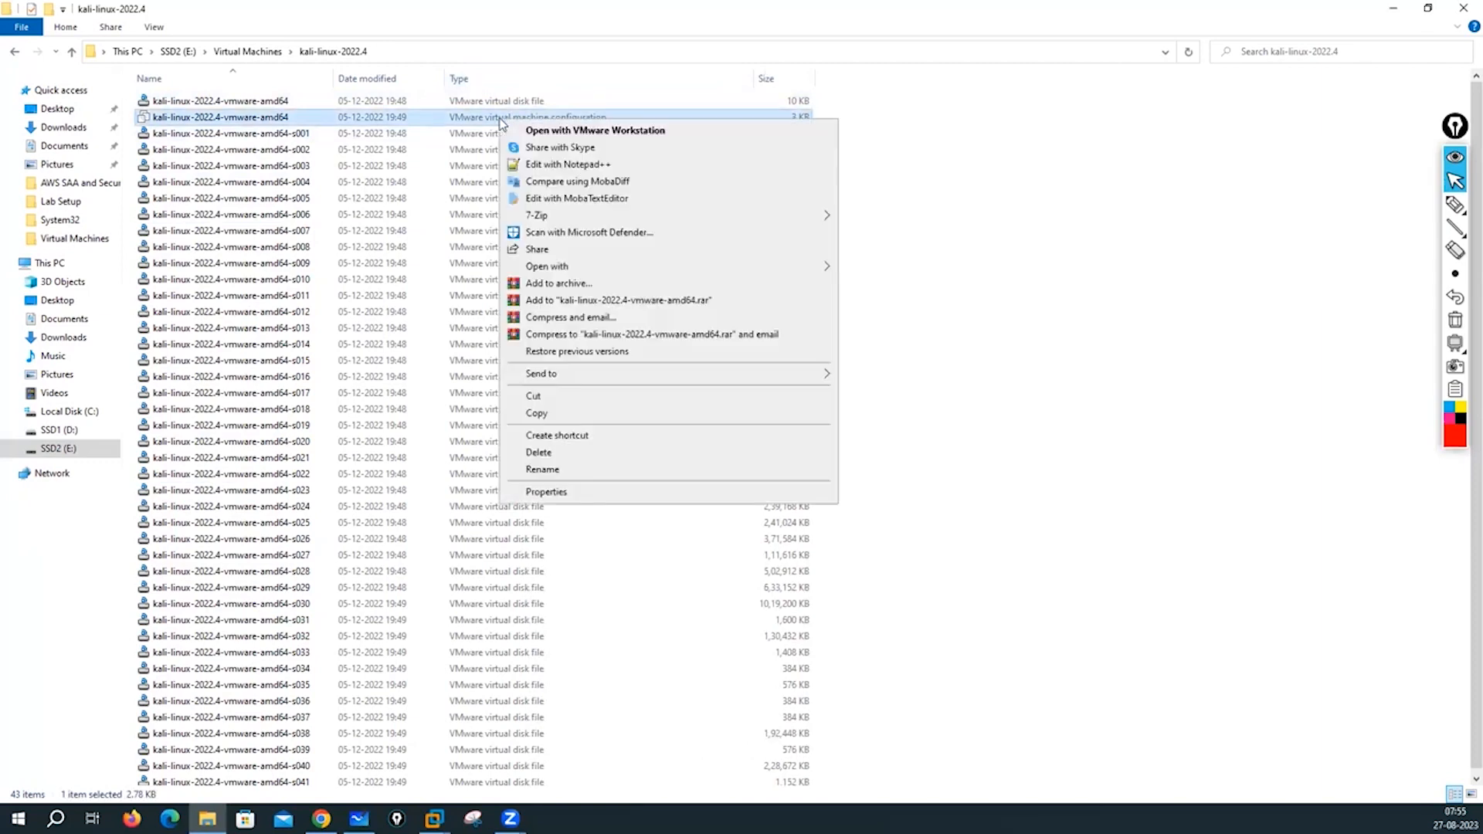
pyautogui.click(555, 131)
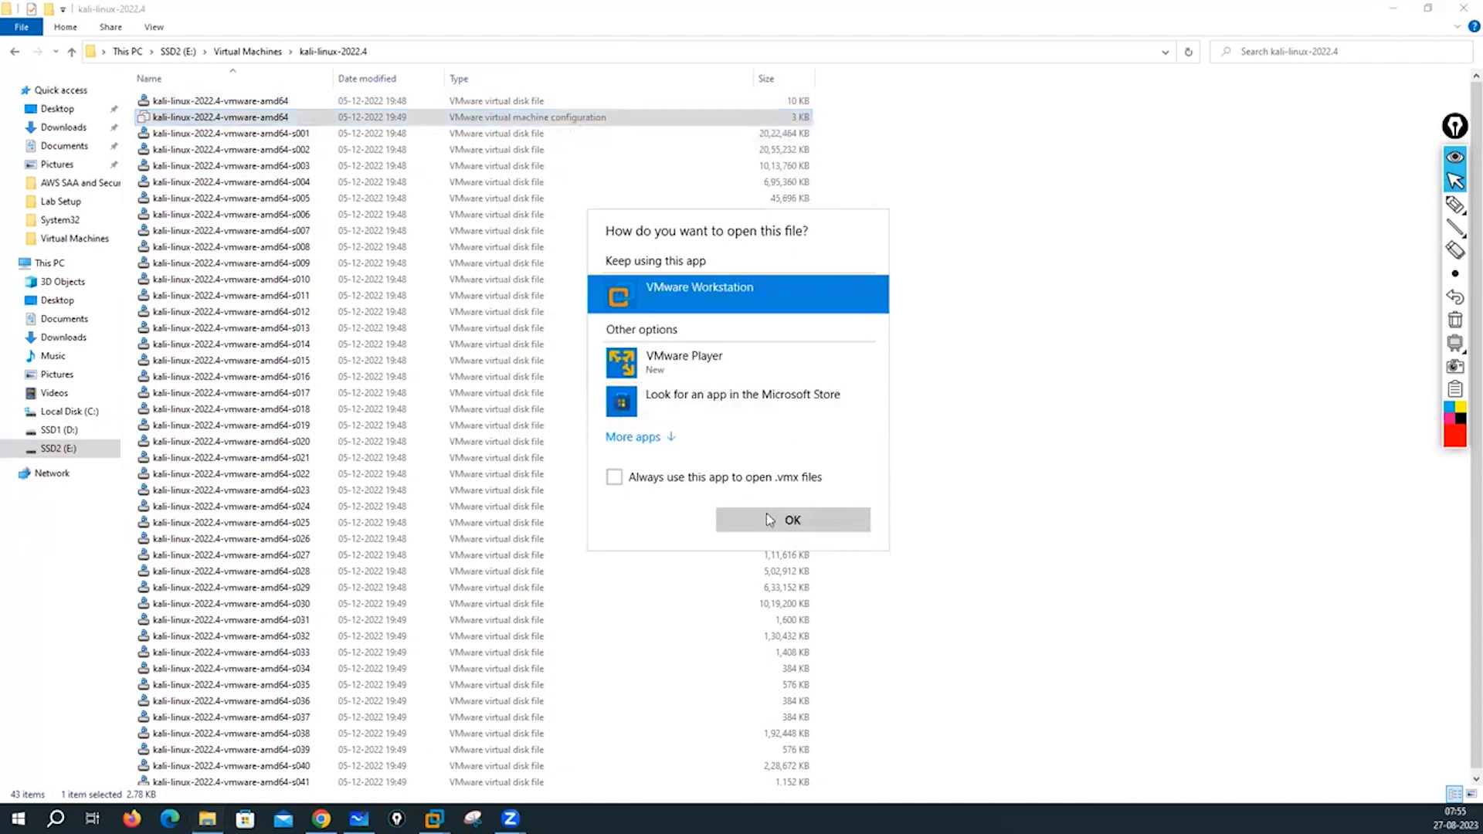
pyautogui.click(782, 525)
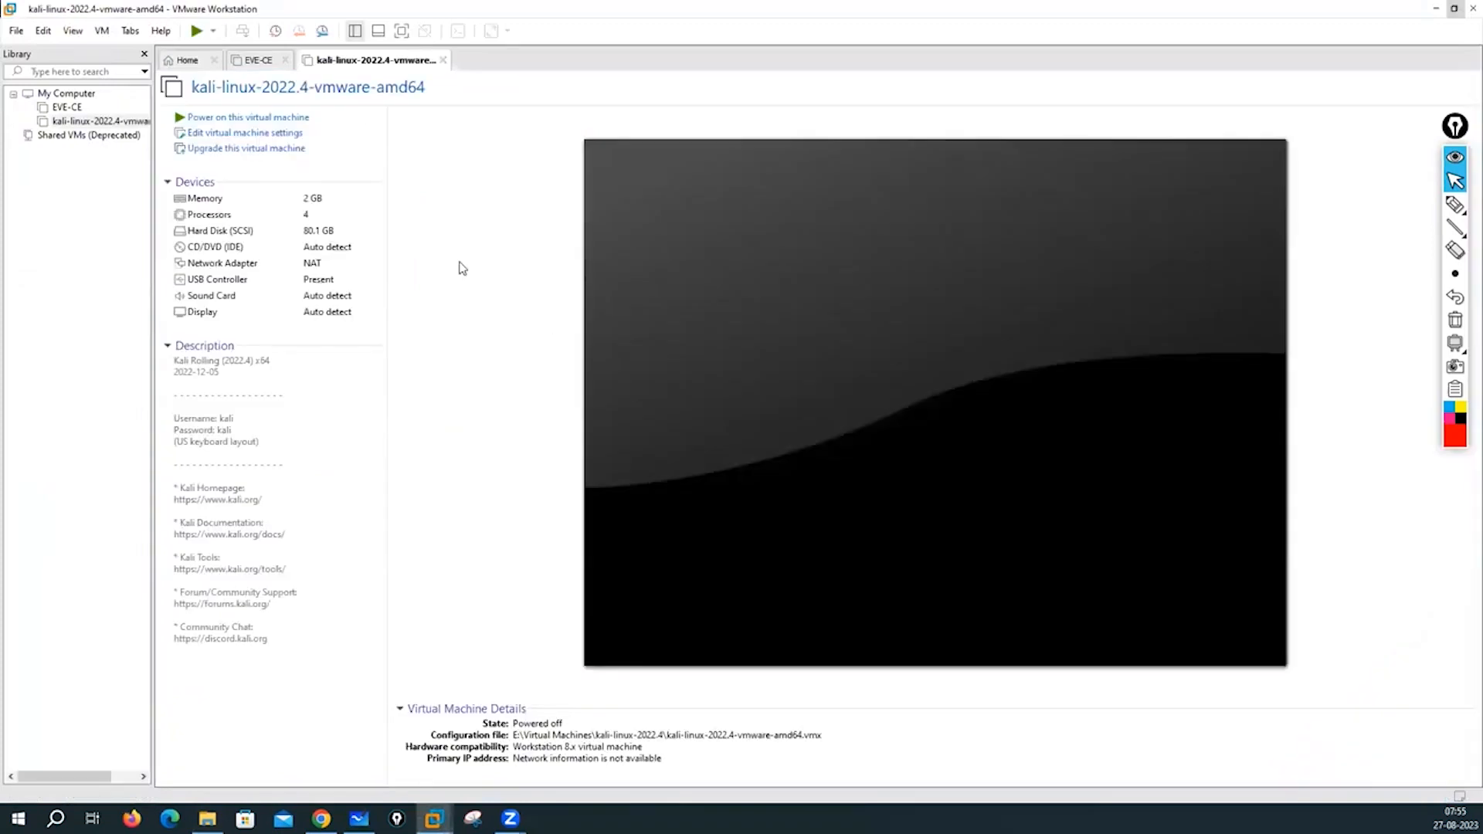
# - Set the Kali VM's memory to 8 GB and its network adapter to Bridged, then save
pyautogui.click(242, 135)
pyautogui.click(243, 133)
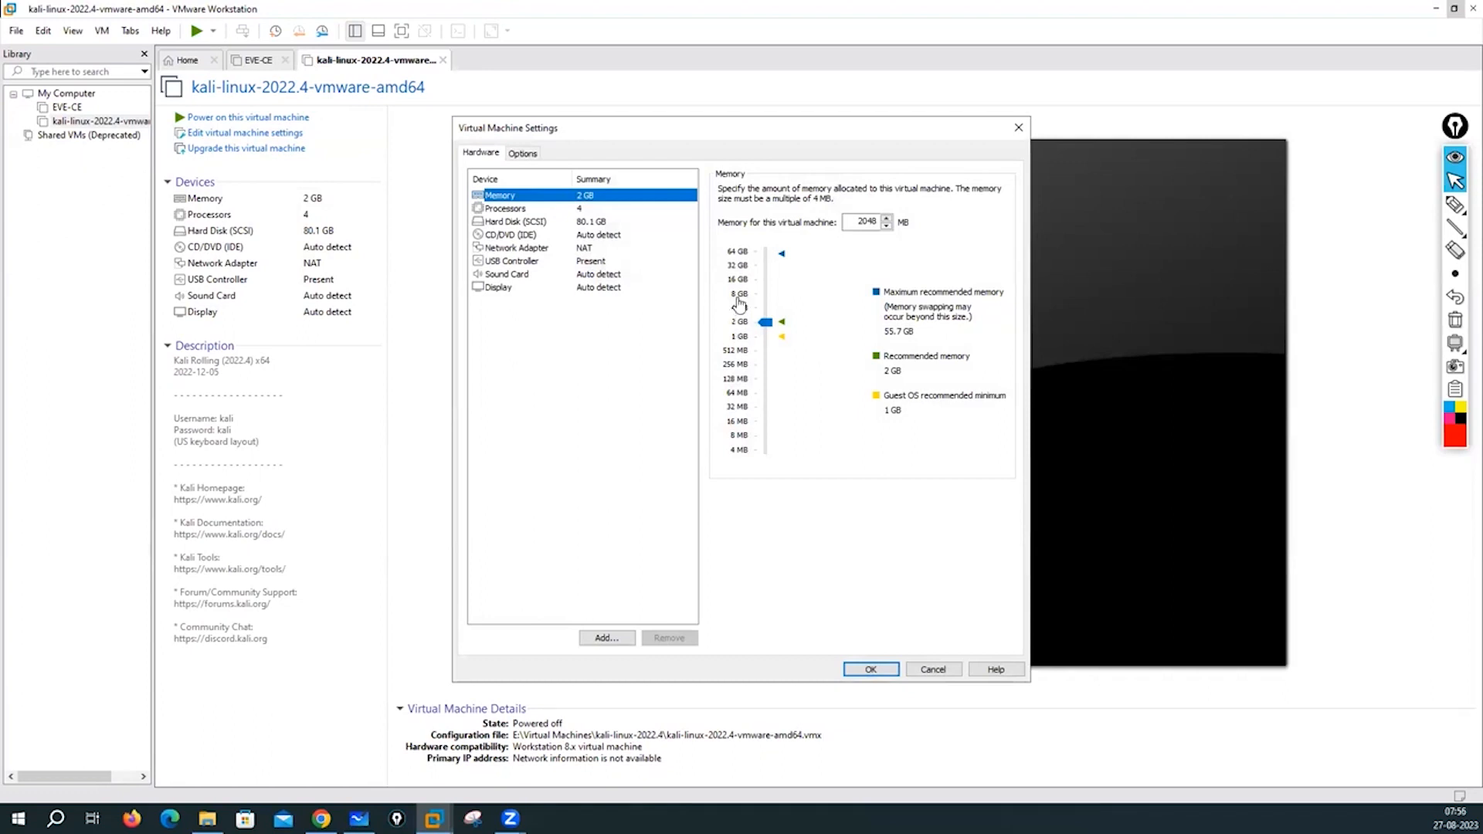
pyautogui.click(740, 298)
pyautogui.click(508, 209)
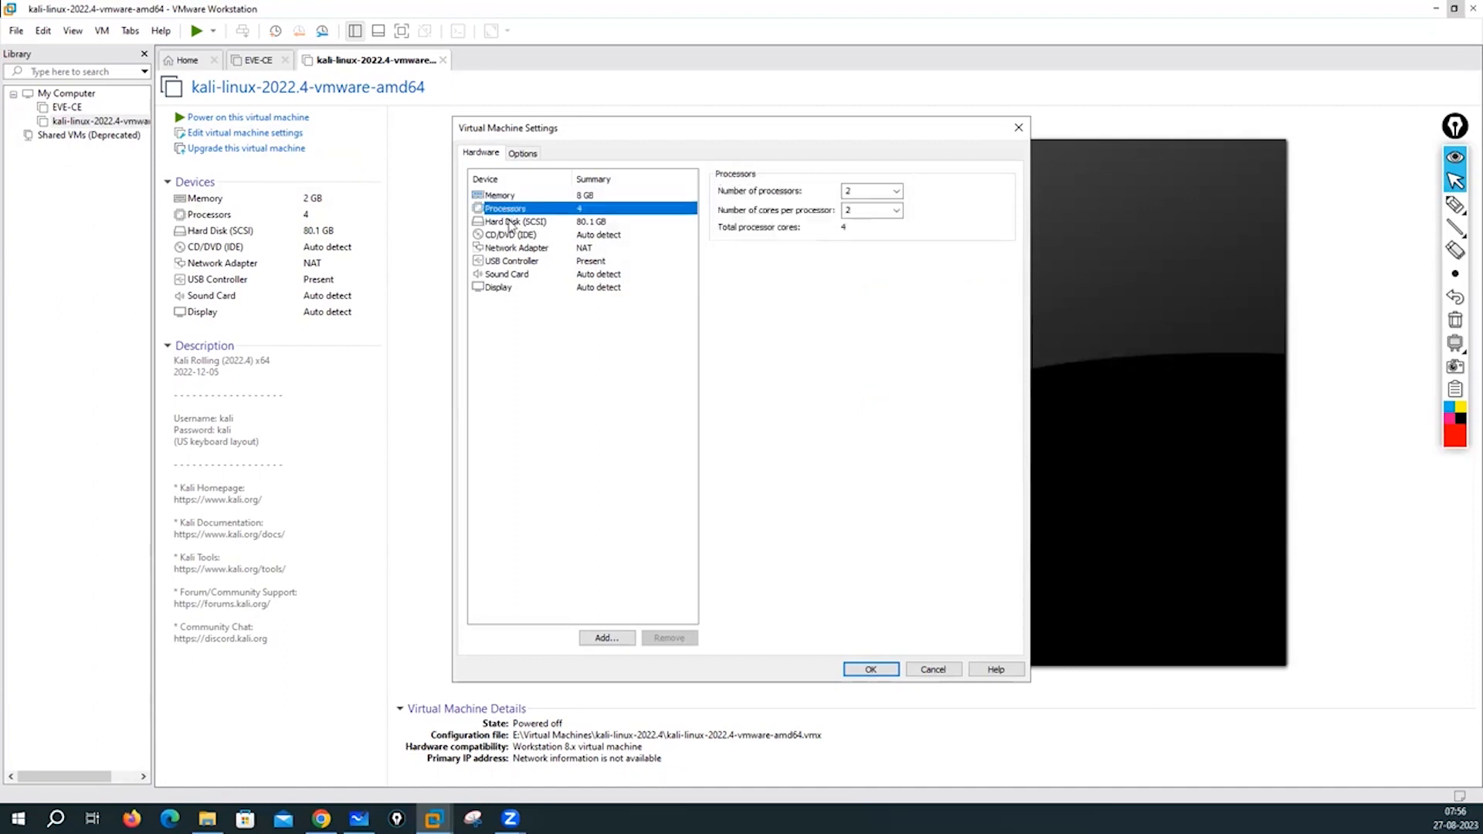
pyautogui.click(512, 222)
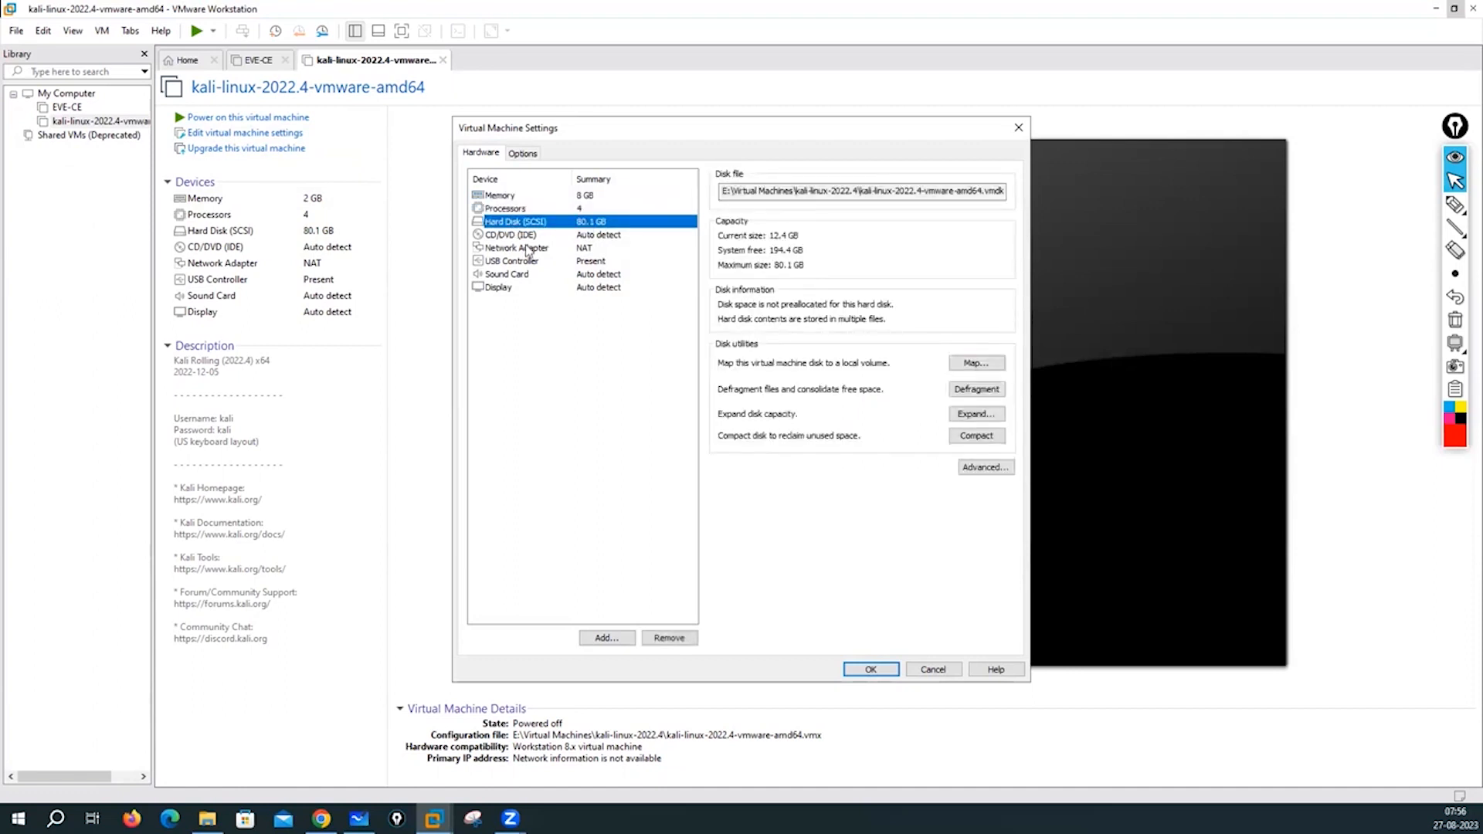
pyautogui.click(540, 234)
pyautogui.click(541, 248)
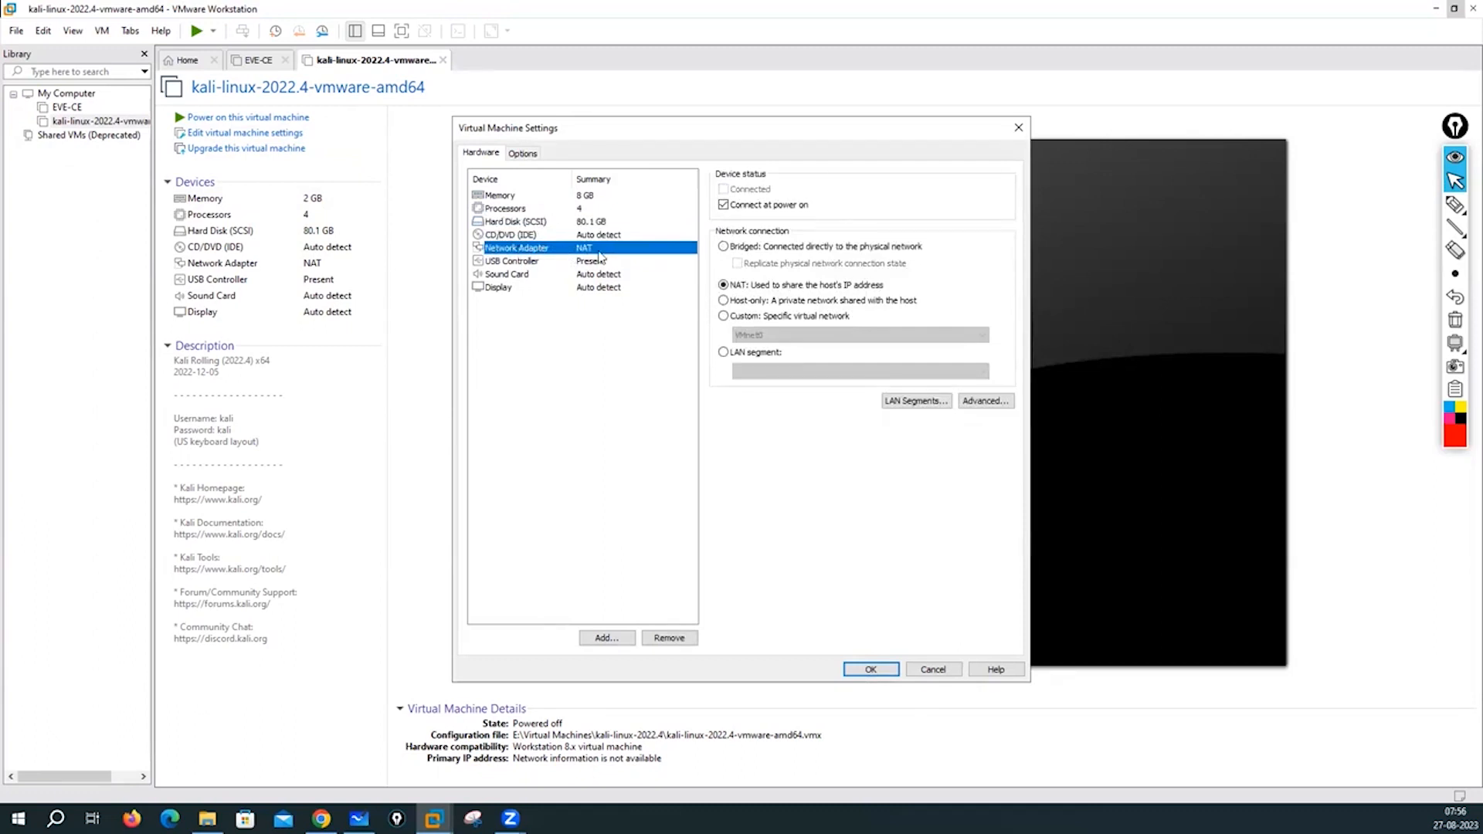
pyautogui.click(724, 247)
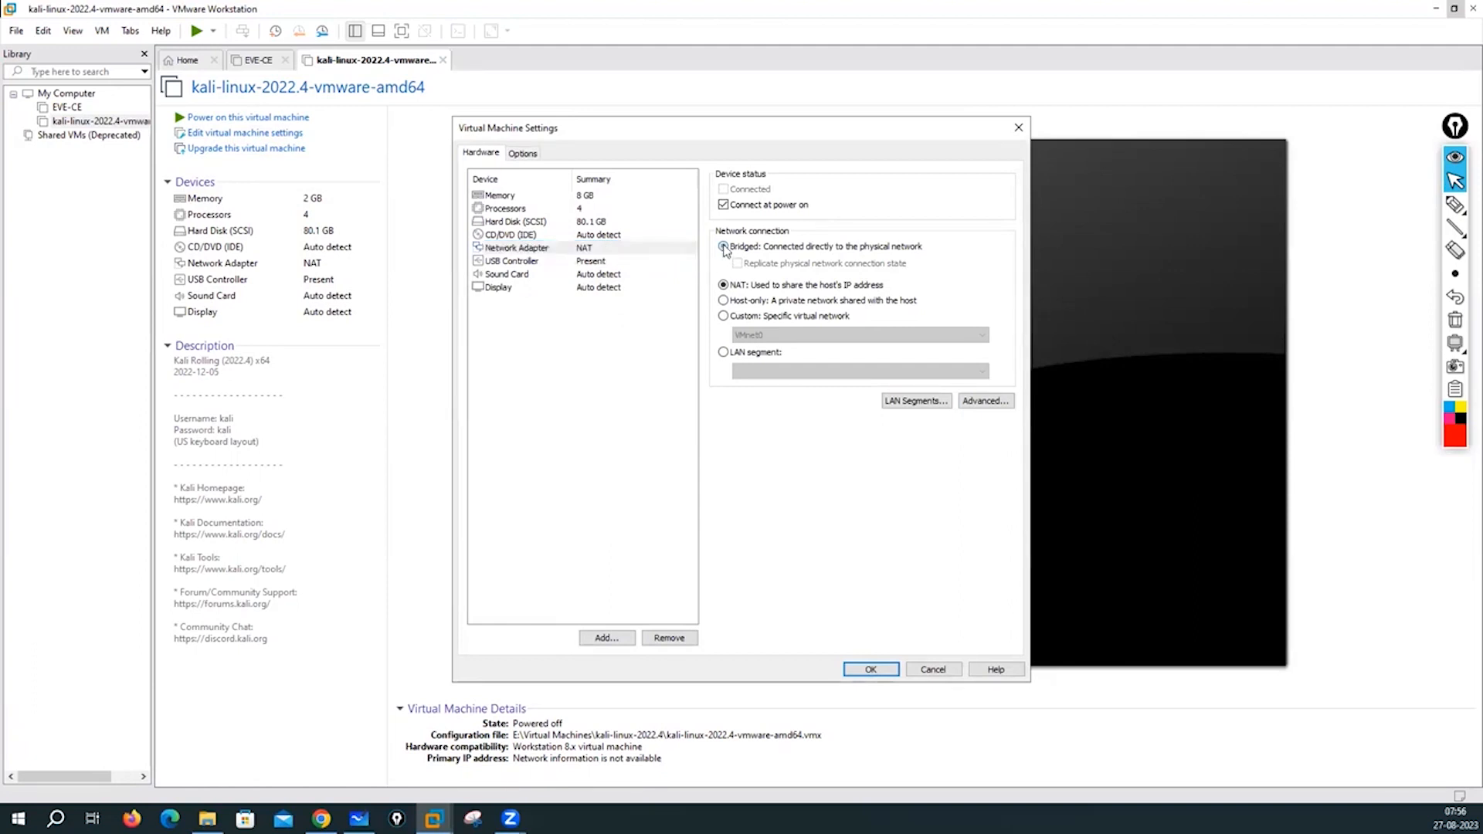
pyautogui.click(537, 235)
pyautogui.click(533, 248)
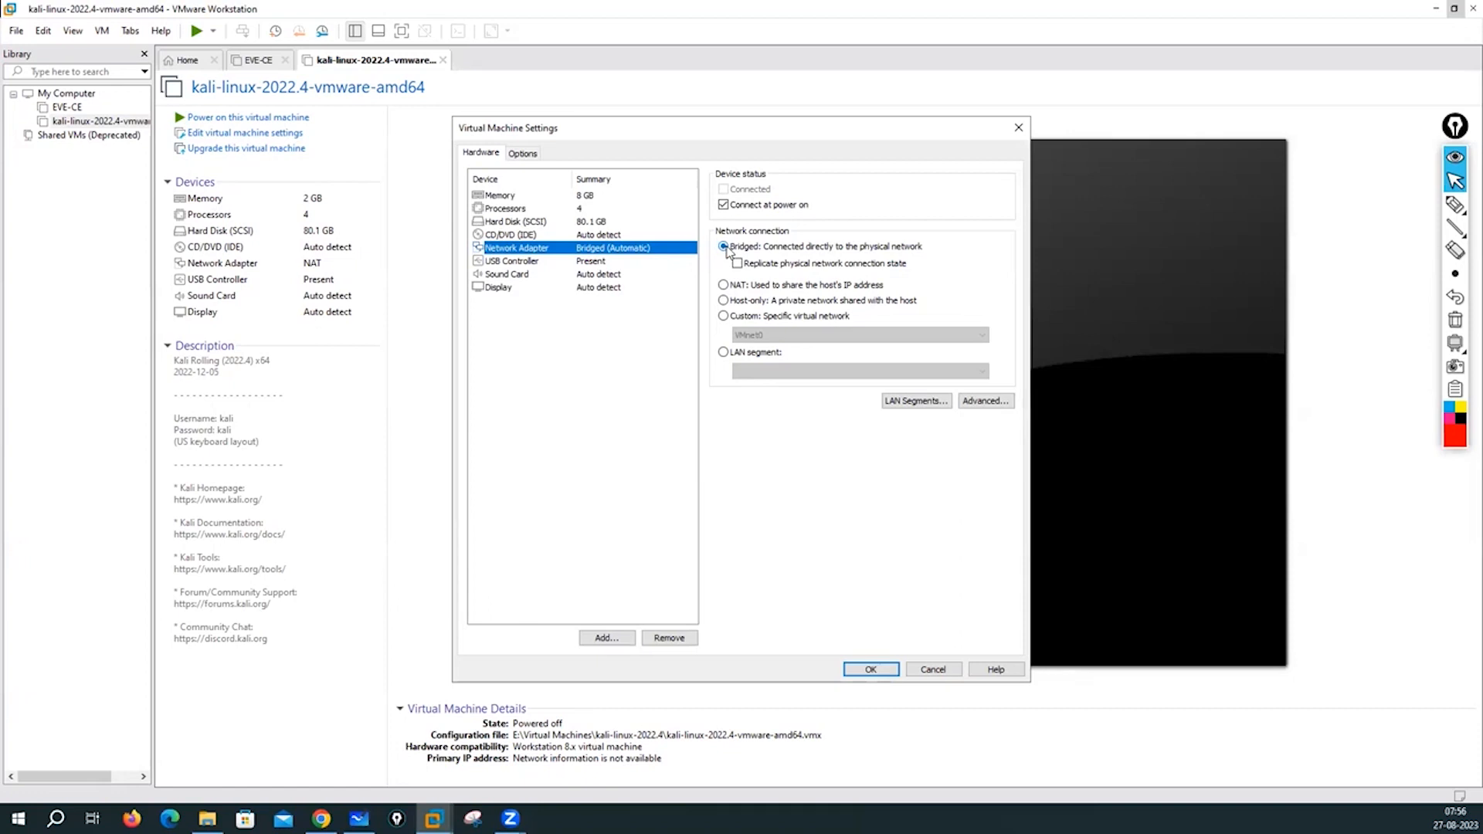
pyautogui.click(871, 669)
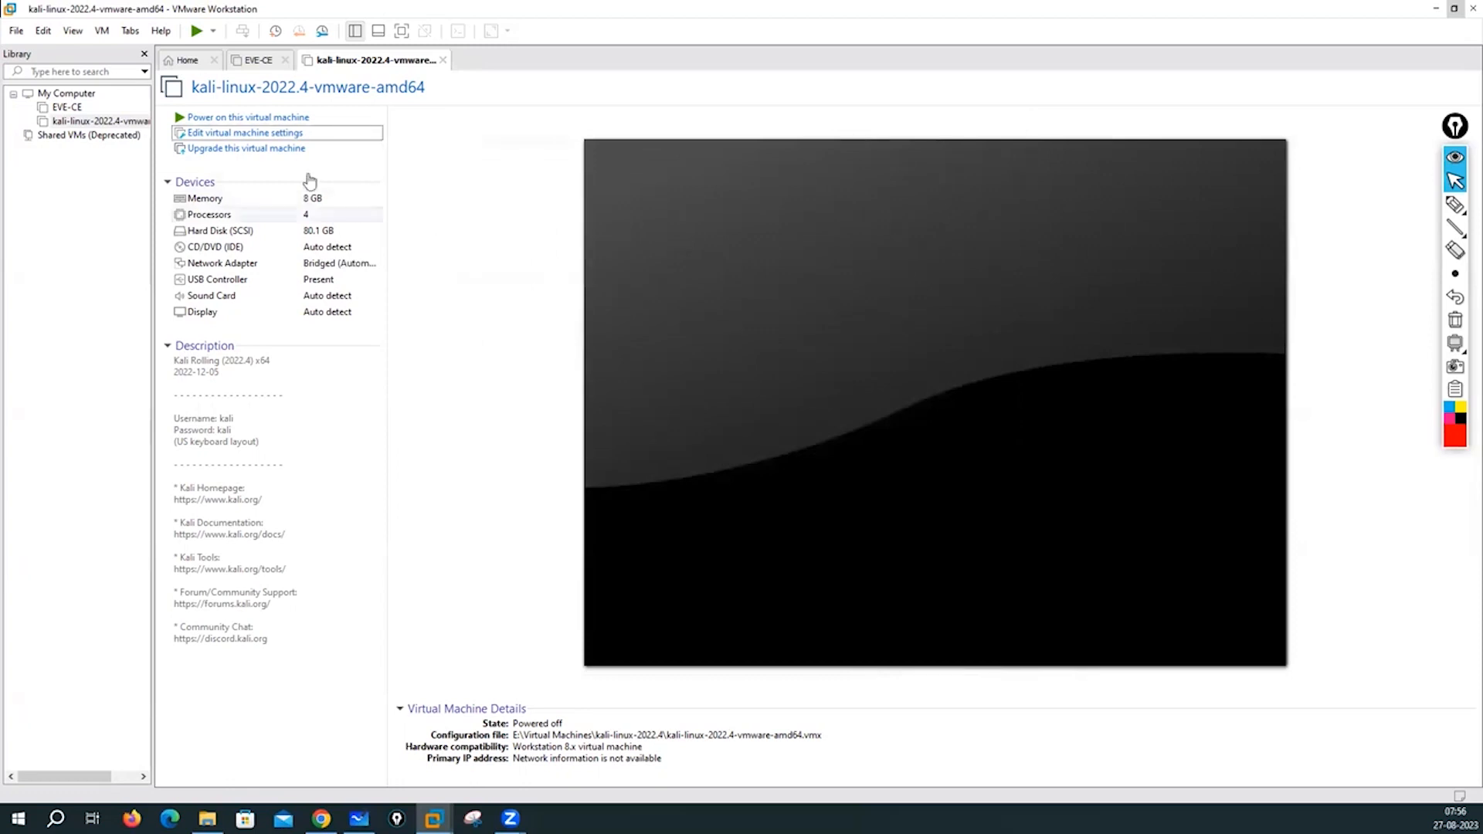
# - Power on the Kali VM, dismiss the Removable Devices notice, and click into the VM
pyautogui.click(261, 117)
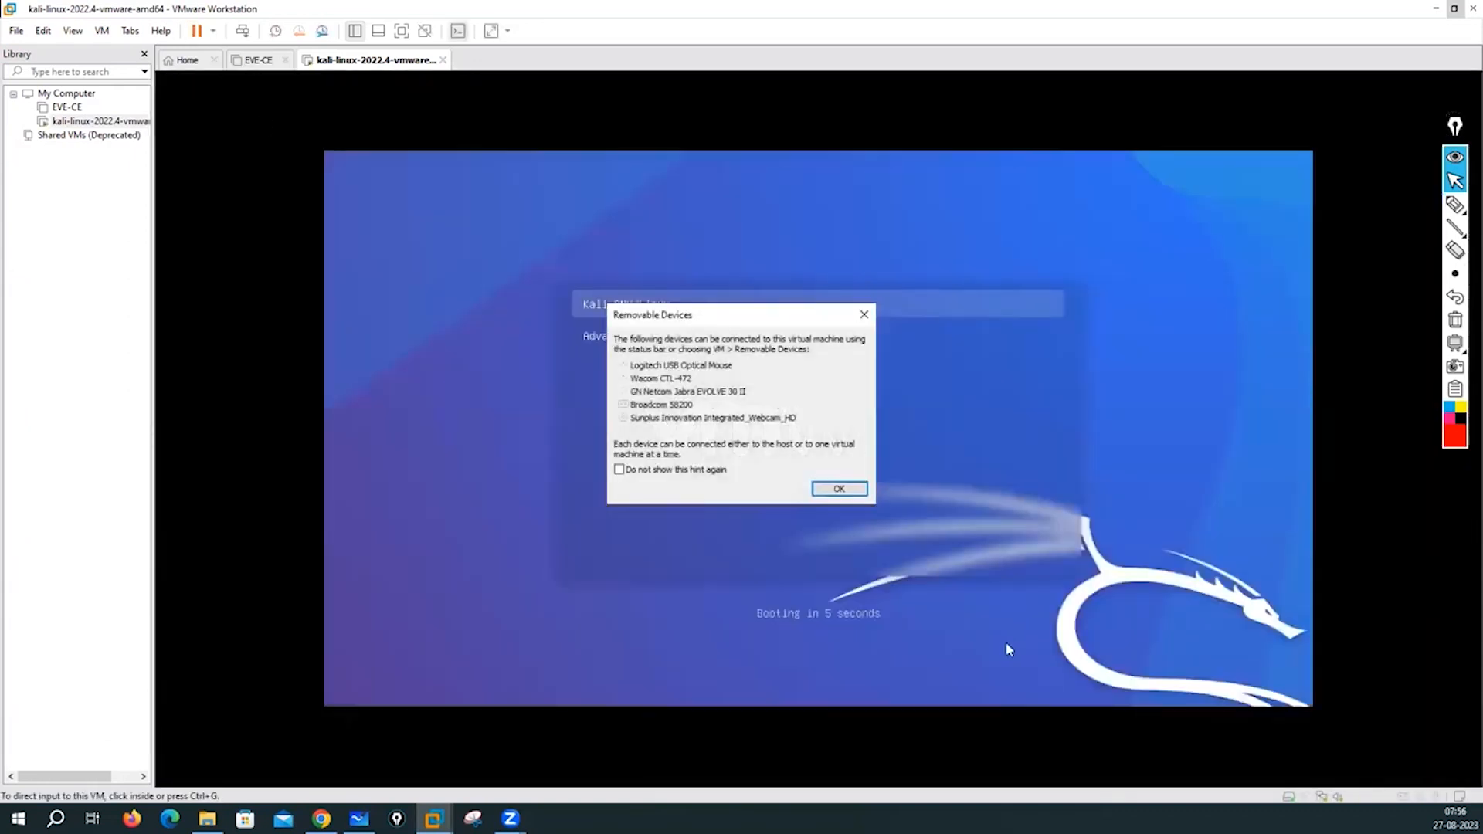
pyautogui.click(839, 488)
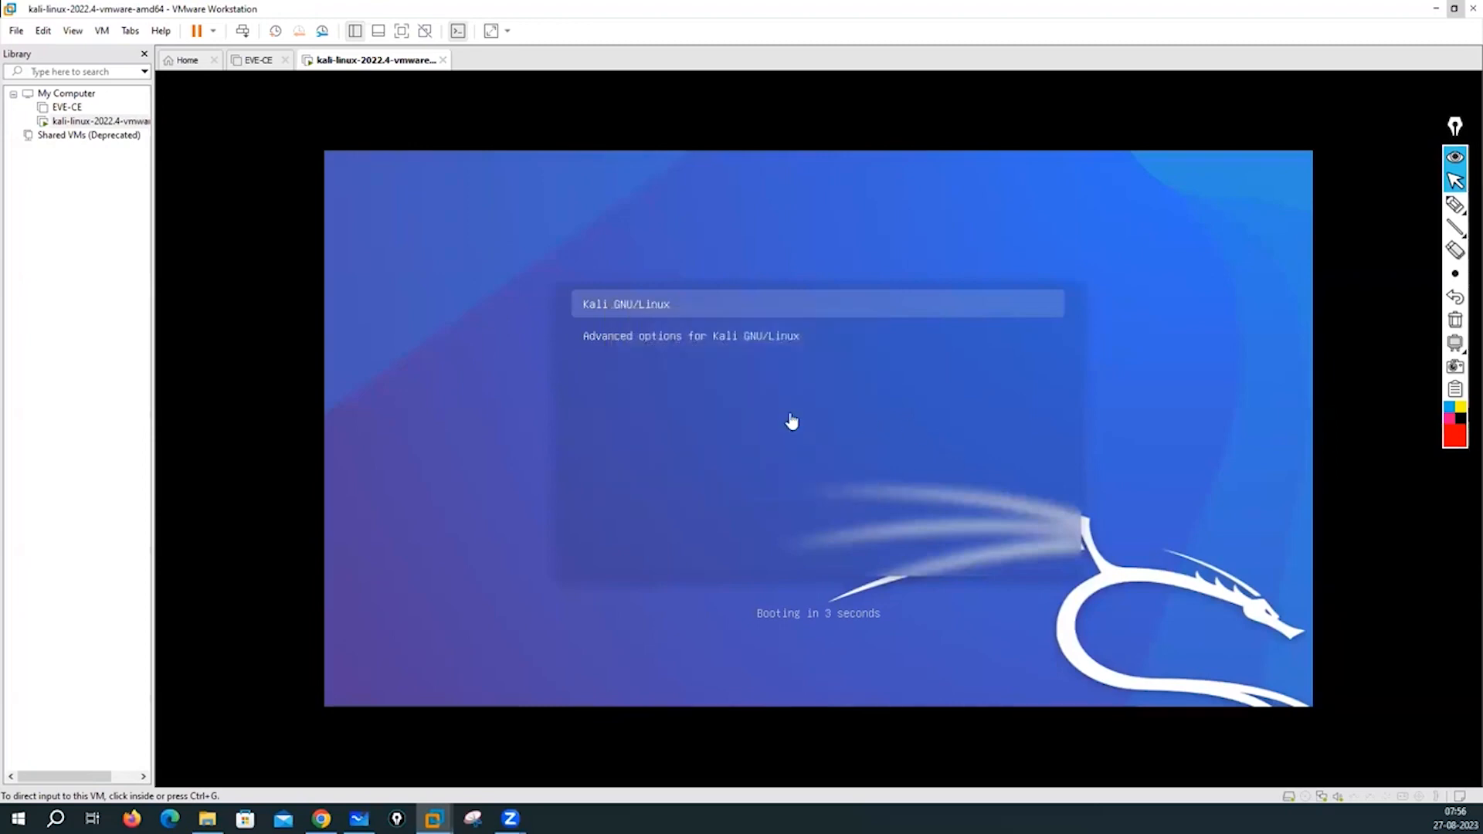
pyautogui.click(792, 420)
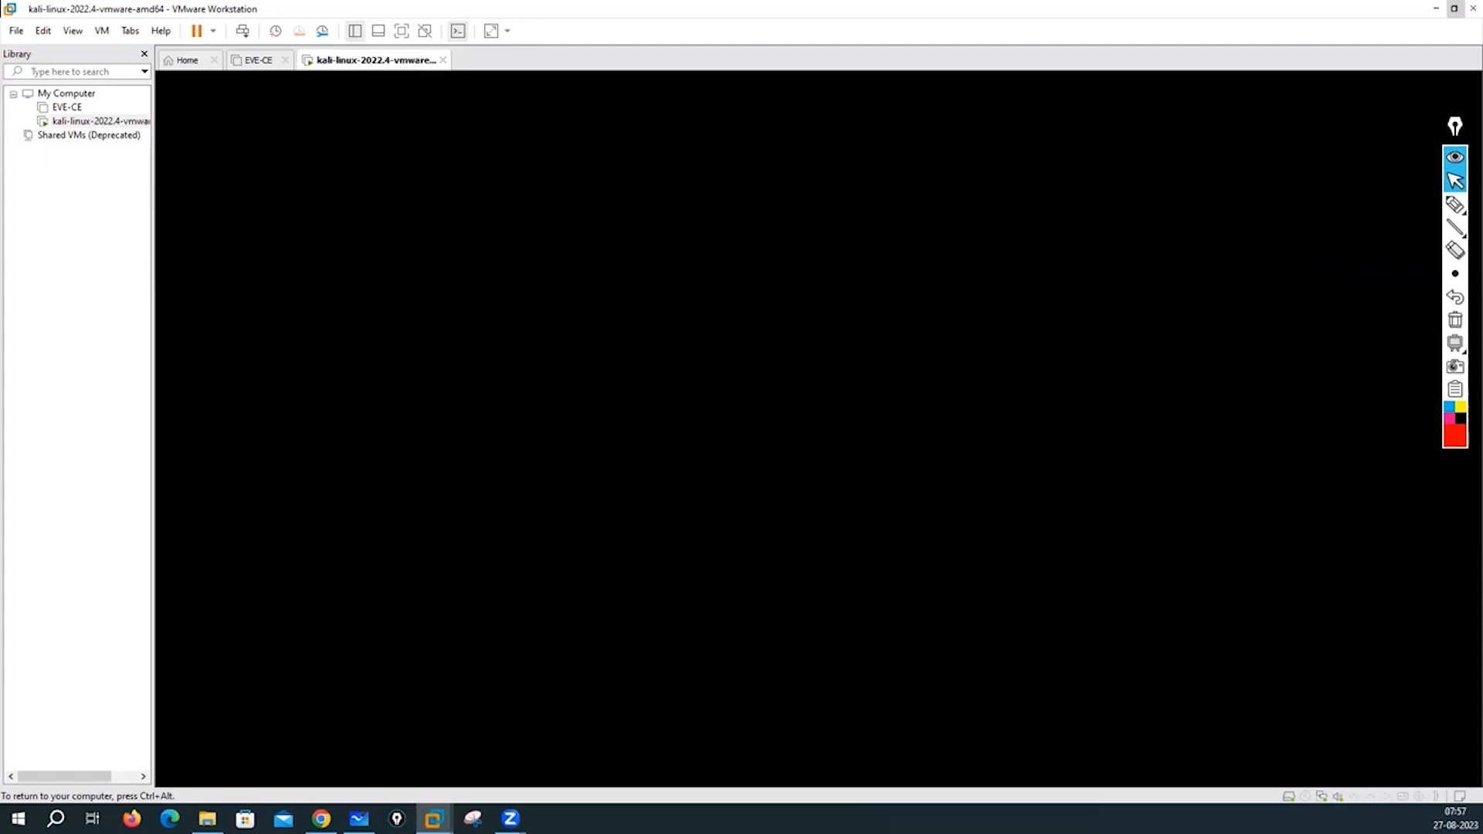
# - Release input to the host and handwrite a red 'Kali Linux' note on screen
pyautogui.hotkey('ctrl', 'alt')
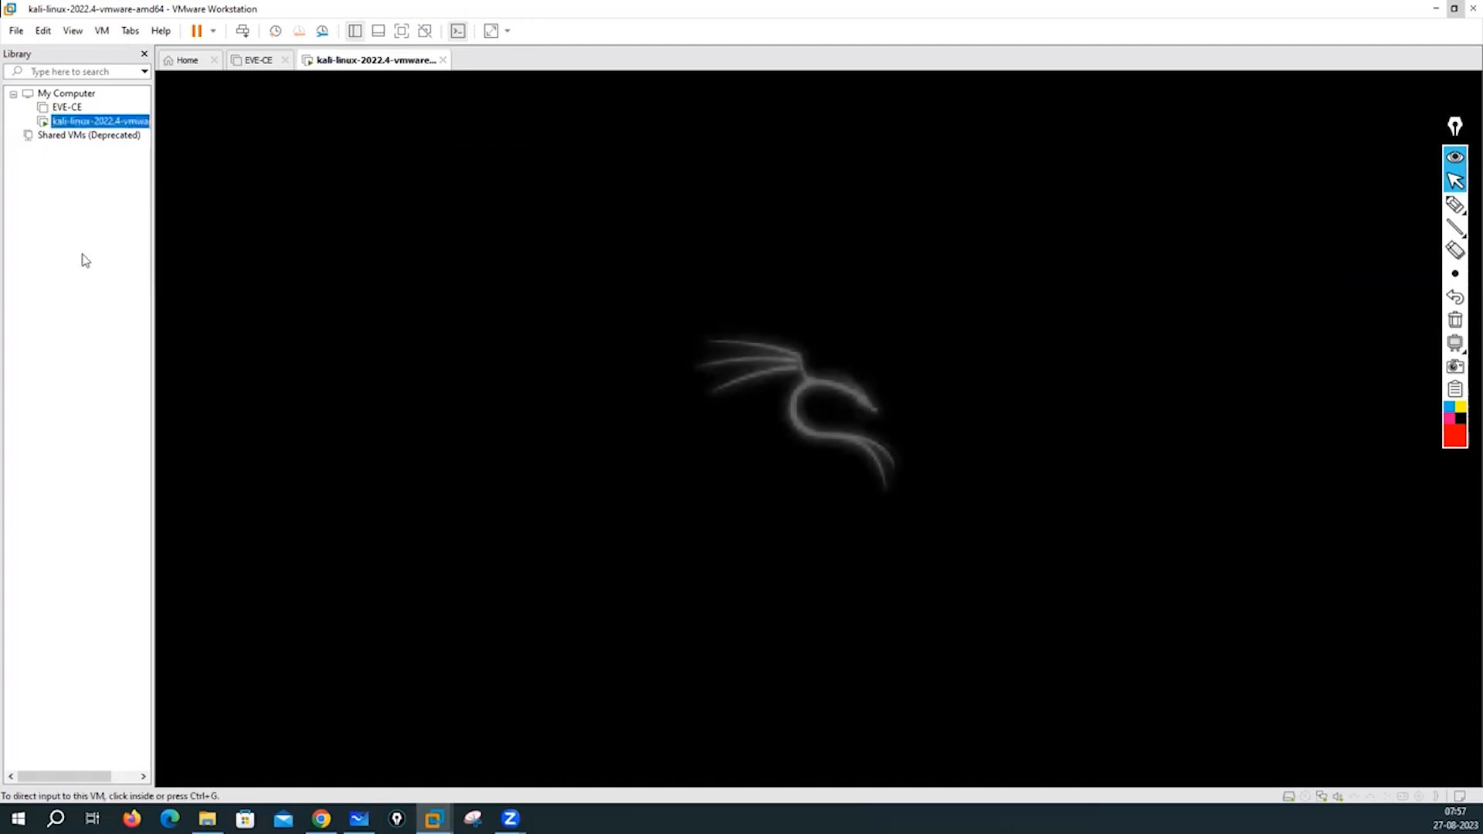
pyautogui.click(201, 301)
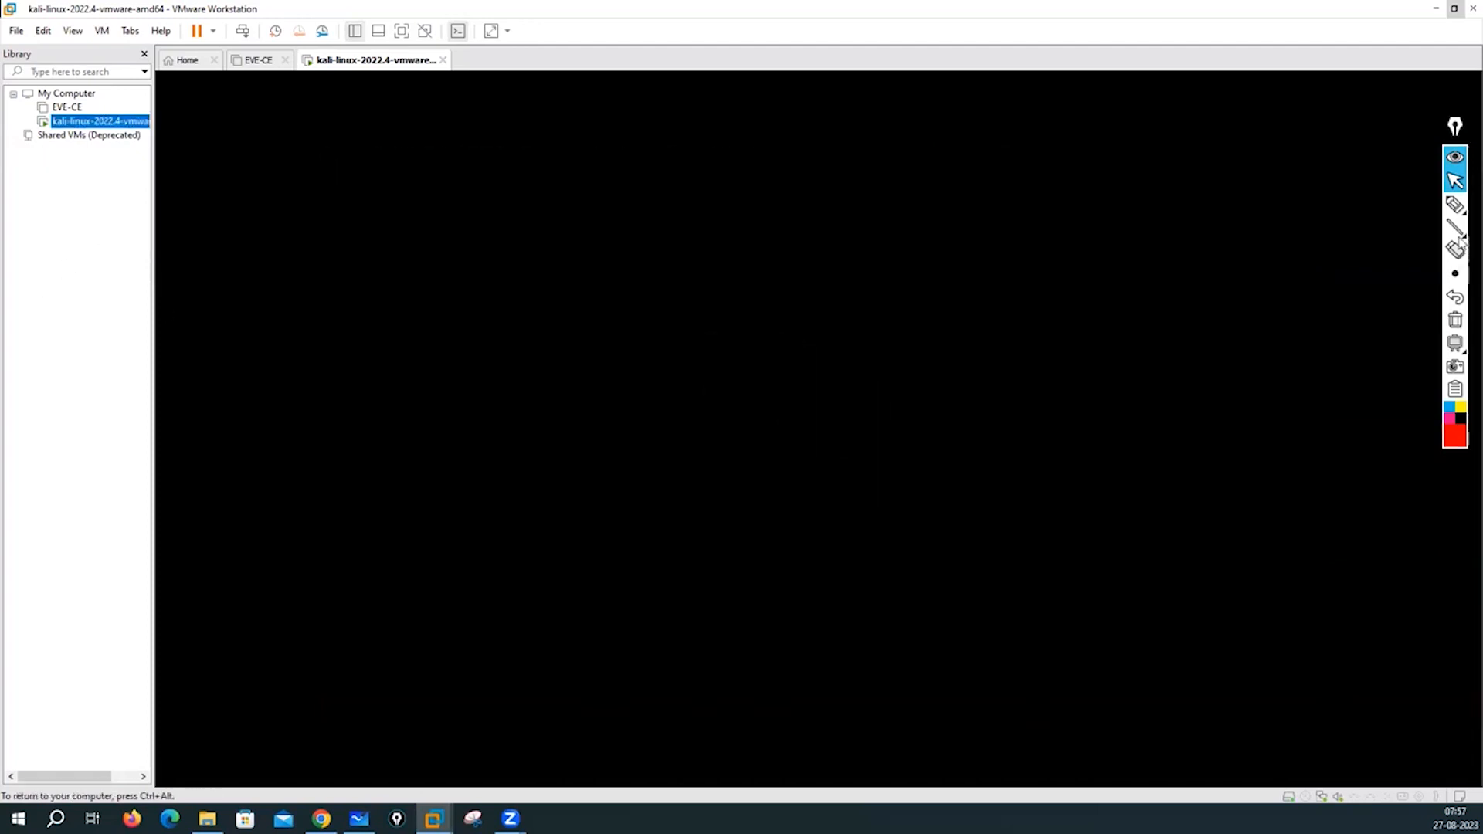
pyautogui.hotkey('ctrl', 'alt')
pyautogui.click(1455, 204)
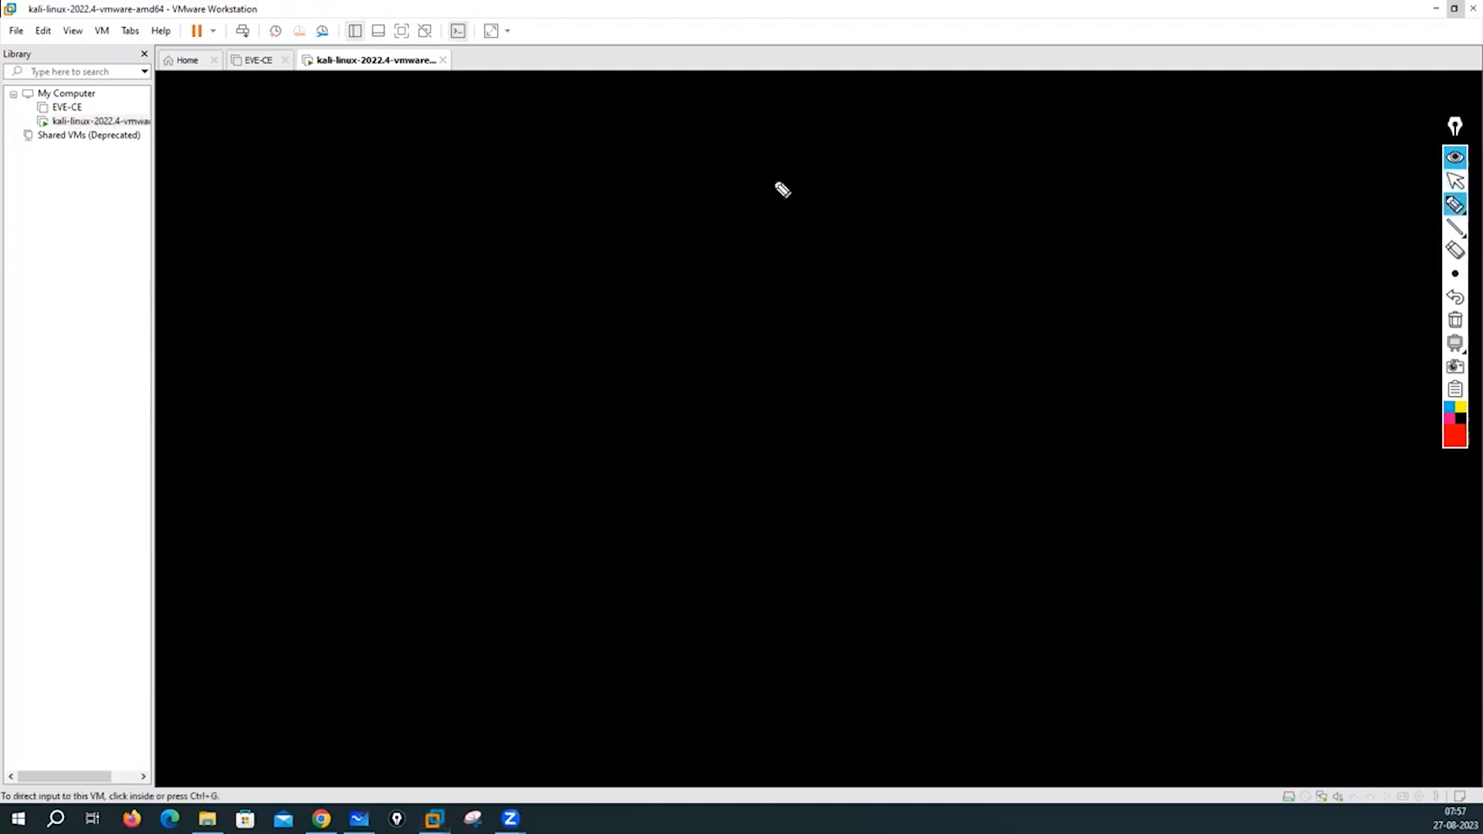
pyautogui.moveTo(21, 219)
pyautogui.mouseDown()
pyautogui.moveTo(28, 254)
pyautogui.moveTo(52, 248)
pyautogui.mouseUp()
pyautogui.click(41, 213)
pyautogui.moveTo(68, 226)
pyautogui.mouseDown()
pyautogui.moveTo(69, 246)
pyautogui.moveTo(126, 229)
pyautogui.mouseUp()
pyautogui.click(102, 195)
pyautogui.moveTo(133, 215); pyautogui.dragTo(174, 224)
# - Circle the 'Kali Linux' note and add arrows and strokes around it
pyautogui.moveTo(91, 178); pyautogui.dragTo(160, 173)
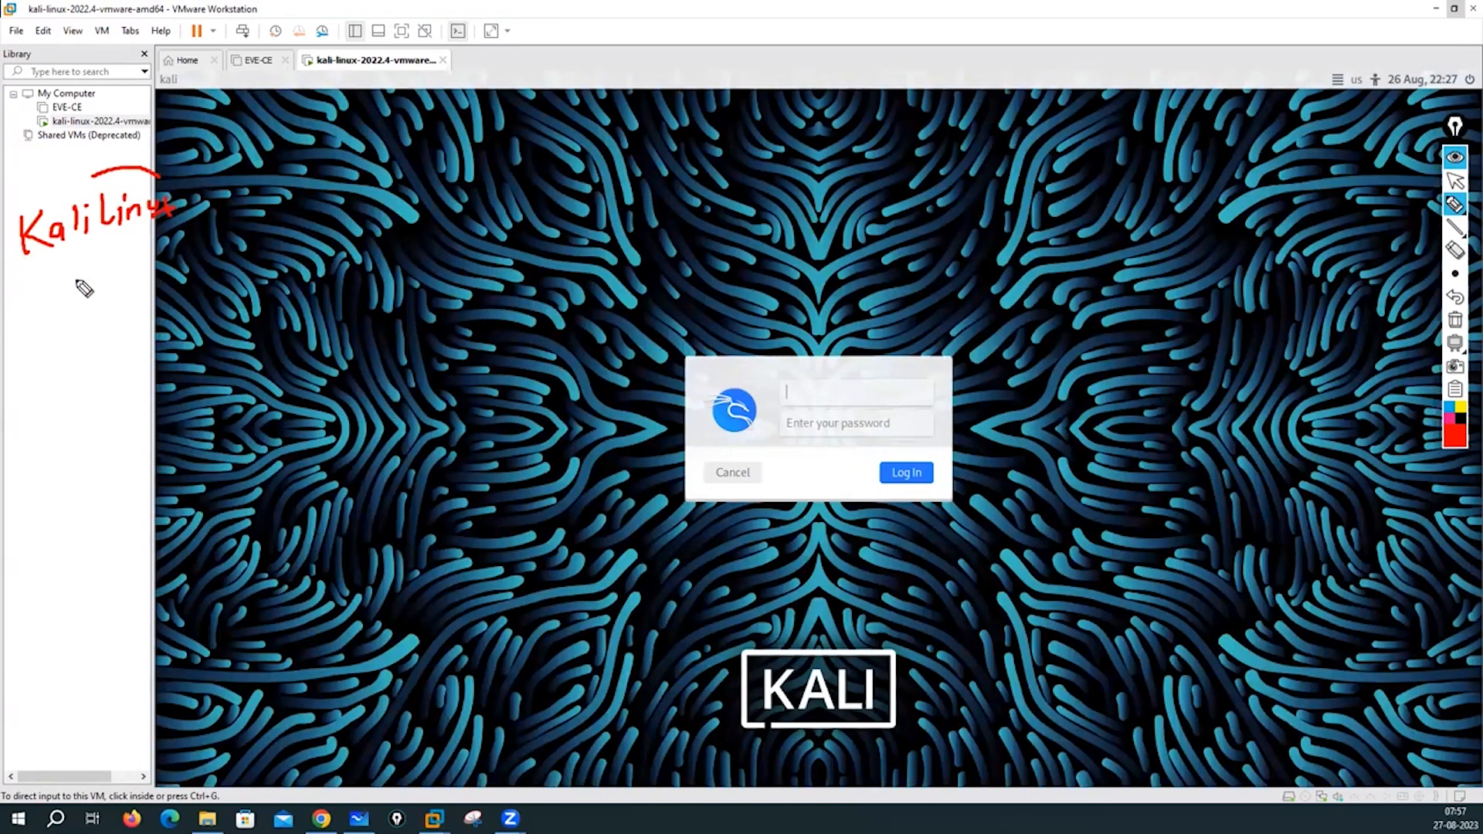
pyautogui.moveTo(11, 209)
pyautogui.mouseDown()
pyautogui.moveTo(91, 175)
pyautogui.moveTo(11, 226)
pyautogui.mouseUp()
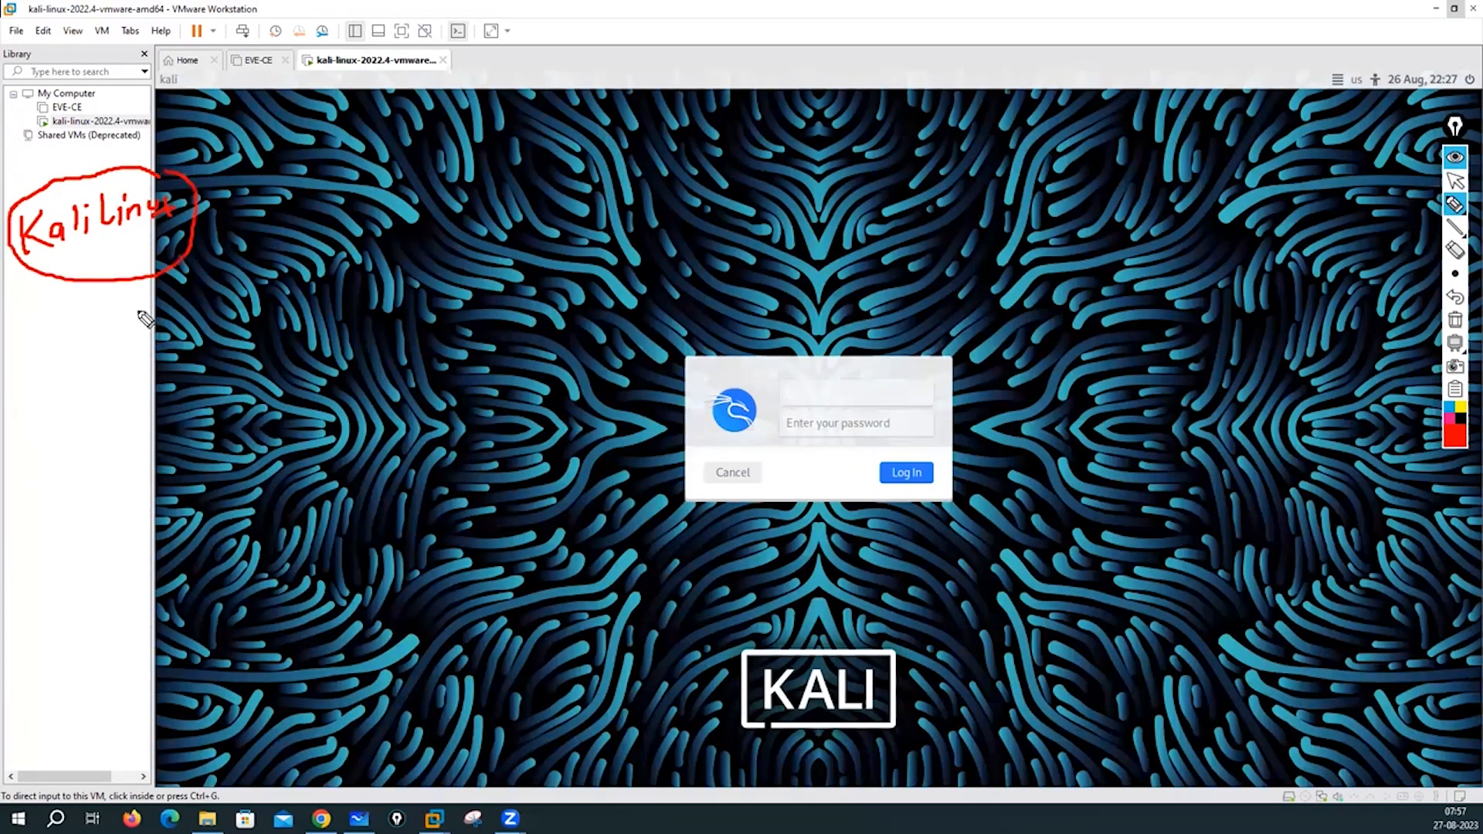
pyautogui.moveTo(97, 283); pyautogui.dragTo(139, 317)
pyautogui.moveTo(128, 305)
pyautogui.mouseDown()
pyautogui.moveTo(127, 328)
pyautogui.moveTo(223, 310)
pyautogui.moveTo(216, 338)
pyautogui.moveTo(368, 301)
pyautogui.mouseUp()
pyautogui.click(180, 305)
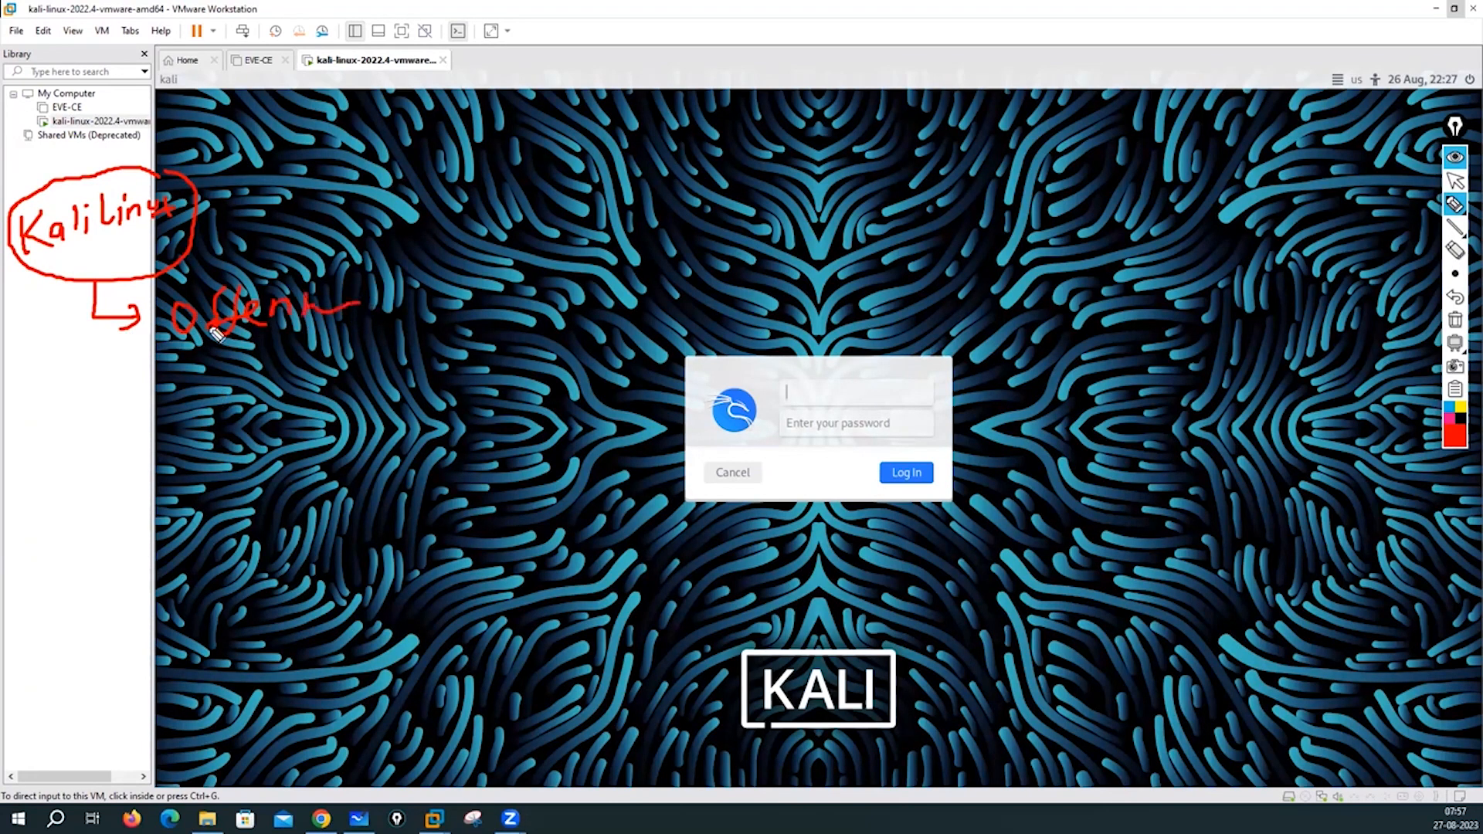
pyautogui.moveTo(60, 260); pyautogui.dragTo(50, 328)
pyautogui.moveTo(71, 258); pyautogui.dragTo(60, 329)
pyautogui.moveTo(50, 267); pyautogui.dragTo(195, 249)
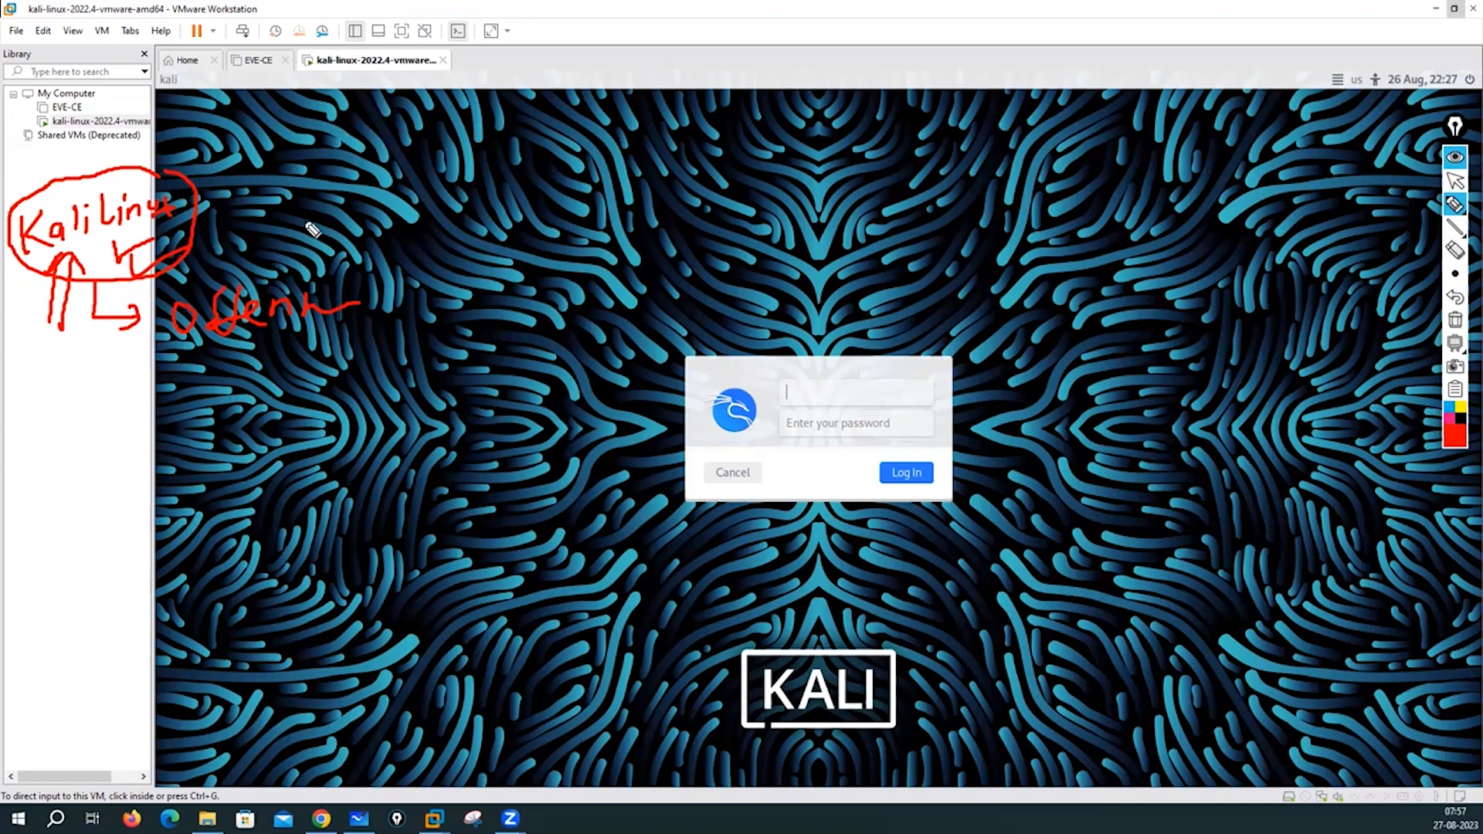
# - Circle the login dialog, mark credentials beside it, then clear all annotations
pyautogui.moveTo(836, 358)
pyautogui.mouseDown()
pyautogui.moveTo(753, 352)
pyautogui.moveTo(686, 454)
pyautogui.moveTo(931, 519)
pyautogui.moveTo(888, 340)
pyautogui.moveTo(782, 339)
pyautogui.mouseUp()
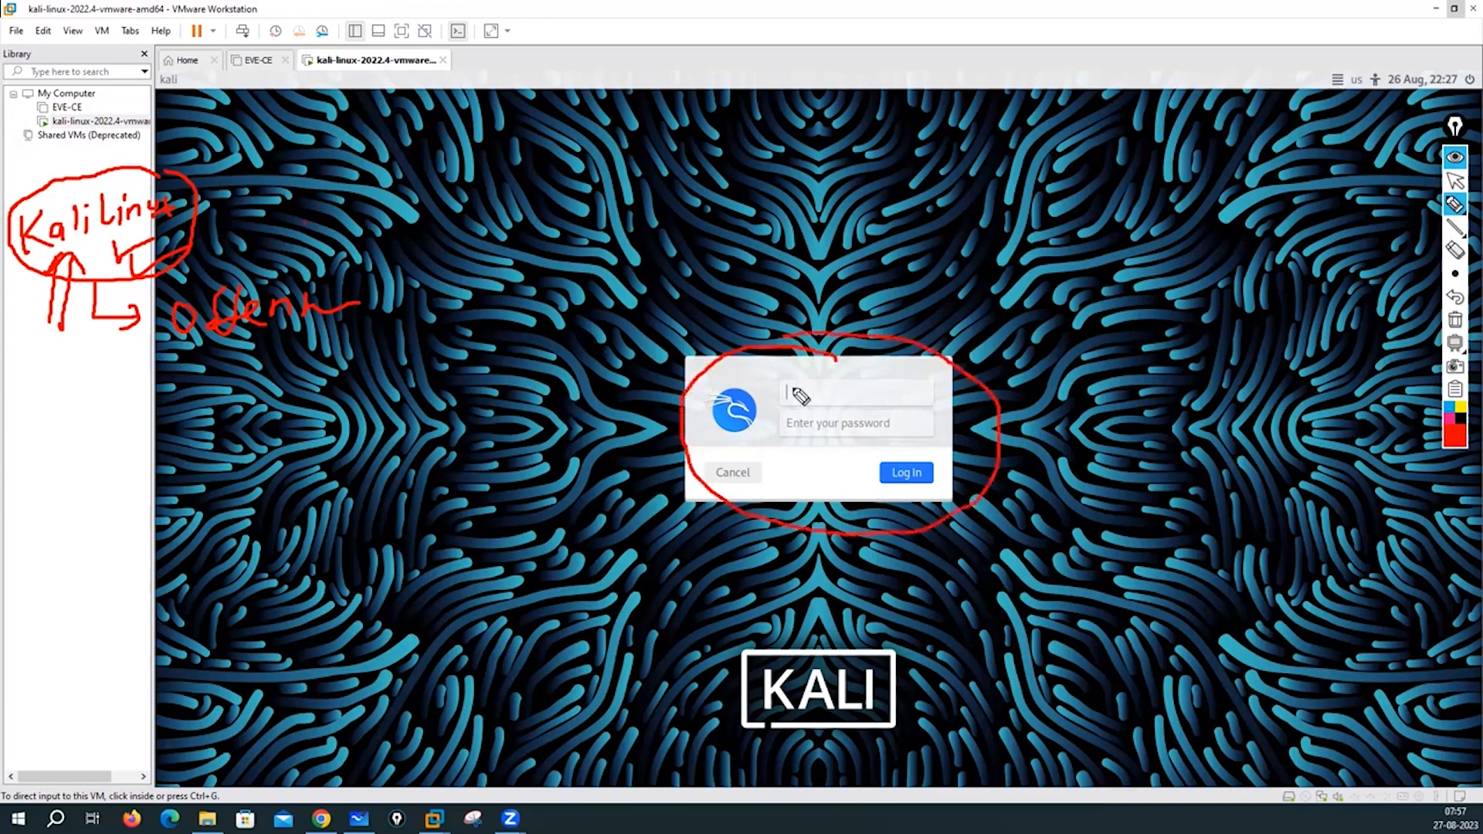
pyautogui.moveTo(533, 317)
pyautogui.mouseDown()
pyautogui.moveTo(543, 299)
pyautogui.moveTo(582, 306)
pyautogui.moveTo(548, 350)
pyautogui.mouseUp()
pyautogui.moveTo(556, 336); pyautogui.dragTo(570, 347)
pyautogui.moveTo(573, 332); pyautogui.dragTo(585, 347)
pyautogui.click(588, 327)
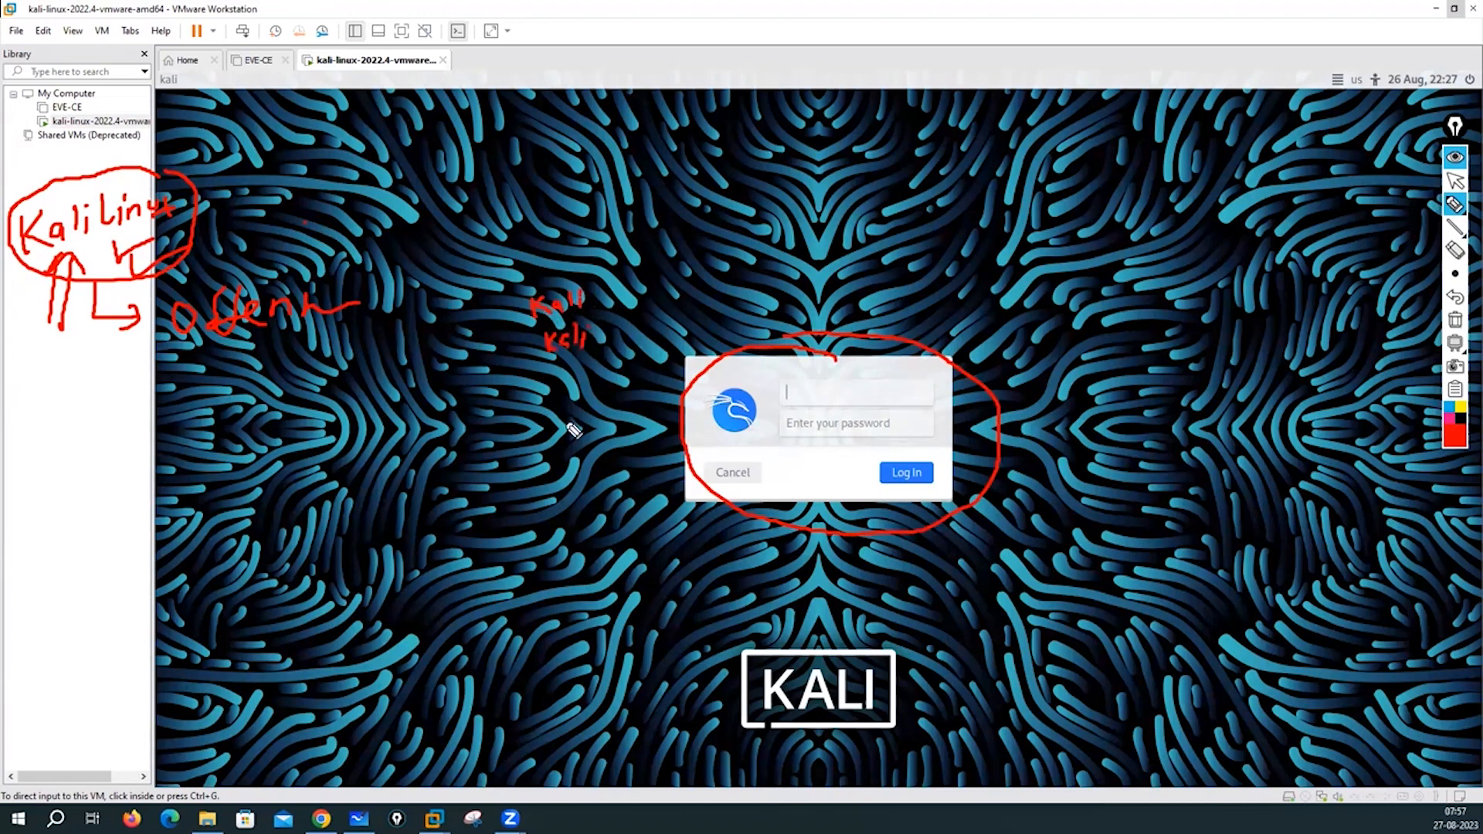
pyautogui.click(1454, 320)
pyautogui.click(1455, 180)
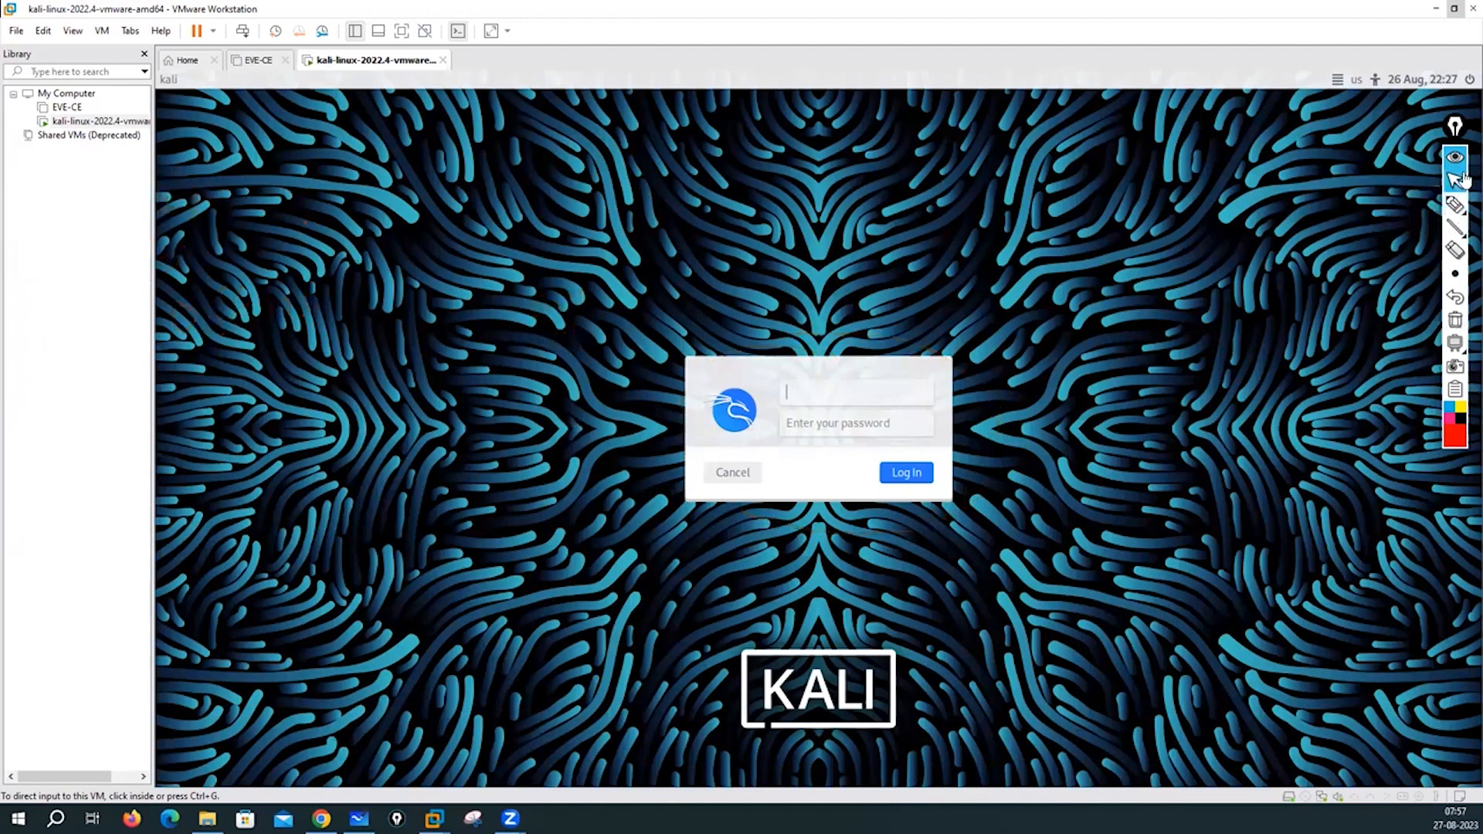
# - Log in to Kali with the username kali and hide the library panel to enlarge the VM
pyautogui.click(797, 394)
pyautogui.write('kal')
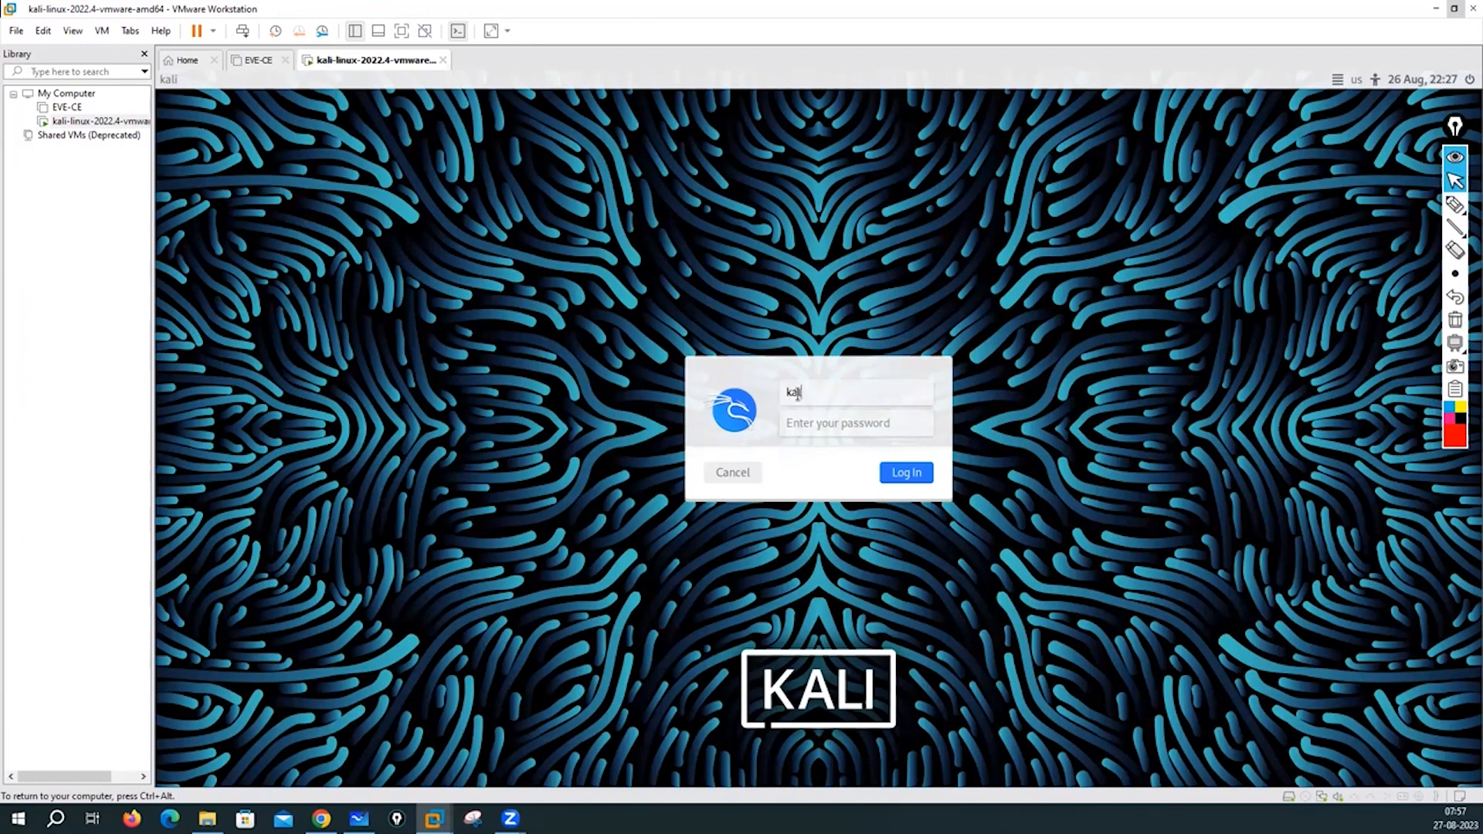
pyautogui.write('i')
pyautogui.press('Return')
pyautogui.press('Return')
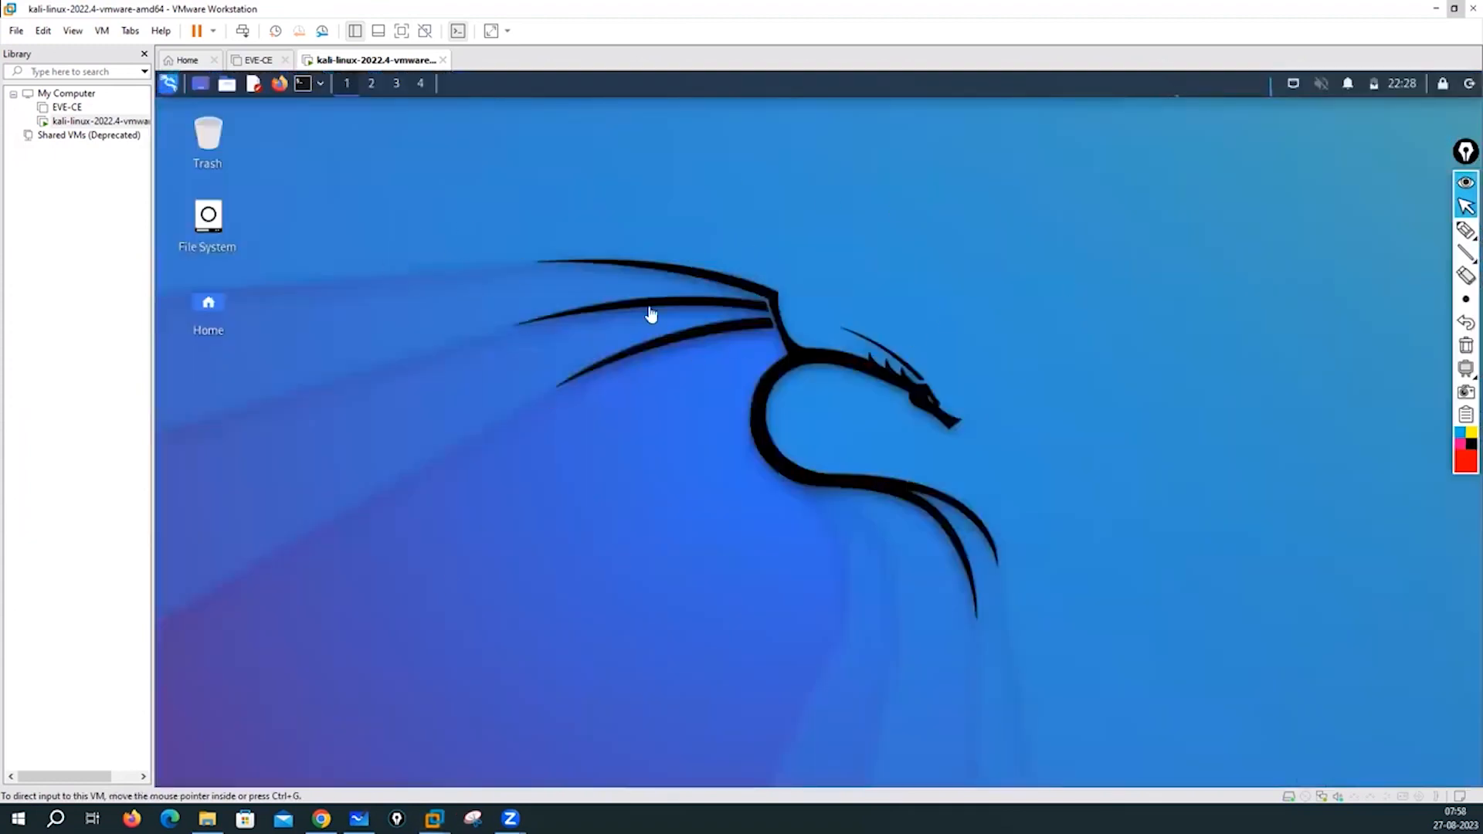
pyautogui.click(354, 32)
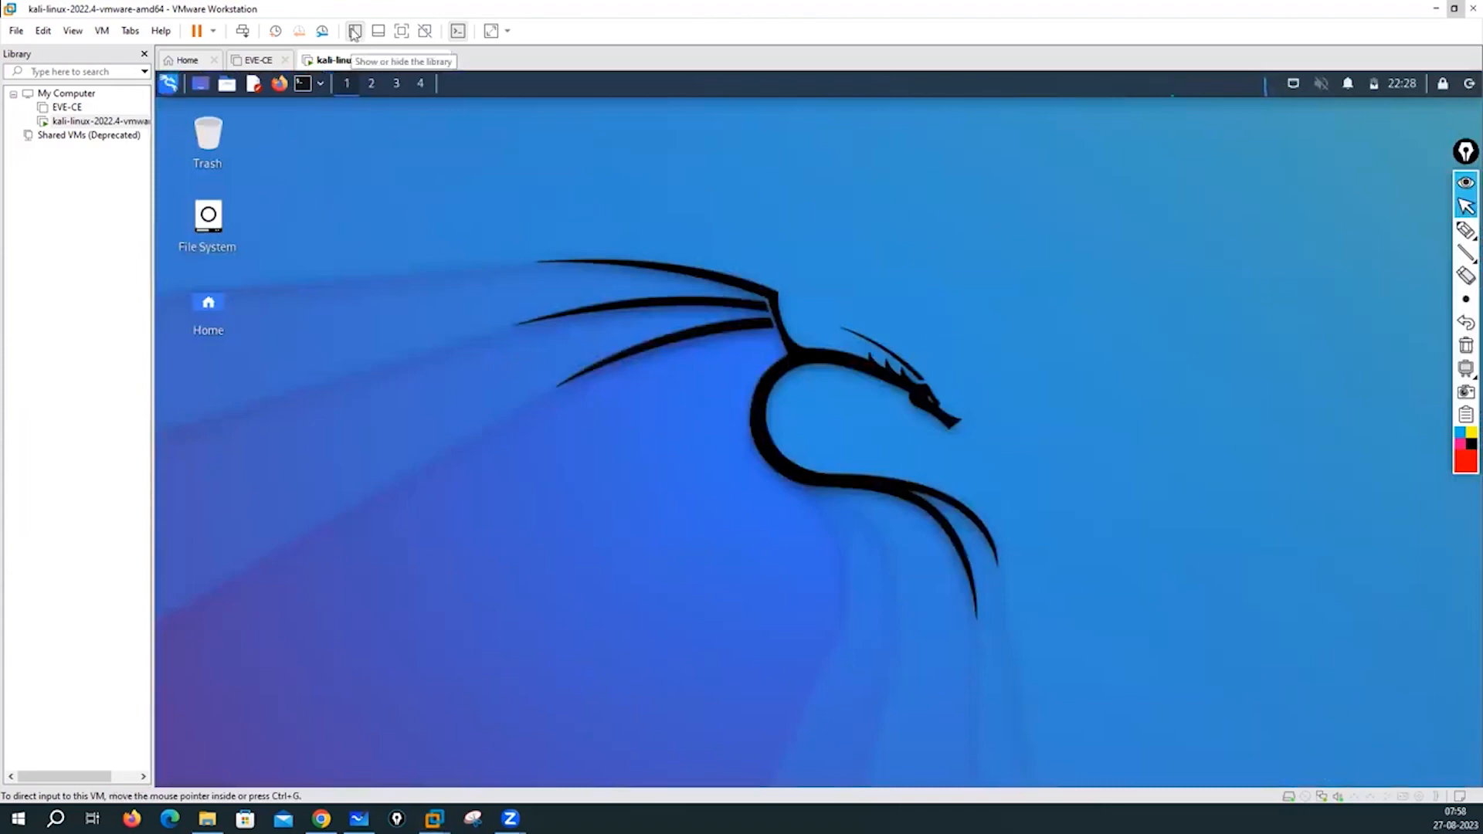
# - Open a Kali terminal and run ifconfig to list the network interfaces
pyautogui.rightClick(453, 222)
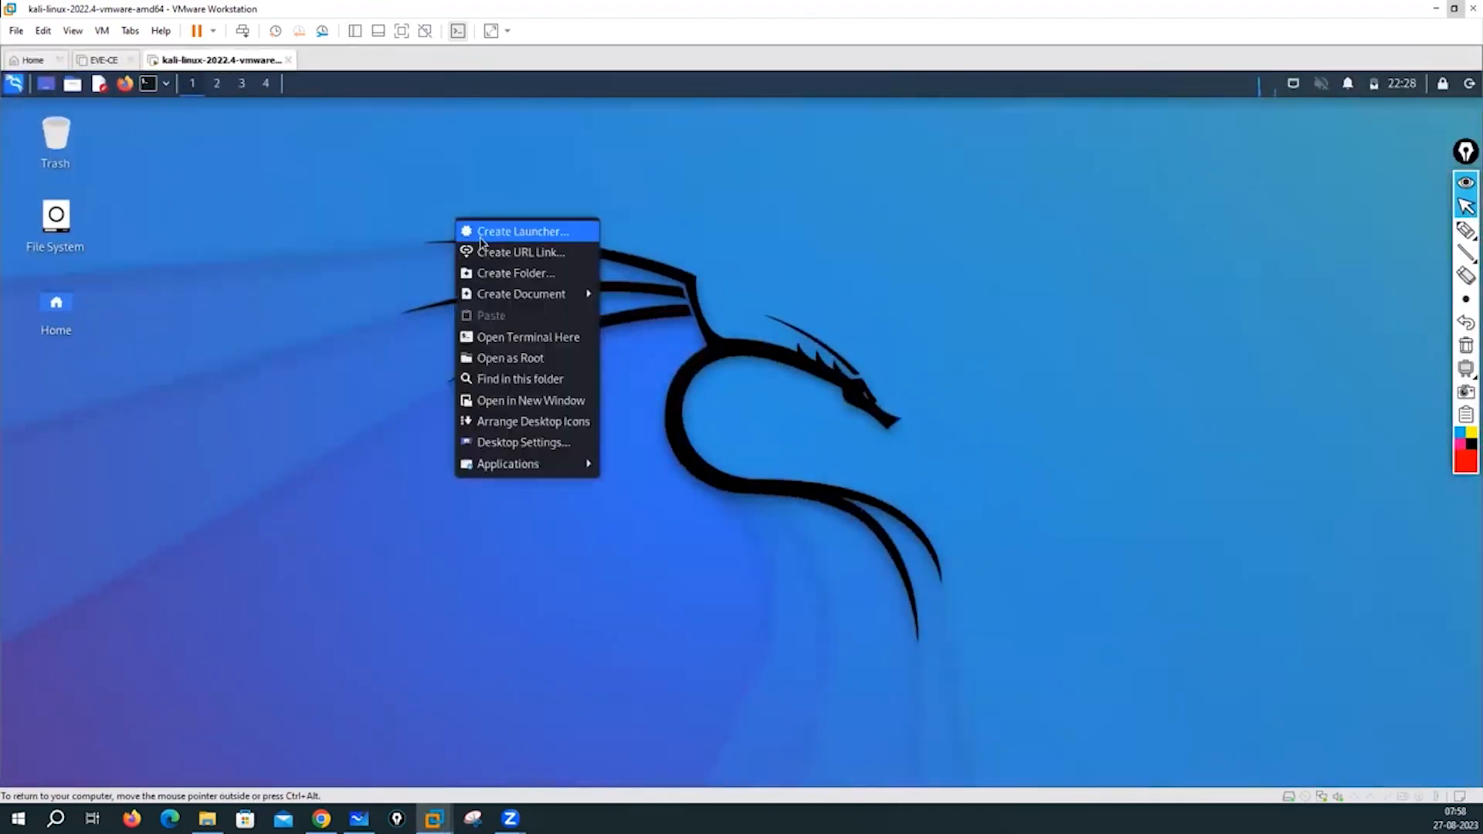
pyautogui.click(262, 327)
pyautogui.click(147, 83)
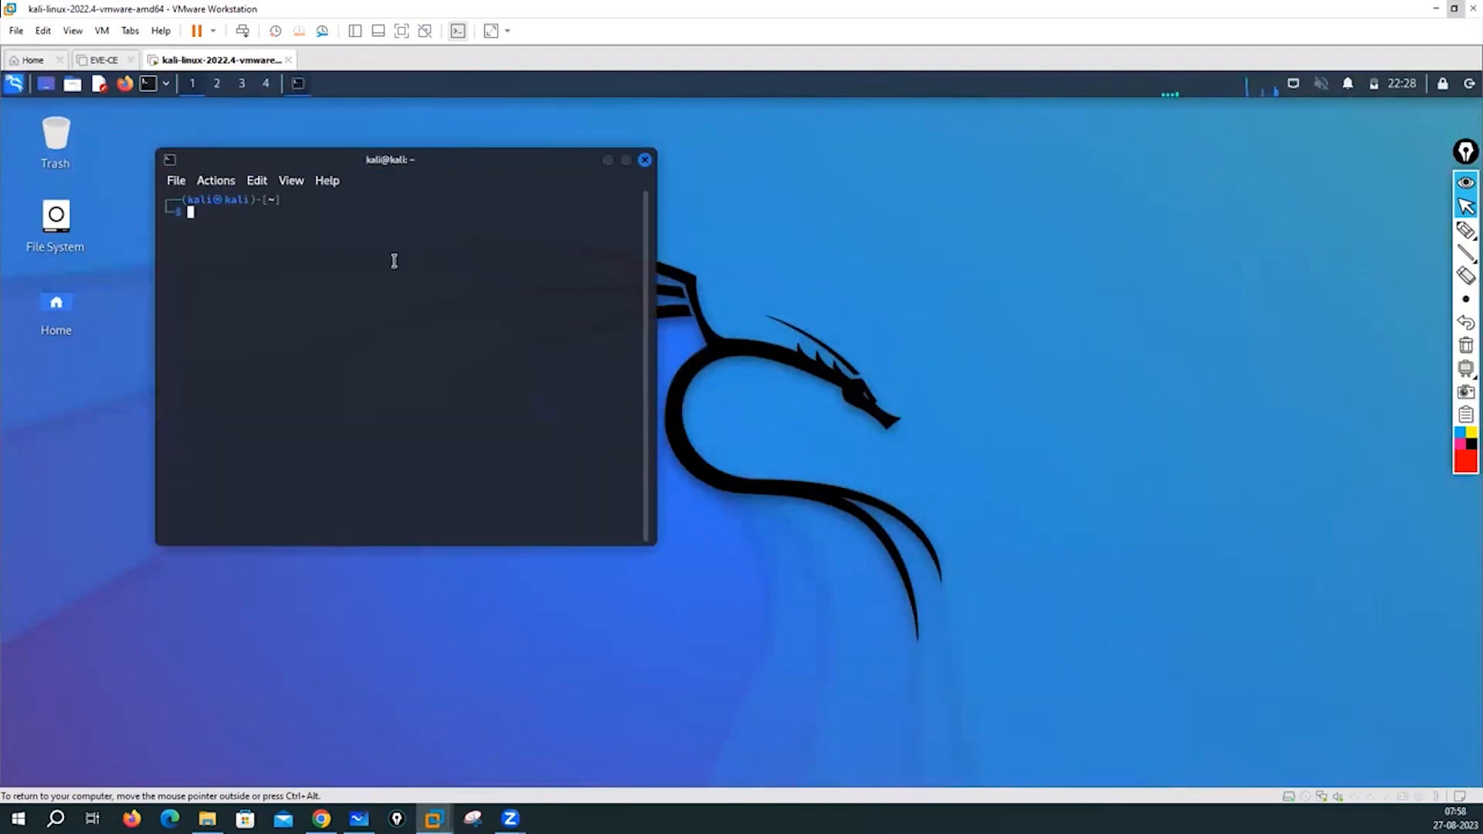
pyautogui.press('Return')
pyautogui.press('Return')
pyautogui.press('Return')
pyautogui.press('Return')
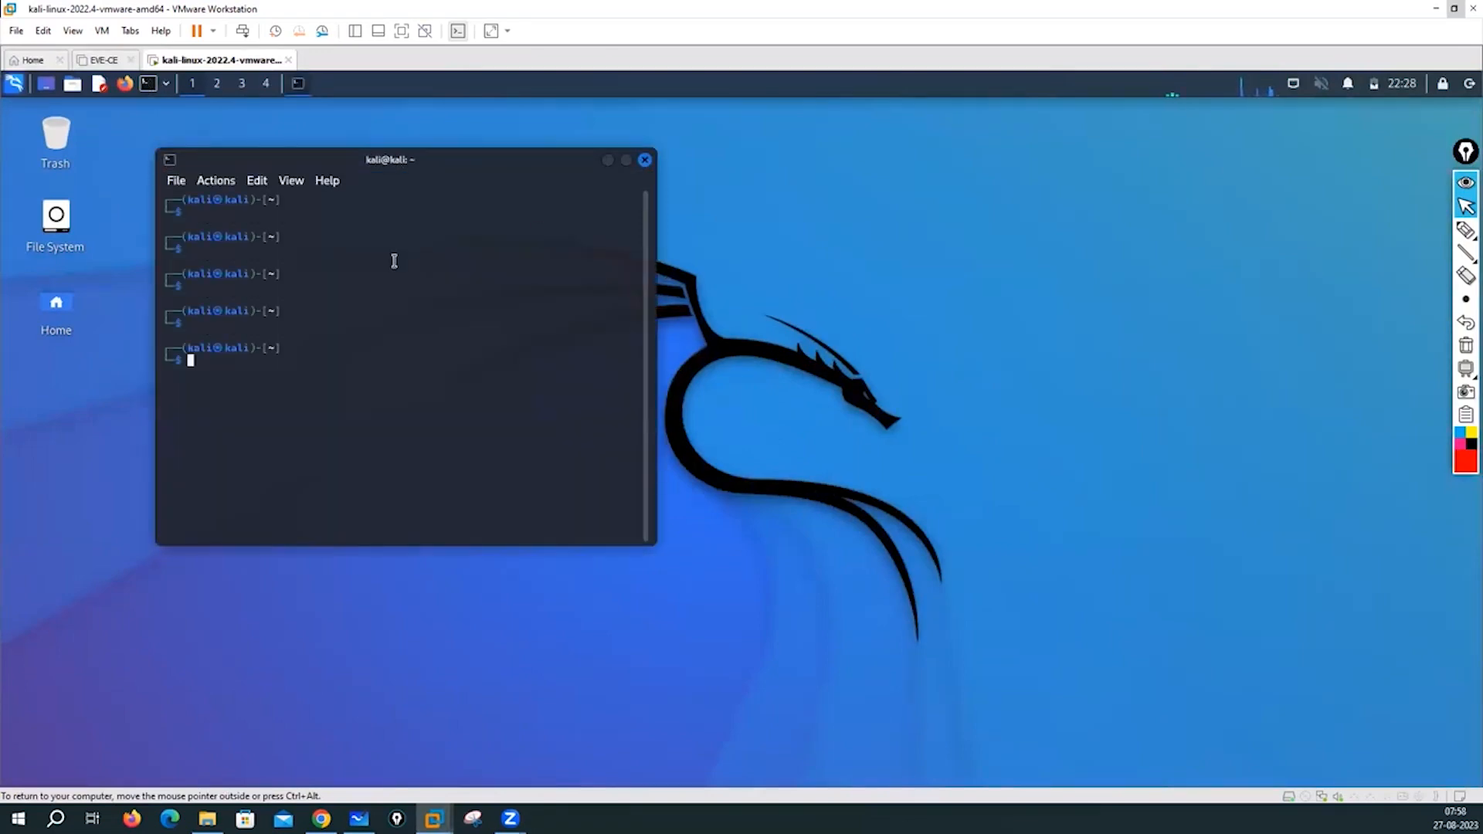
pyautogui.write('ifconfig')
pyautogui.press('Return')
# - Ping google.com, stop it, then type the command ping -arn 192.168.1.1
pyautogui.press('Return')
pyautogui.press('Return')
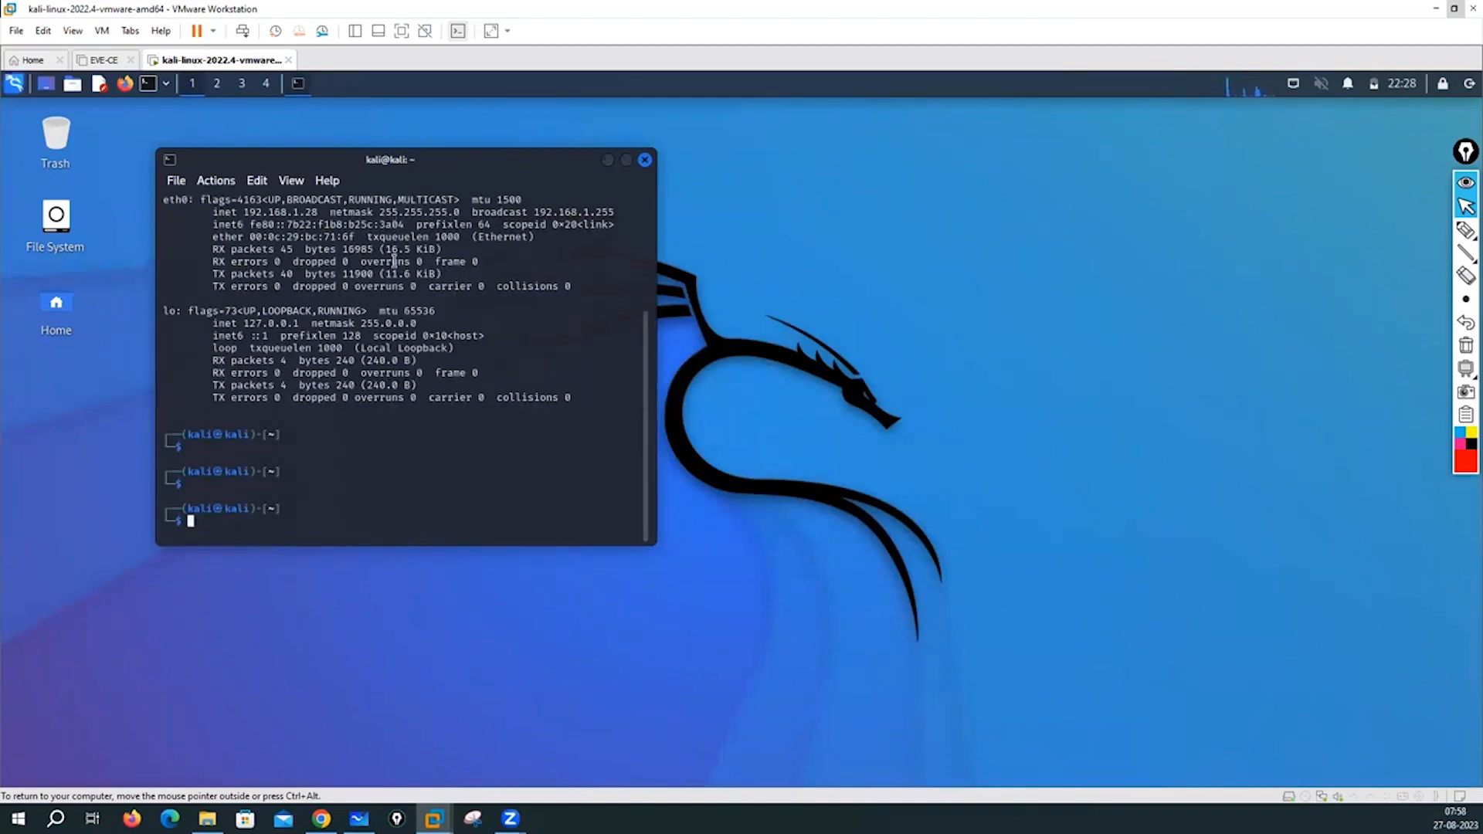
pyautogui.write('ping google.com')
pyautogui.press('Return')
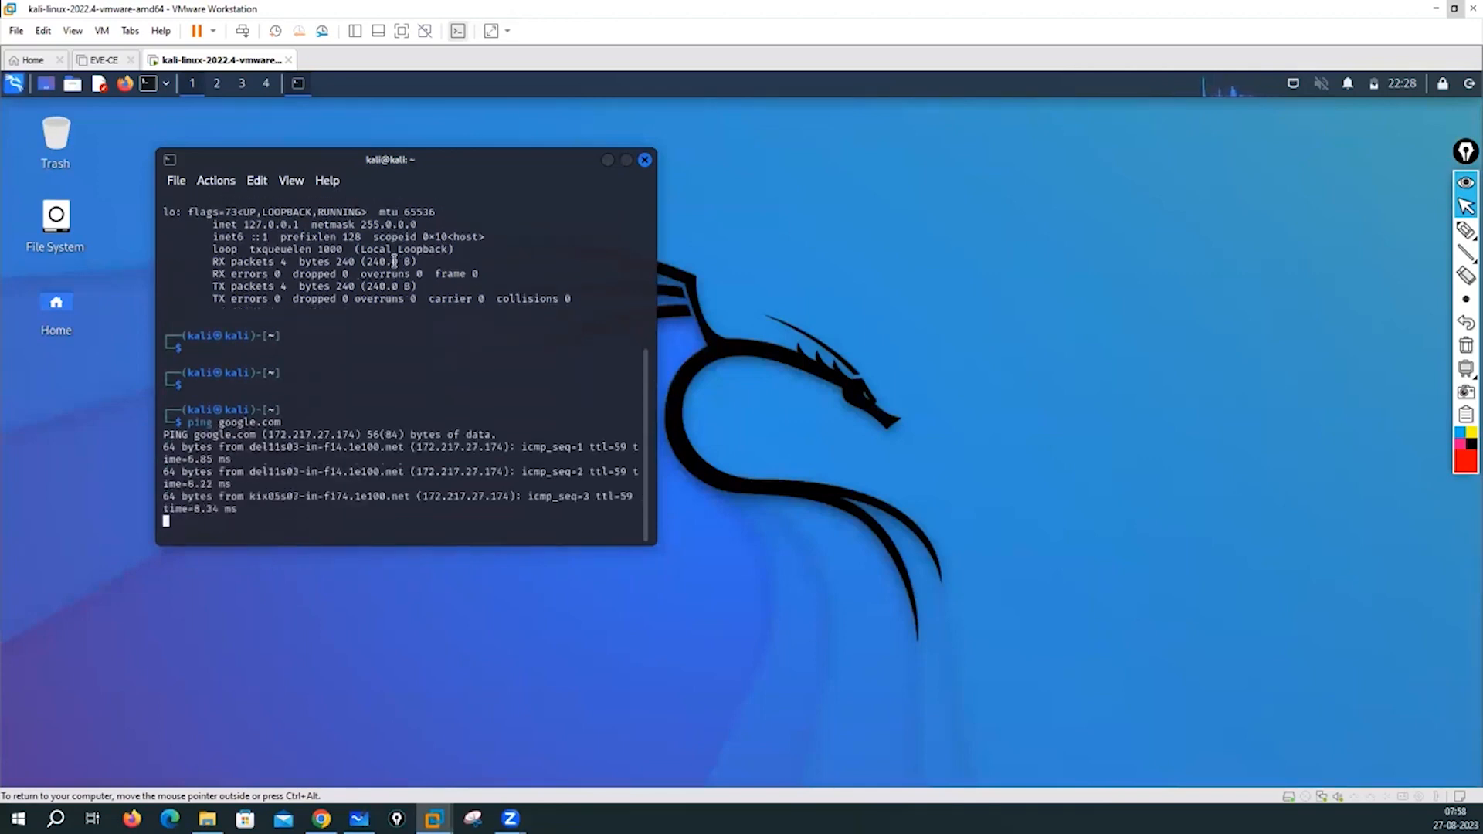
pyautogui.hotkey('ctrl', 'c')
pyautogui.press('Return')
pyautogui.press('Return')
pyautogui.press('Return')
pyautogui.press('Return')
pyautogui.press('Return')
pyautogui.press('Return')
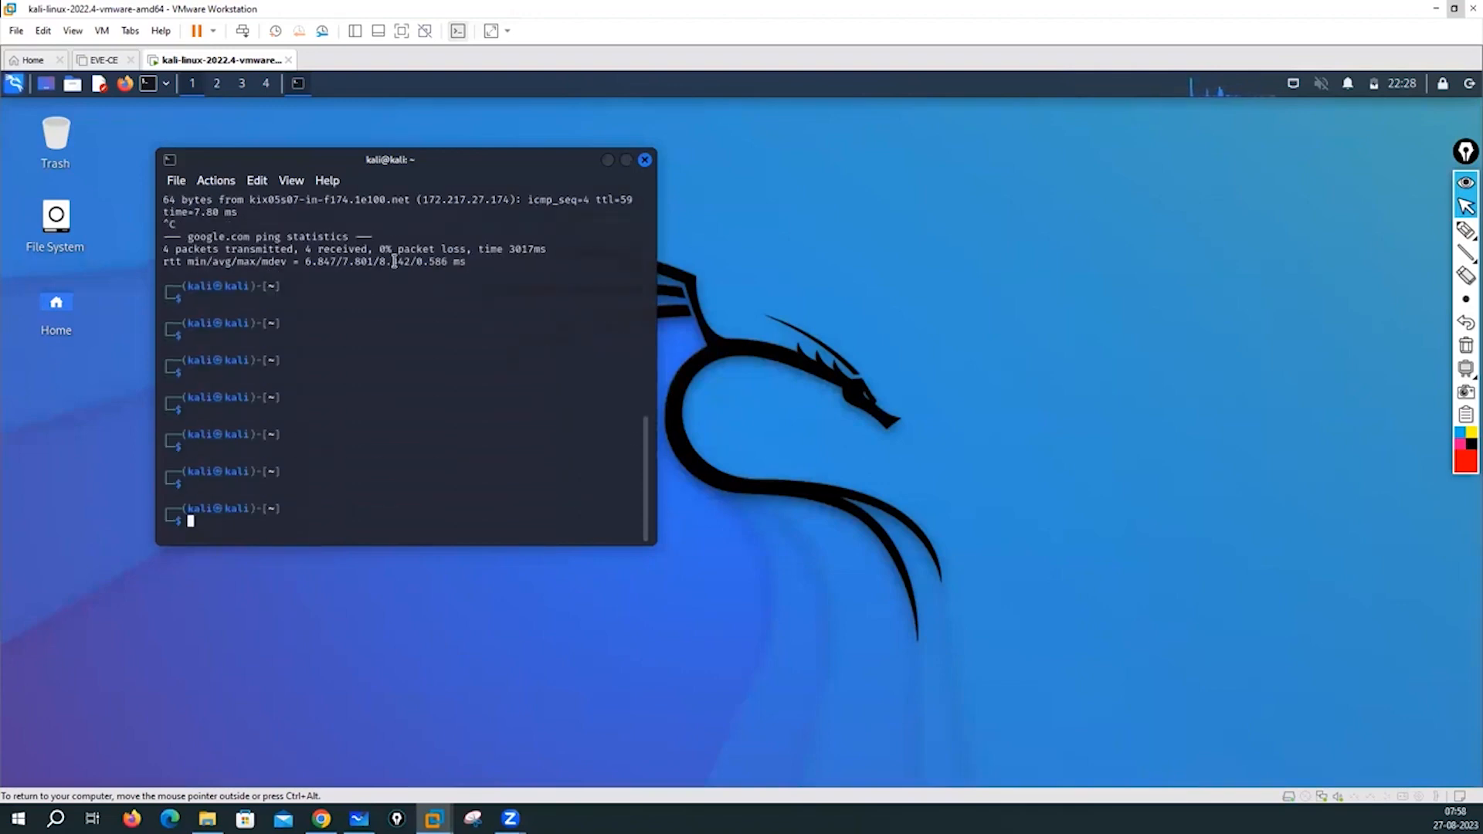
pyautogui.write('ping -arn 192.168.1.1')
# - Ping 192.168.1.1, stop it, then try 192.168.1.1/24 and see it fail
pyautogui.press('Return')
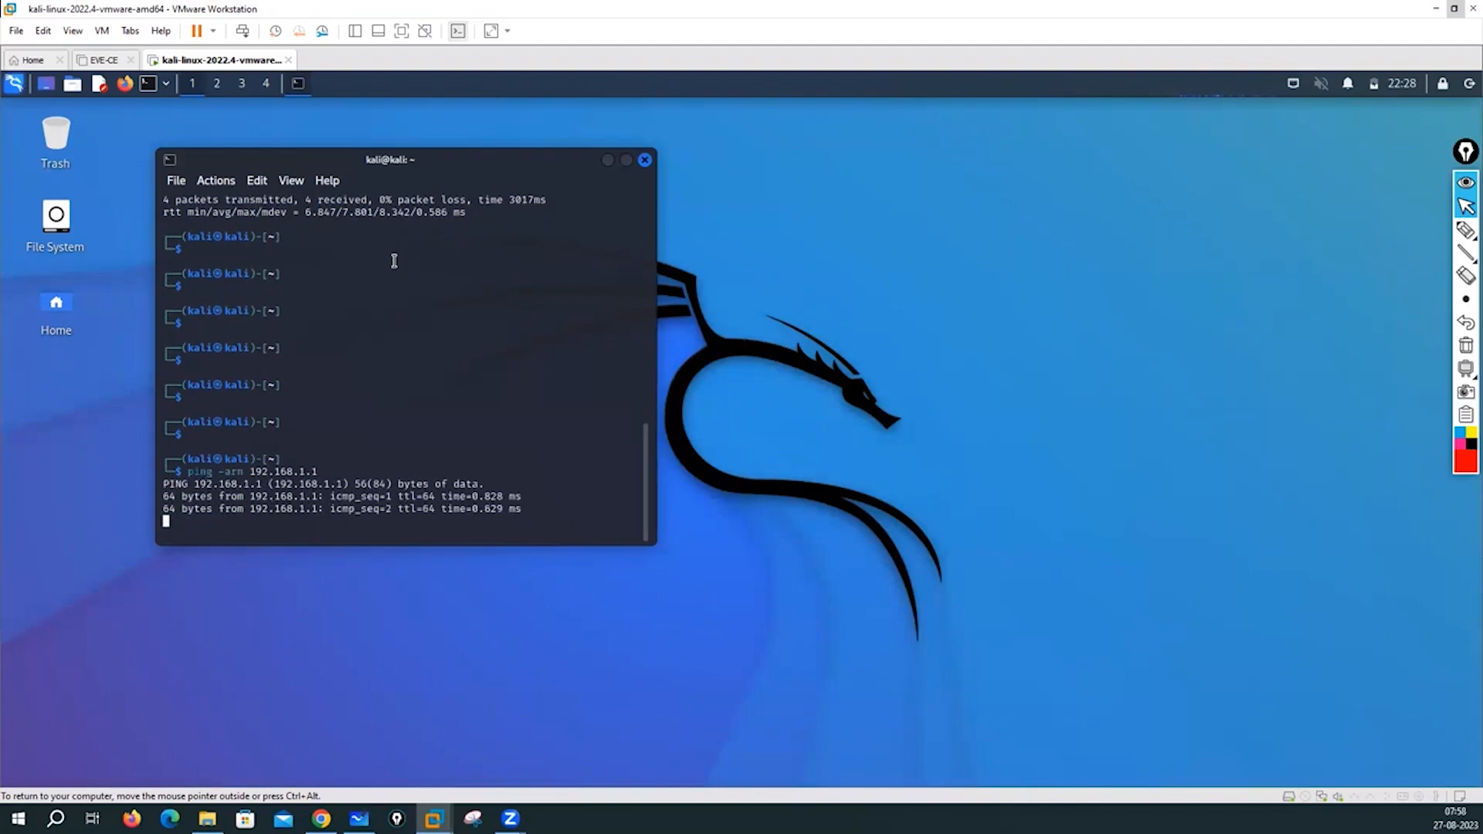
pyautogui.hotkey('ctrl', 'c')
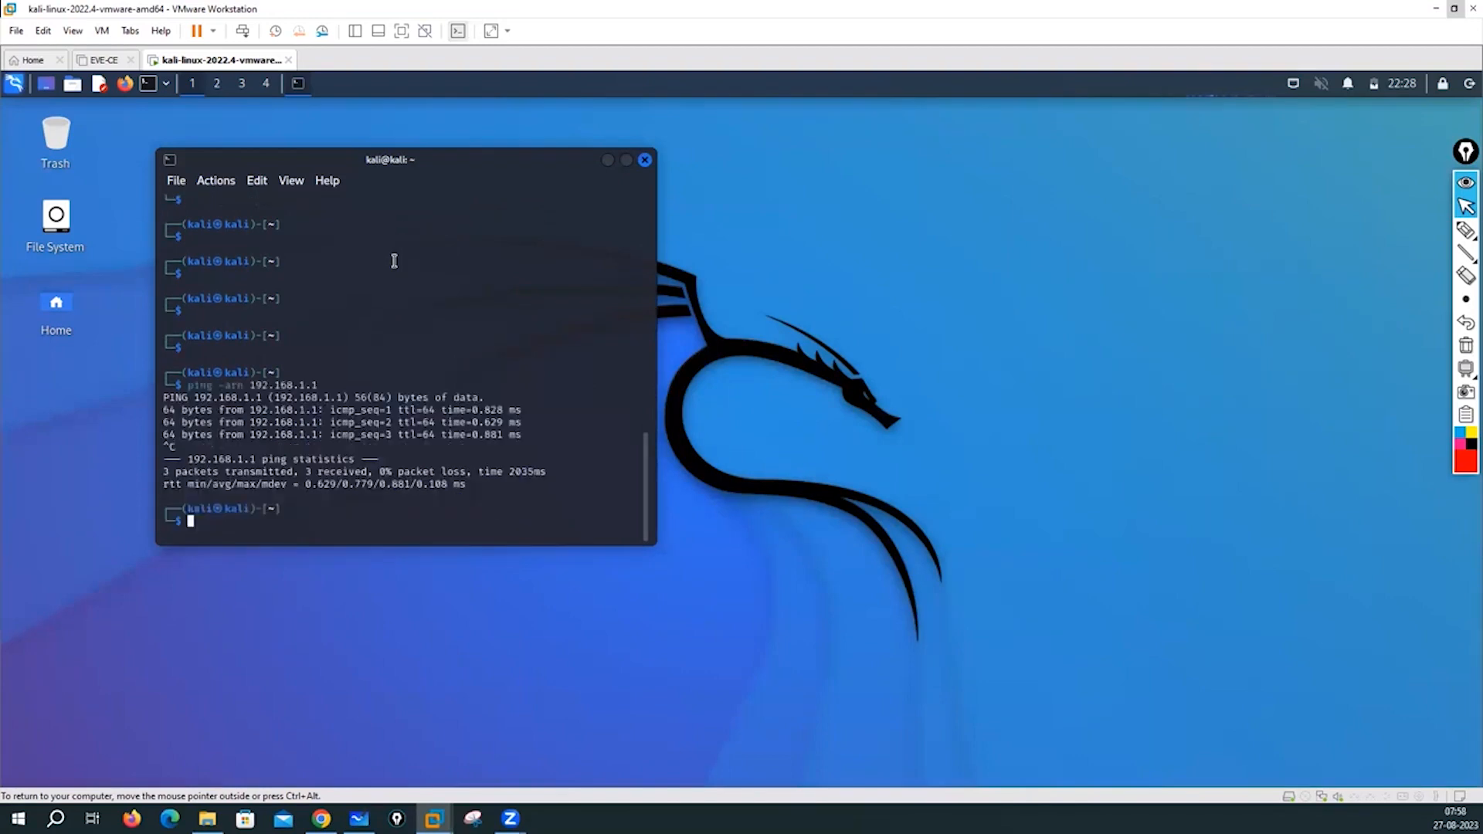
pyautogui.press('Up')
pyautogui.write('/24')
pyautogui.press('Return')
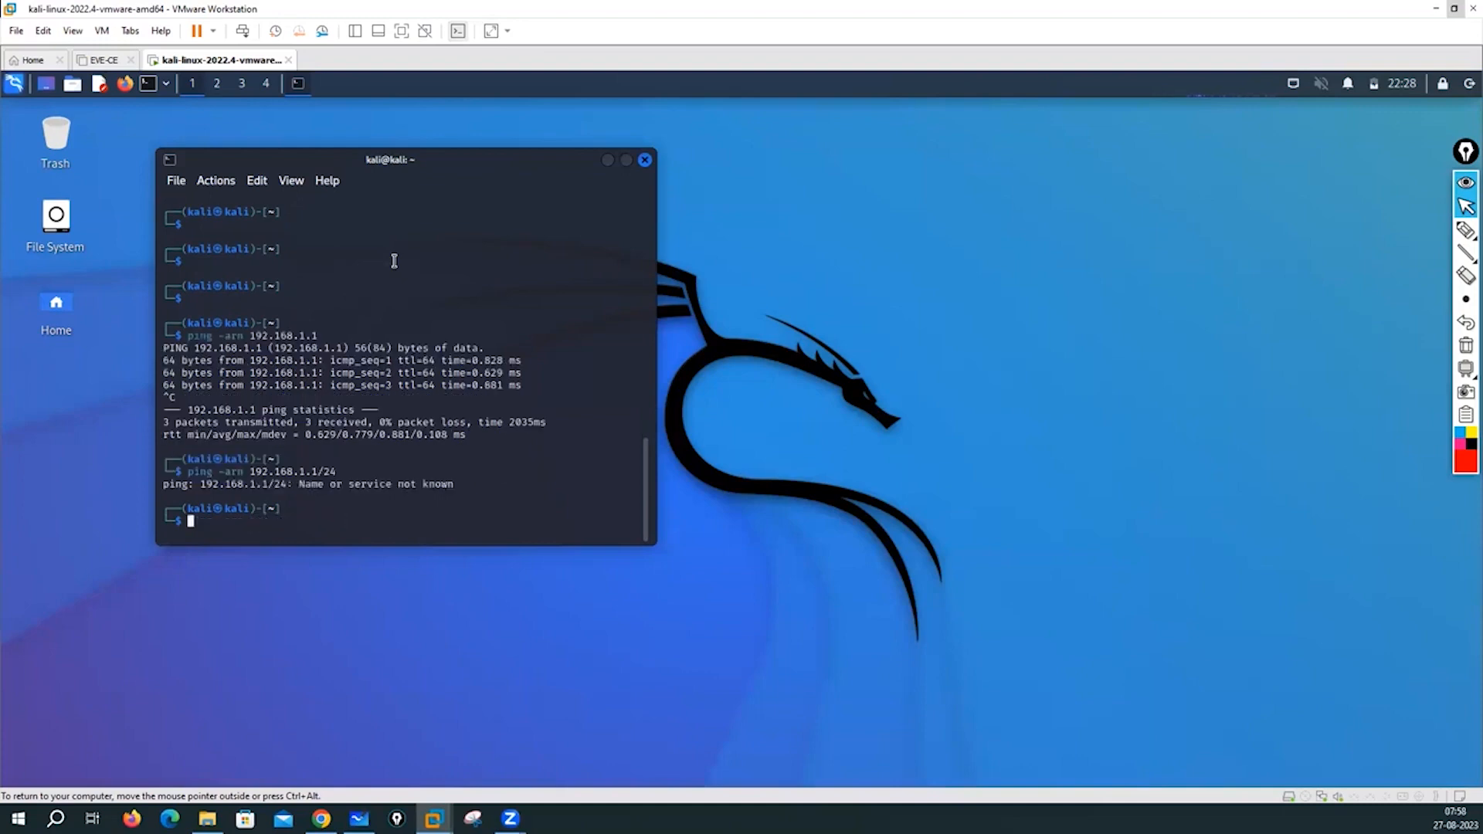
pyautogui.press('Return')
pyautogui.press('Return')
pyautogui.press('Return')
pyautogui.press('Return')
pyautogui.press('Return')
# - Remove the /24 suffix, rerun the ping to 192.168.1.1, and stop it
pyautogui.press('Up')
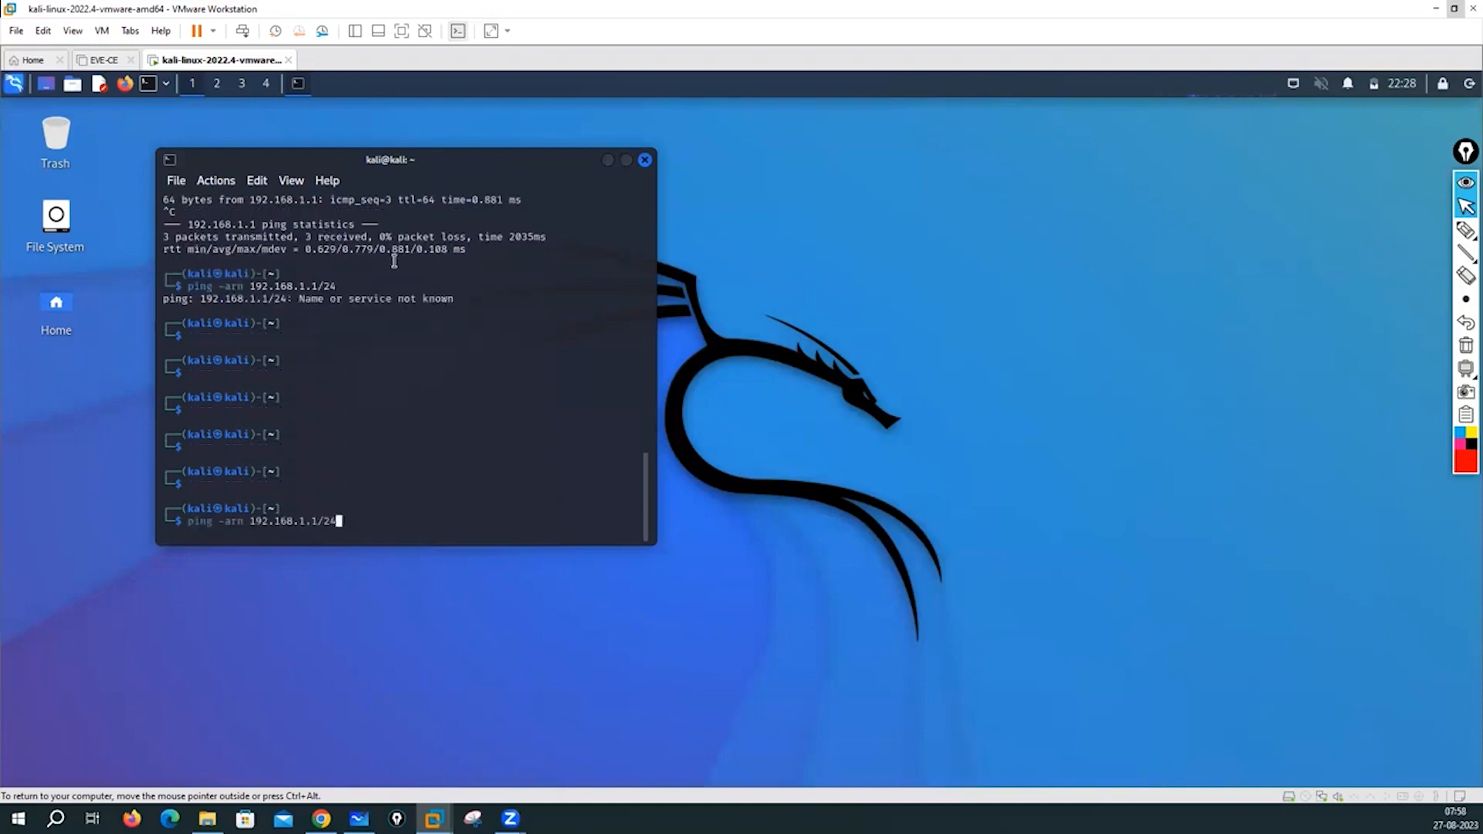
pyautogui.press('Left')
pyautogui.press('Left')
pyautogui.press('Left')
pyautogui.press('Delete')
pyautogui.press('Delete')
pyautogui.press('Delete')
pyautogui.press('Return')
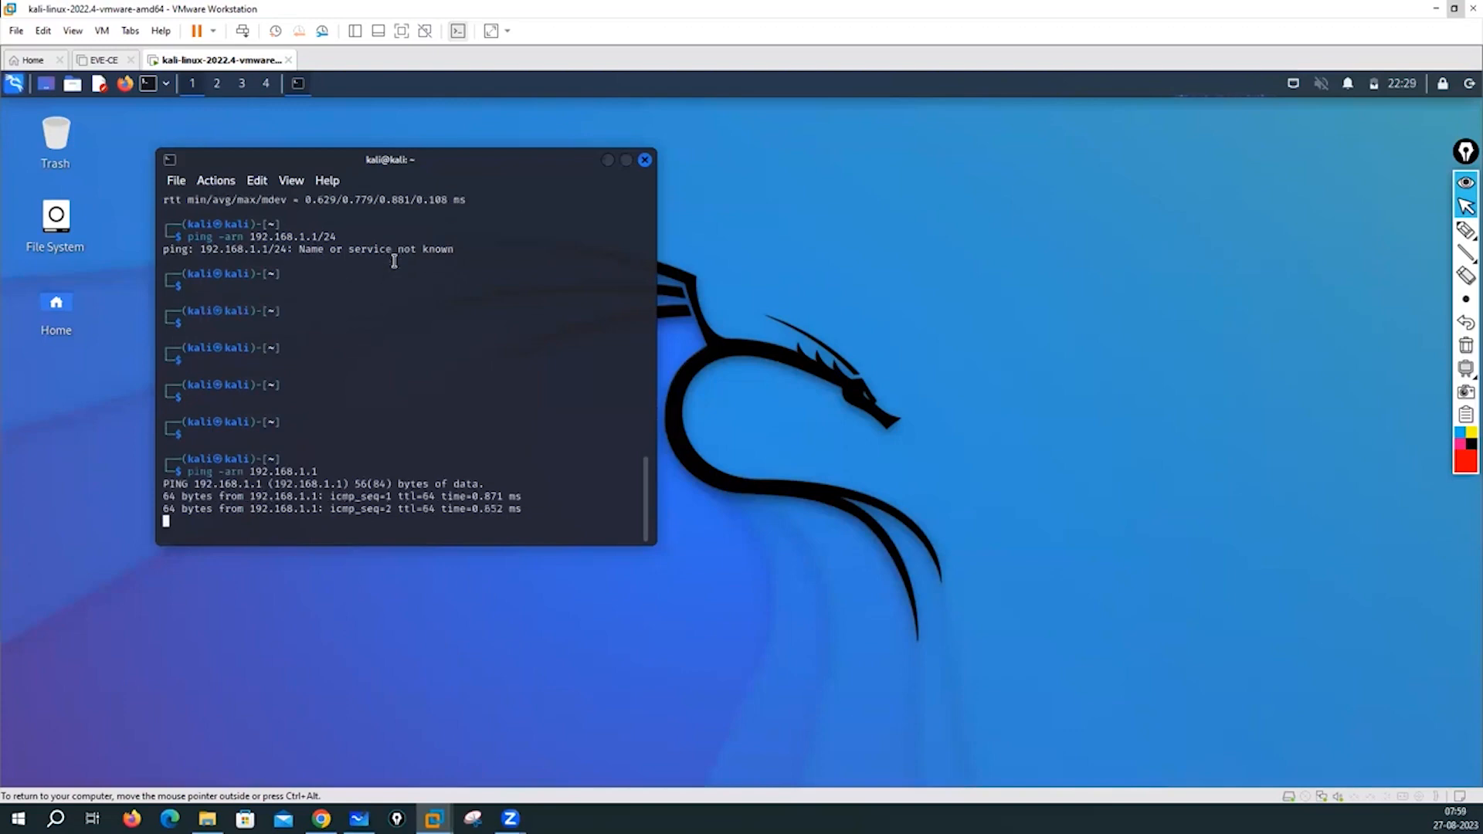
pyautogui.hotkey('ctrl', 'c')
pyautogui.press('Return')
pyautogui.press('Return')
pyautogui.press('Return')
pyautogui.press('Return')
pyautogui.press('Return')
pyautogui.press('Return')
pyautogui.press('Return')
pyautogui.press('Return')
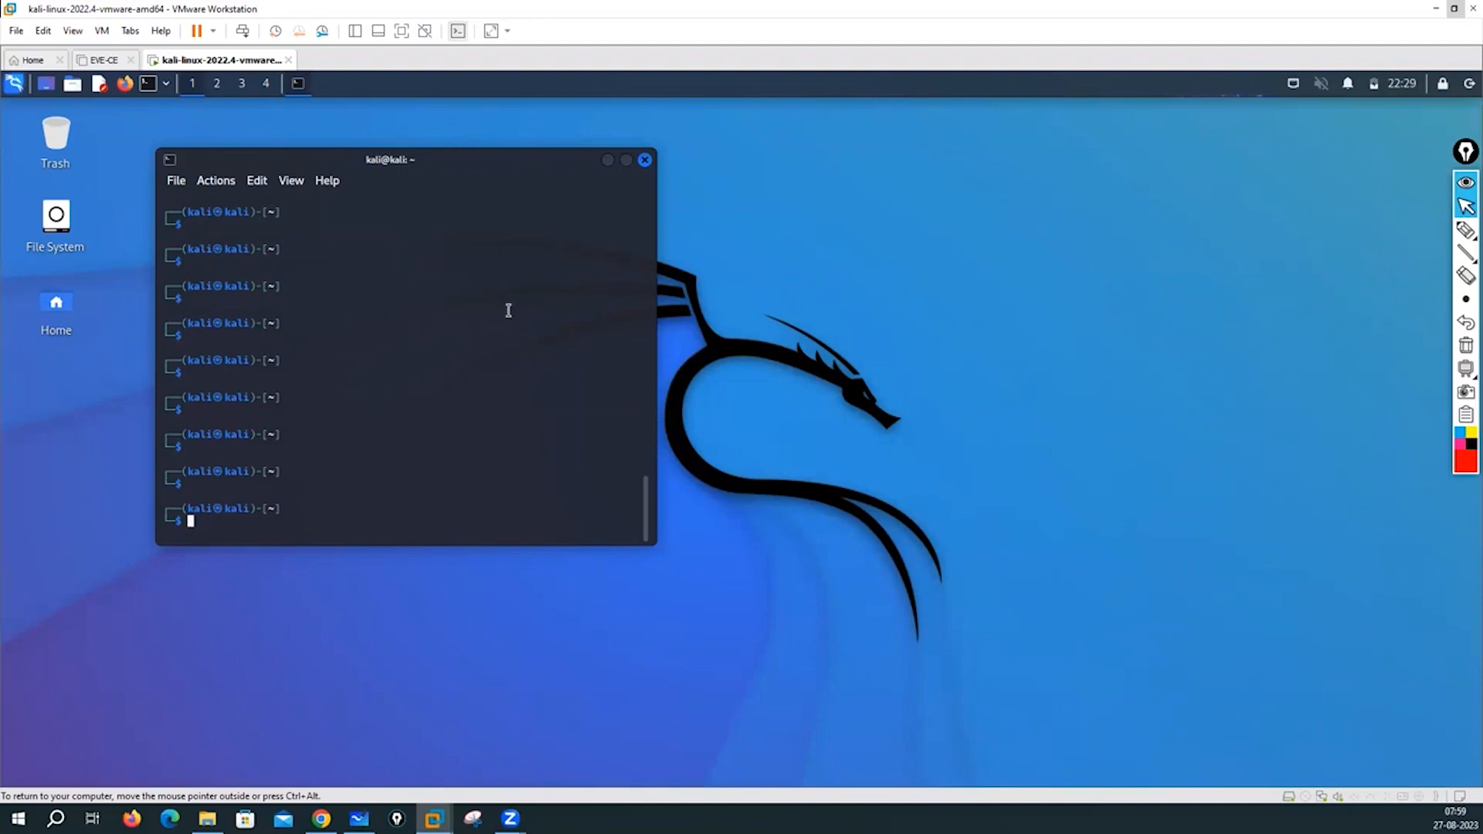
pyautogui.click(12, 88)
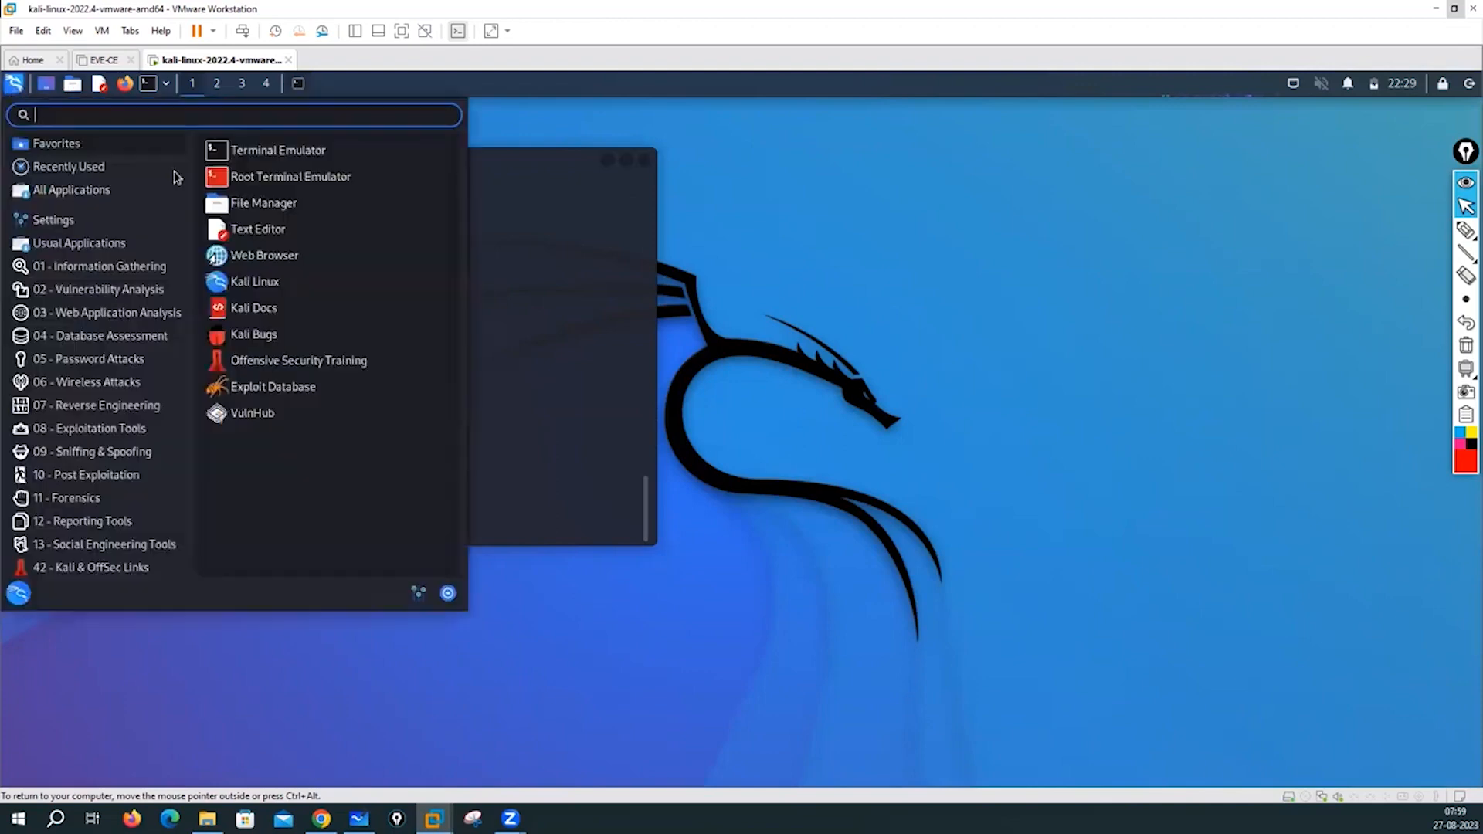
pyautogui.click(52, 220)
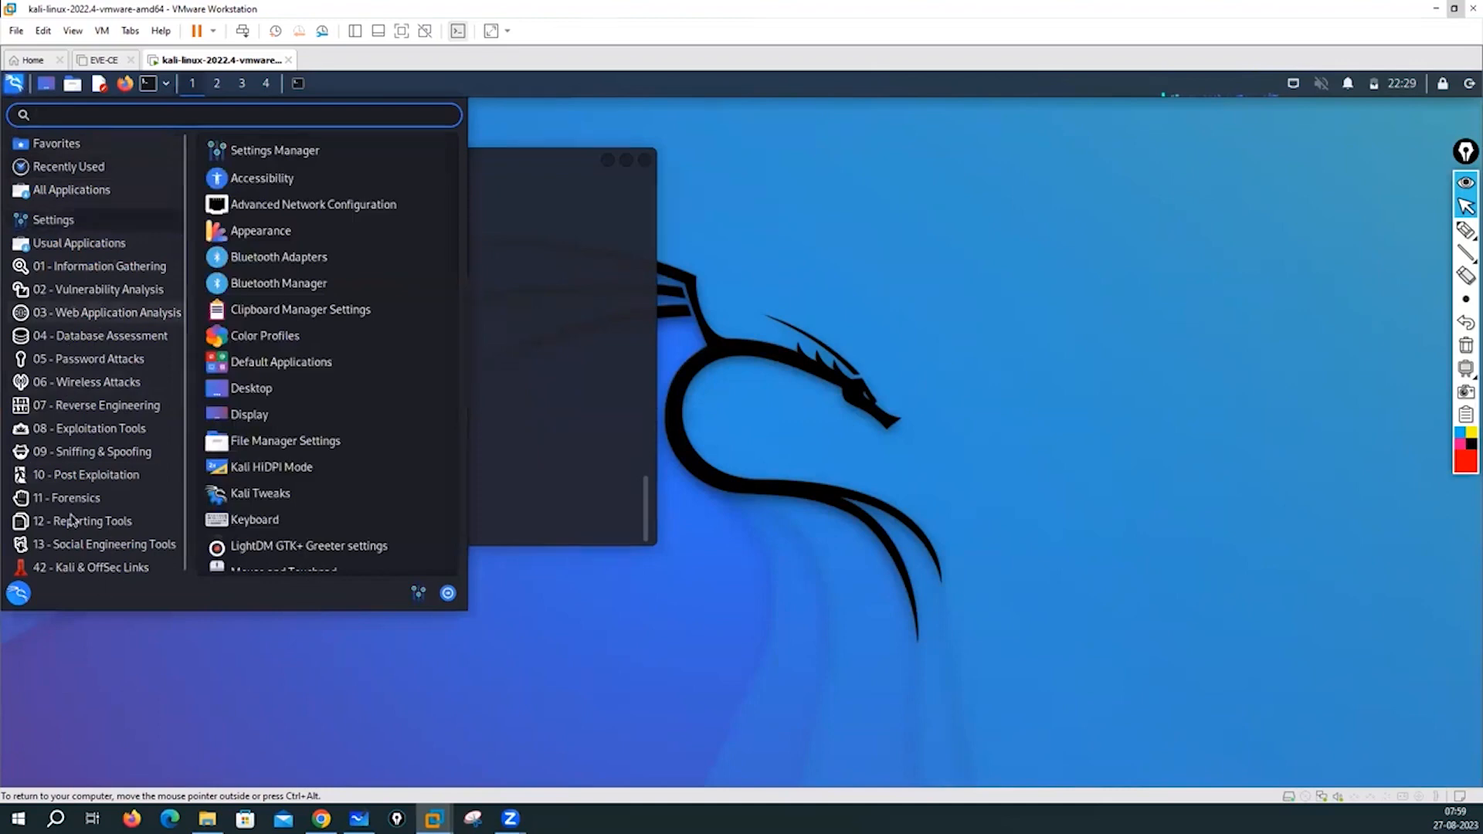
pyautogui.click(77, 289)
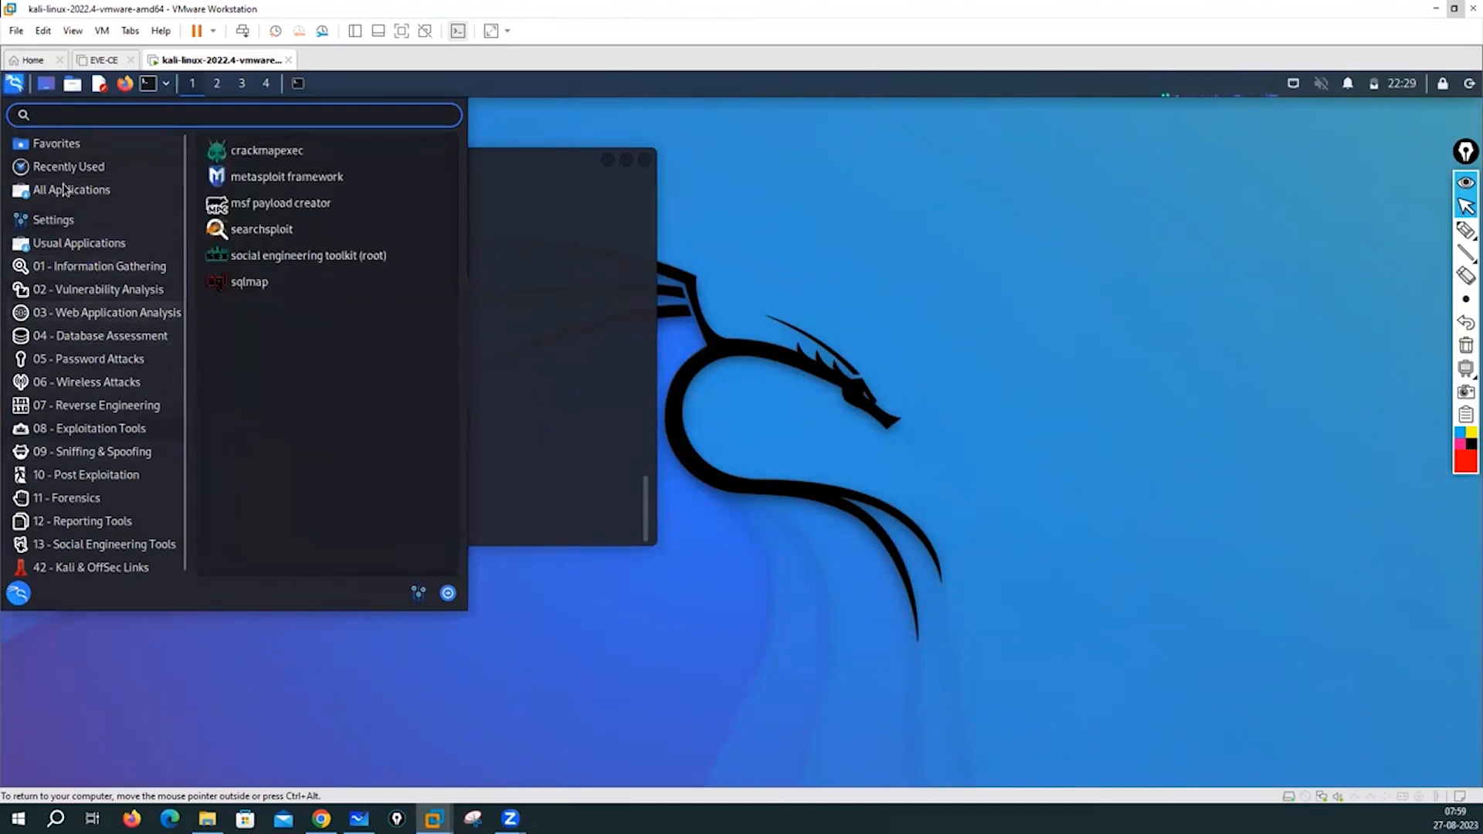
pyautogui.click(101, 335)
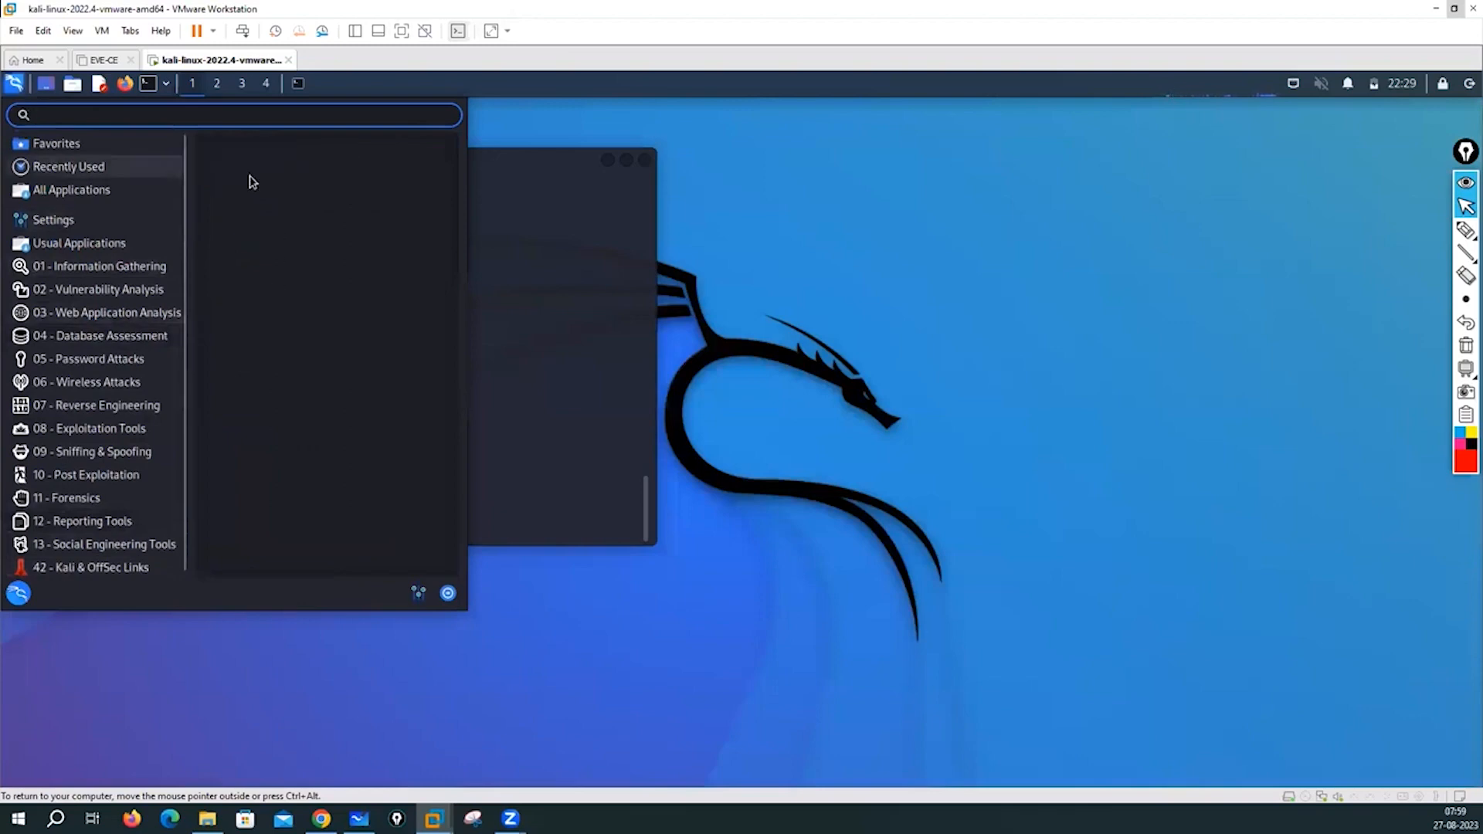
pyautogui.click(56, 143)
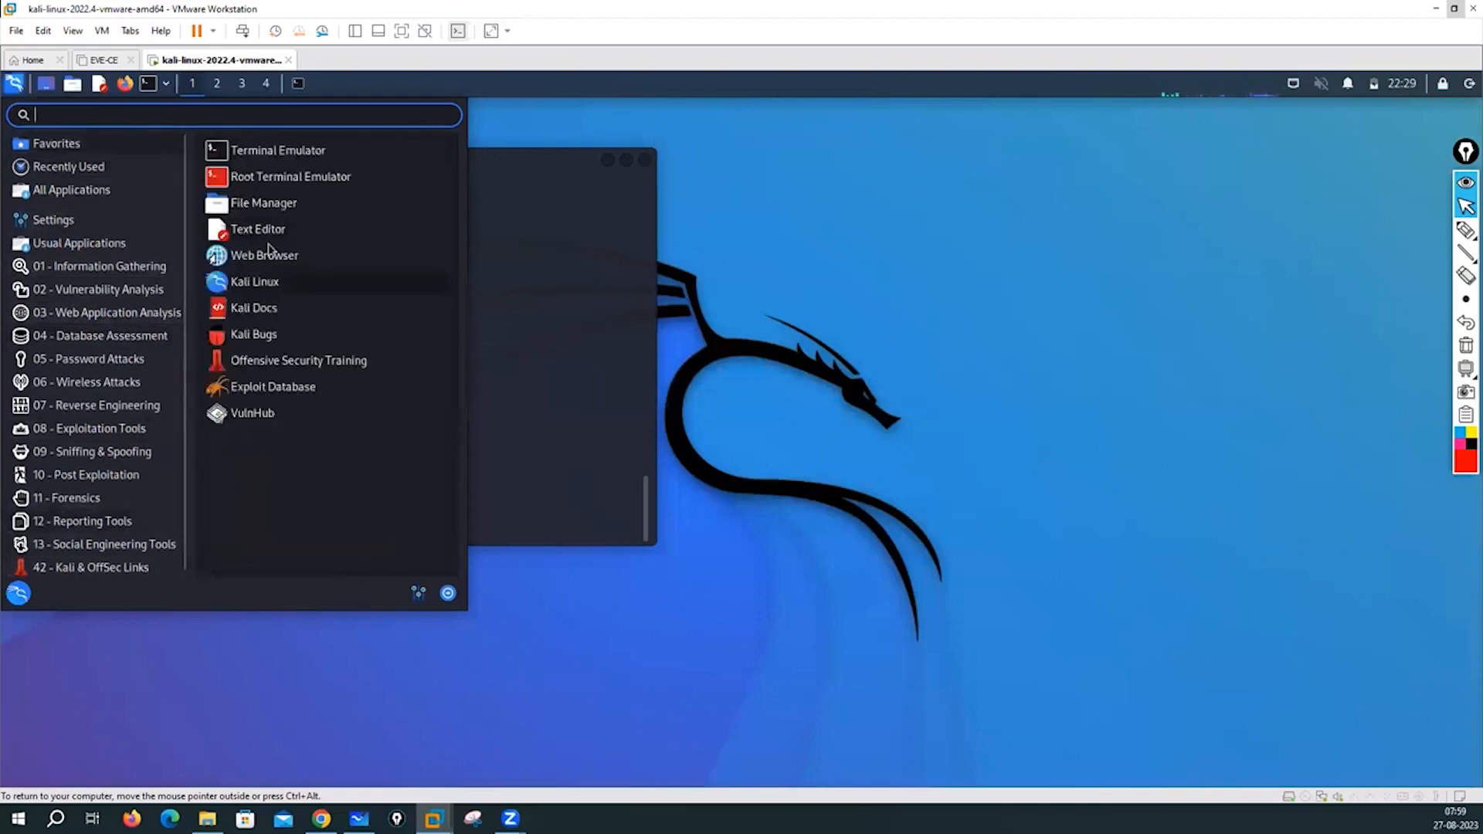
pyautogui.click(536, 352)
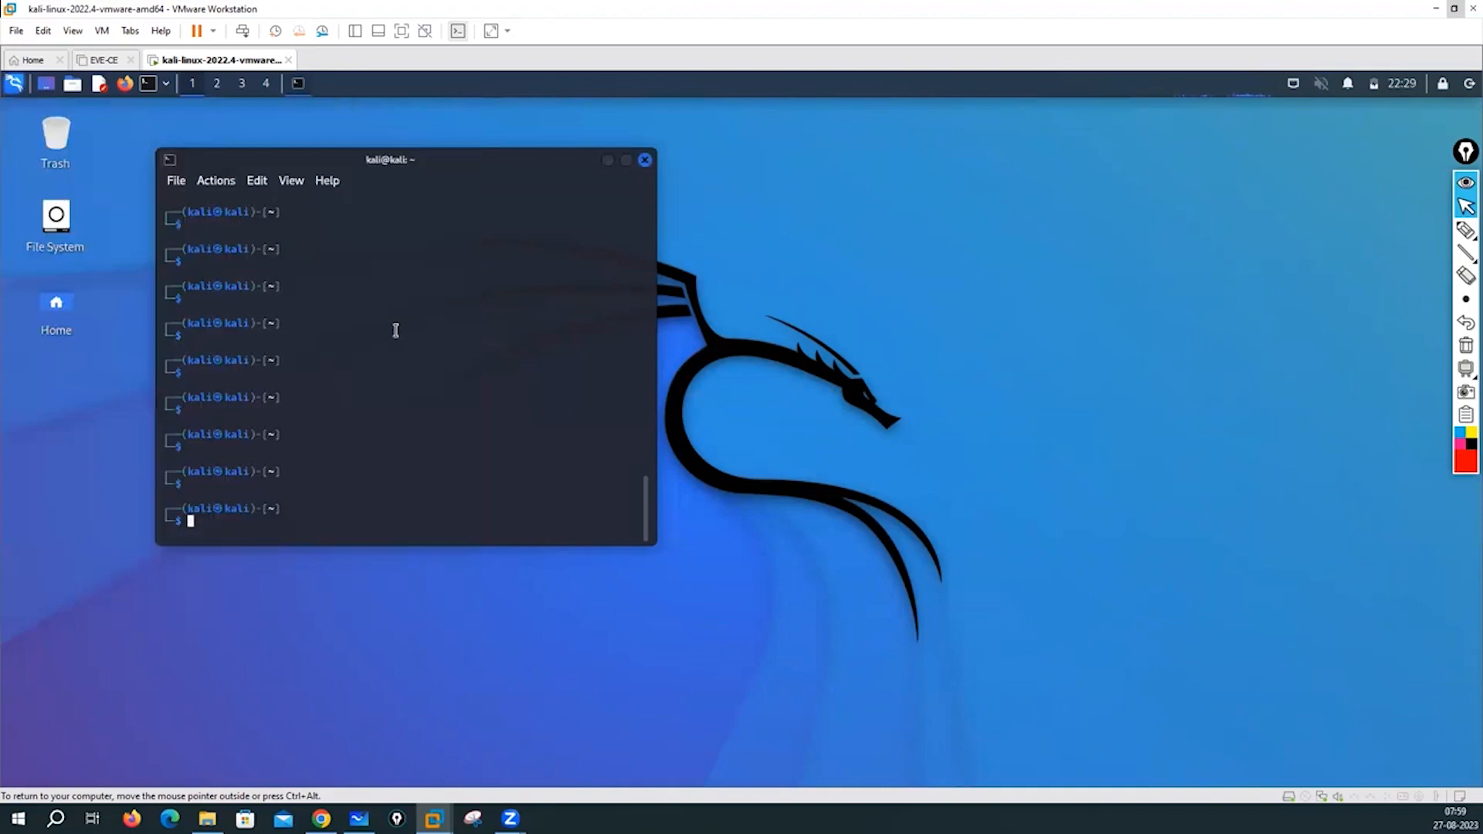
# - Run ping --help and scroll up to view the full options listing
pyautogui.write('ping -help')
pyautogui.press('Left')
pyautogui.press('Left')
pyautogui.press('Left')
pyautogui.press('Left')
pyautogui.write('-')
pyautogui.press('Return')
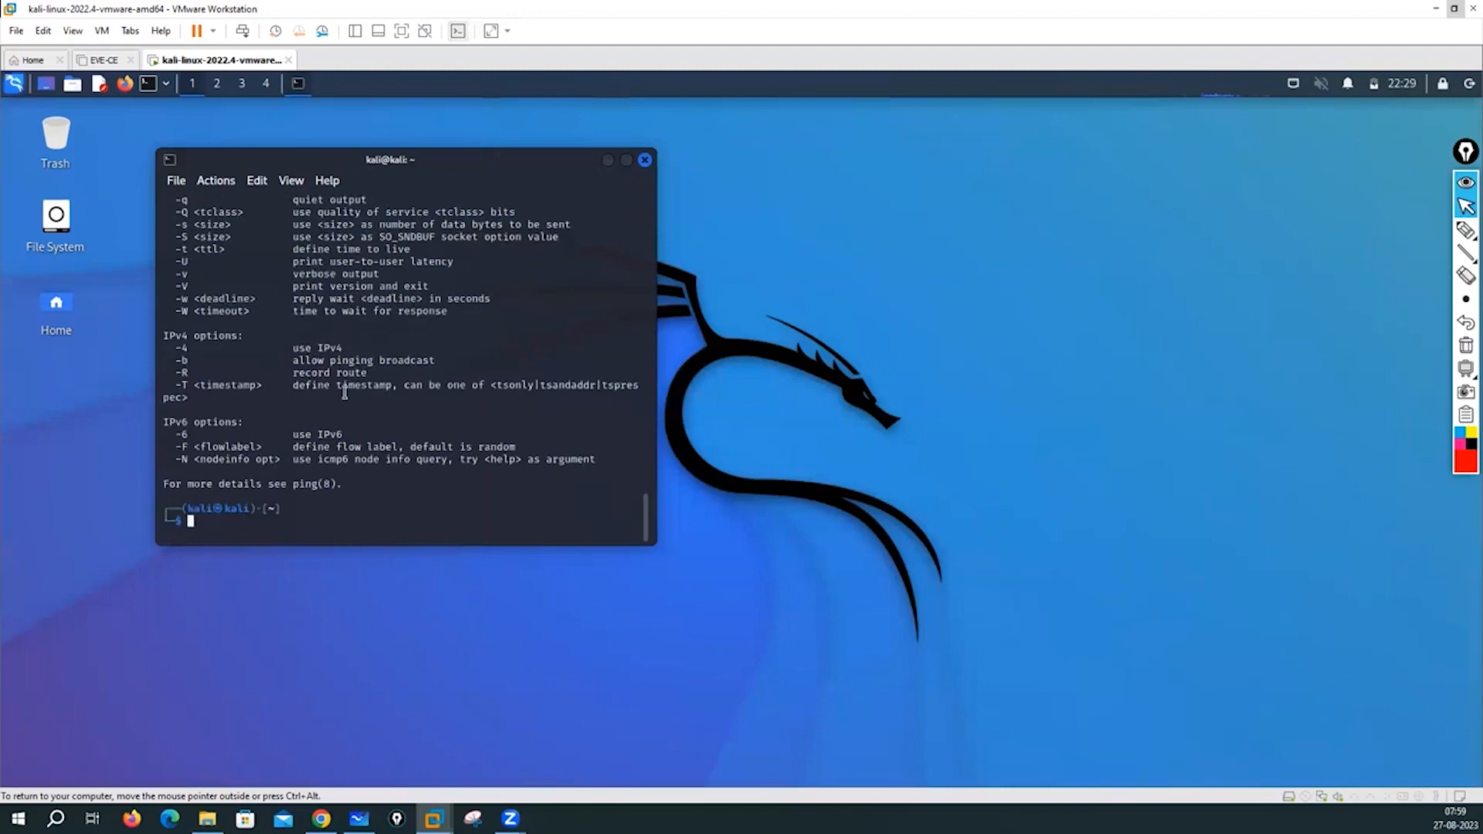
pyautogui.scroll(6, 345, 392)
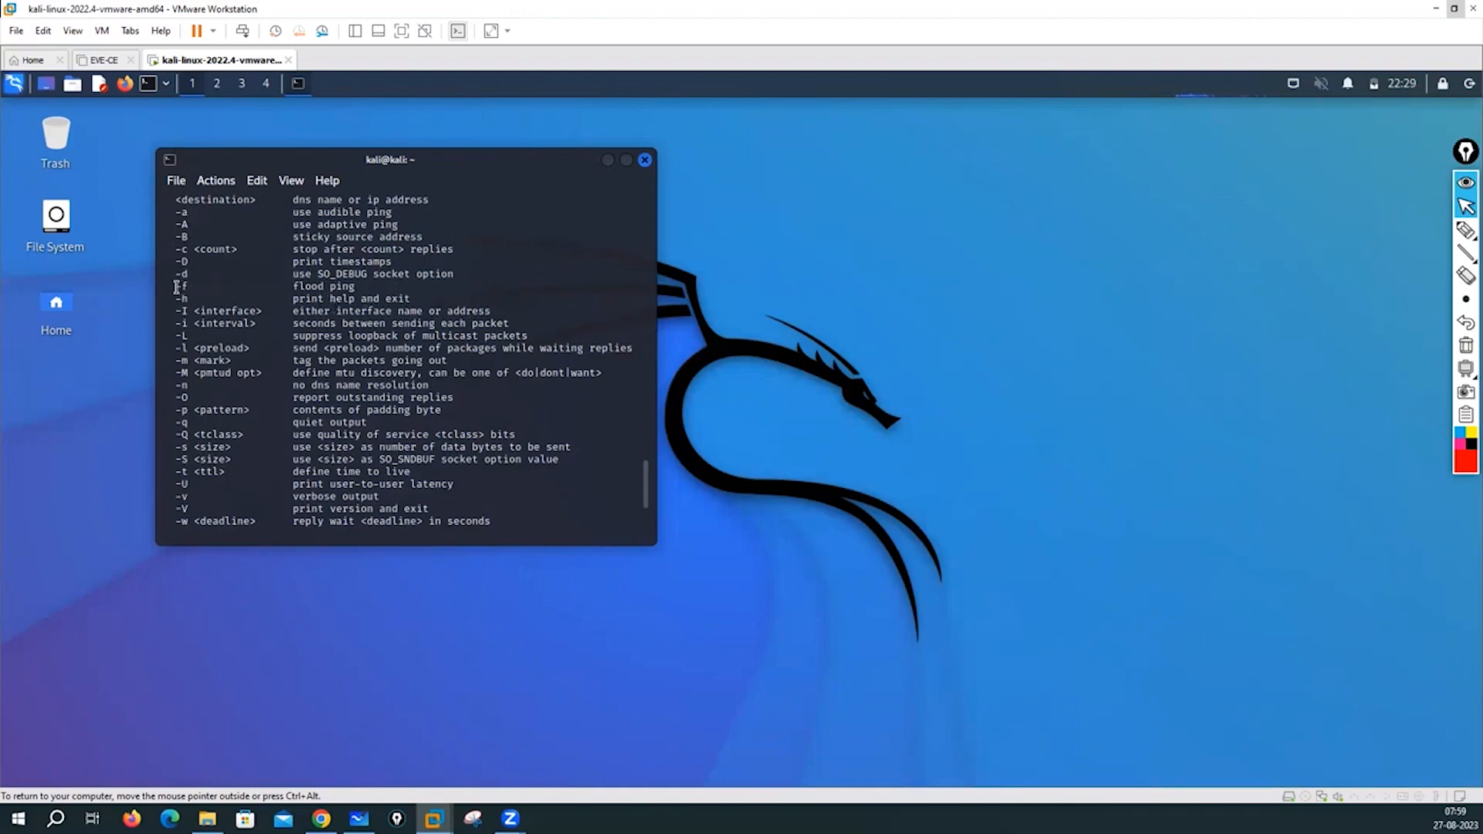
# - Highlight the -f, -n, -O, -p and -q through -t <ttl> option lines, then start a new ping command
pyautogui.tripleClick(367, 283)
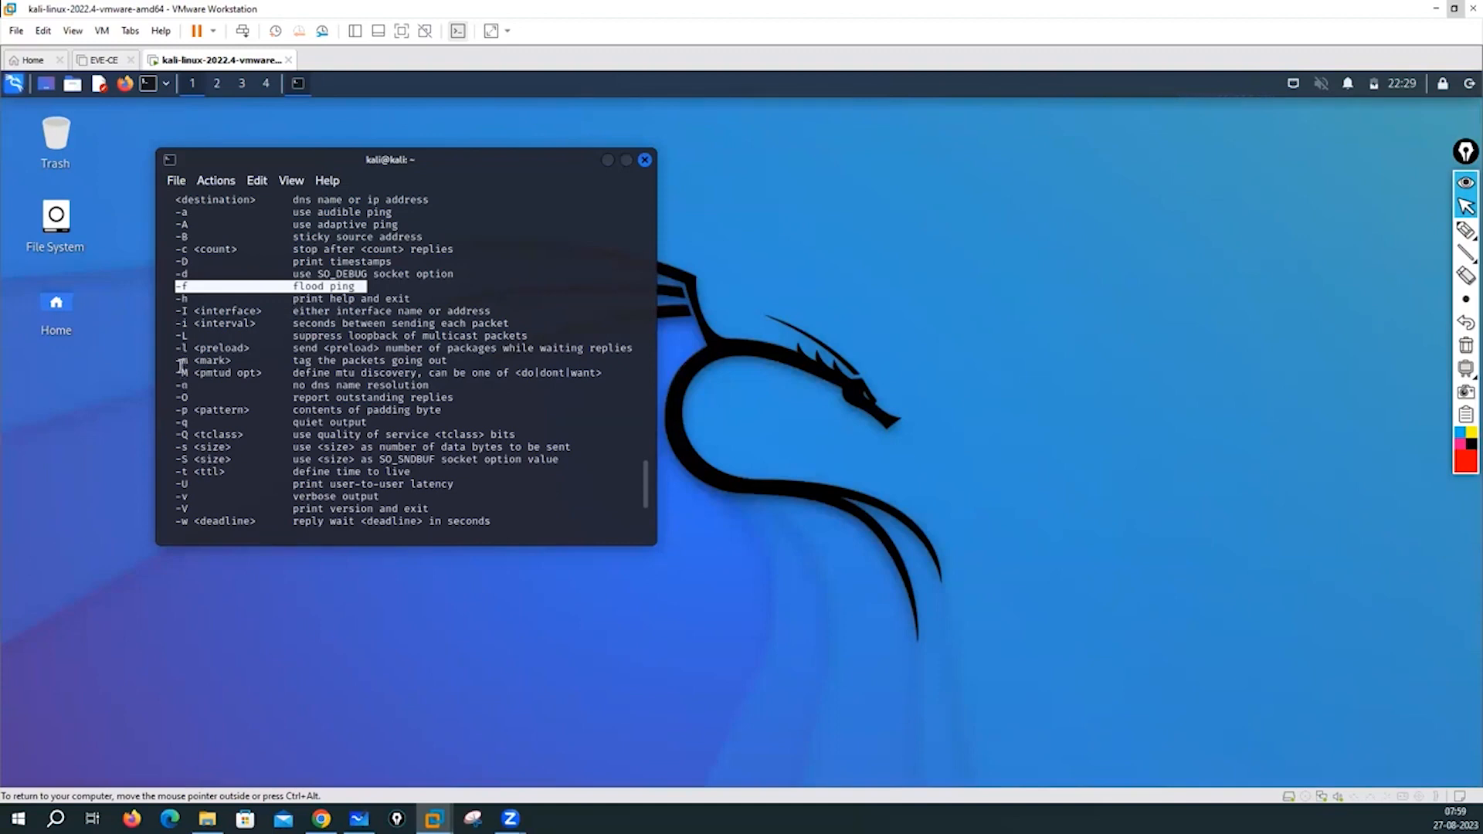
pyautogui.moveTo(176, 372)
pyautogui.mouseDown()
pyautogui.moveTo(417, 374)
pyautogui.moveTo(166, 390)
pyautogui.mouseUp()
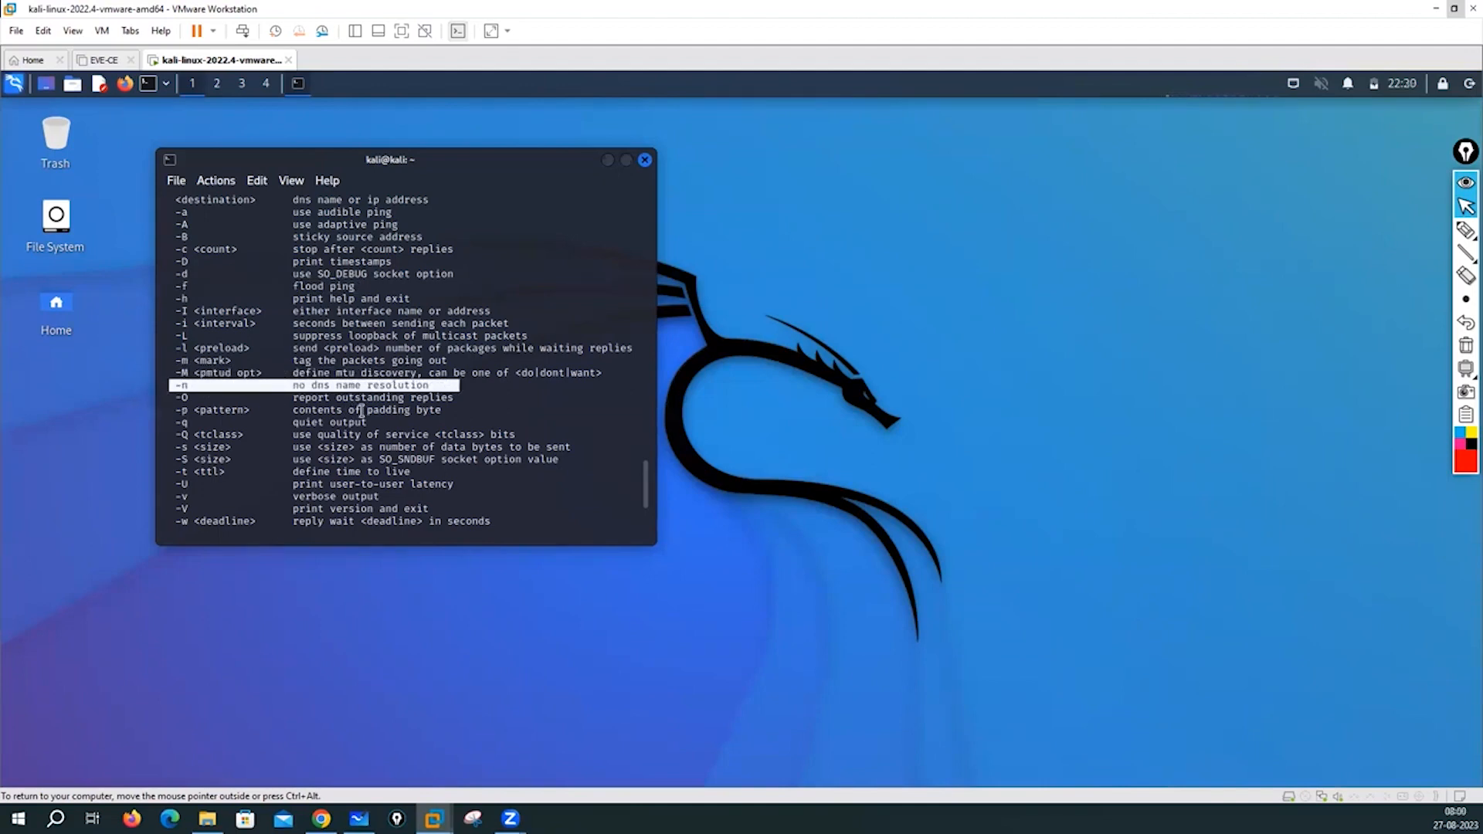
pyautogui.moveTo(503, 410); pyautogui.dragTo(170, 397)
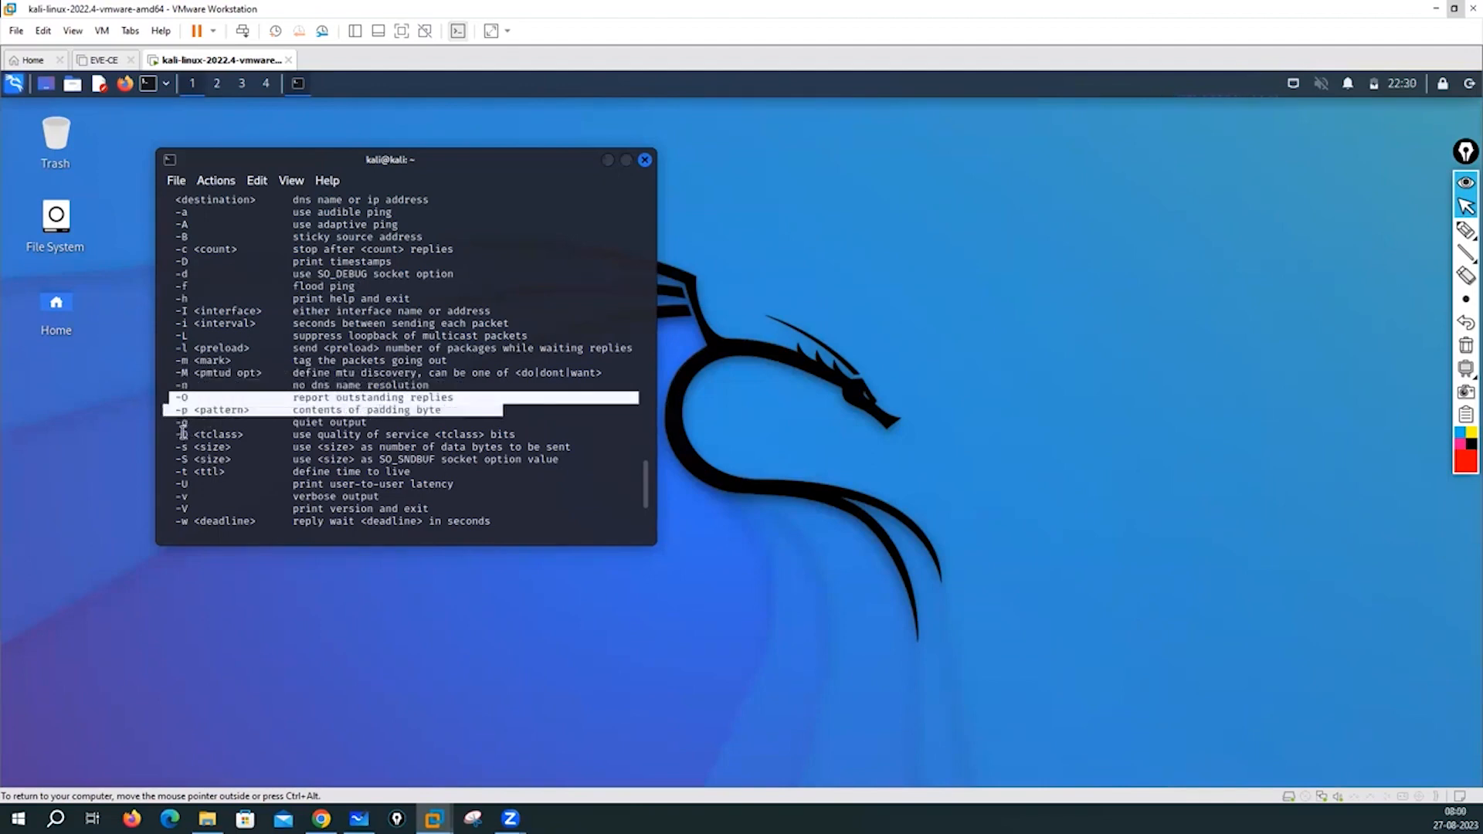
pyautogui.click(179, 427)
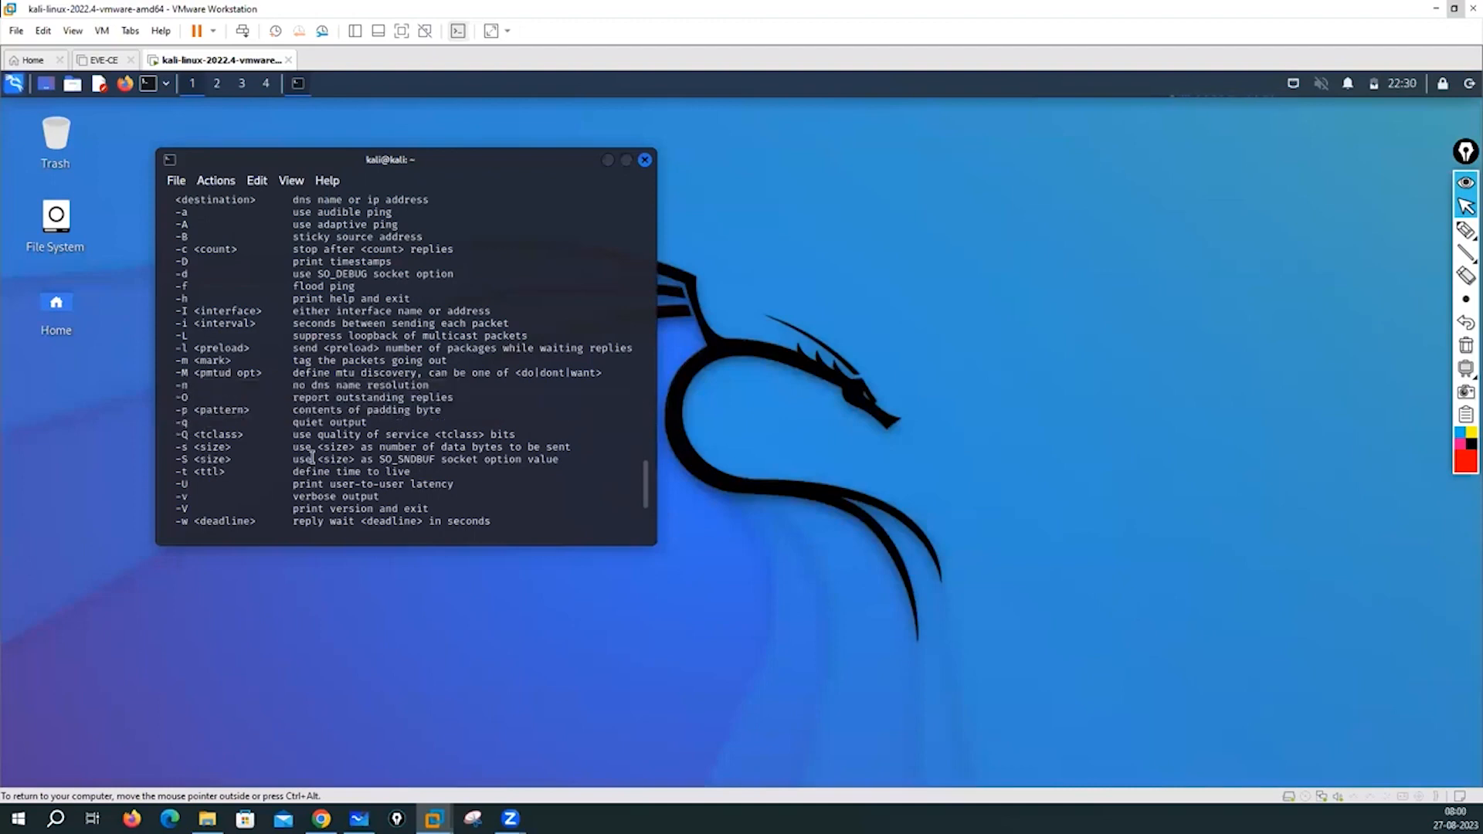
pyautogui.moveTo(182, 421); pyautogui.dragTo(197, 498)
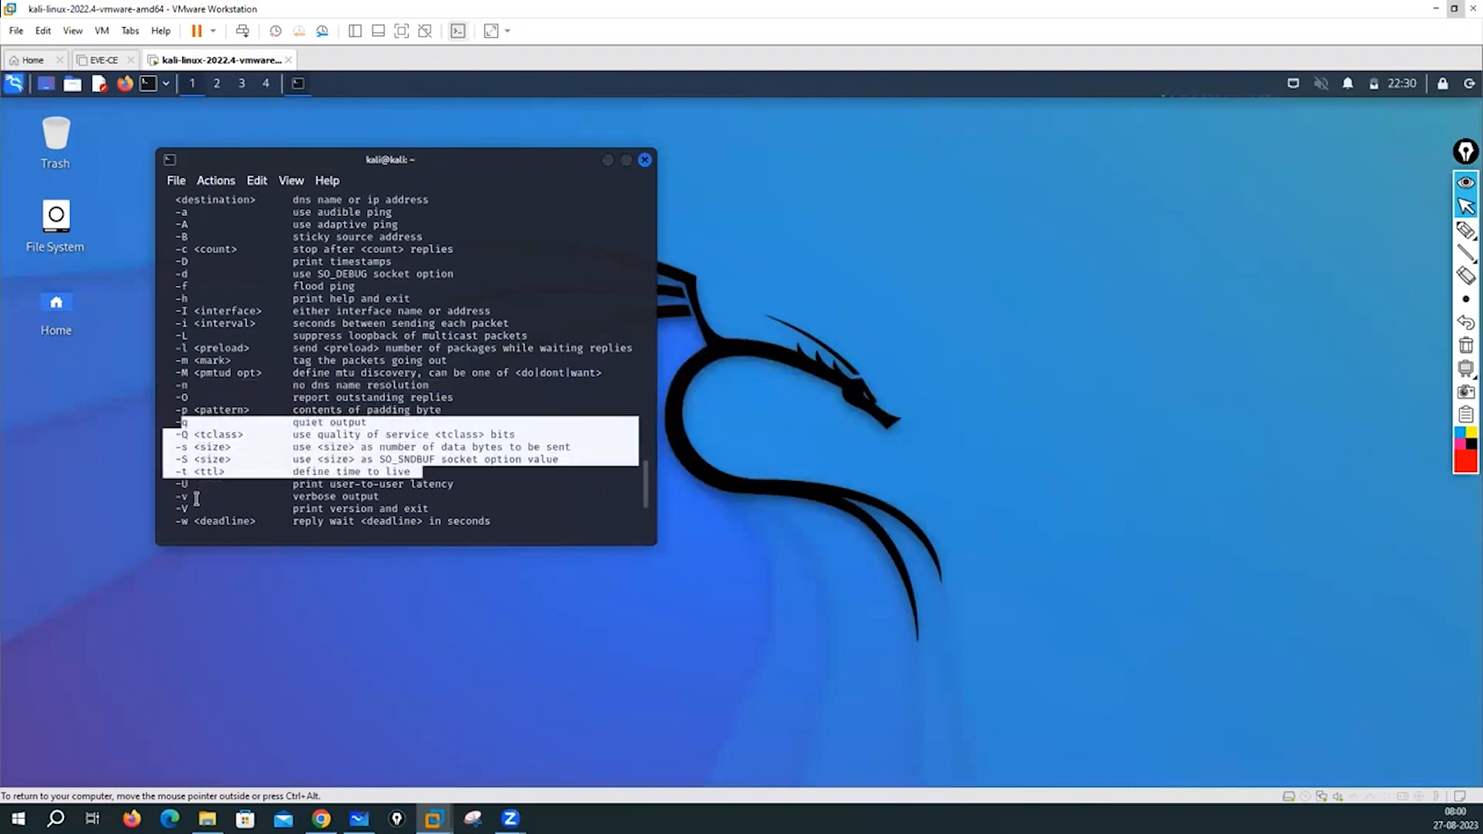
pyautogui.click(215, 366)
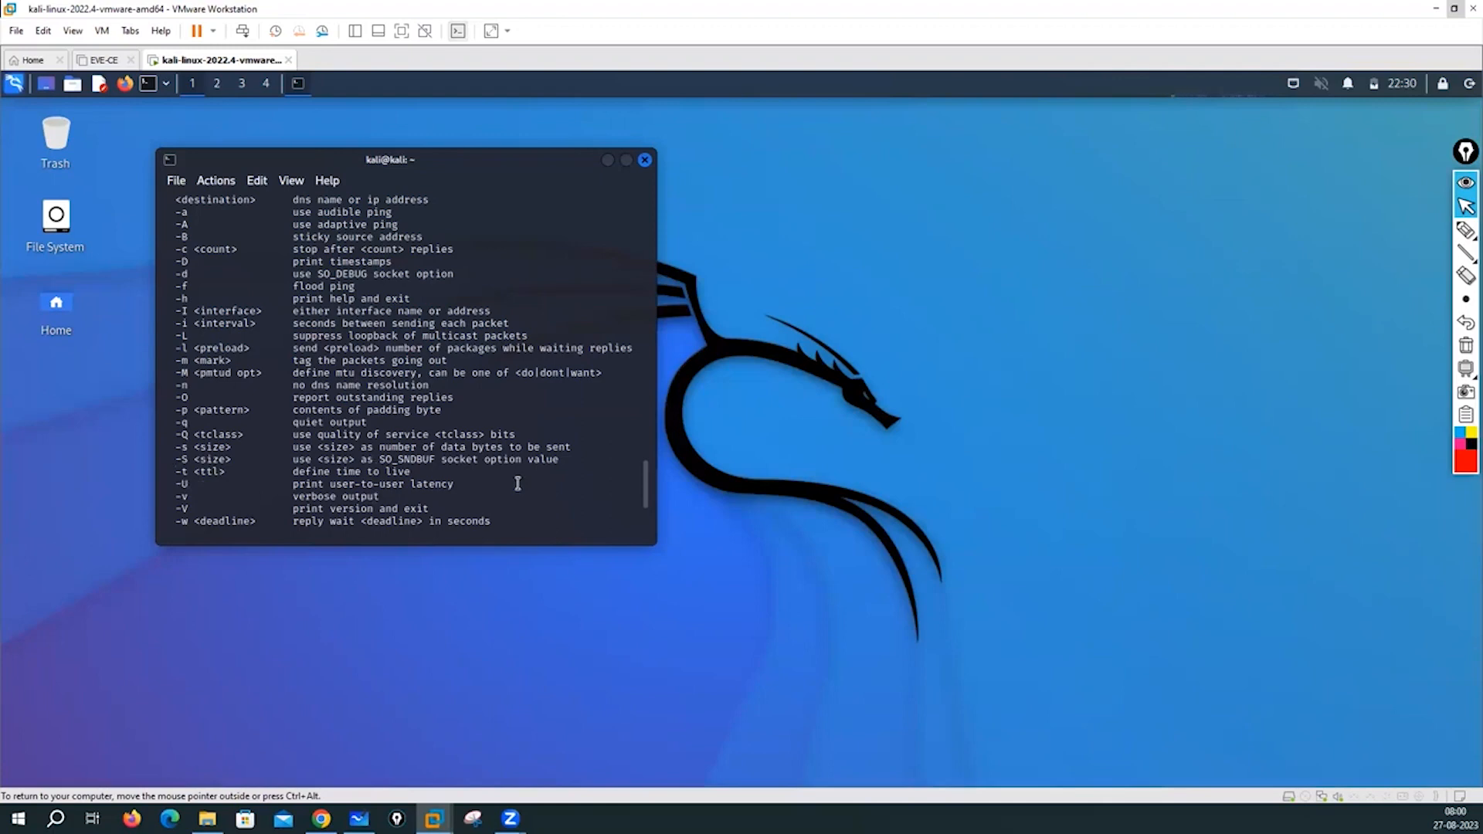
pyautogui.scroll(-1, 276, 515)
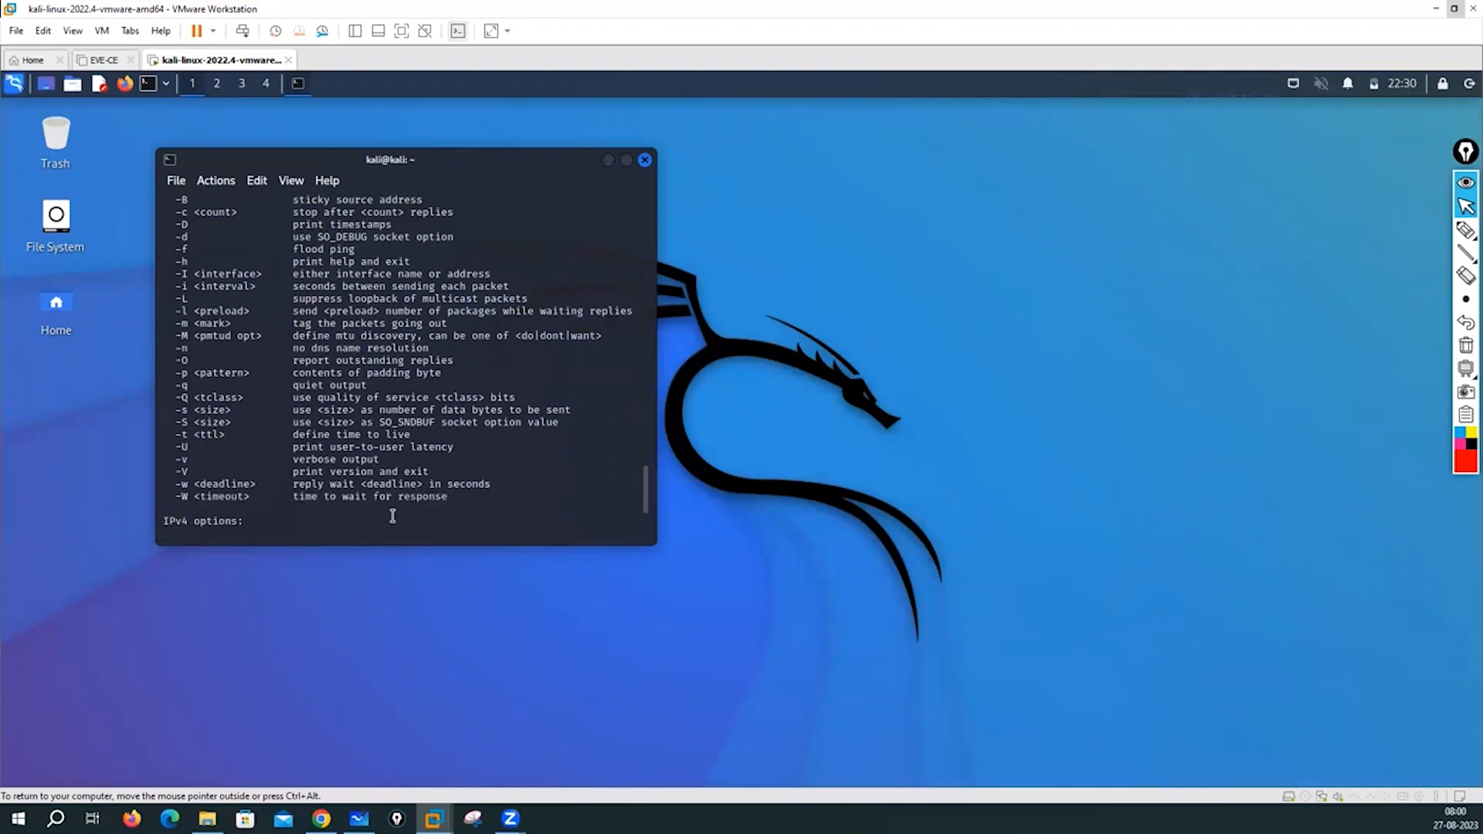
pyautogui.press('Return')
pyautogui.press('Return')
pyautogui.press('Return')
pyautogui.press('Return')
pyautogui.write('ping -f 192.168.1.')
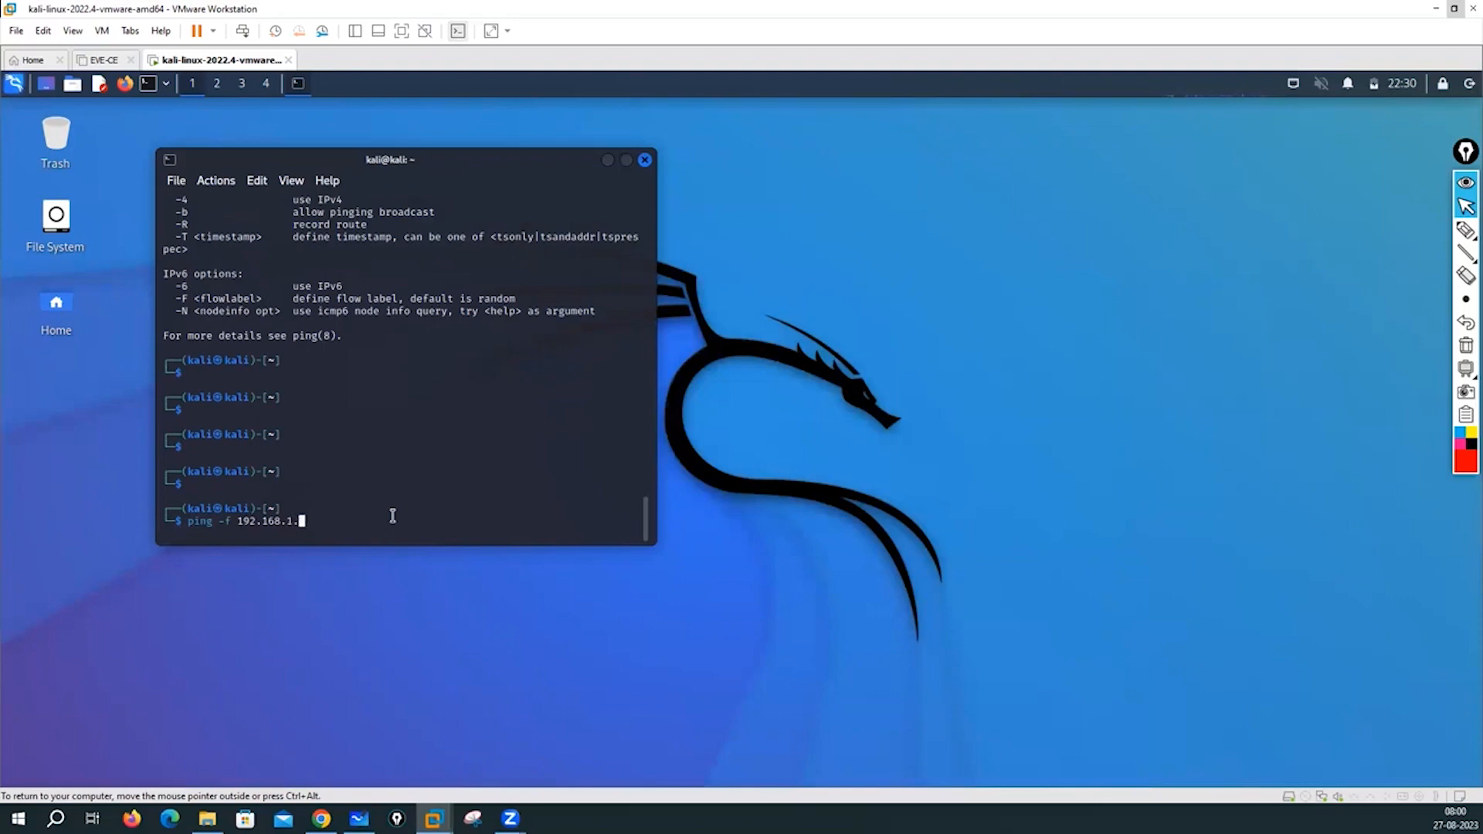
# - Finish the flood ping target as 192.168.1.1/24
pyautogui.write('1/24')
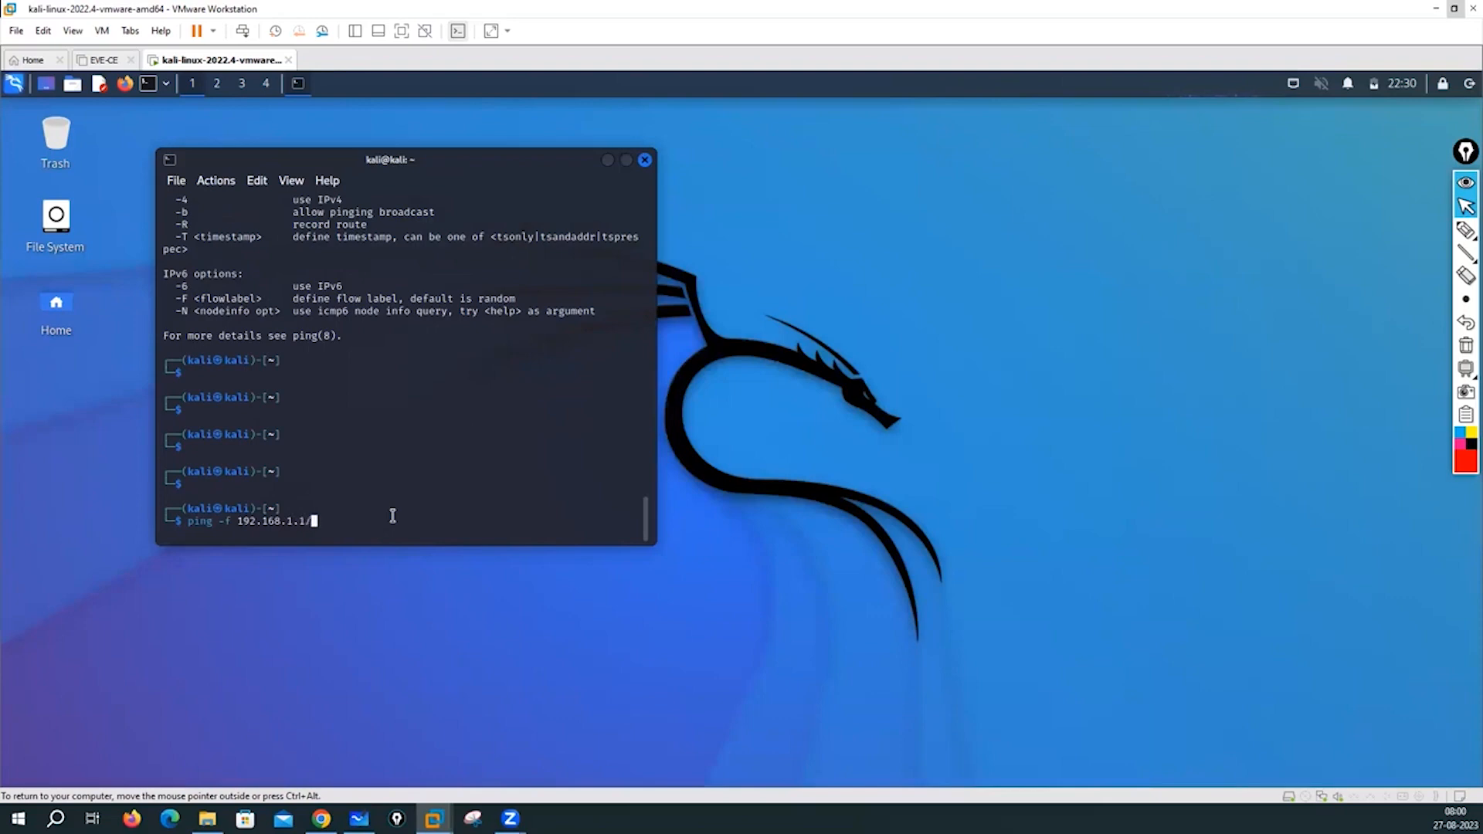
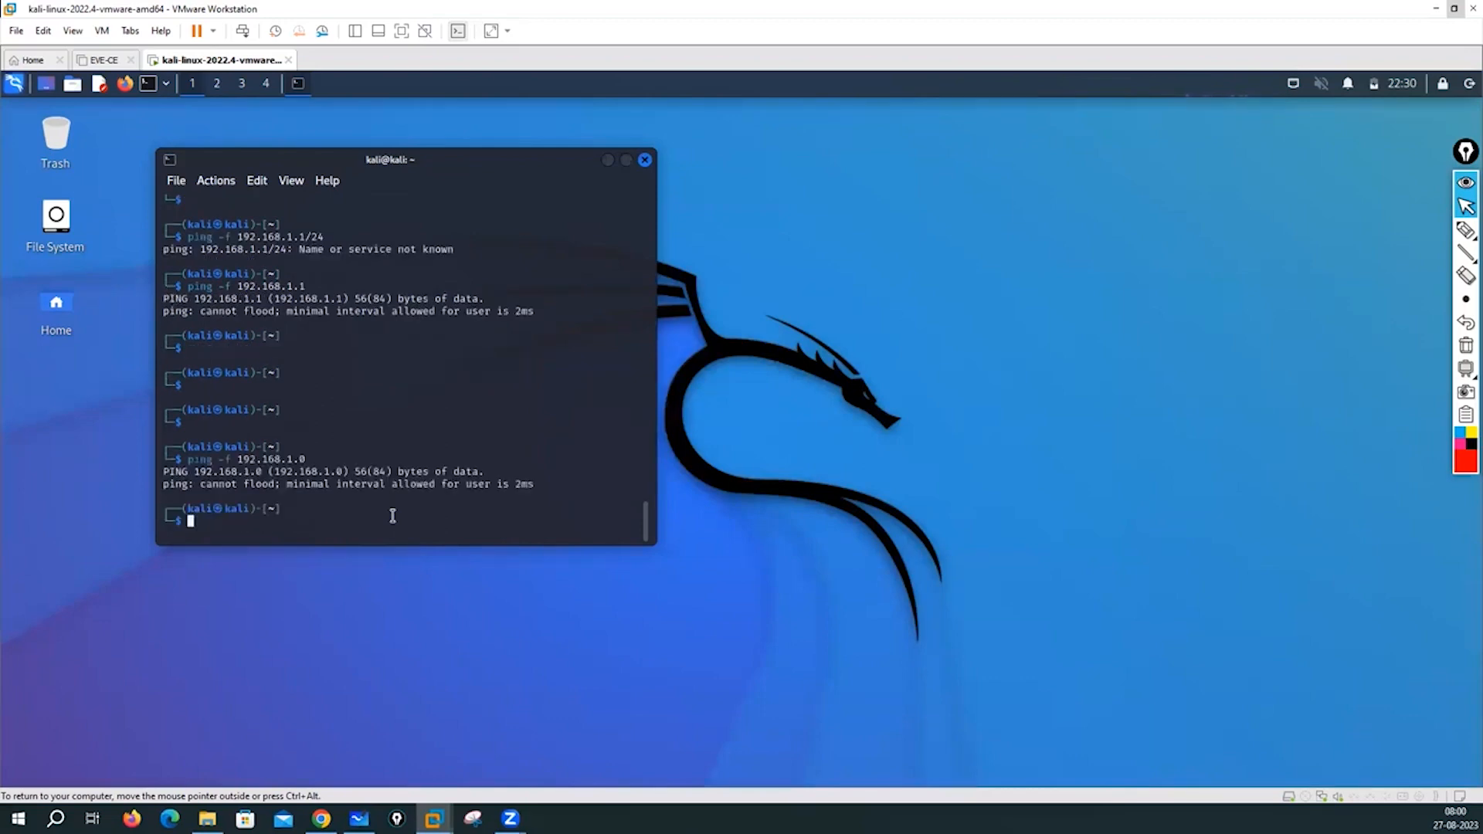
# - Add empty prompt lines beneath the failed `ping -f 192.168.1.0` output in the Kali terminal
pyautogui.press('Return')
pyautogui.press('Return')
pyautogui.press('Return')
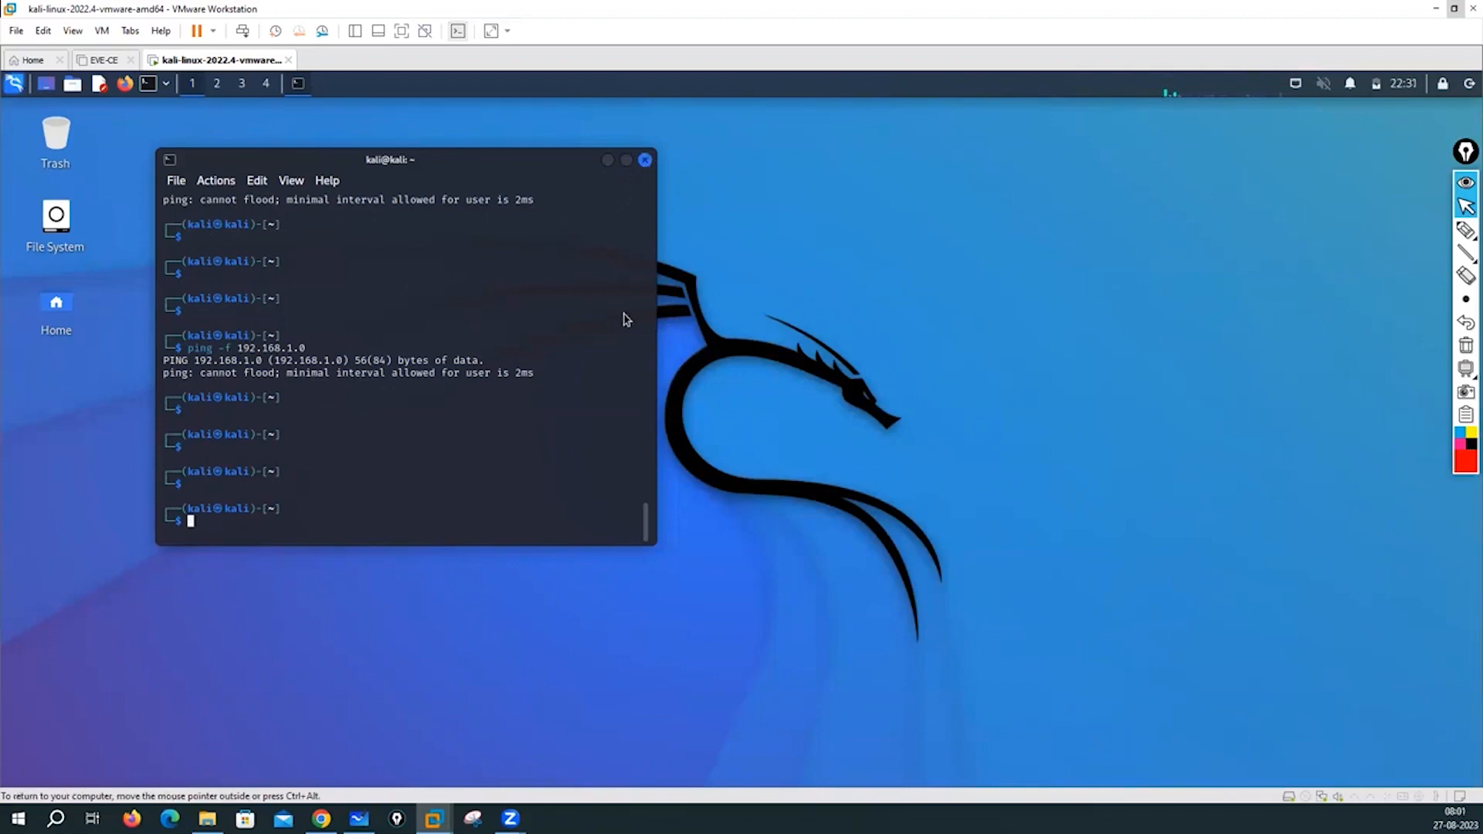
# - Close the terminal in the Kali 2022.4 VM, leaving only its empty desktop
pyautogui.click(645, 160)
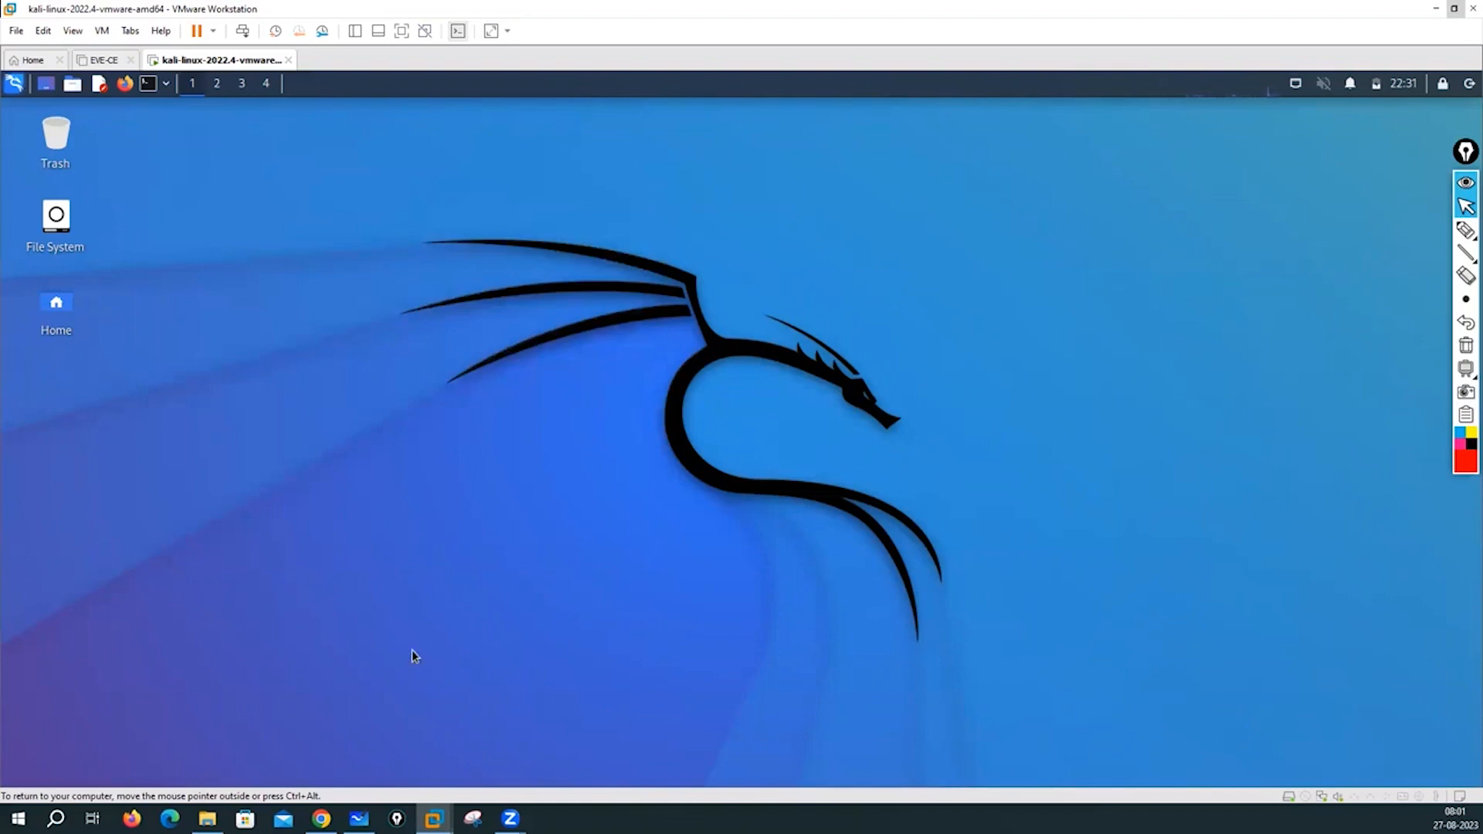
pyautogui.click(125, 85)
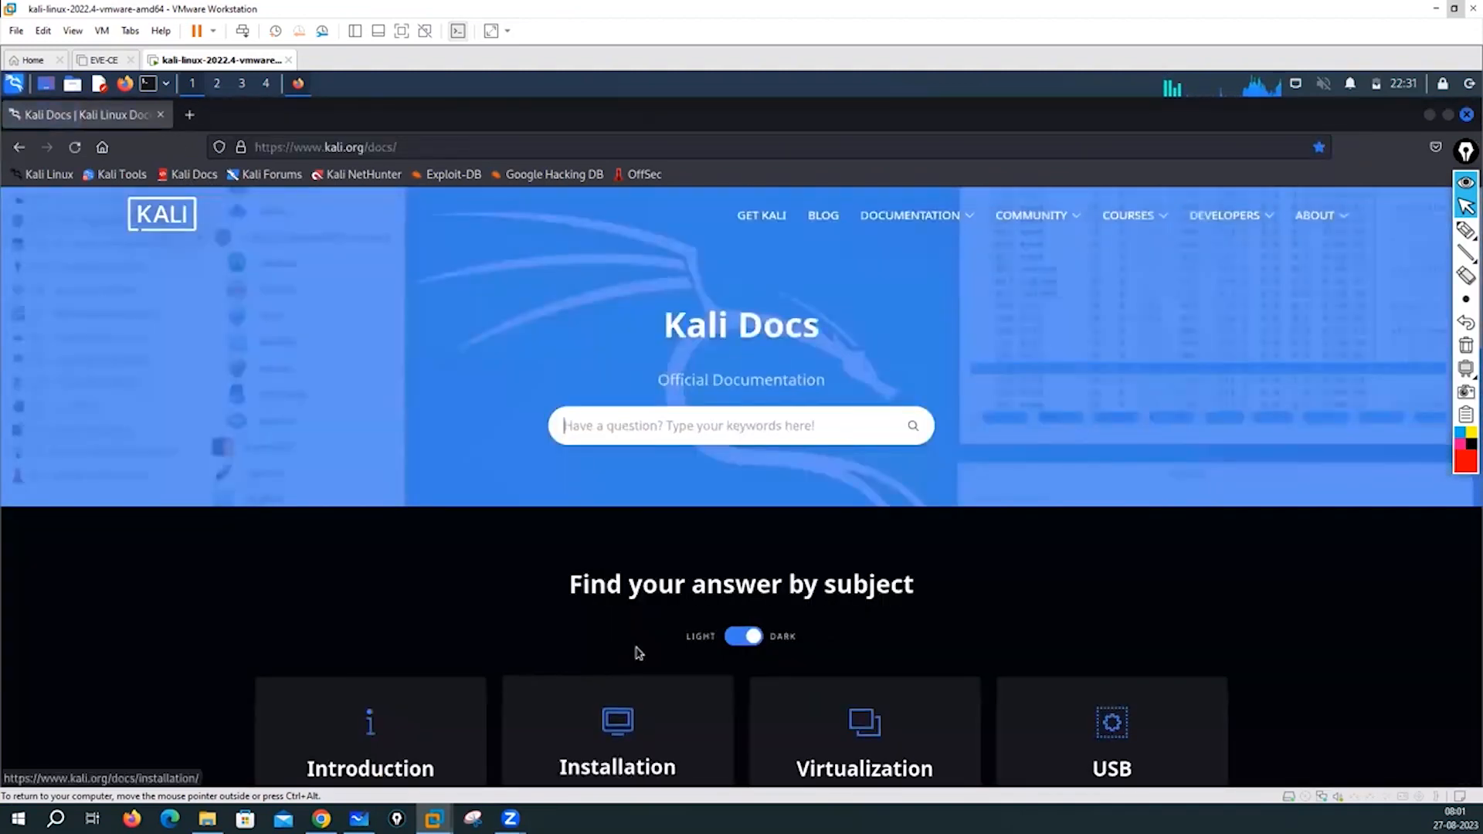
pyautogui.scroll(-15, 638, 653)
pyautogui.scroll(5, 684, 461)
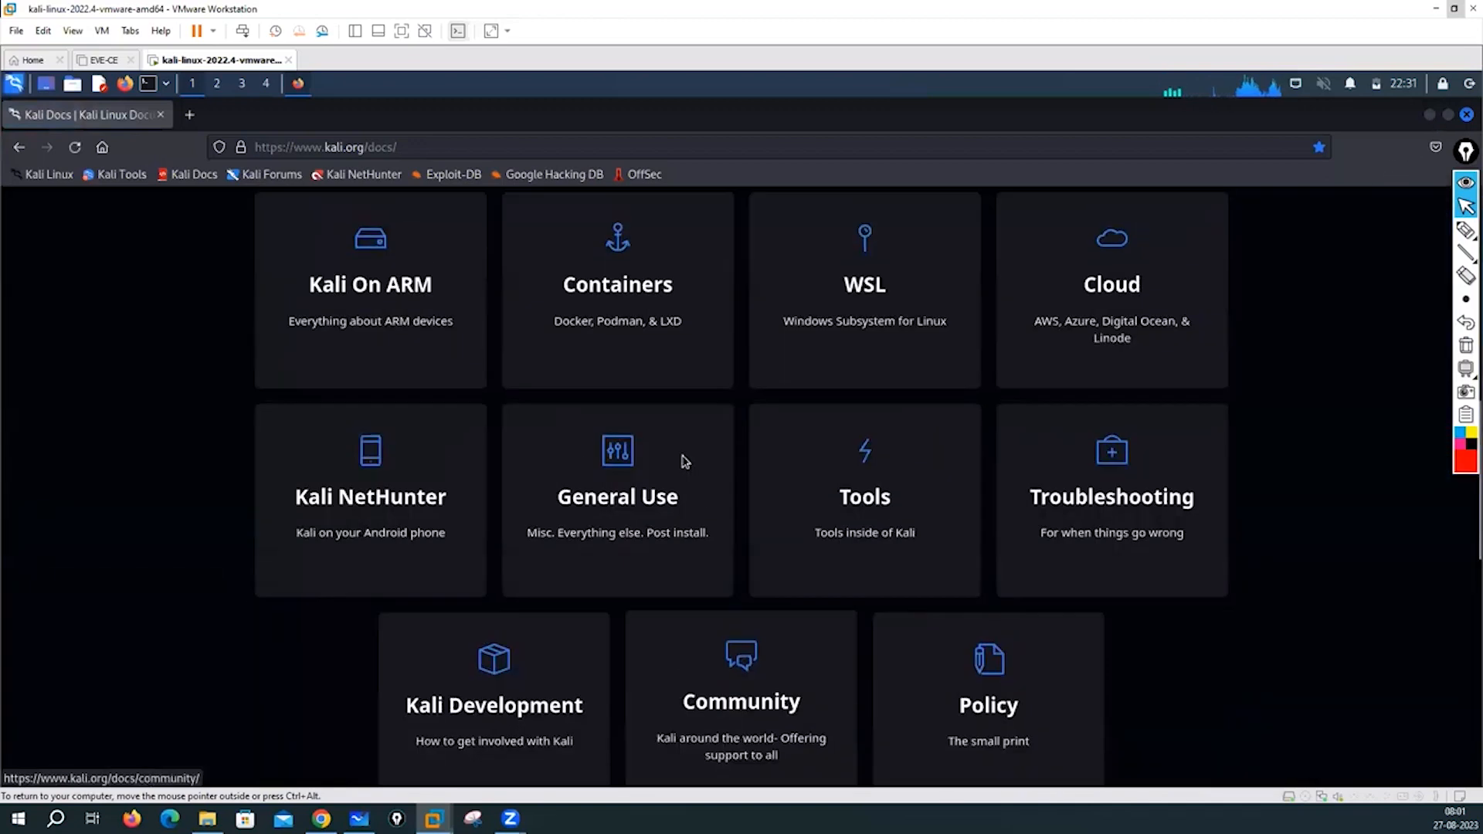
pyautogui.scroll(3, 327, 375)
pyautogui.scroll(5, 327, 374)
pyautogui.click(160, 114)
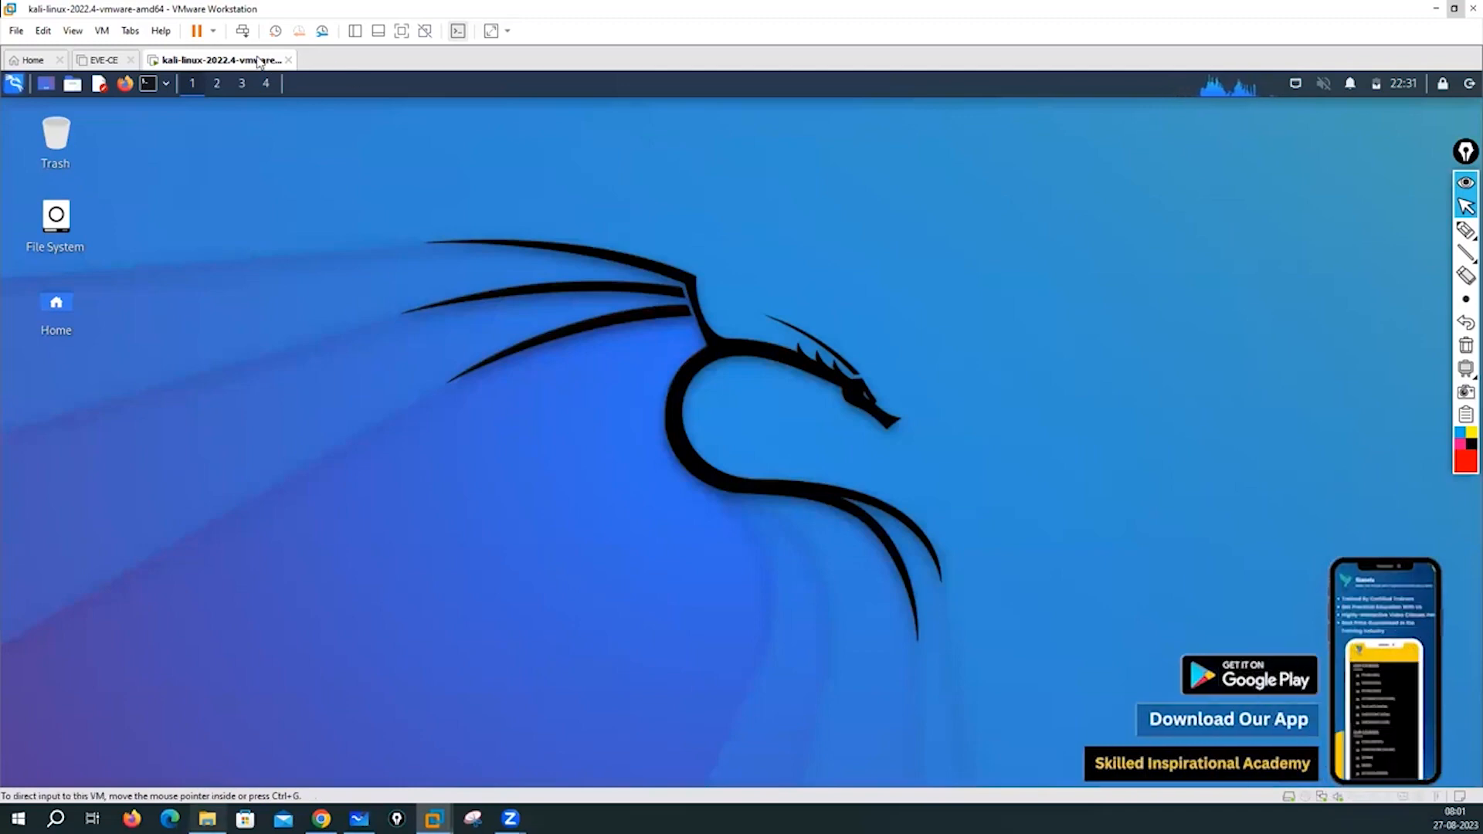
# - Open the kali-linux-2023.3 .vmx file from Explorer in VMware Workstation and power the VM on
pyautogui.hotkey('alt', 'Tab')
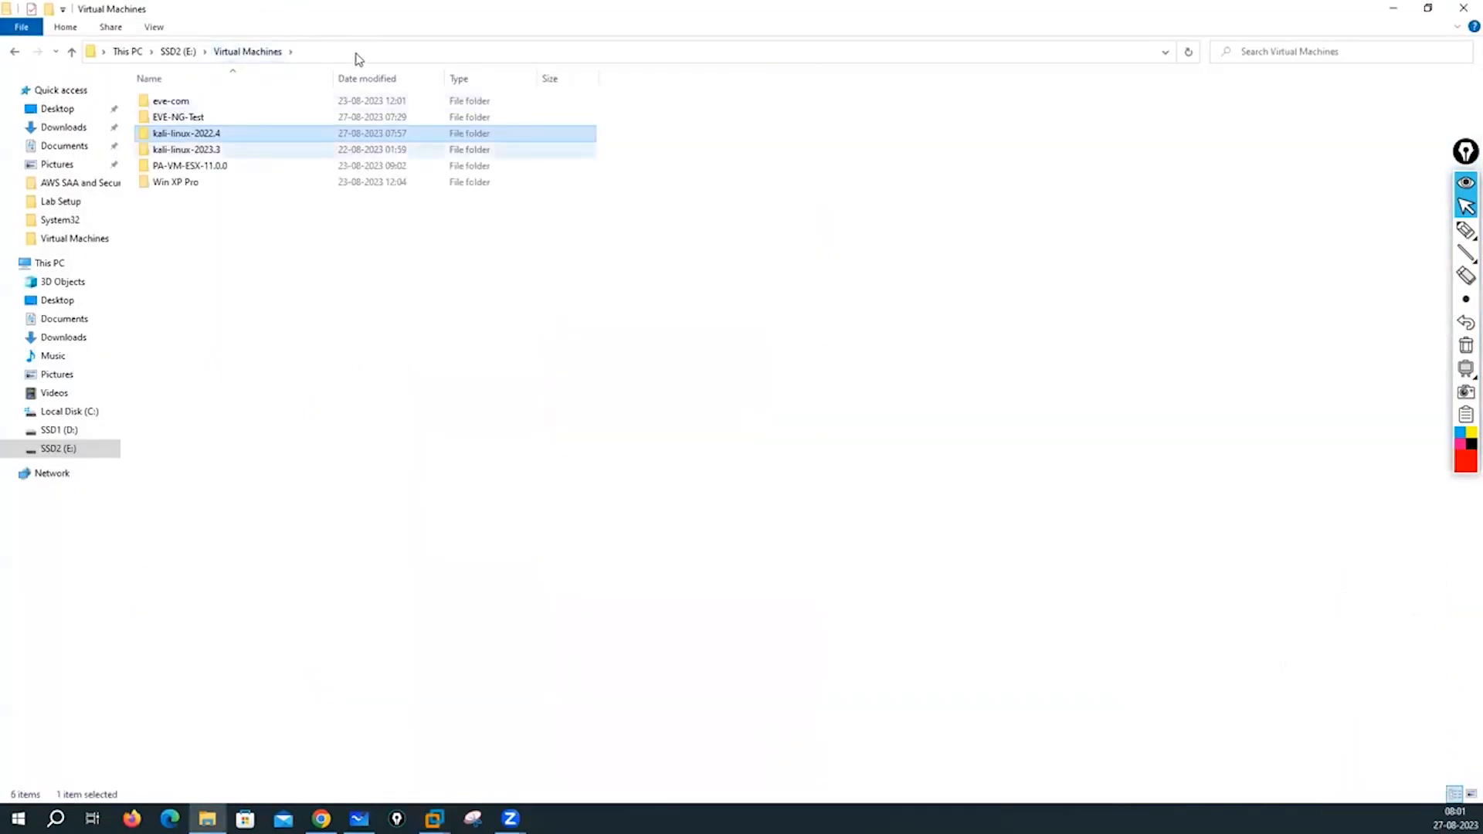
pyautogui.doubleClick(224, 150)
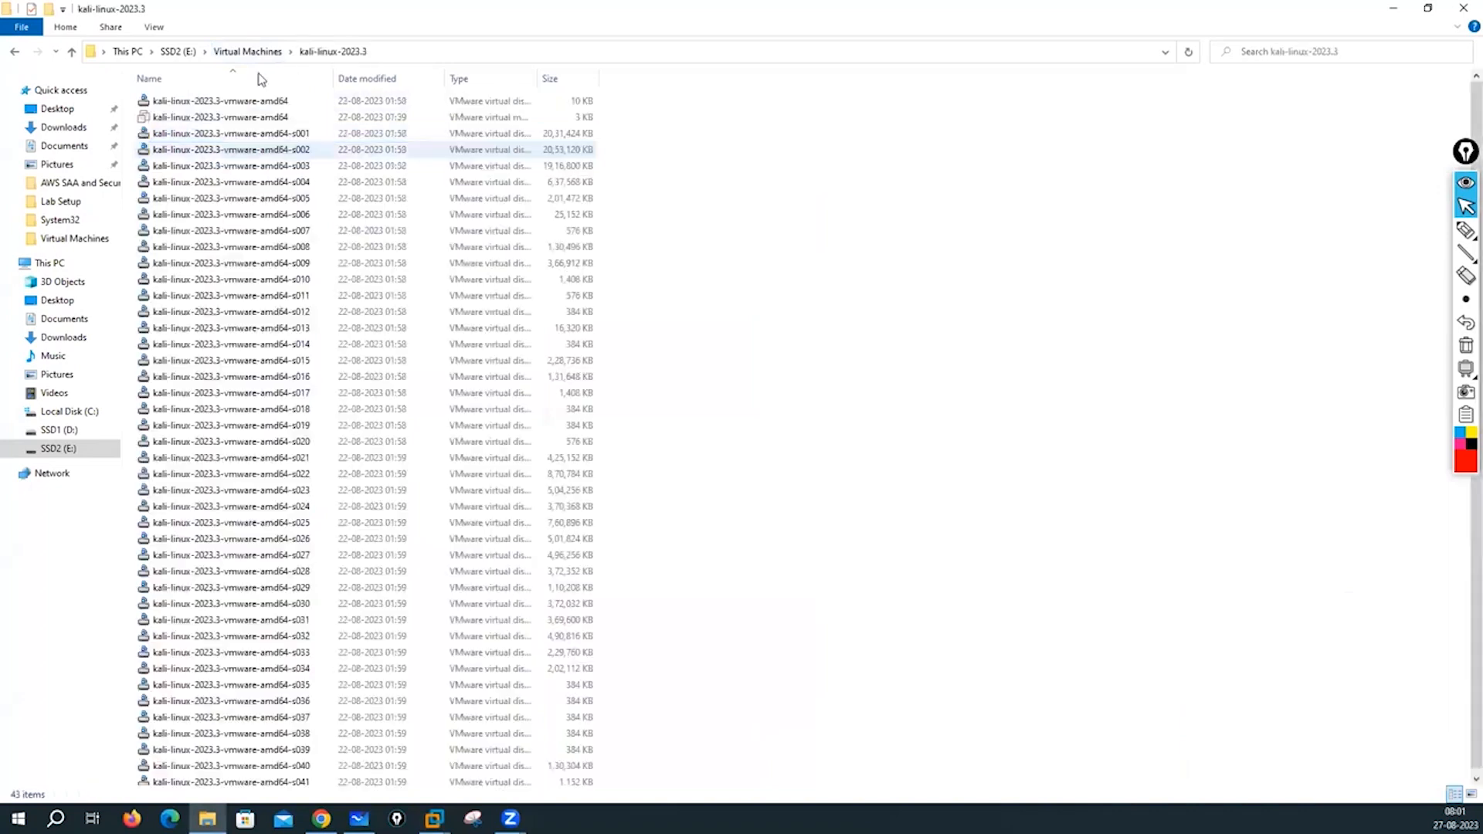
pyautogui.click(541, 120)
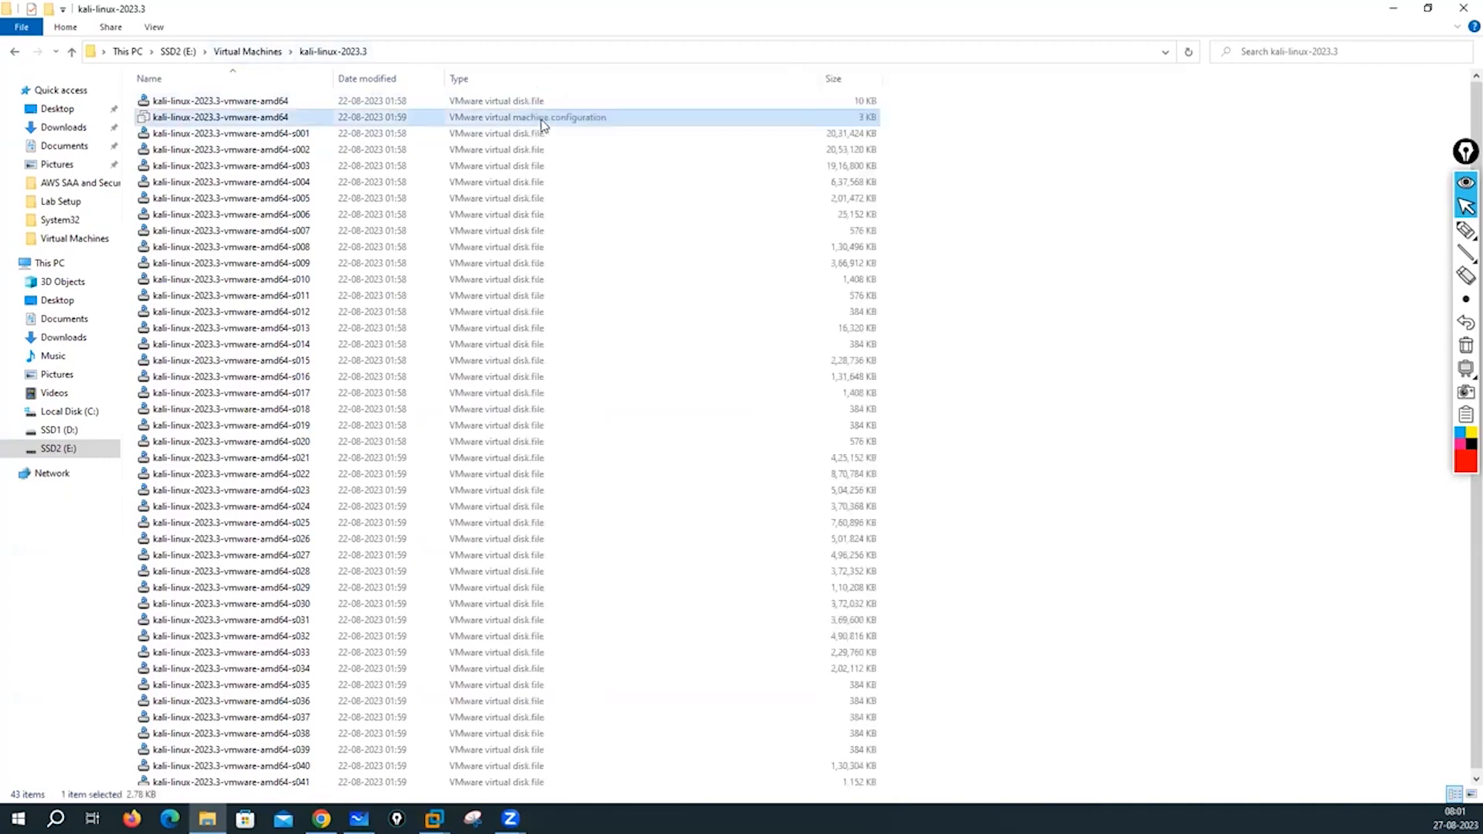
pyautogui.rightClick(613, 131)
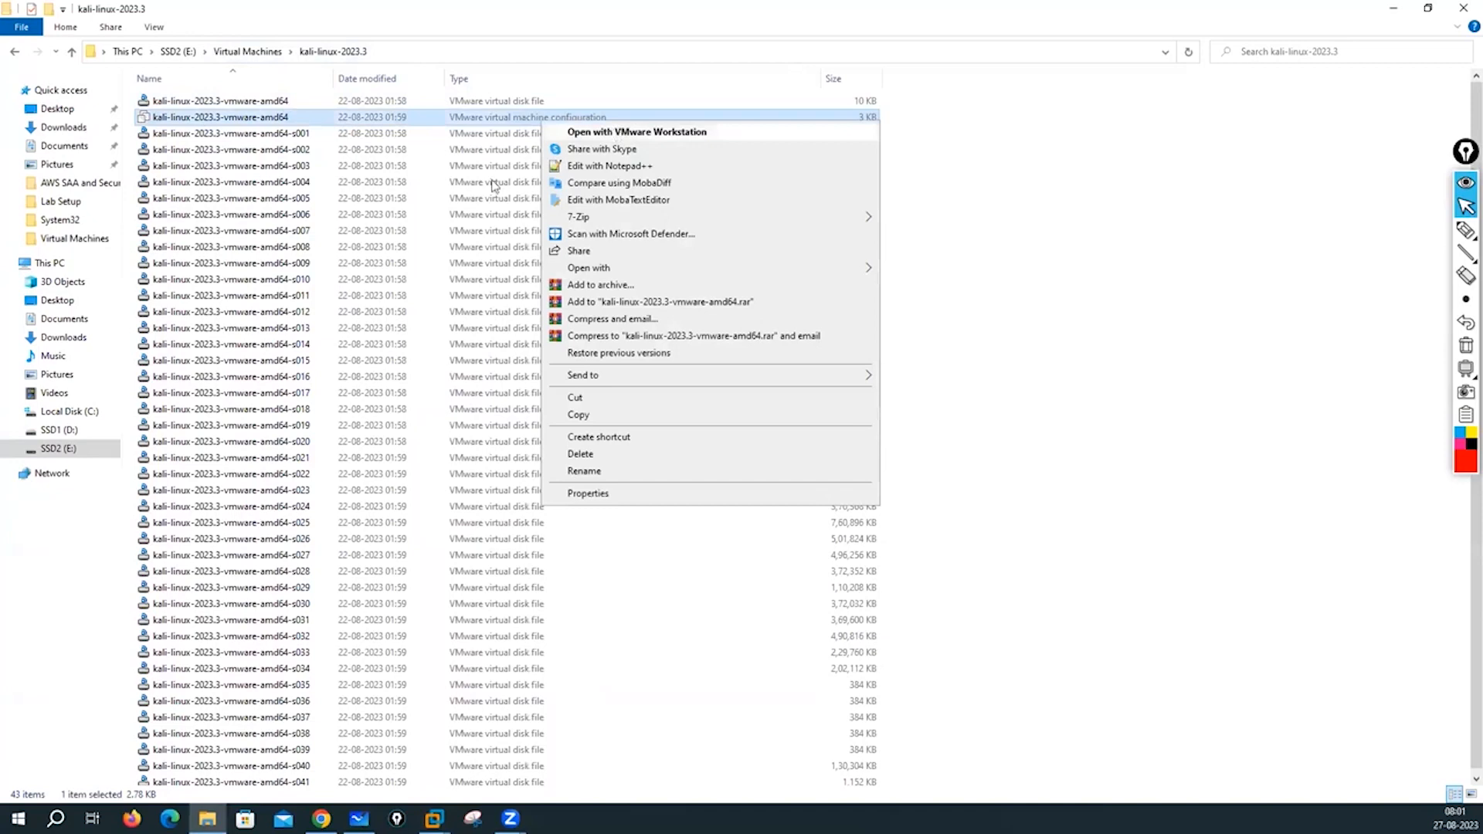
pyautogui.press('Return')
pyautogui.hotkey('ctrl', 'b')
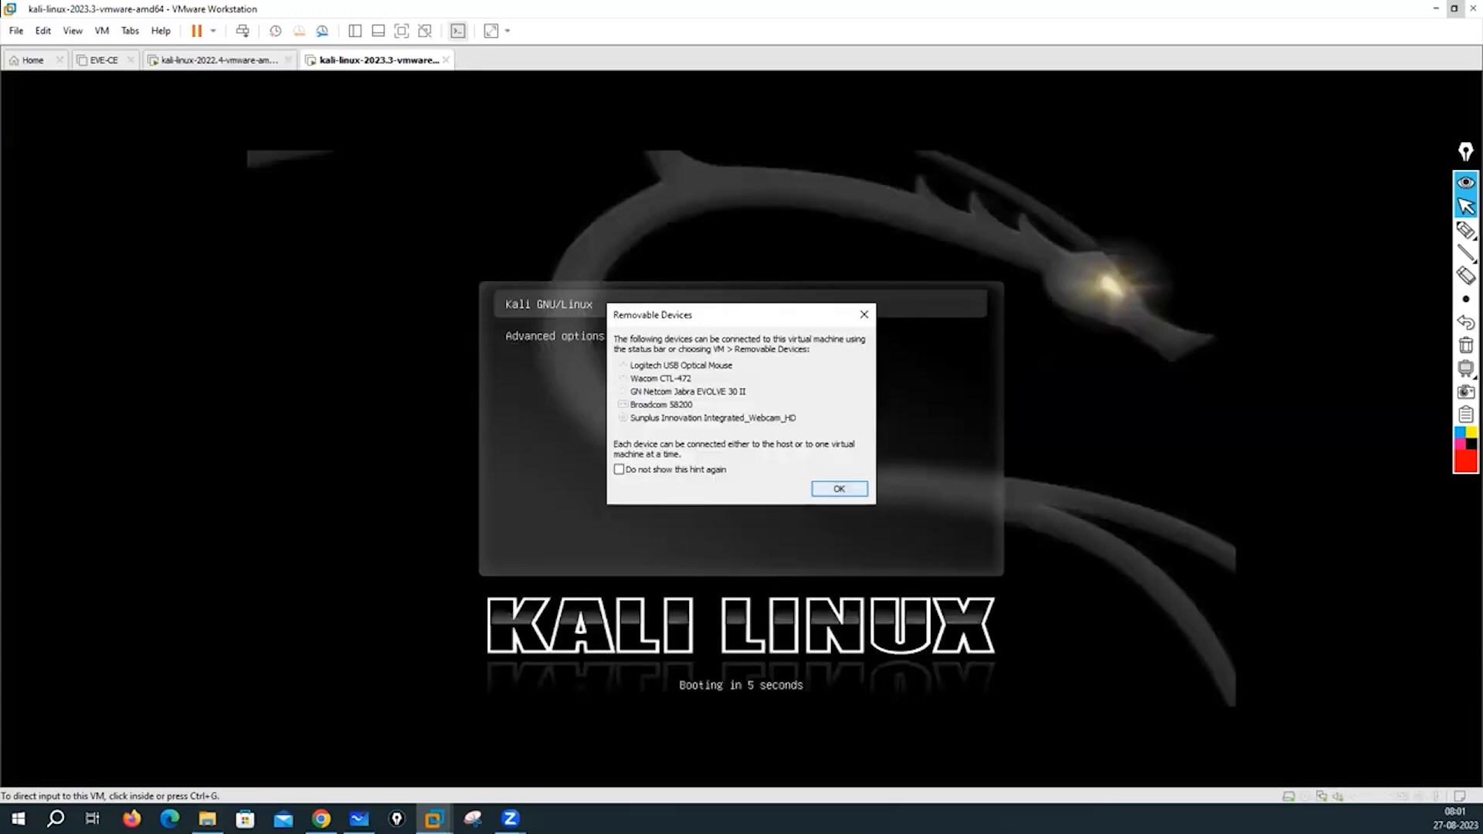
# - Dismiss the Removable Devices notice, release input, and switch back to the kali-linux-2022.4 tab
pyautogui.press('Return')
pyautogui.press('Return')
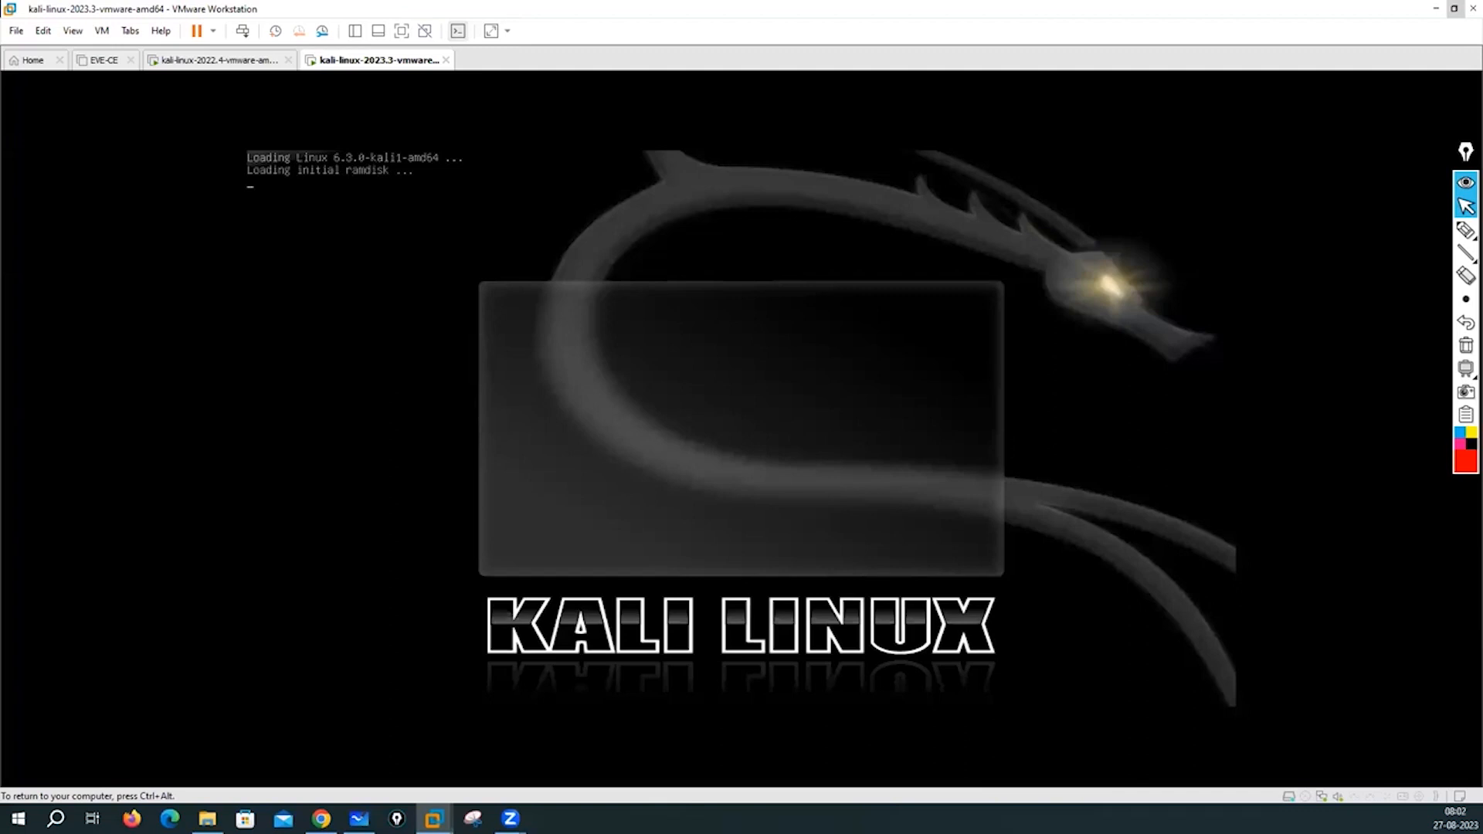
pyautogui.hotkey('ctrl', 'alt')
pyautogui.click(202, 61)
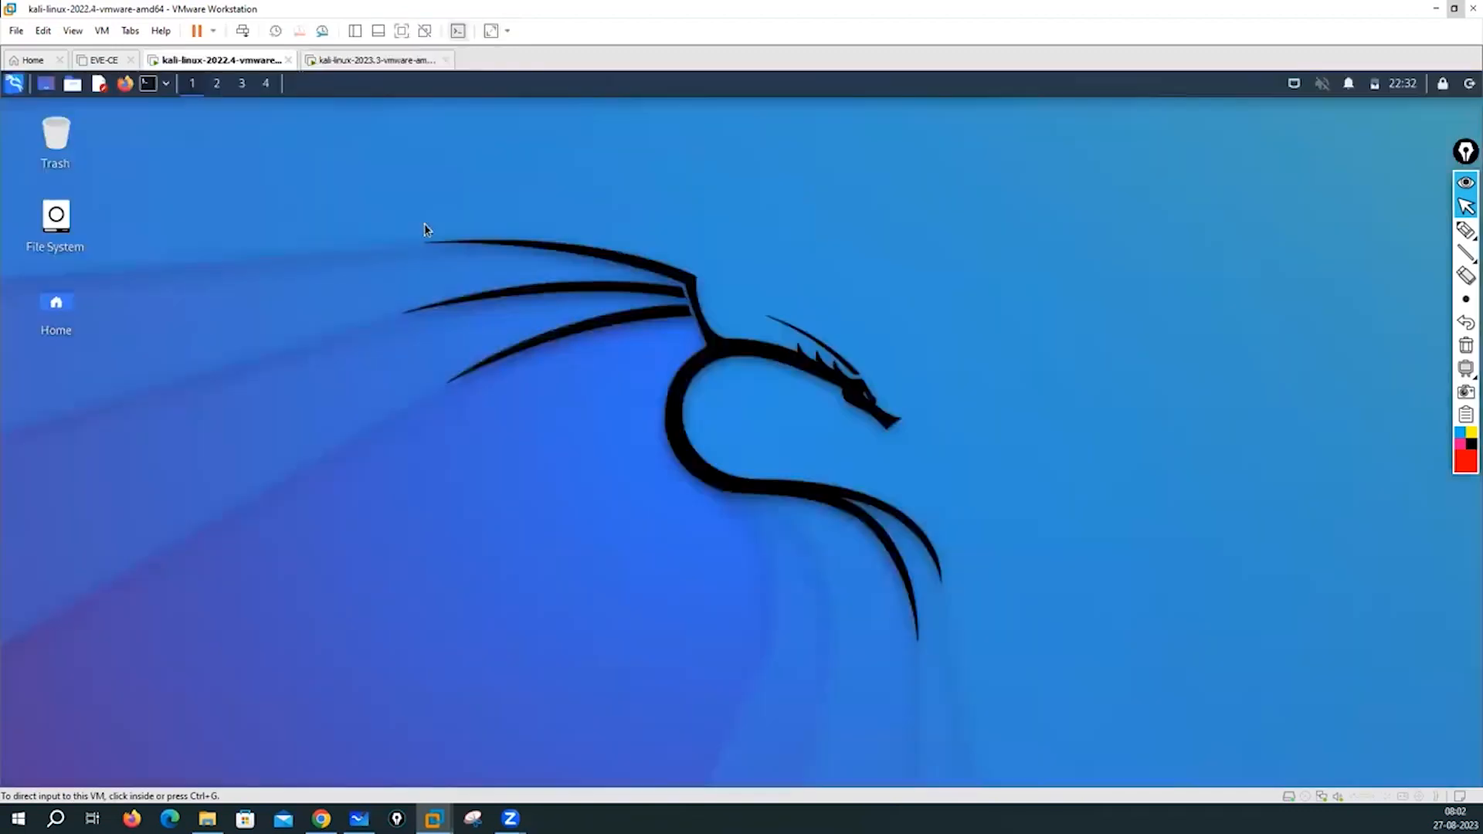
# - In Kali 2022.4 Desktop Settings, apply the blue streaked wallpaper with the hexagon-framed dragon
pyautogui.click(361, 206)
pyautogui.rightClick(363, 205)
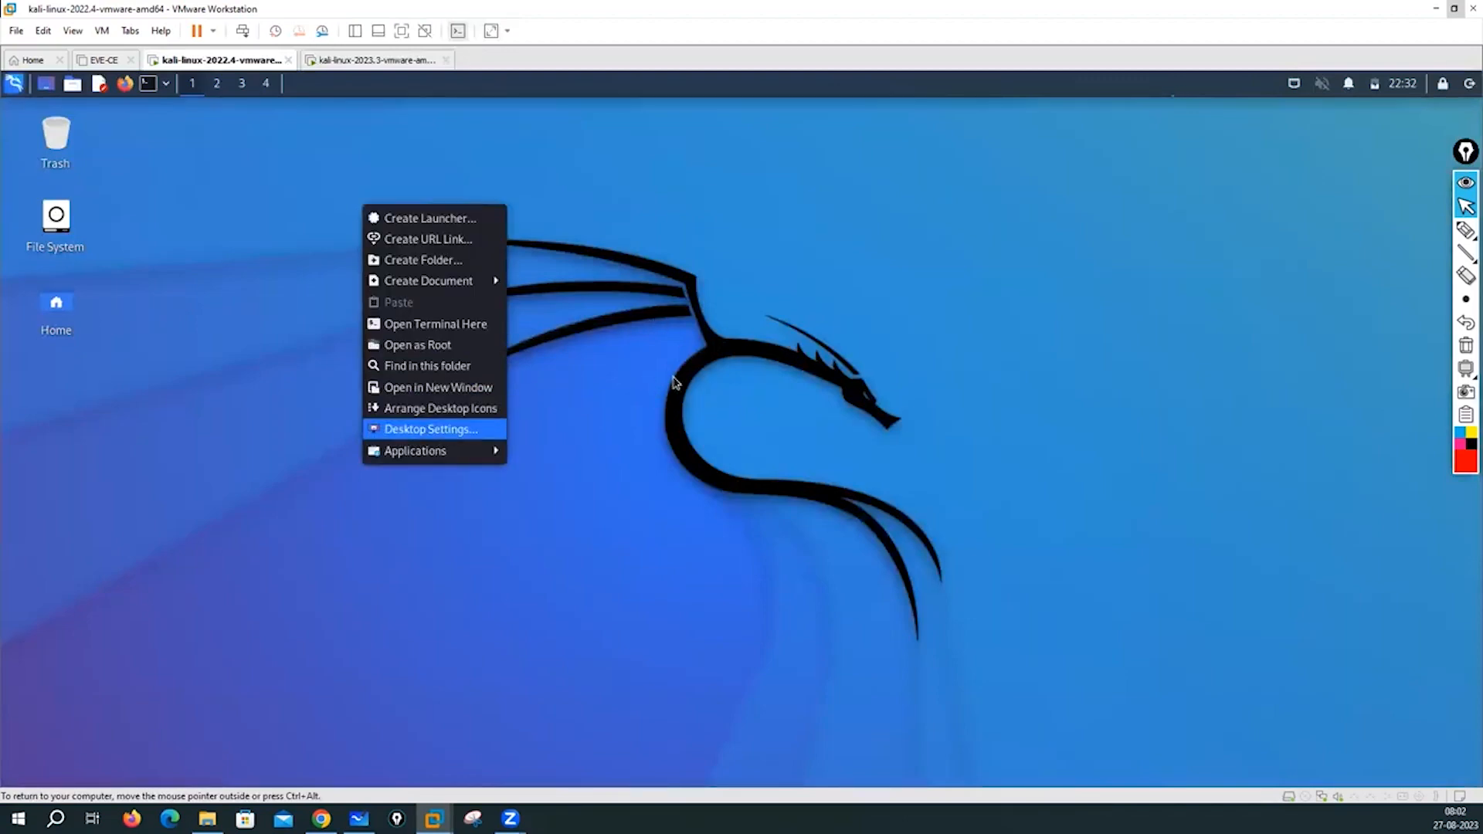
pyautogui.click(431, 430)
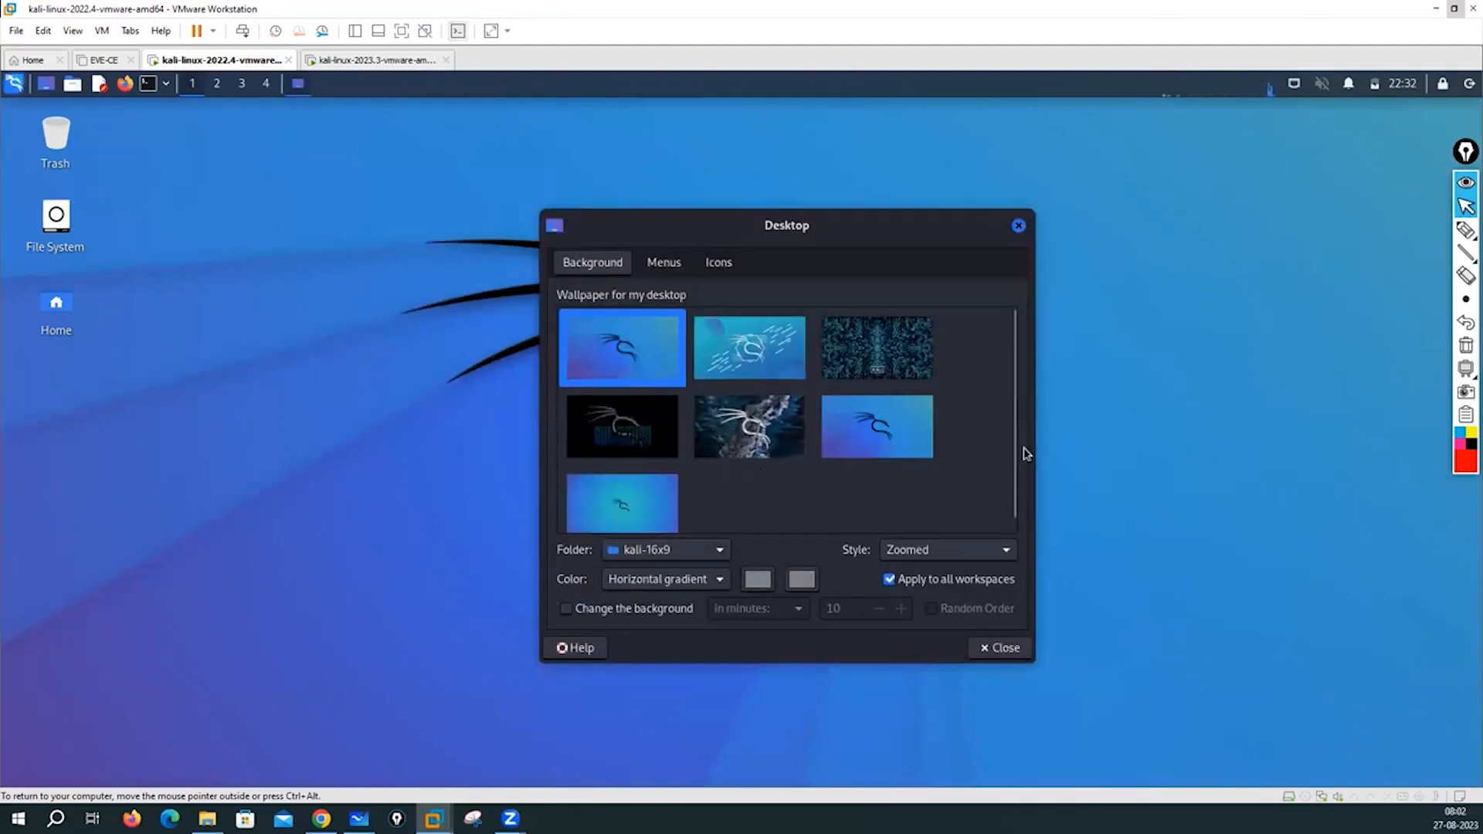
pyautogui.click(761, 349)
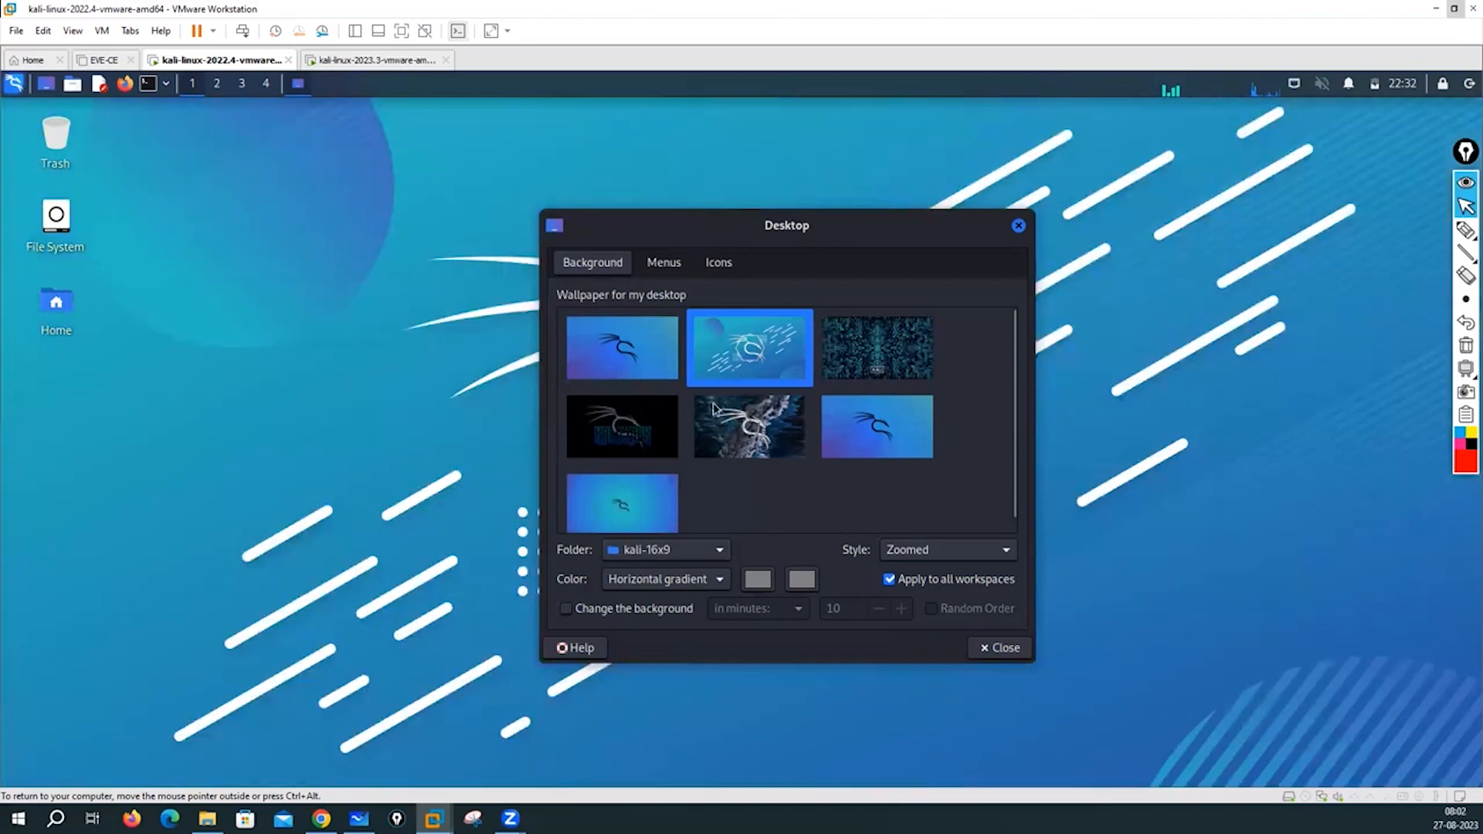
pyautogui.press('Down')
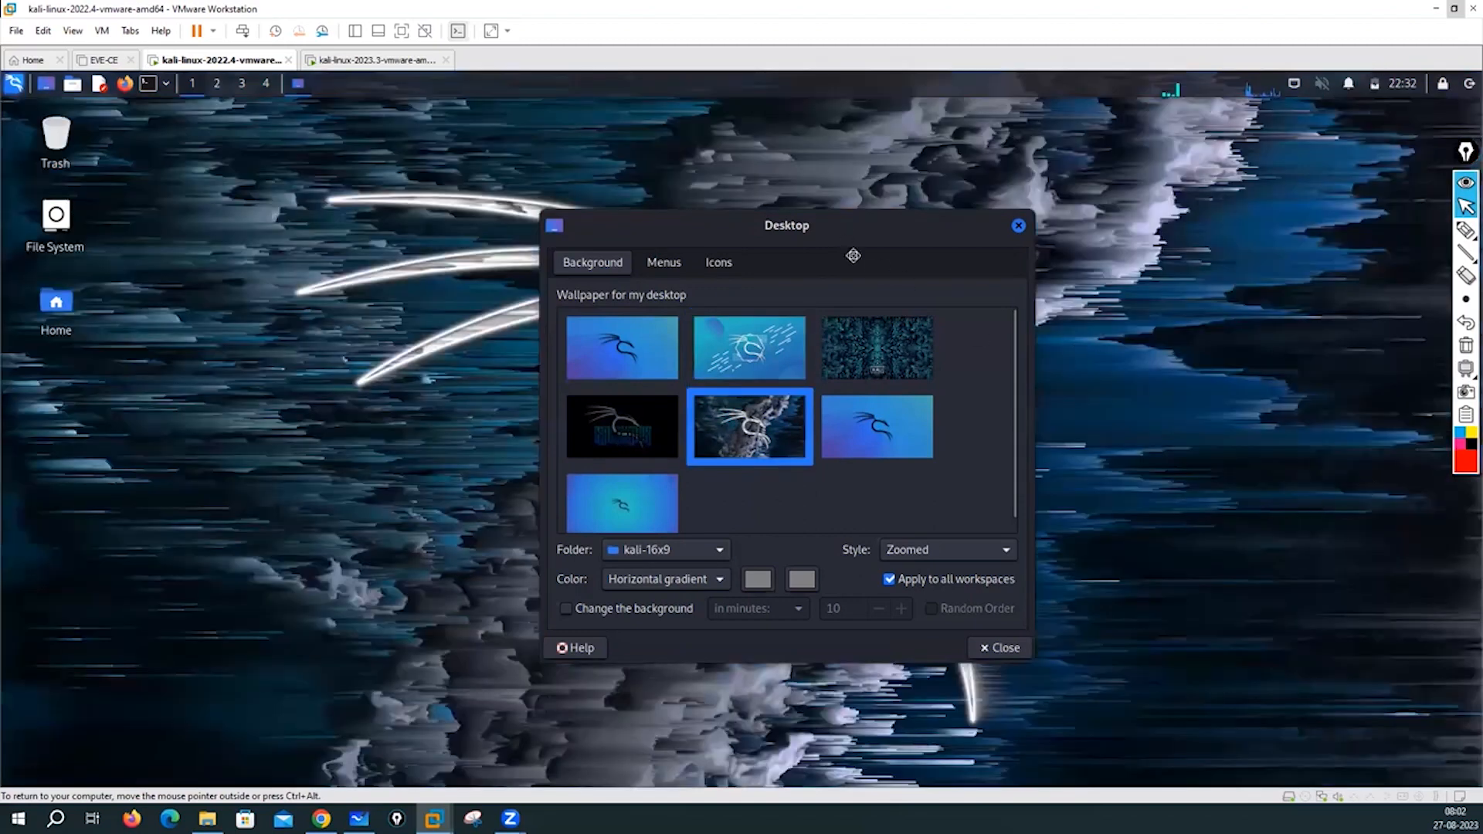
pyautogui.press('Left')
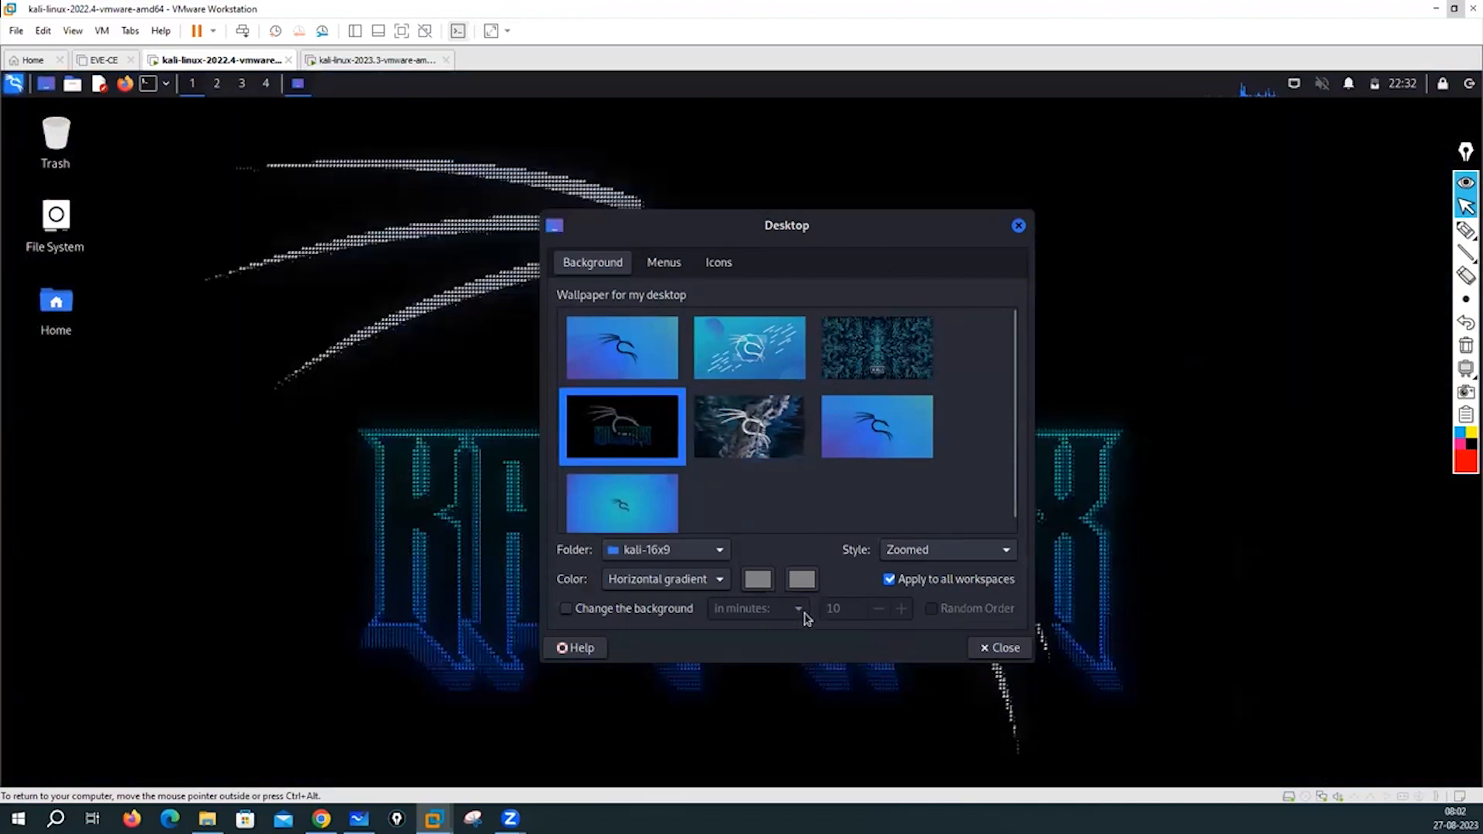
pyautogui.moveTo(718, 276); pyautogui.dragTo(522, 240)
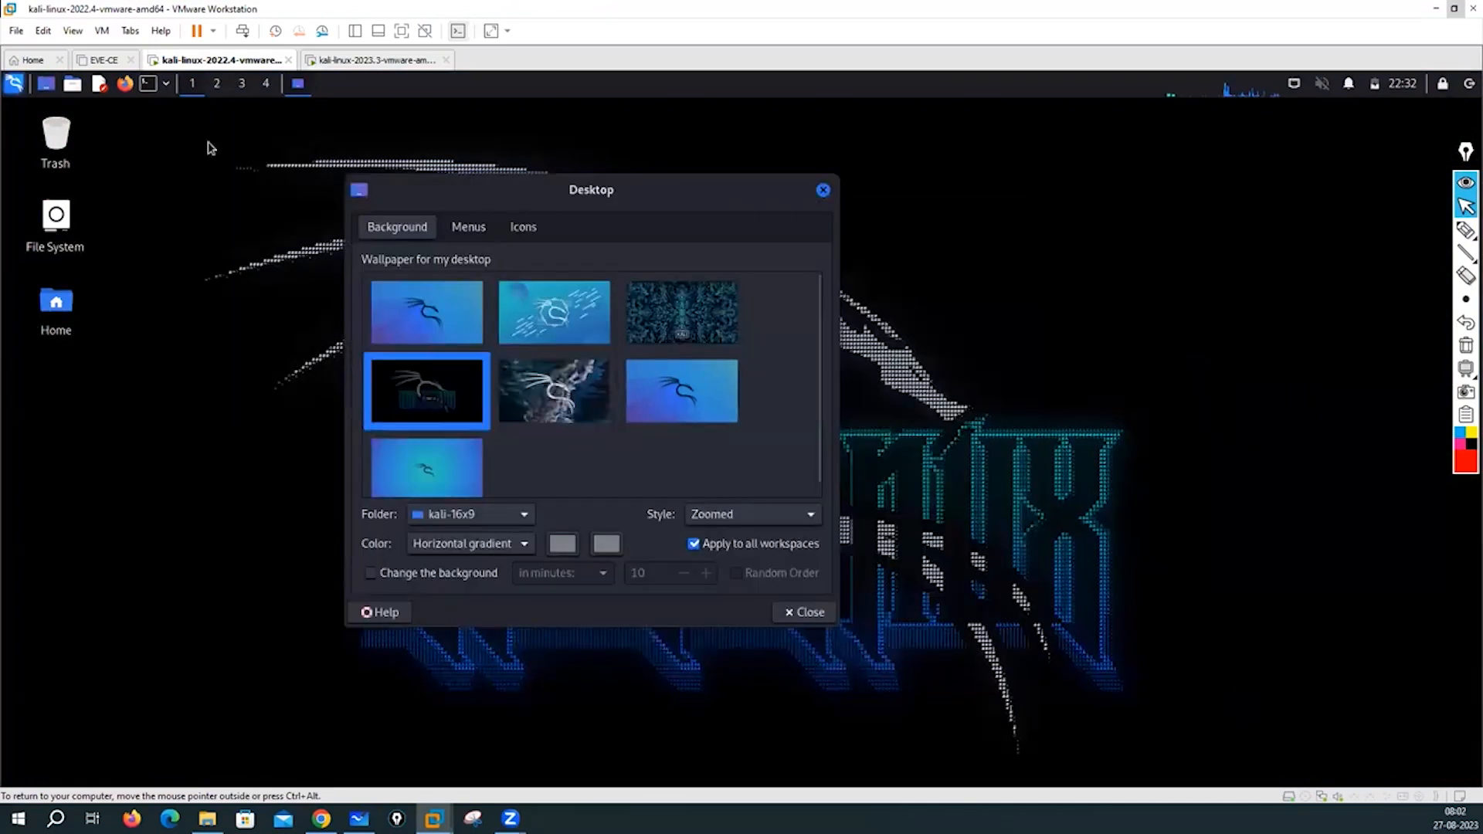
pyautogui.press('Up')
pyautogui.press('Right')
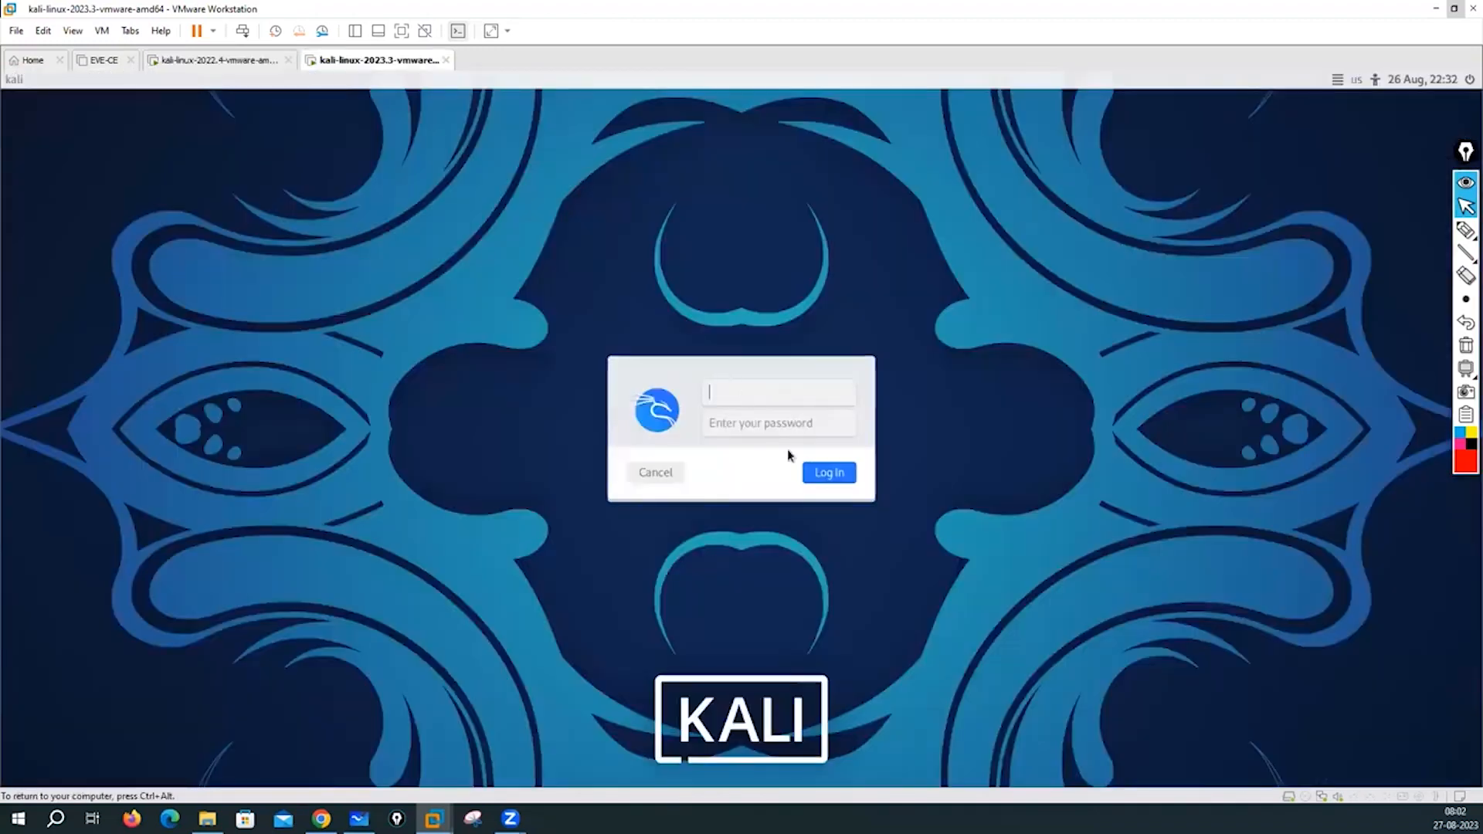
# - Sign in to the Kali 2023.3 VM as the default kali user with its password
pyautogui.write('kali')
pyautogui.press('Tab')
pyautogui.write('kali')
pyautogui.press('Return')
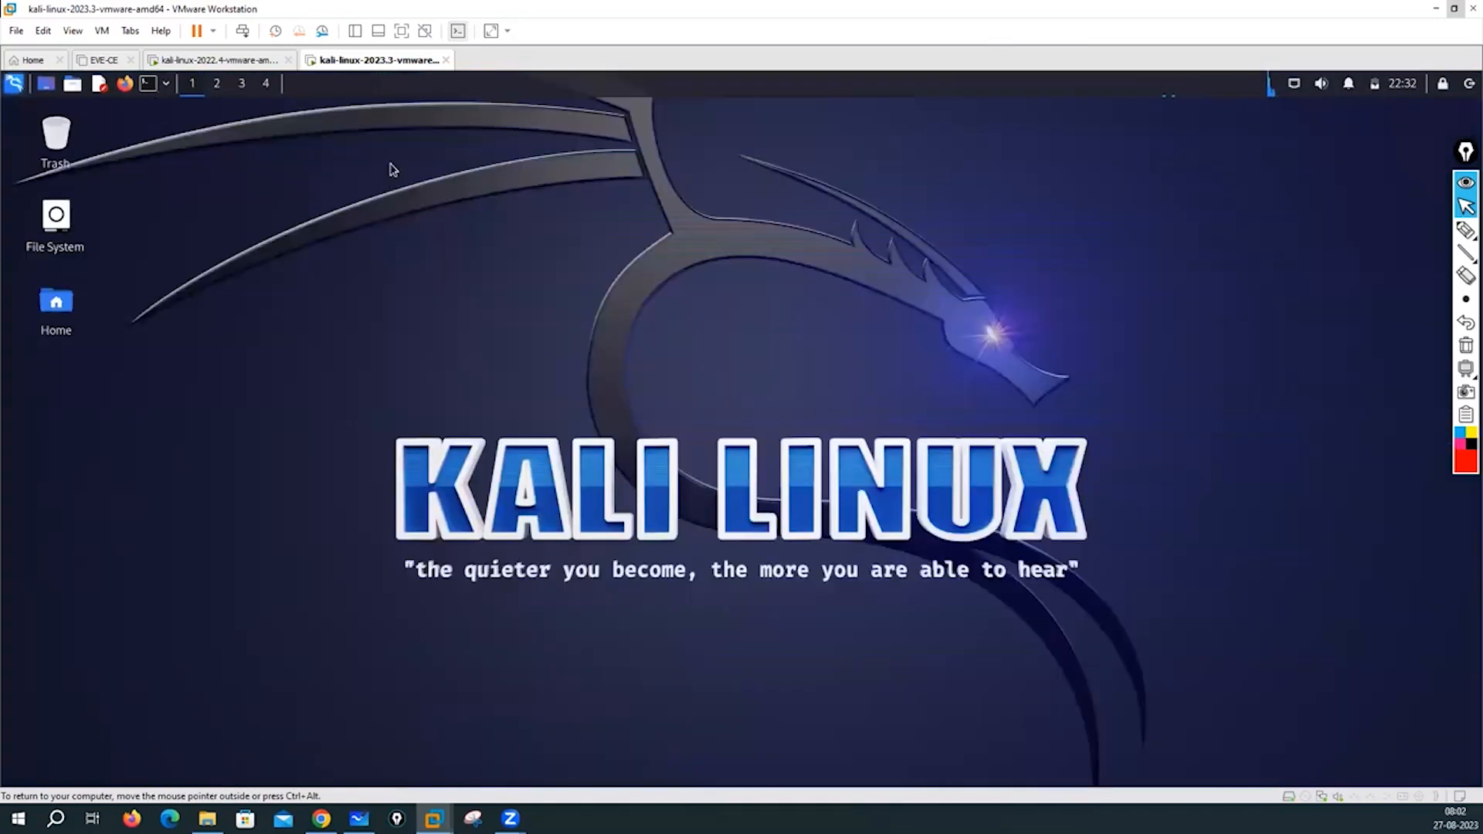
# - Open a terminal and run ifconfig, showing eth0 at 192.168.137.100
pyautogui.hotkey('ctrl', 'alt', 't')
pyautogui.hotkey('ctrl', 'alt', 't')
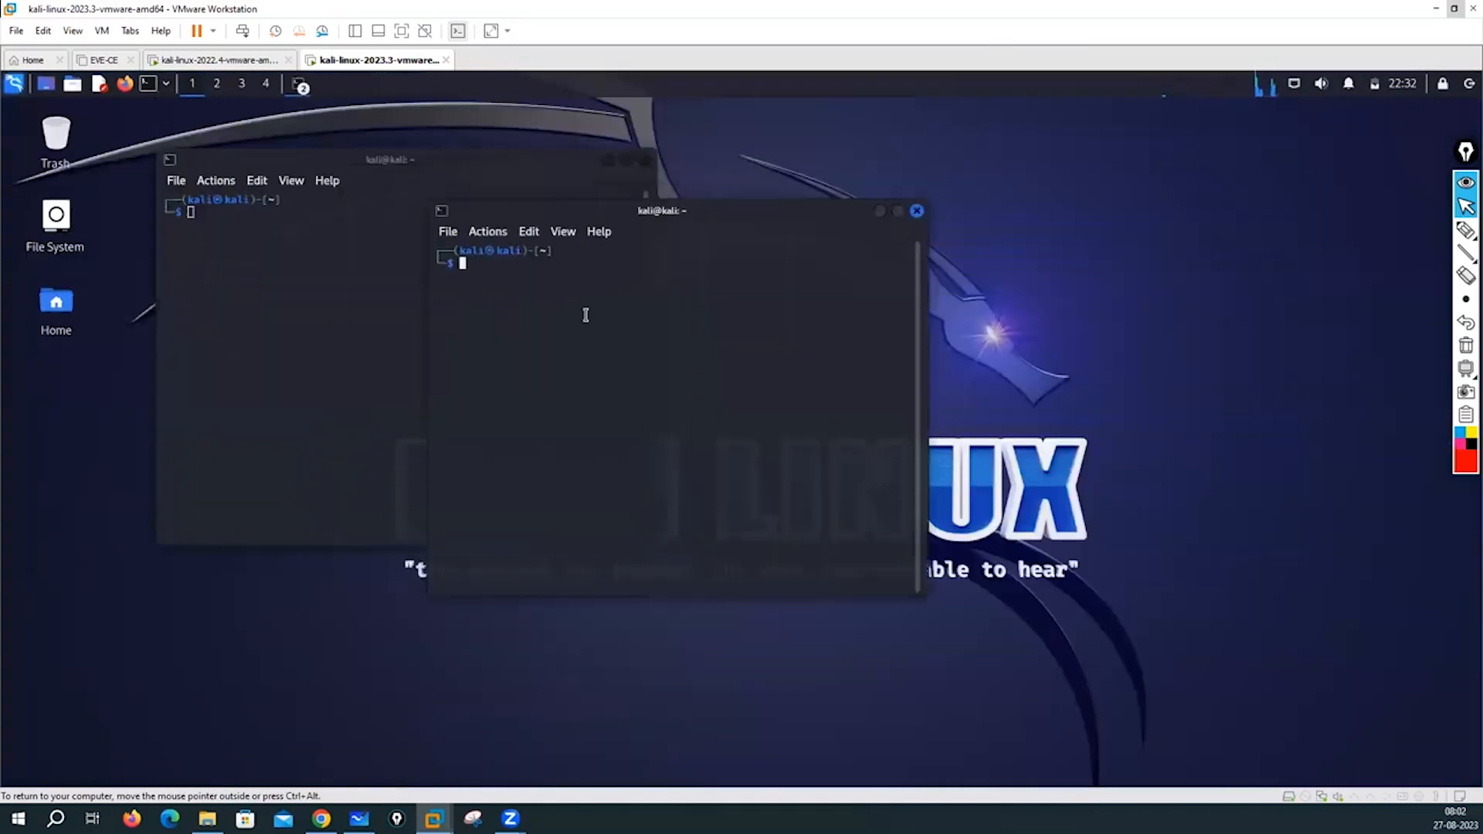
pyautogui.write('ifoc')
pyautogui.write('nfig')
pyautogui.press('BackSpace')
pyautogui.press('BackSpace')
pyautogui.press('BackSpace')
pyautogui.press('BackSpace')
pyautogui.press('BackSpace')
pyautogui.press('BackSpace')
pyautogui.press('BackSpace')
pyautogui.press('BackSpace')
pyautogui.write('ifconfig')
pyautogui.press('Return')
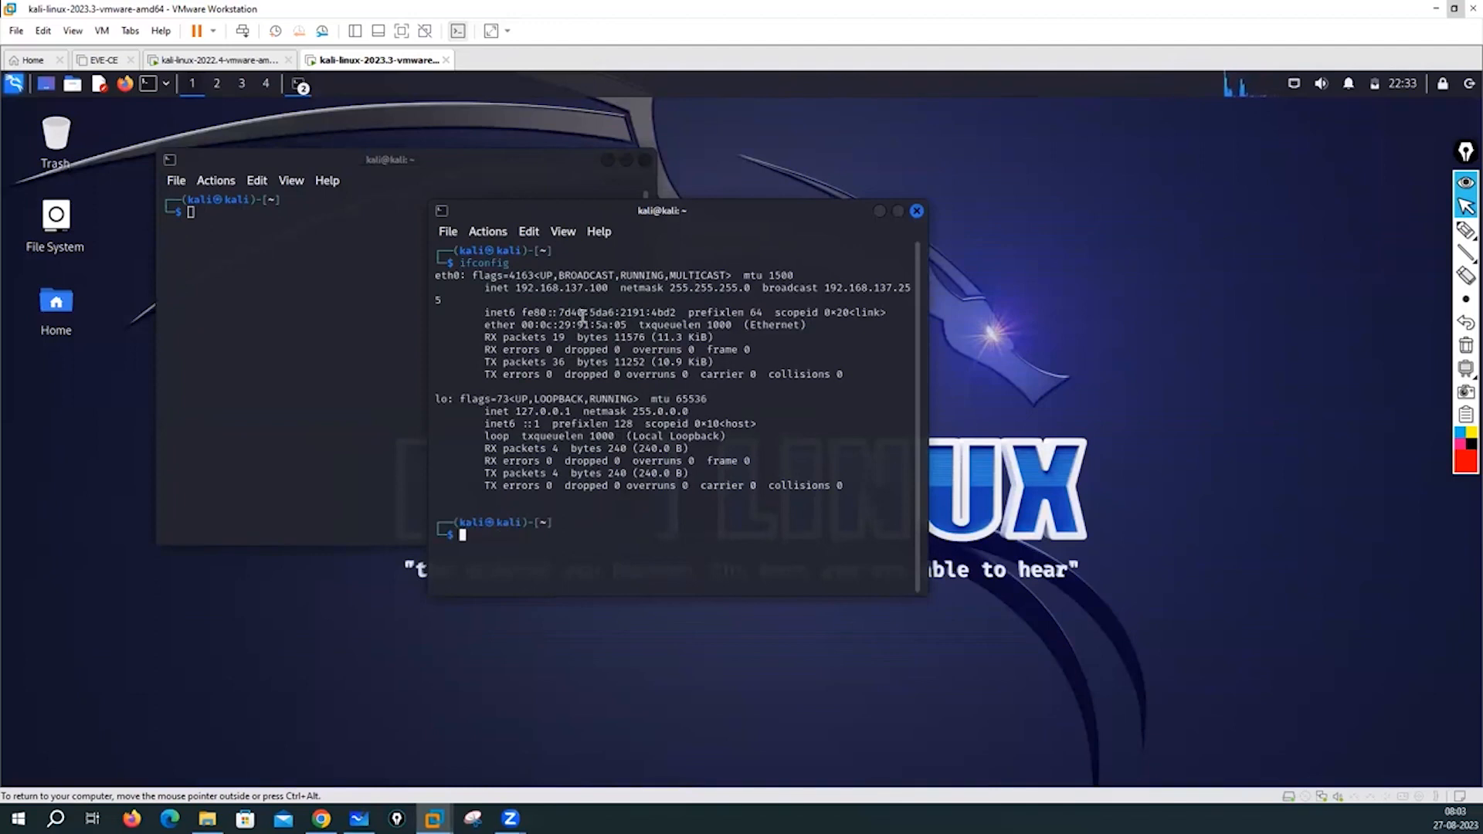
# - Ping google.com, stop it after 3 replies with 0% loss, and close the extra terminal
pyautogui.write('ping google.com')
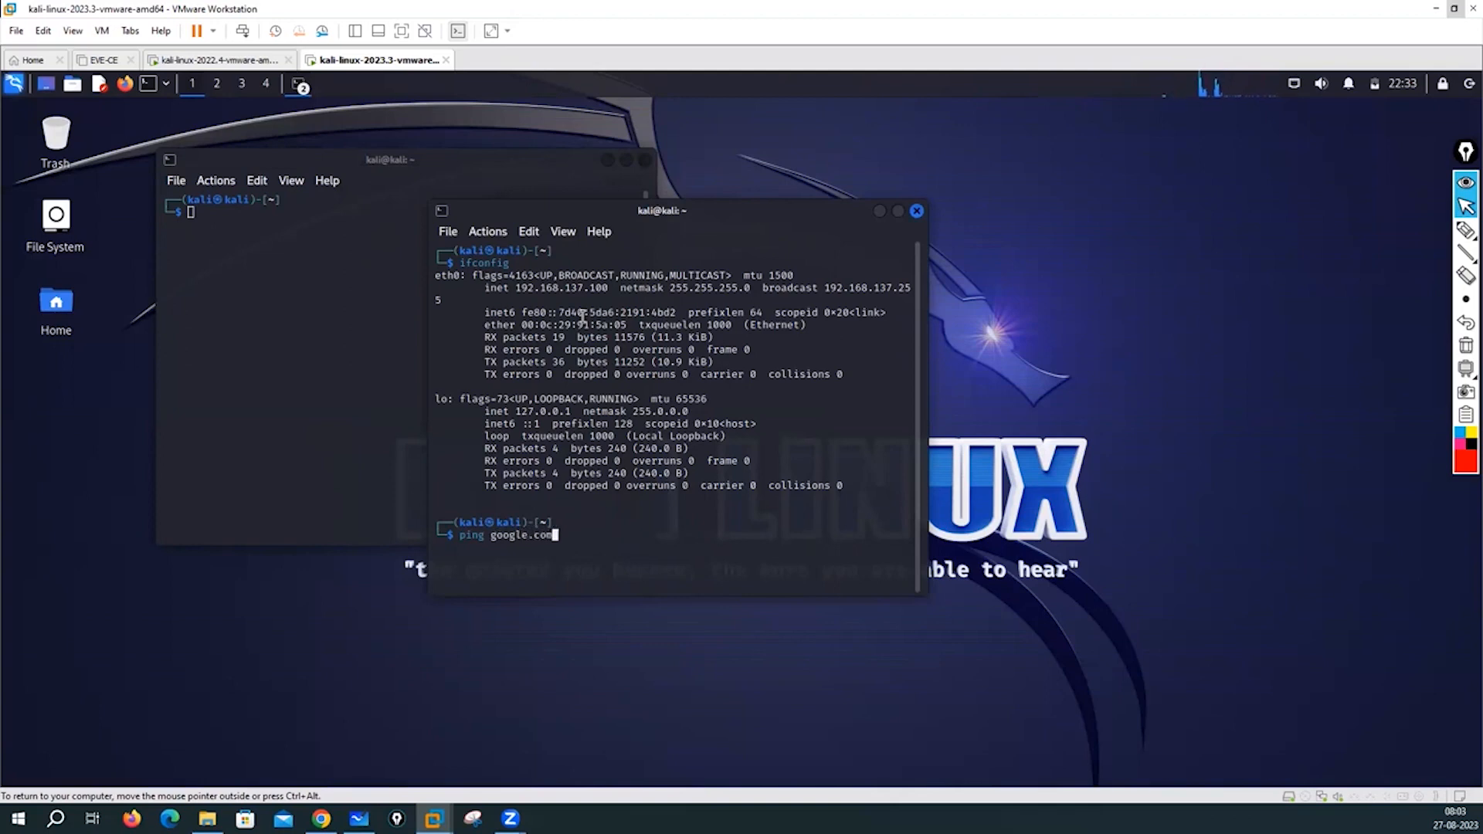
pyautogui.press('Return')
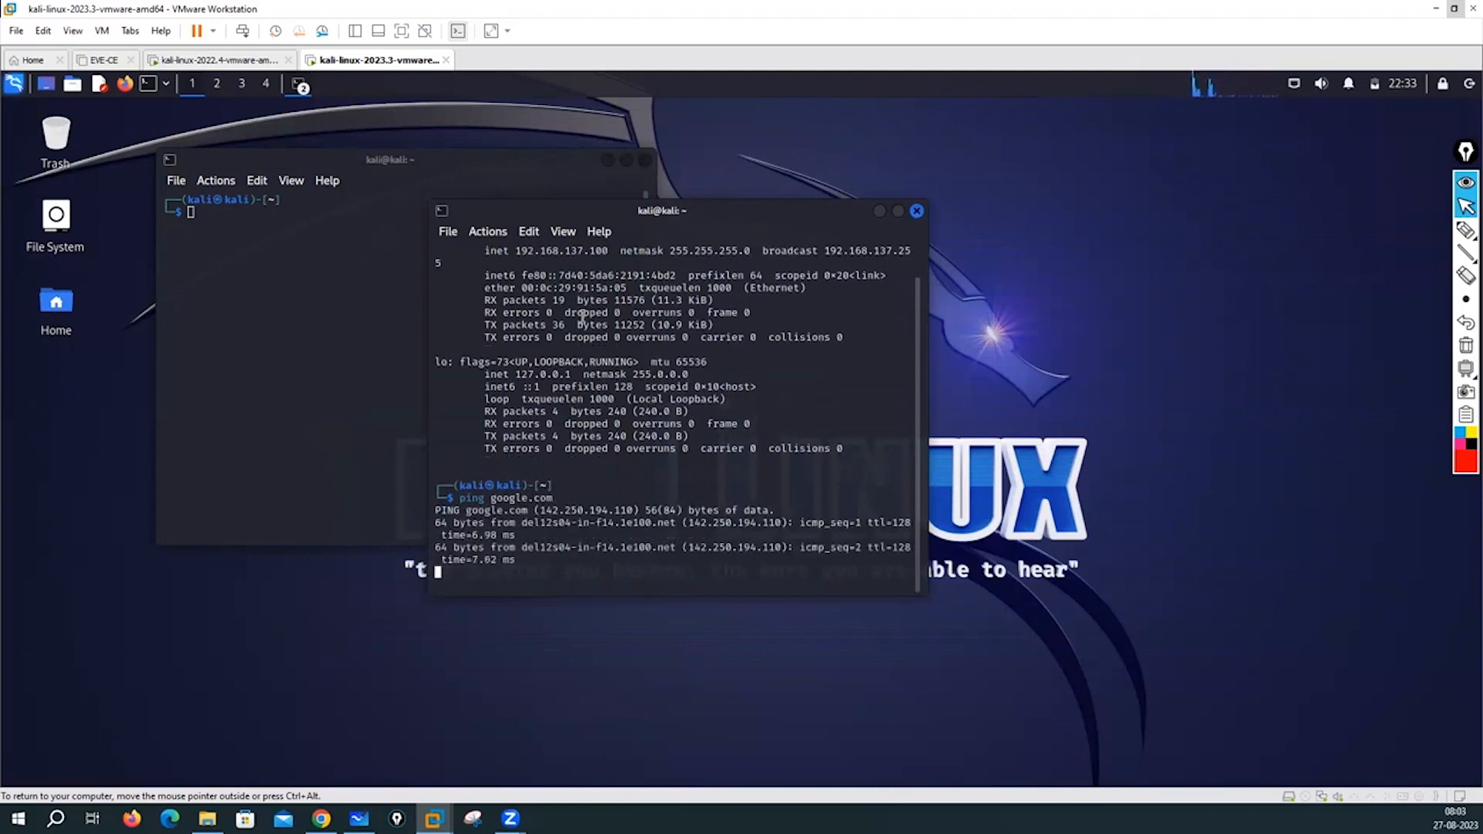
pyautogui.hotkey('ctrl', 'c')
pyautogui.press('Return')
pyautogui.press('Return')
pyautogui.press('Return')
pyautogui.press('Return')
pyautogui.press('Return')
pyautogui.press('Return')
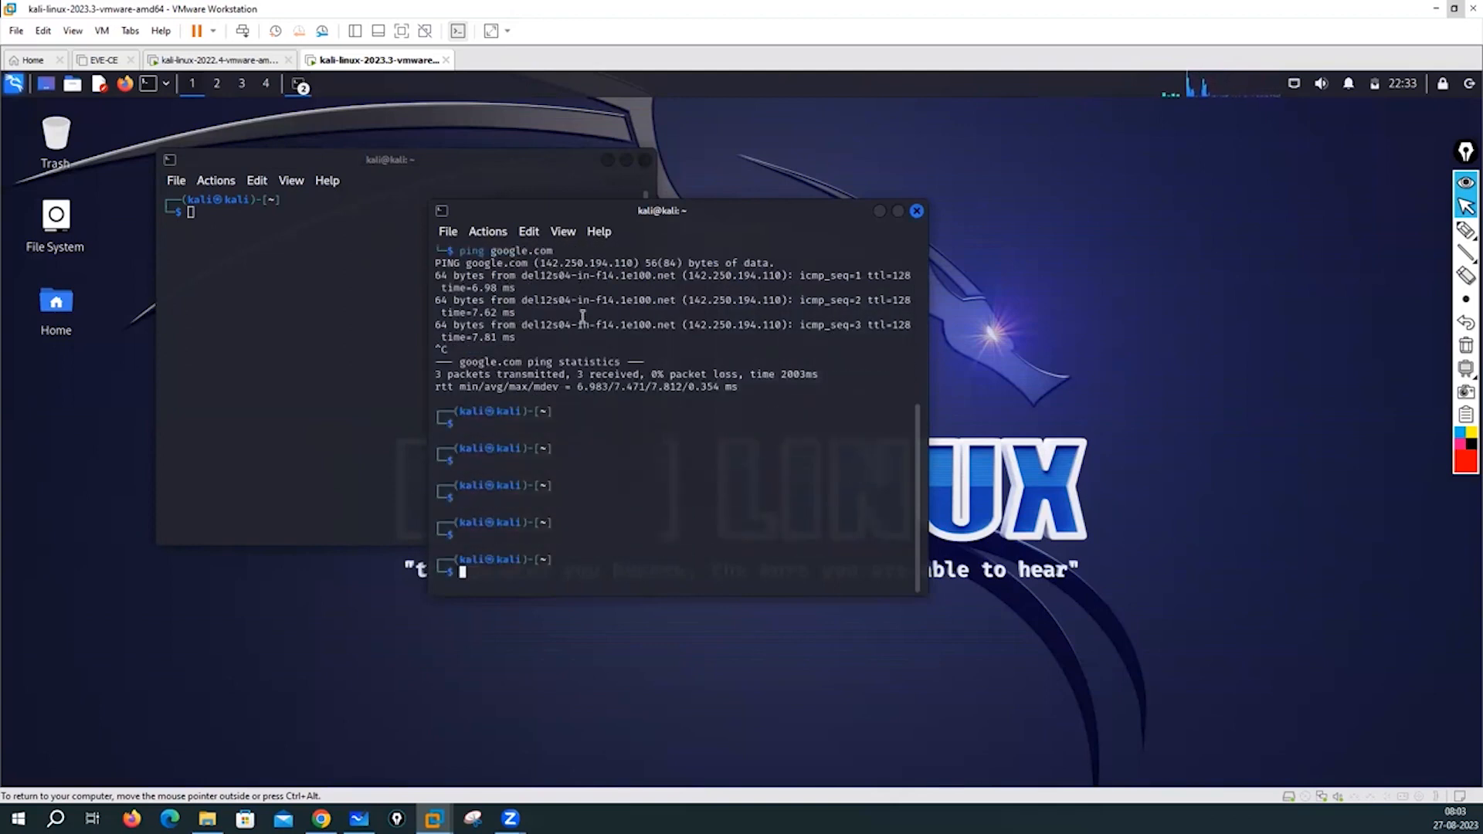
pyautogui.click(917, 211)
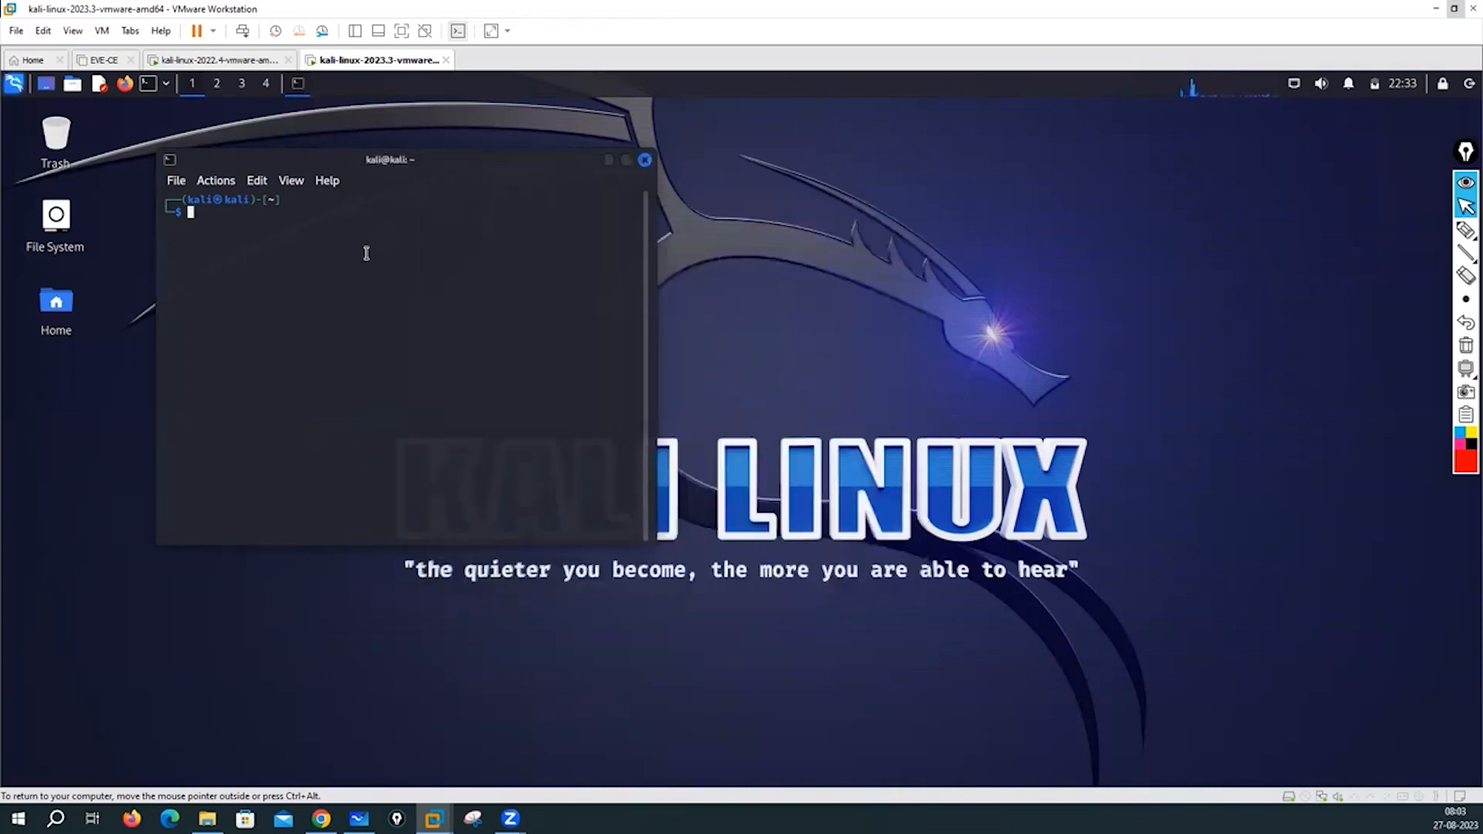
# - Get a root shell with sudo su, entering the user's password
pyautogui.write('sudo su')
pyautogui.press('Return')
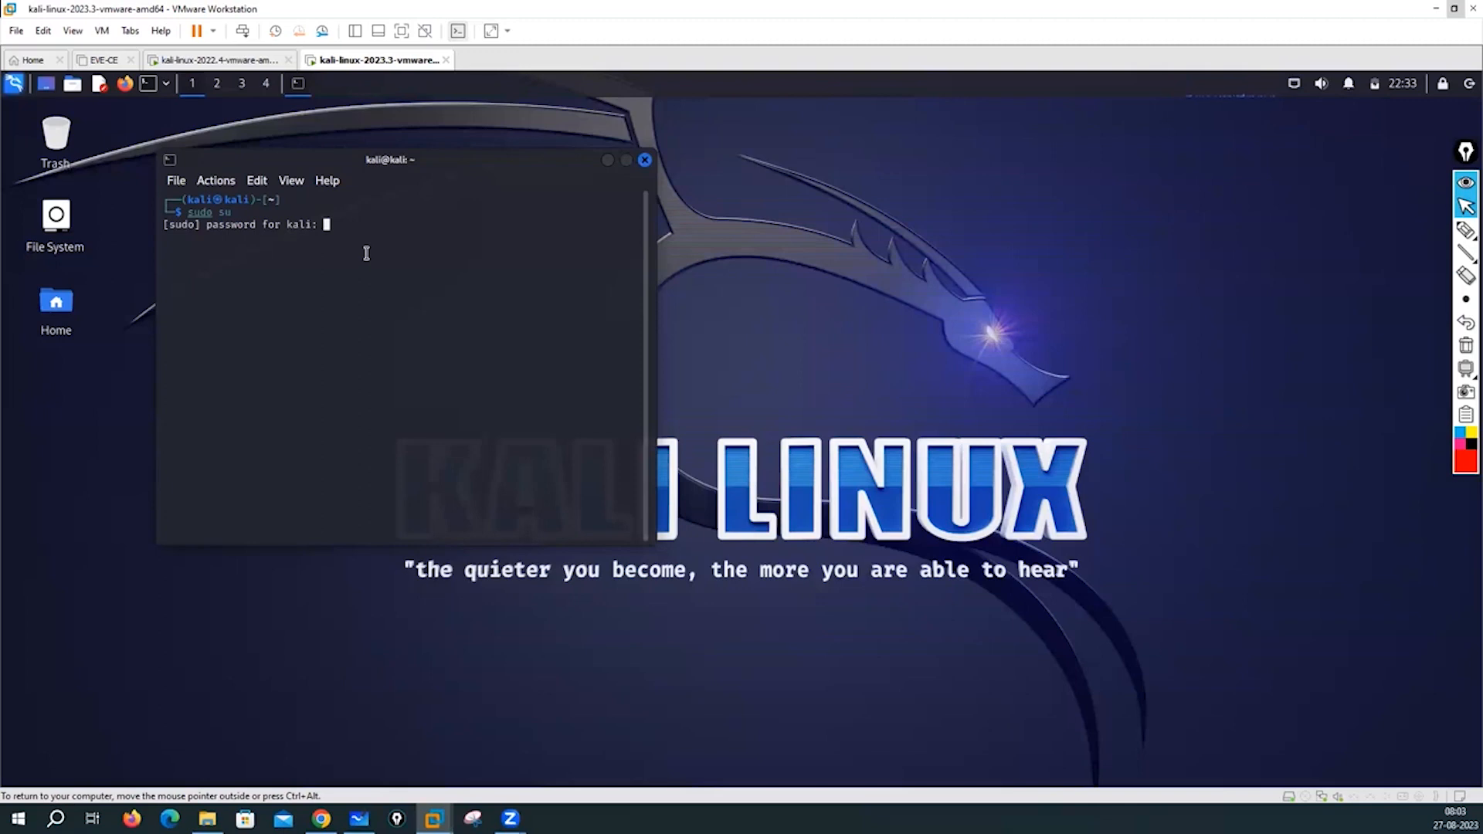
pyautogui.press('Return')
pyautogui.press('Return')
pyautogui.press('Return')
pyautogui.press('Return')
pyautogui.press('Return')
pyautogui.press('Return')
pyautogui.press('Return')
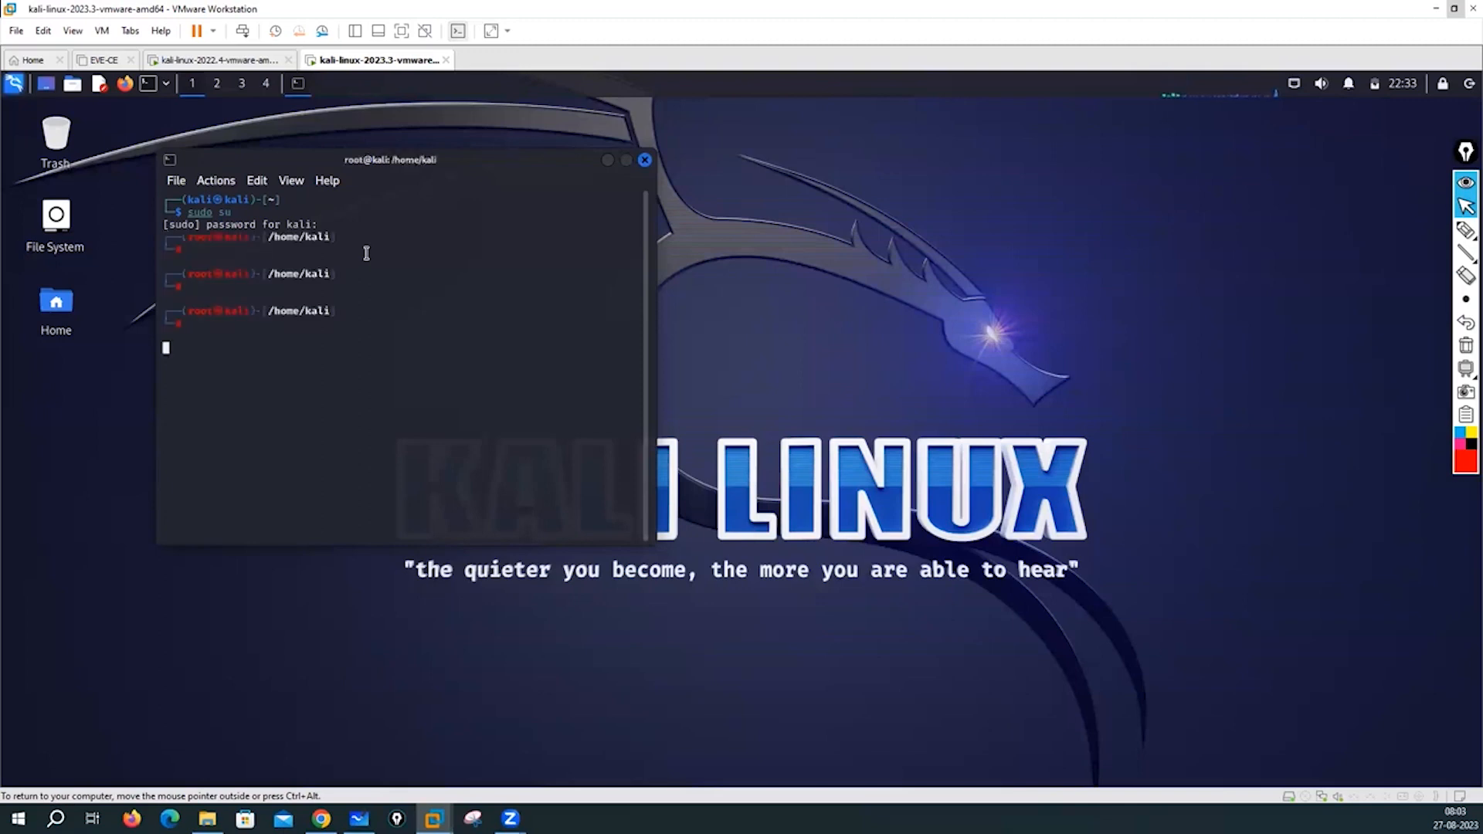
# - Run passwd kali with empty entries, leaving the password unchanged, then bring up the log-out prompt
pyautogui.write('passwd')
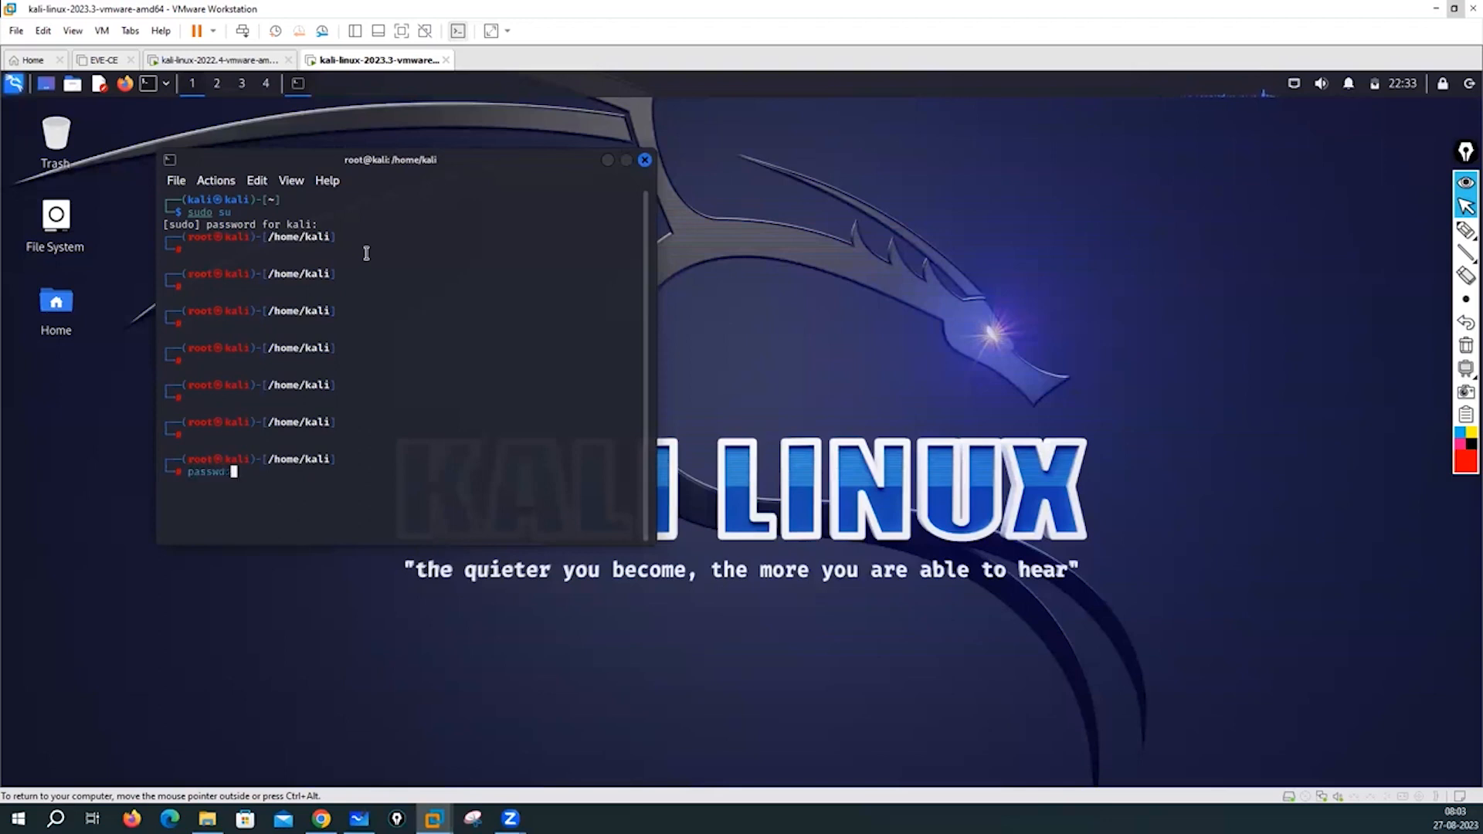
pyautogui.write(' kali')
pyautogui.press('Return')
pyautogui.press('Return')
pyautogui.press('Return')
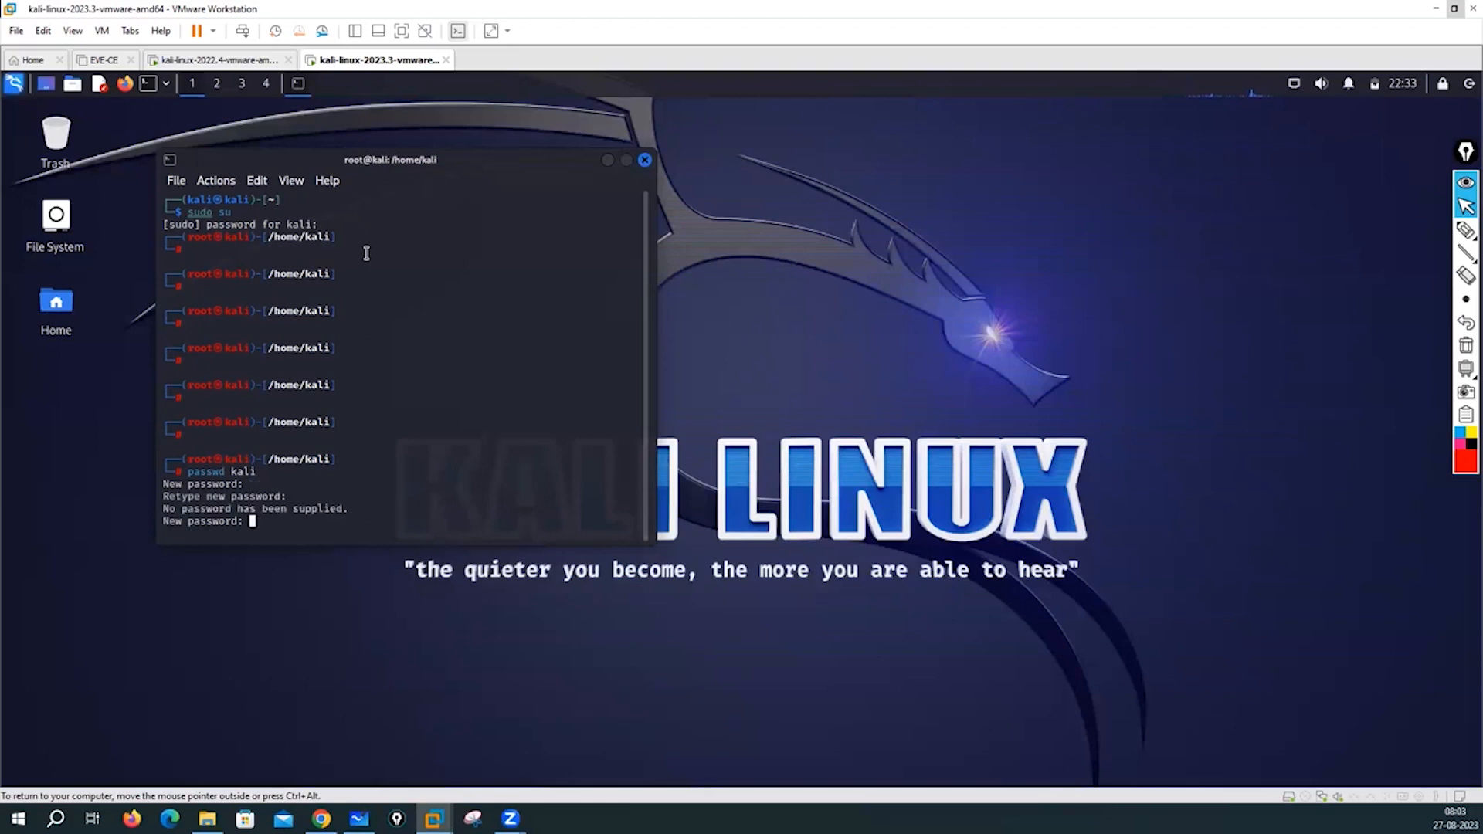
pyautogui.press('Return')
pyautogui.press('Return')
pyautogui.press('Return')
pyautogui.press('Return')
pyautogui.press('Return')
pyautogui.press('Return')
pyautogui.press('Return')
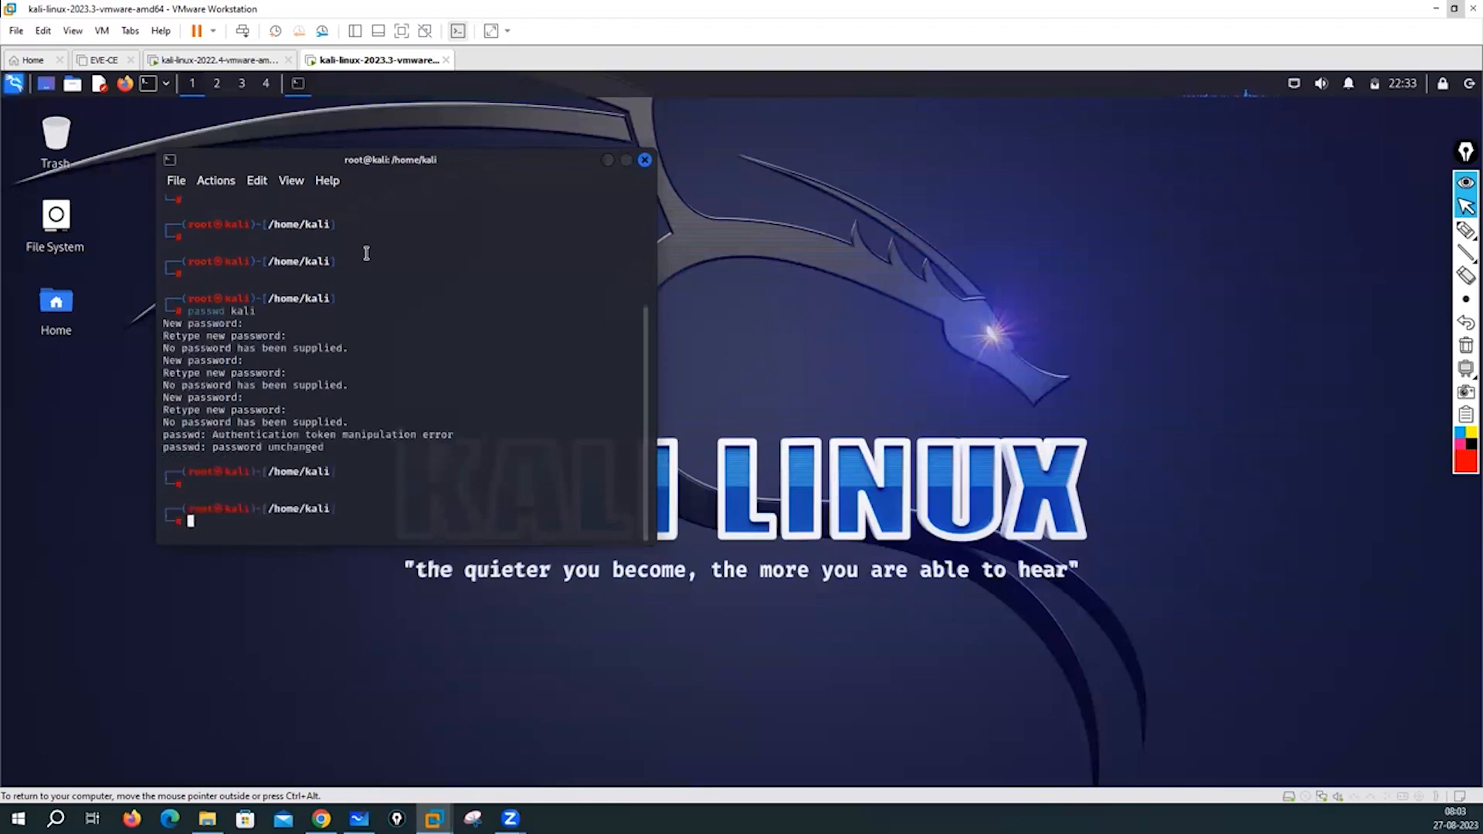
pyautogui.press('Return')
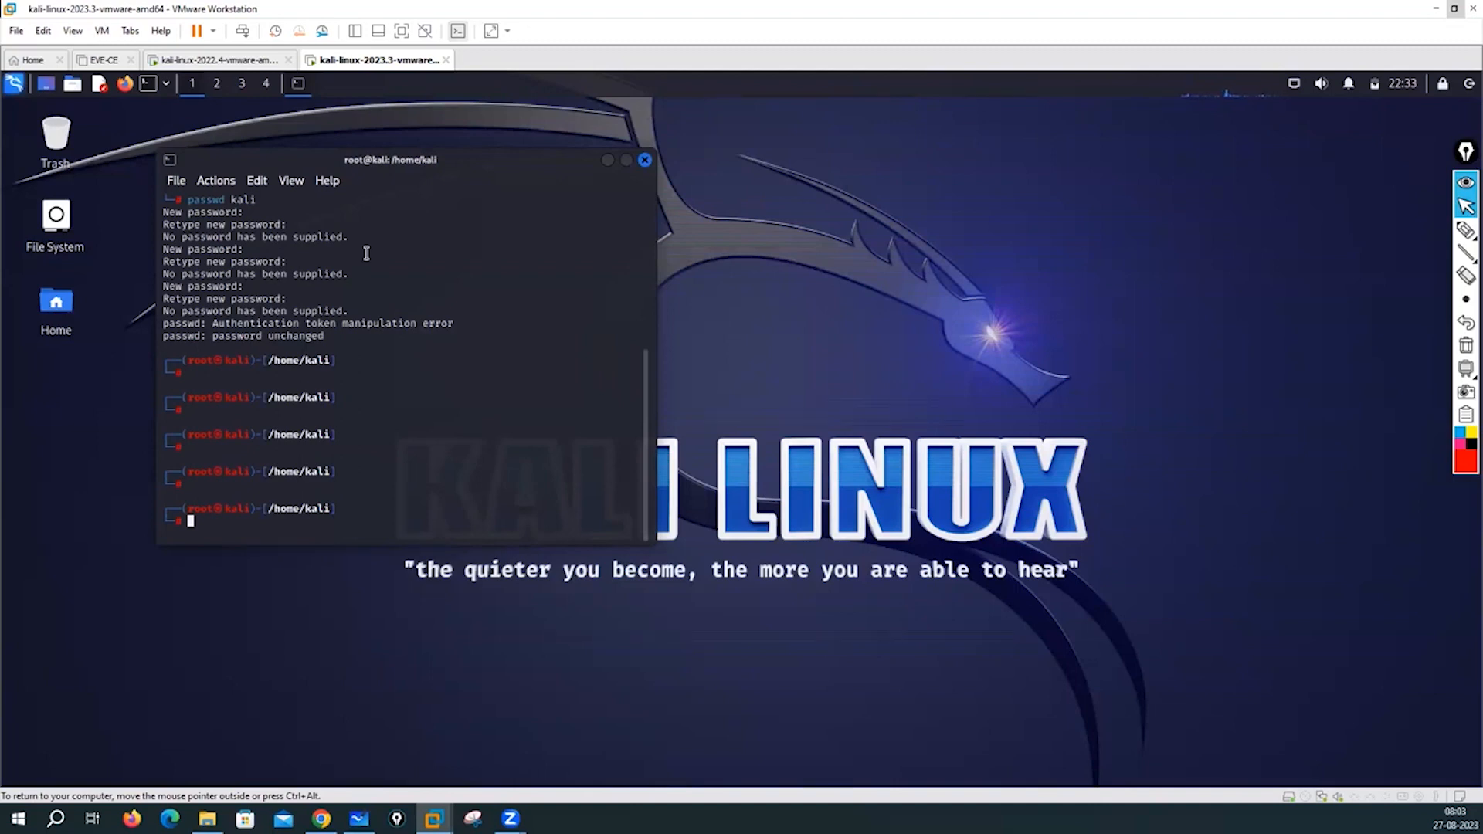
pyautogui.click(1440, 85)
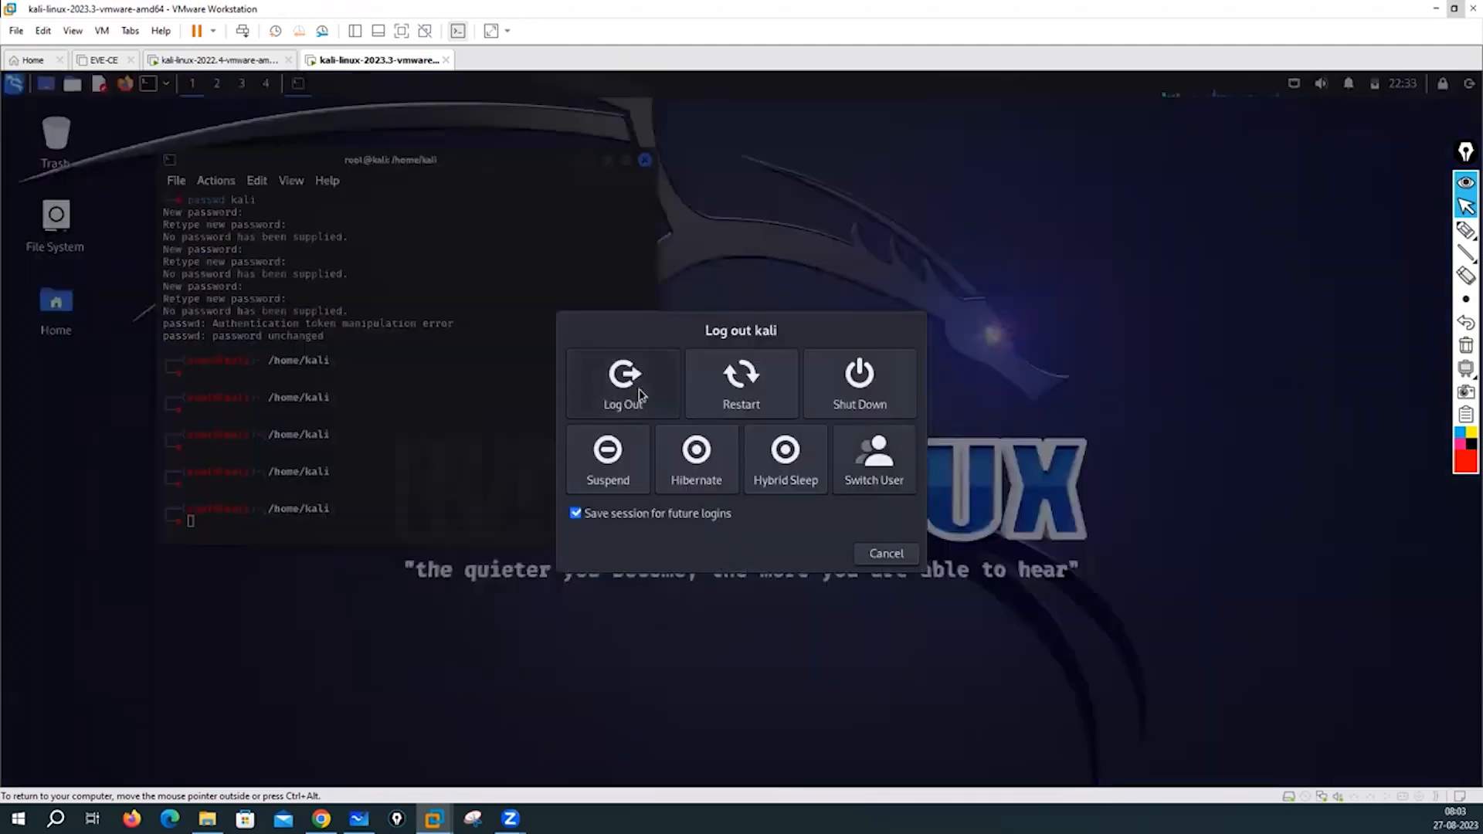
# - Log out of the kali session and attempt a root login with the old password
pyautogui.click(634, 390)
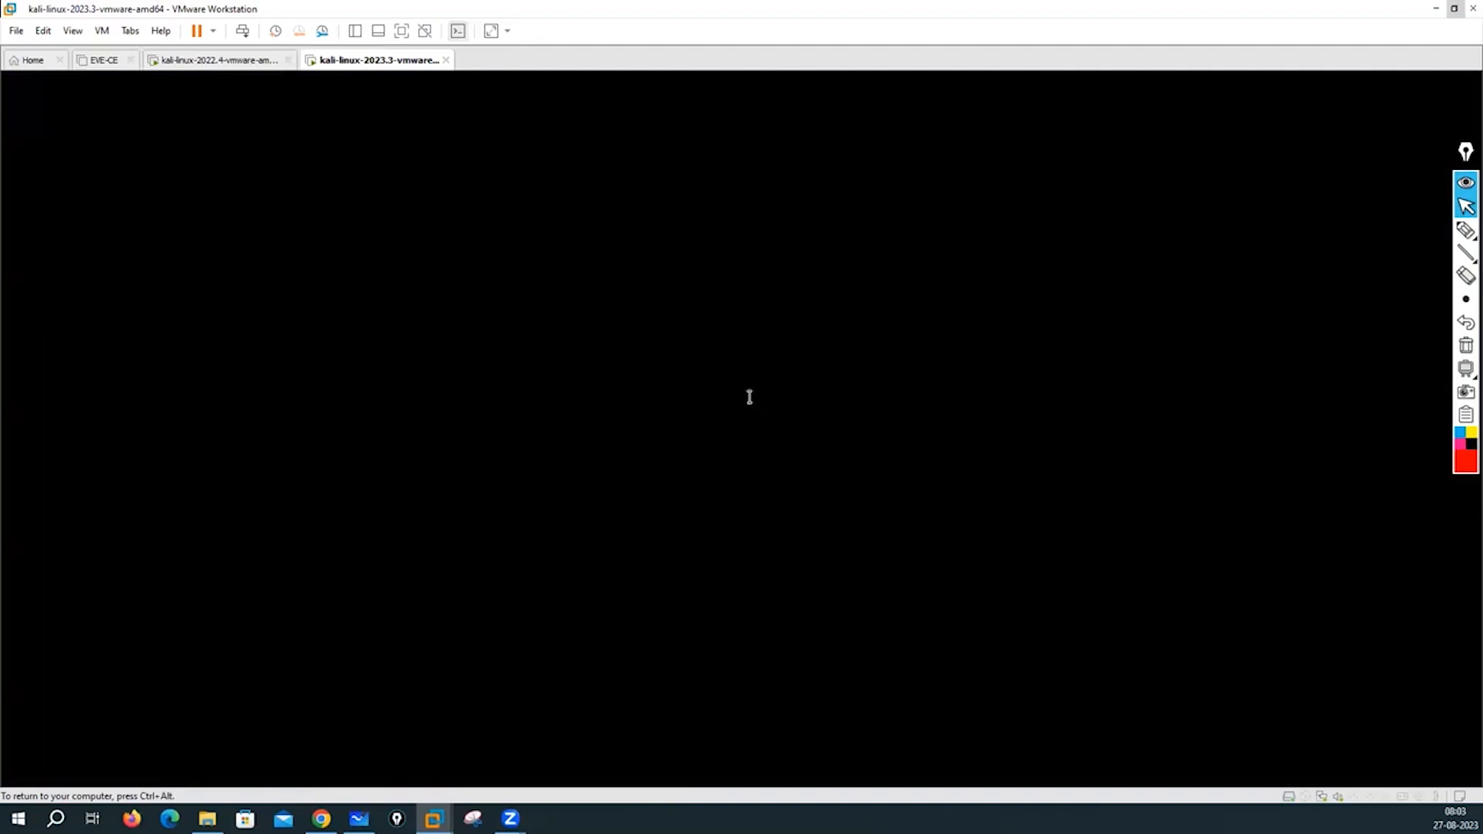
pyautogui.write('ot')
pyautogui.press('Return')
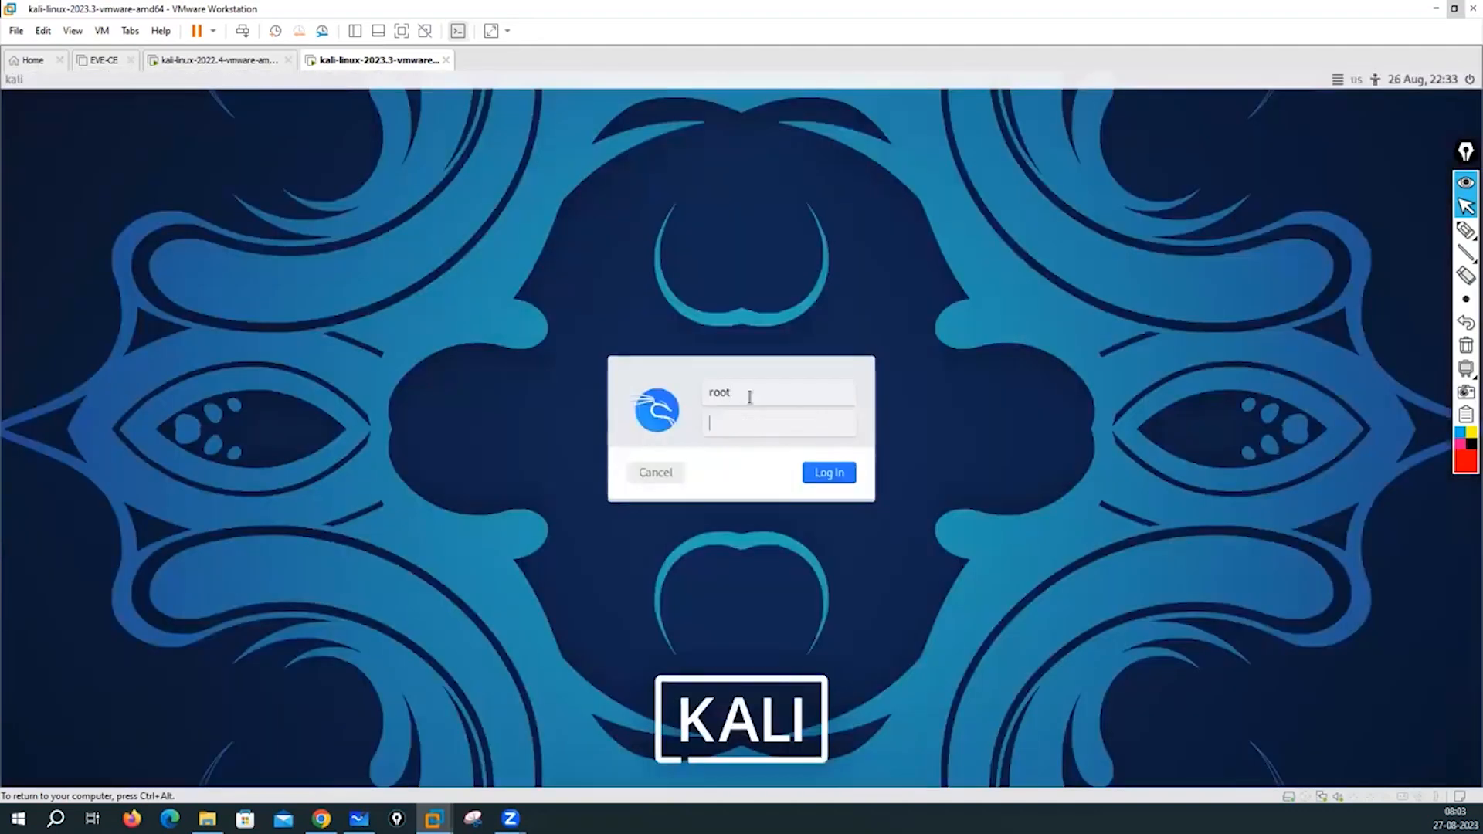
pyautogui.write('kali')
pyautogui.click(829, 474)
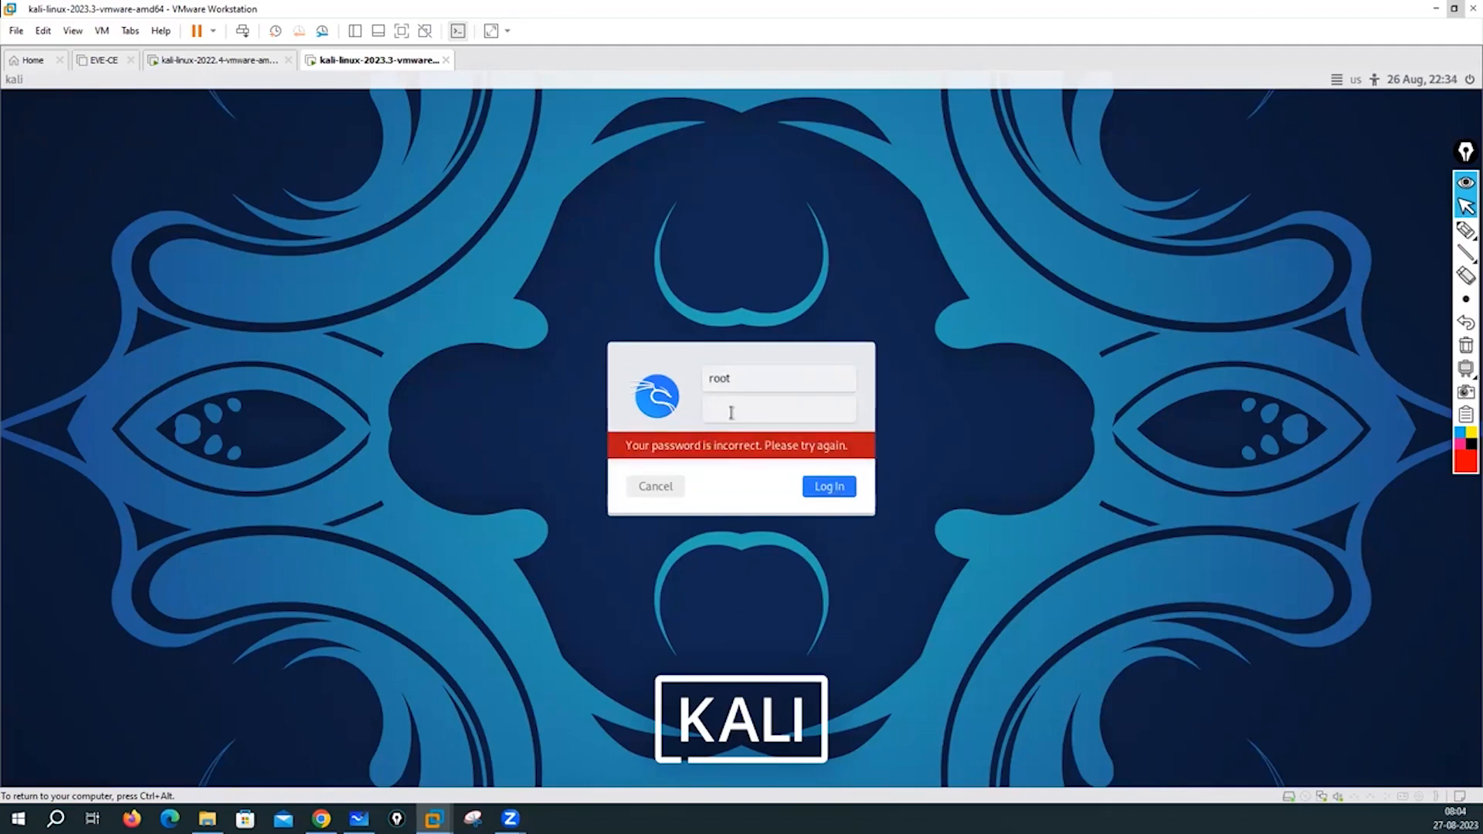
# - Retry the root login after the incorrect-password error, then switch to the web browser
pyautogui.write('ka')
pyautogui.click(828, 491)
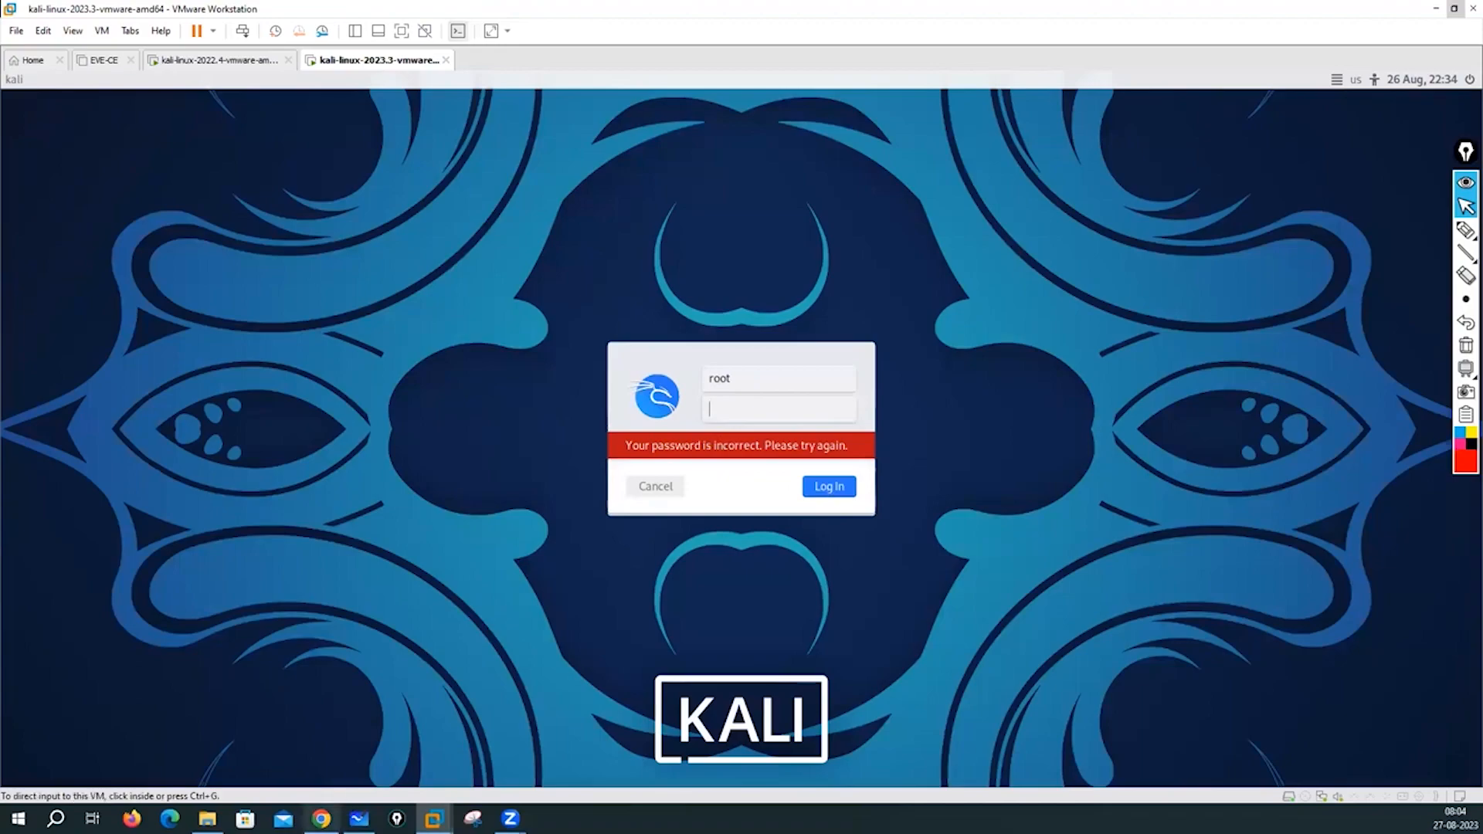
pyautogui.click(321, 819)
# - Search Google in a new tab for 'kali linux root username and password'
pyautogui.click(762, 13)
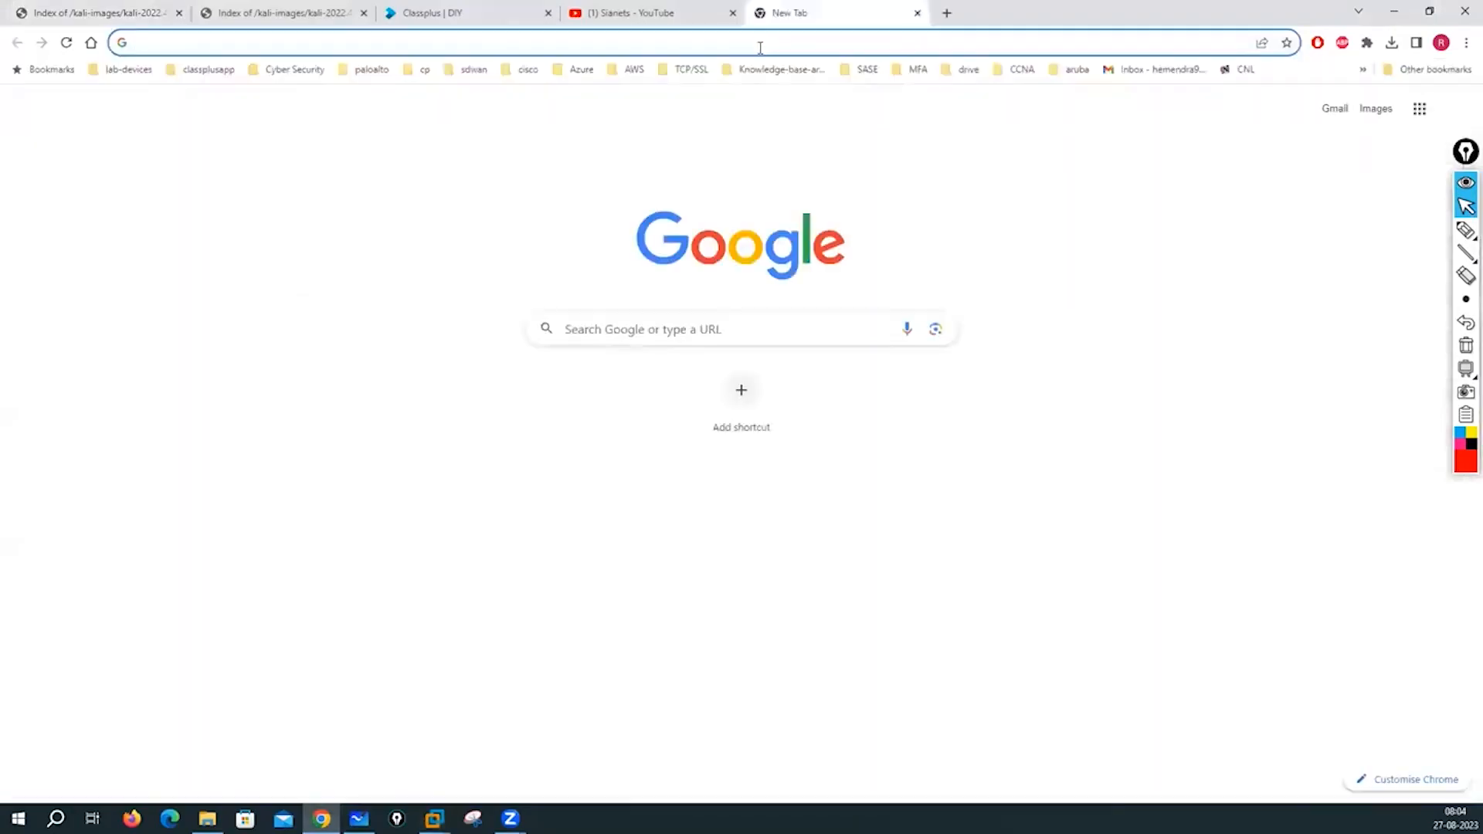
pyautogui.write('kali li')
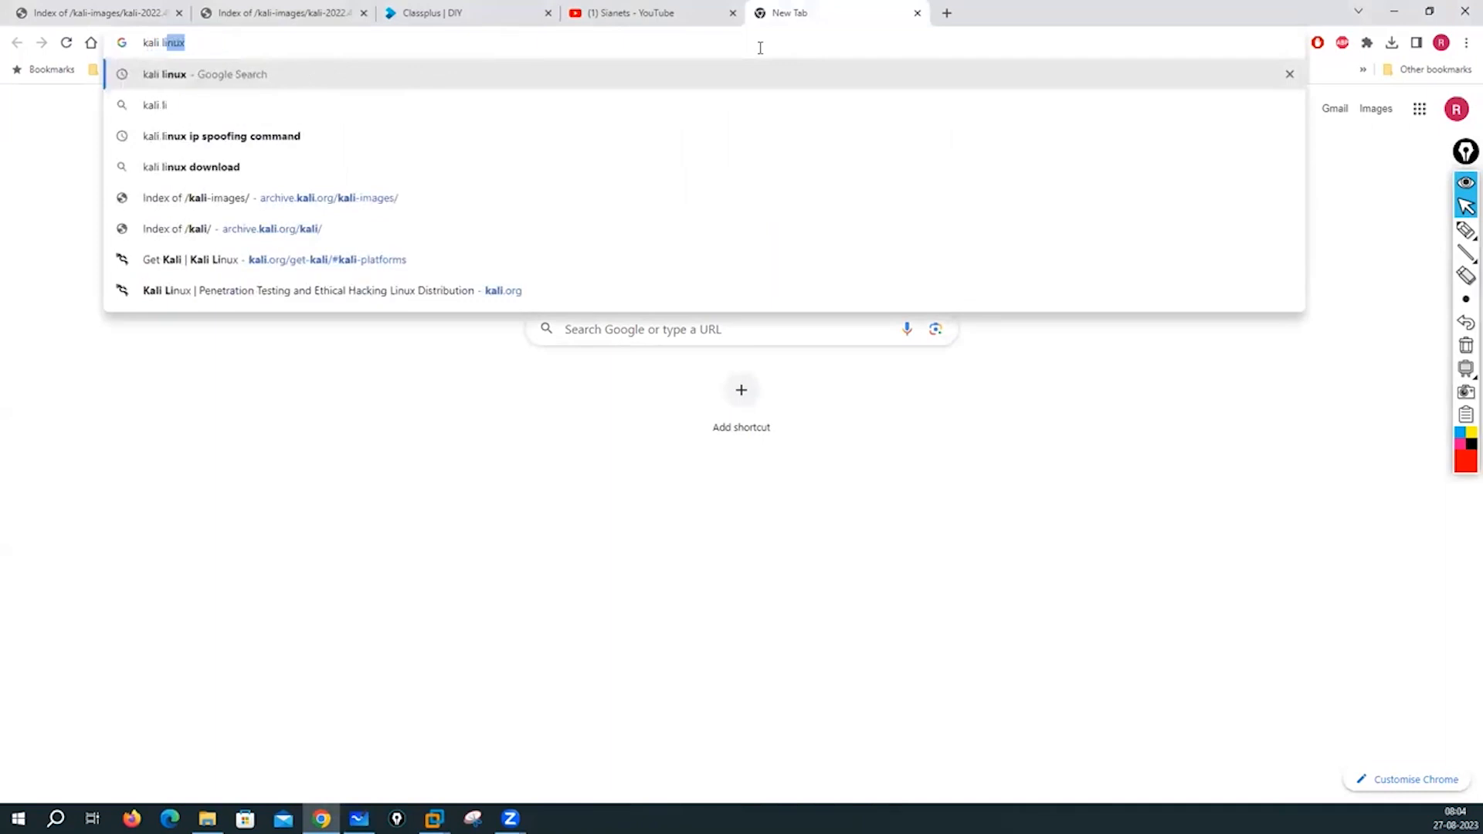
pyautogui.write('nux root s')
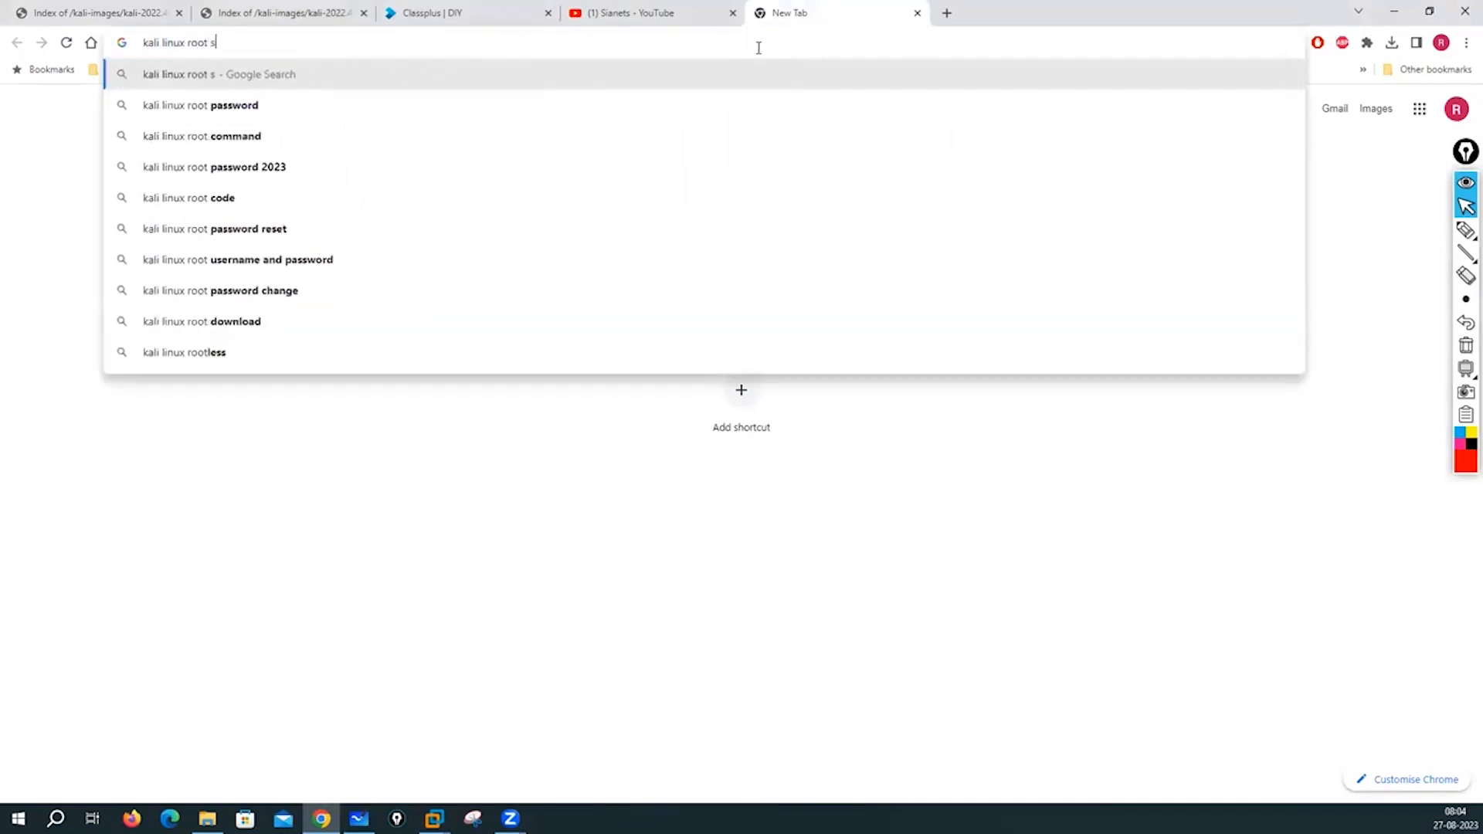
pyautogui.press('BackSpace')
pyautogui.write('user')
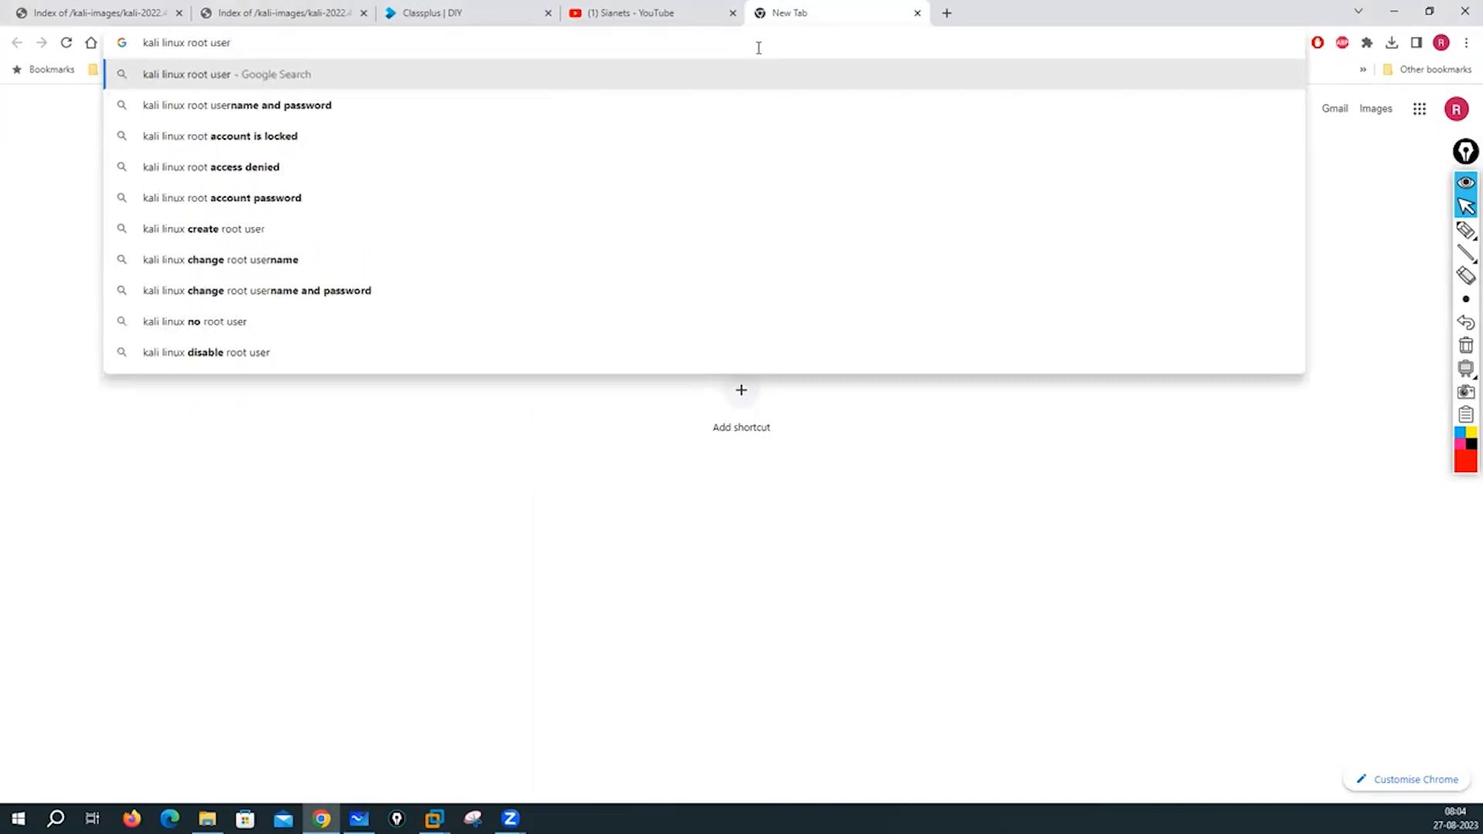
pyautogui.click(264, 114)
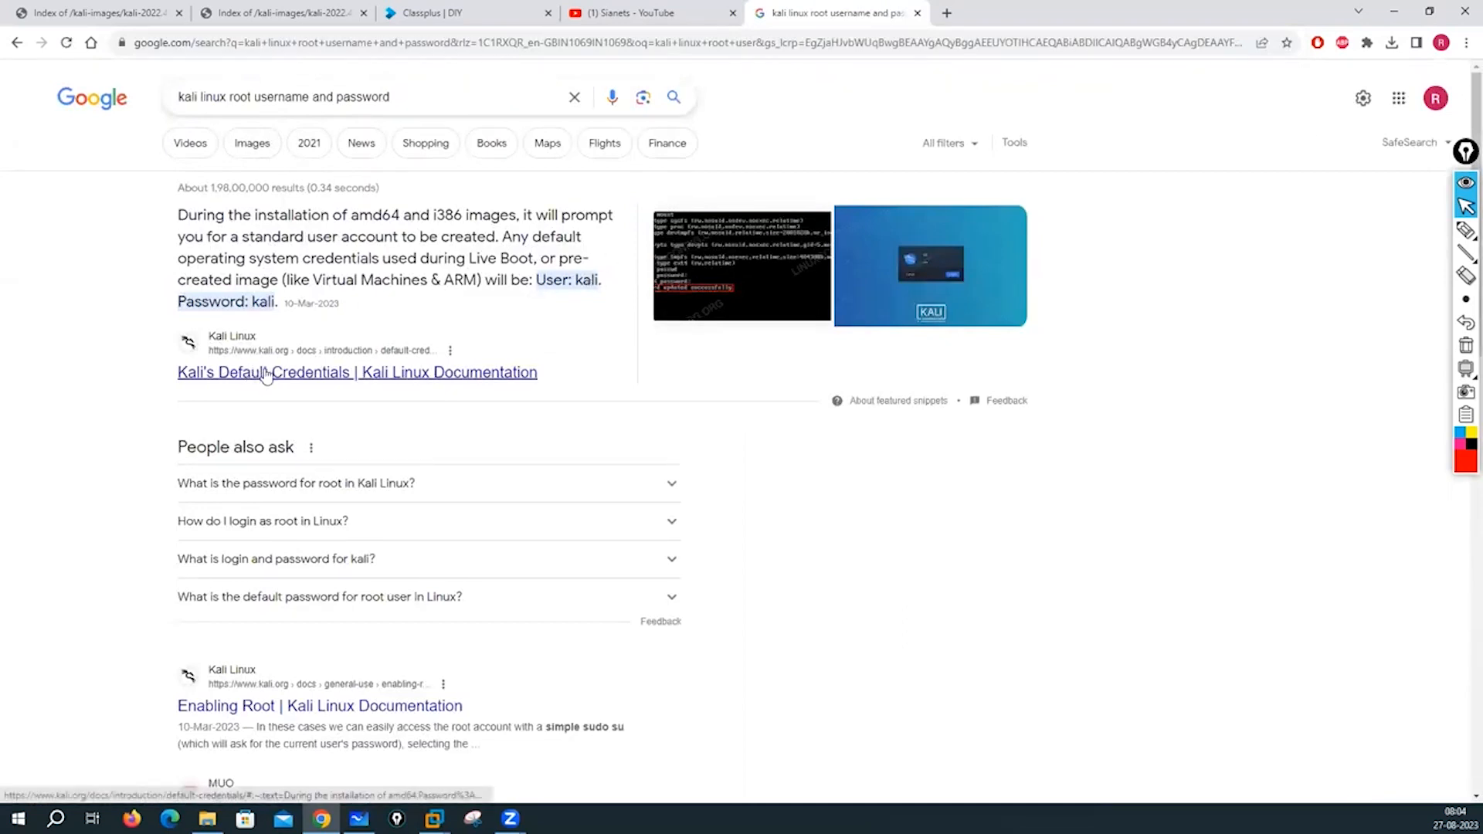
# - Read Kali's Default Credentials page on kali.org, then return to the Kali 2023.3 VM login screen
pyautogui.click(291, 378)
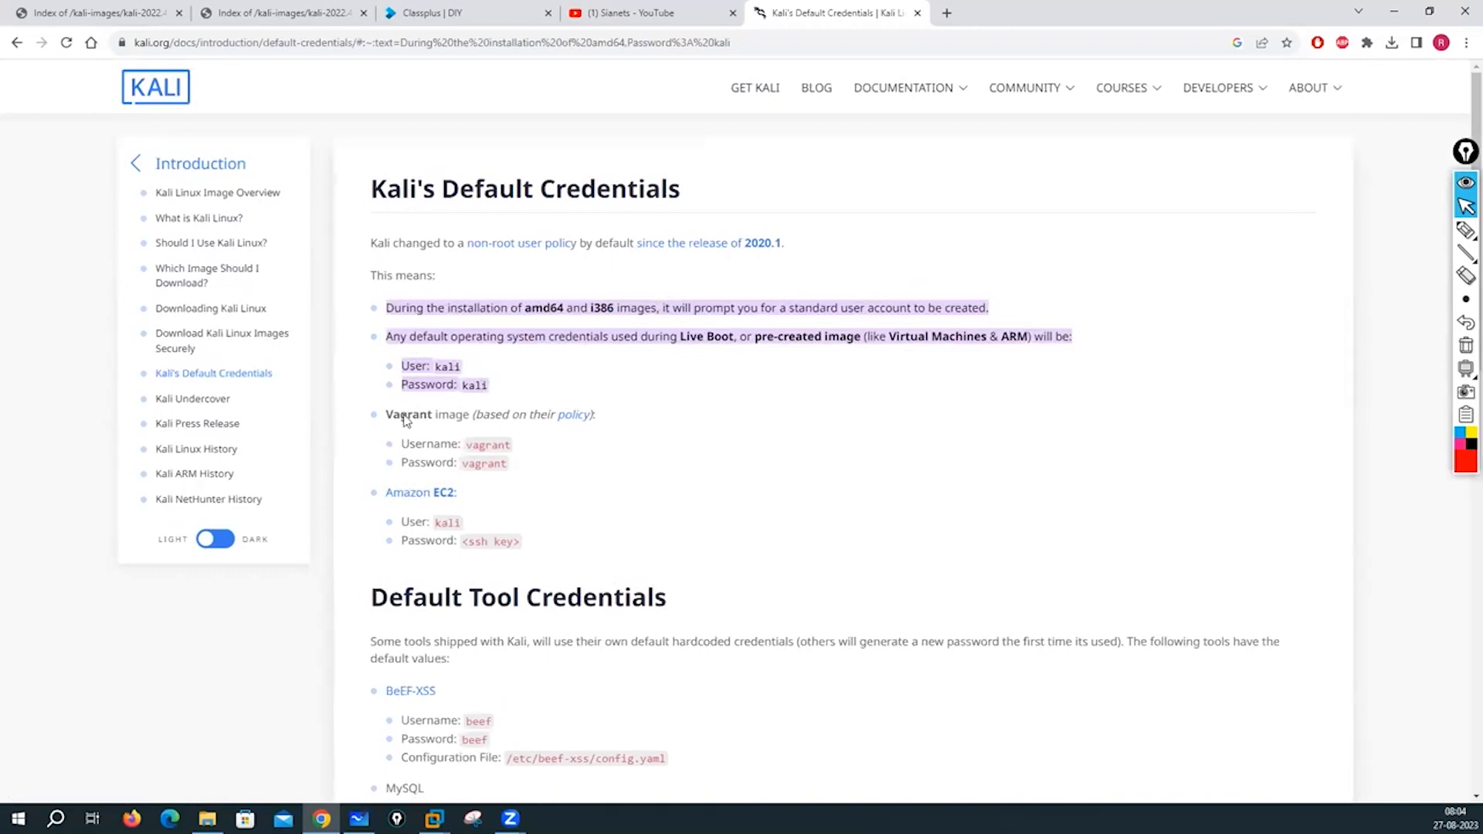
pyautogui.scroll(-2, 601, 522)
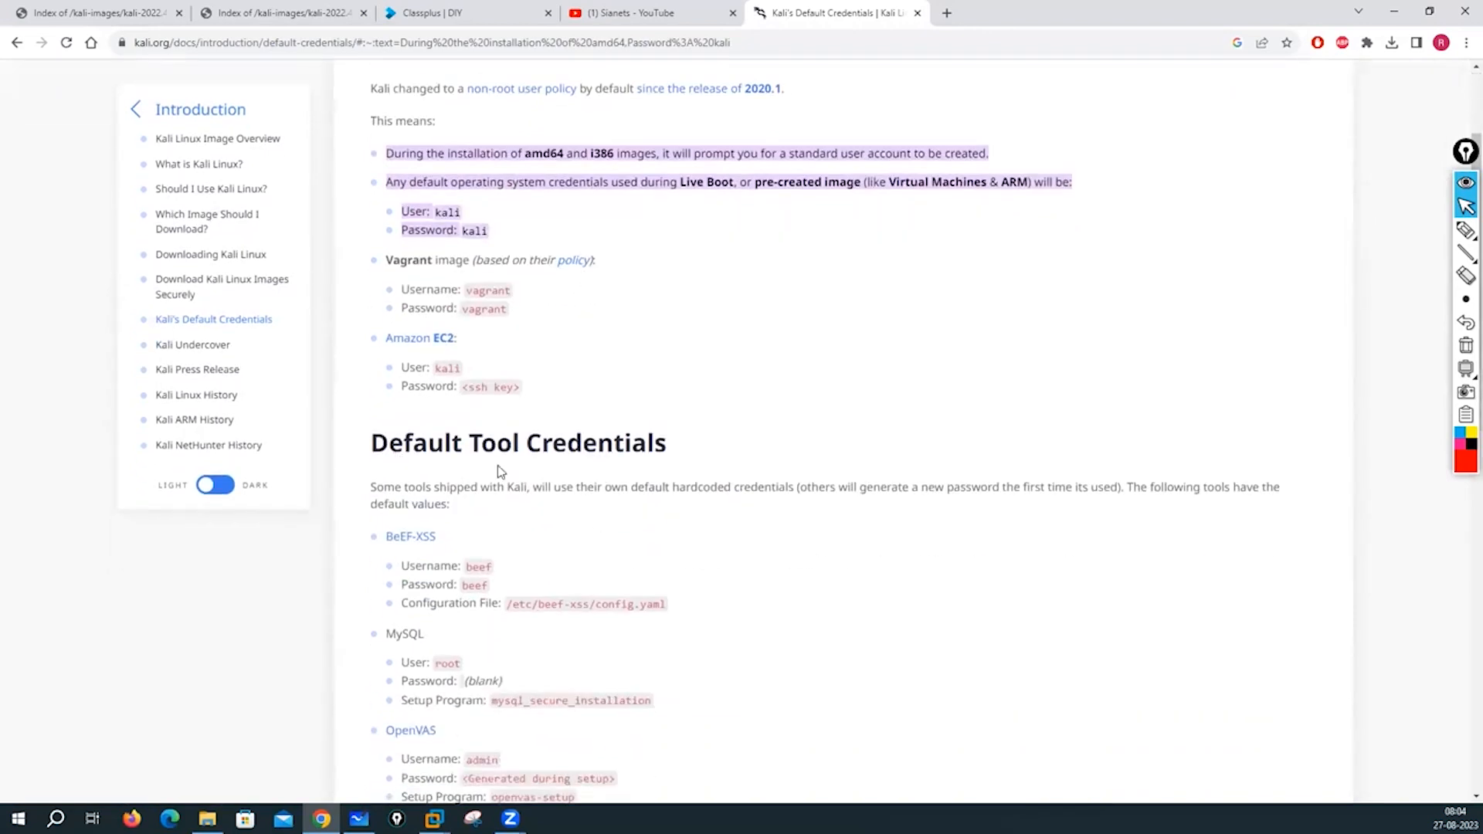
pyautogui.scroll(-3, 601, 475)
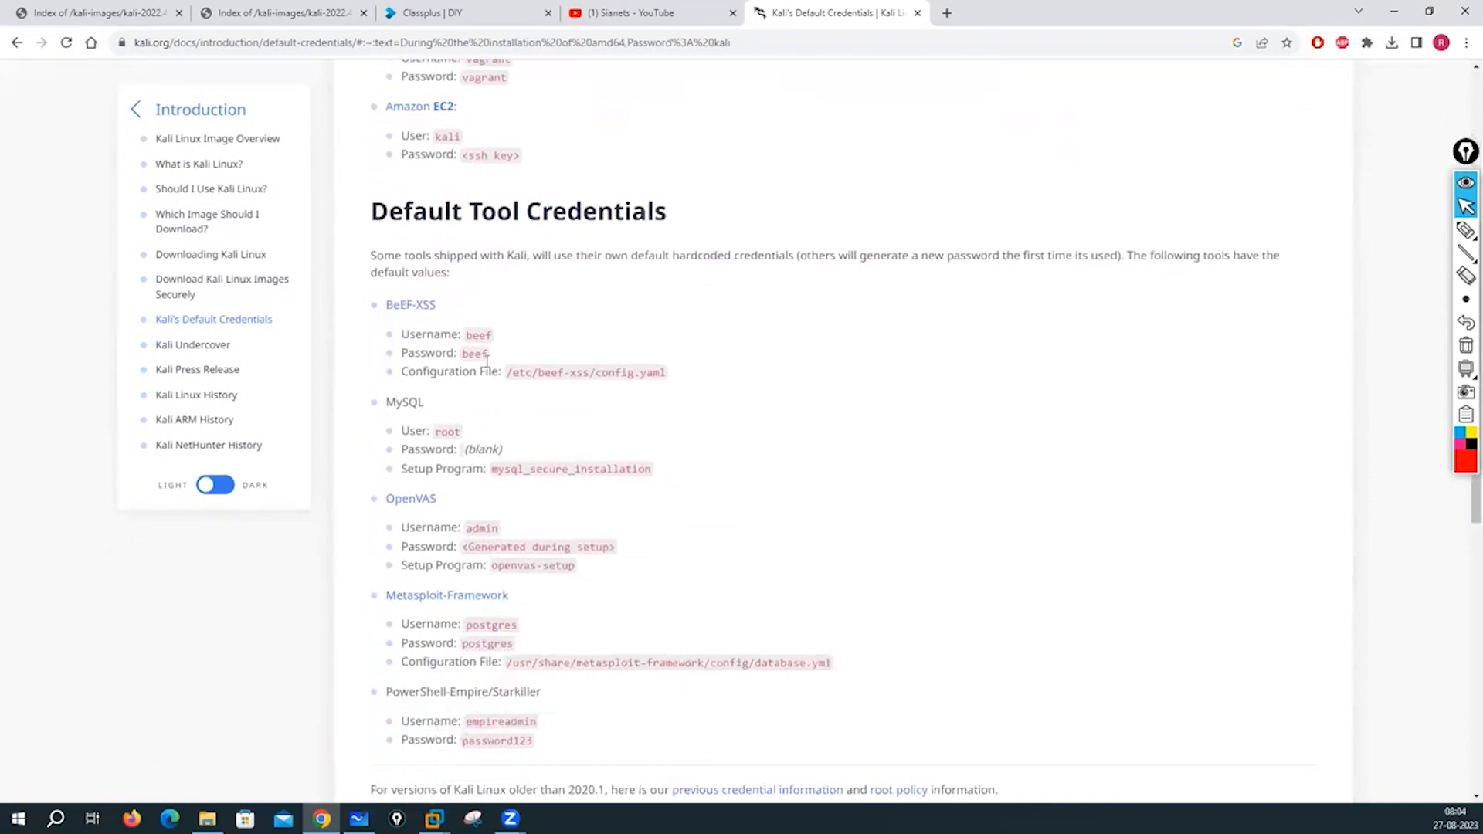
pyautogui.scroll(-5, 589, 443)
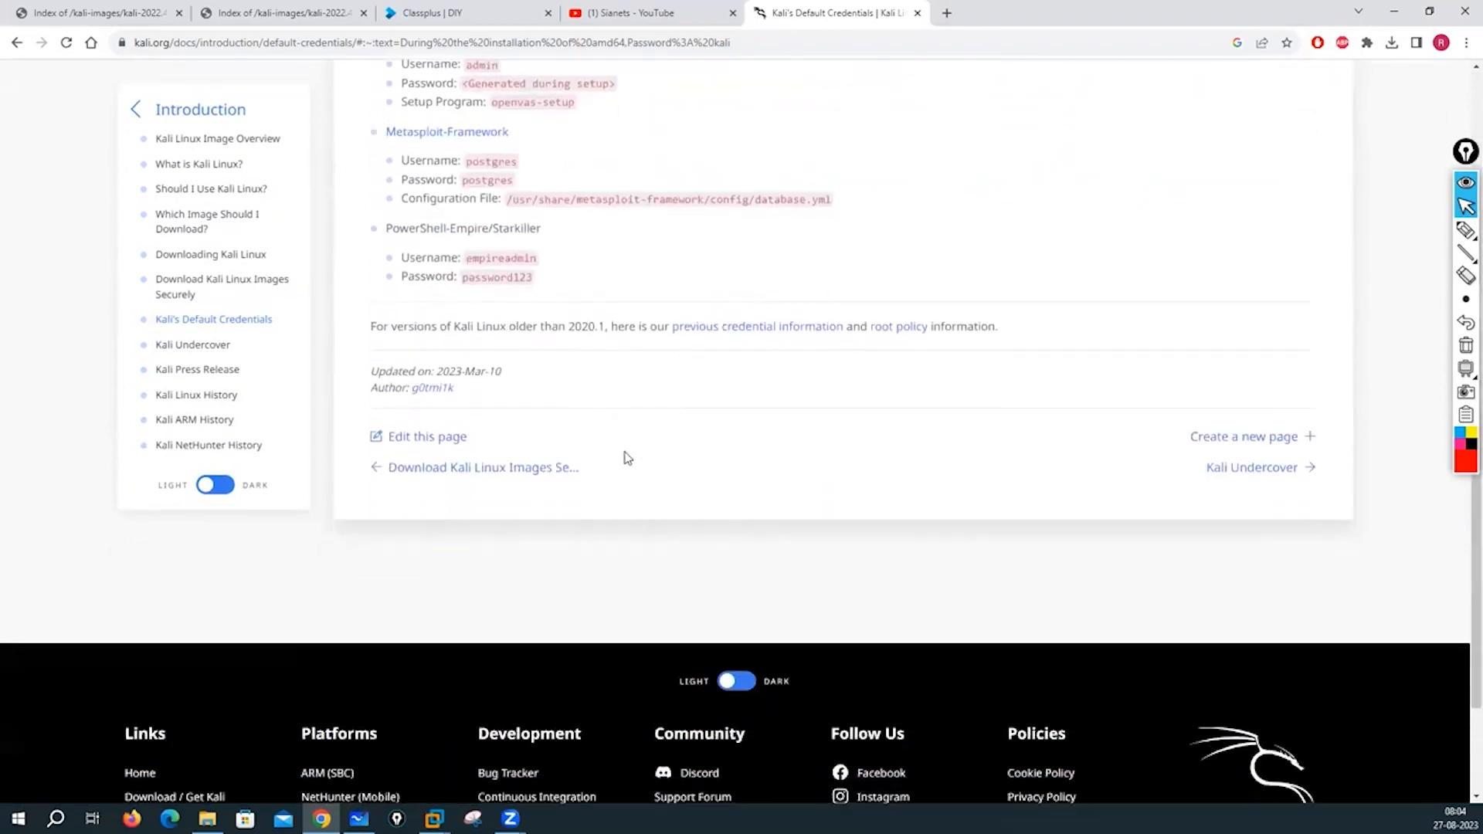
pyautogui.scroll(-1, 696, 470)
pyautogui.scroll(10, 695, 470)
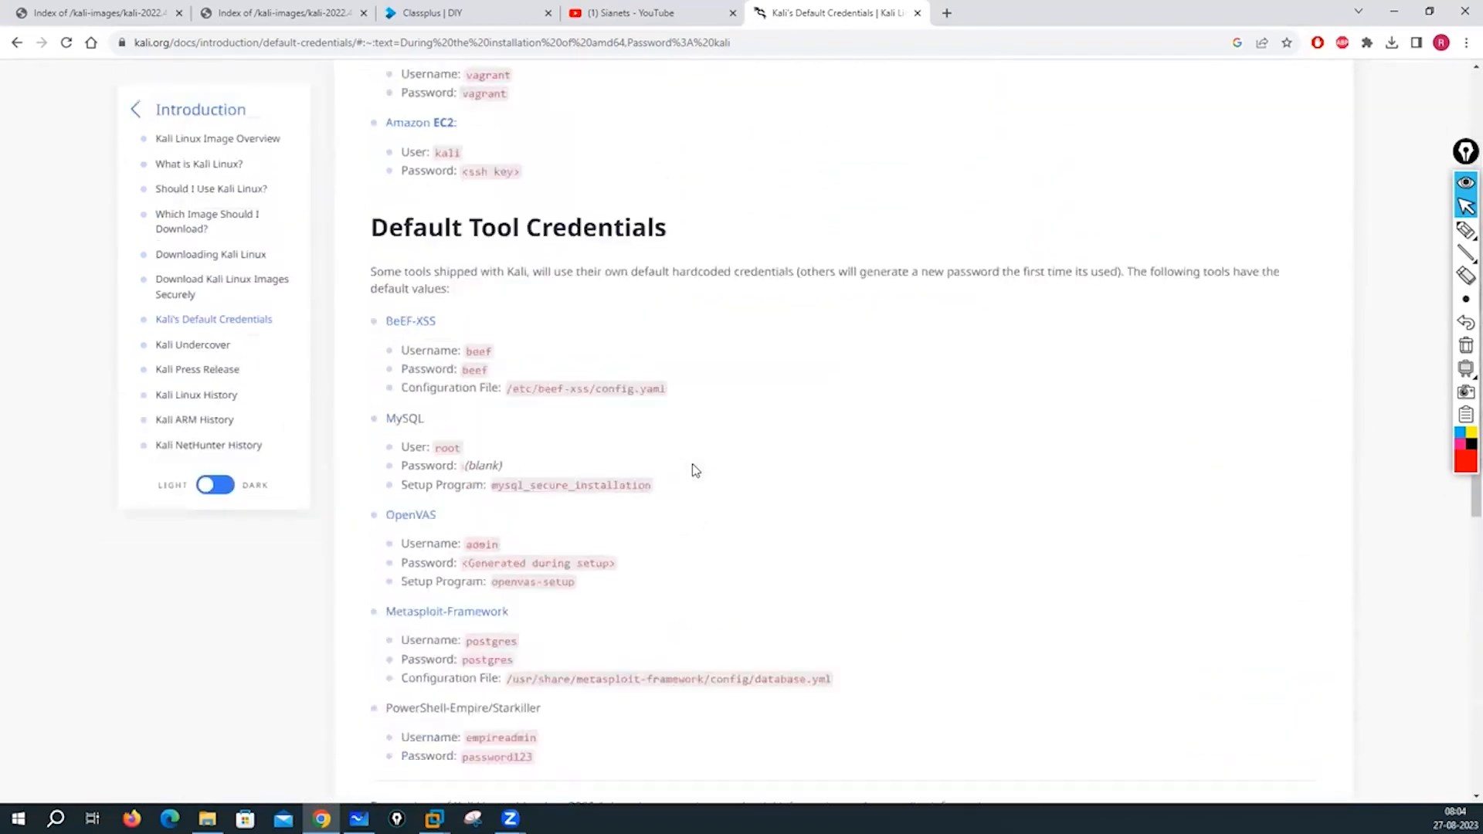
pyautogui.scroll(2, 695, 470)
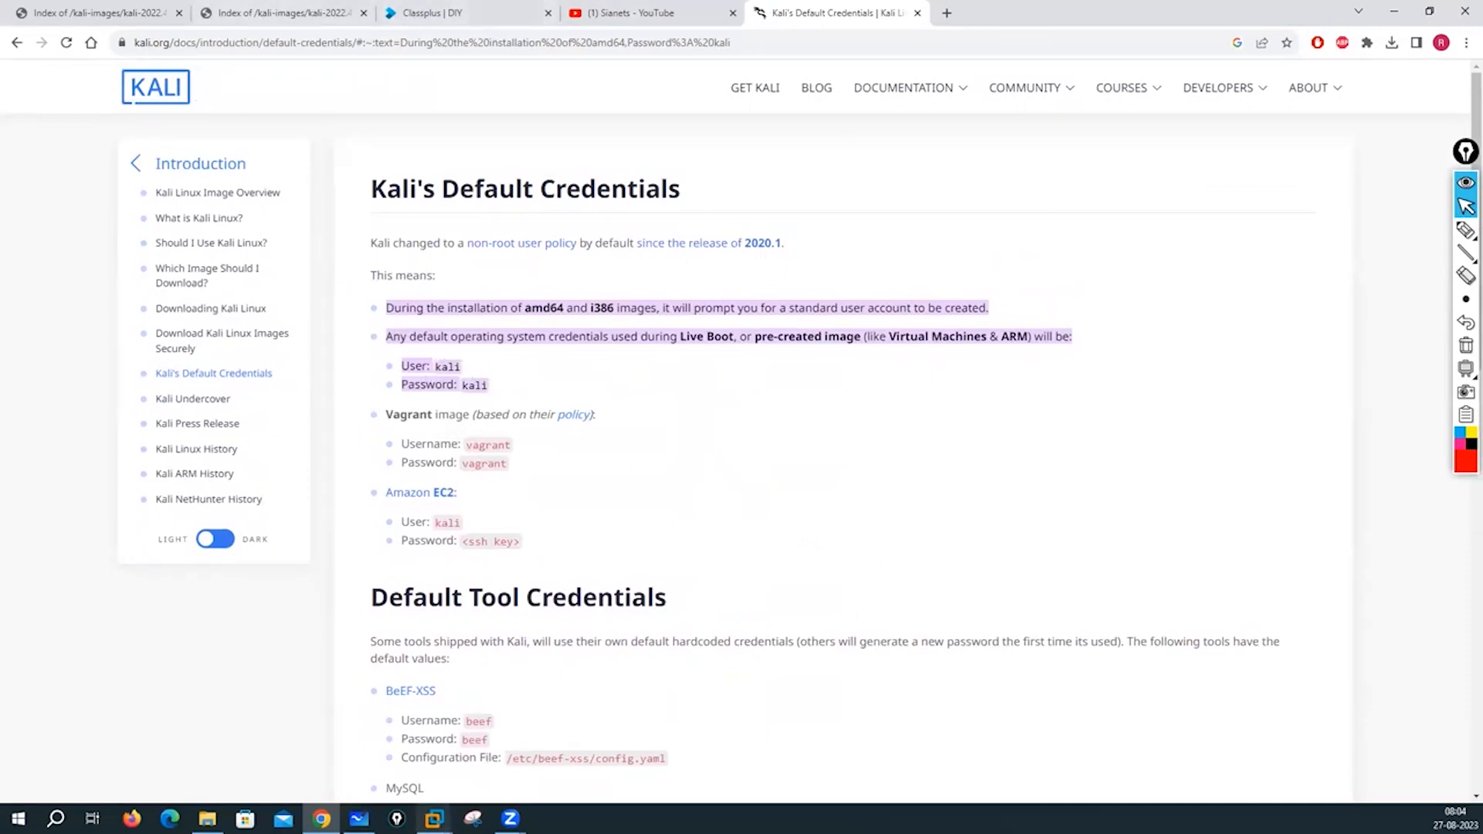
pyautogui.click(432, 818)
pyautogui.click(657, 714)
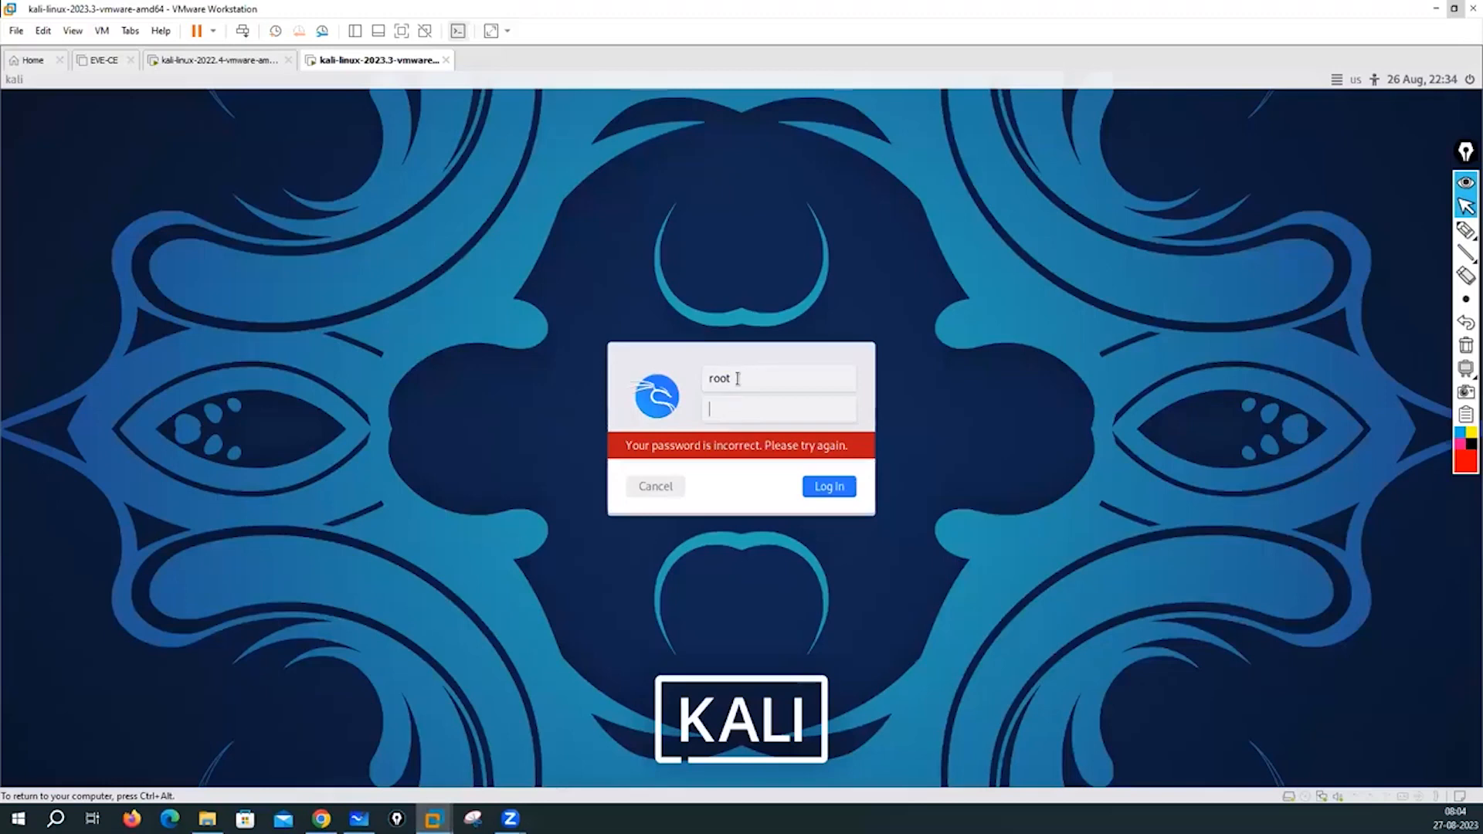
# - Sign in to the Kali desktop as user kali with its password
pyautogui.click(738, 378)
pyautogui.write('kali')
pyautogui.press('Tab')
pyautogui.write('kal')
pyautogui.click(831, 488)
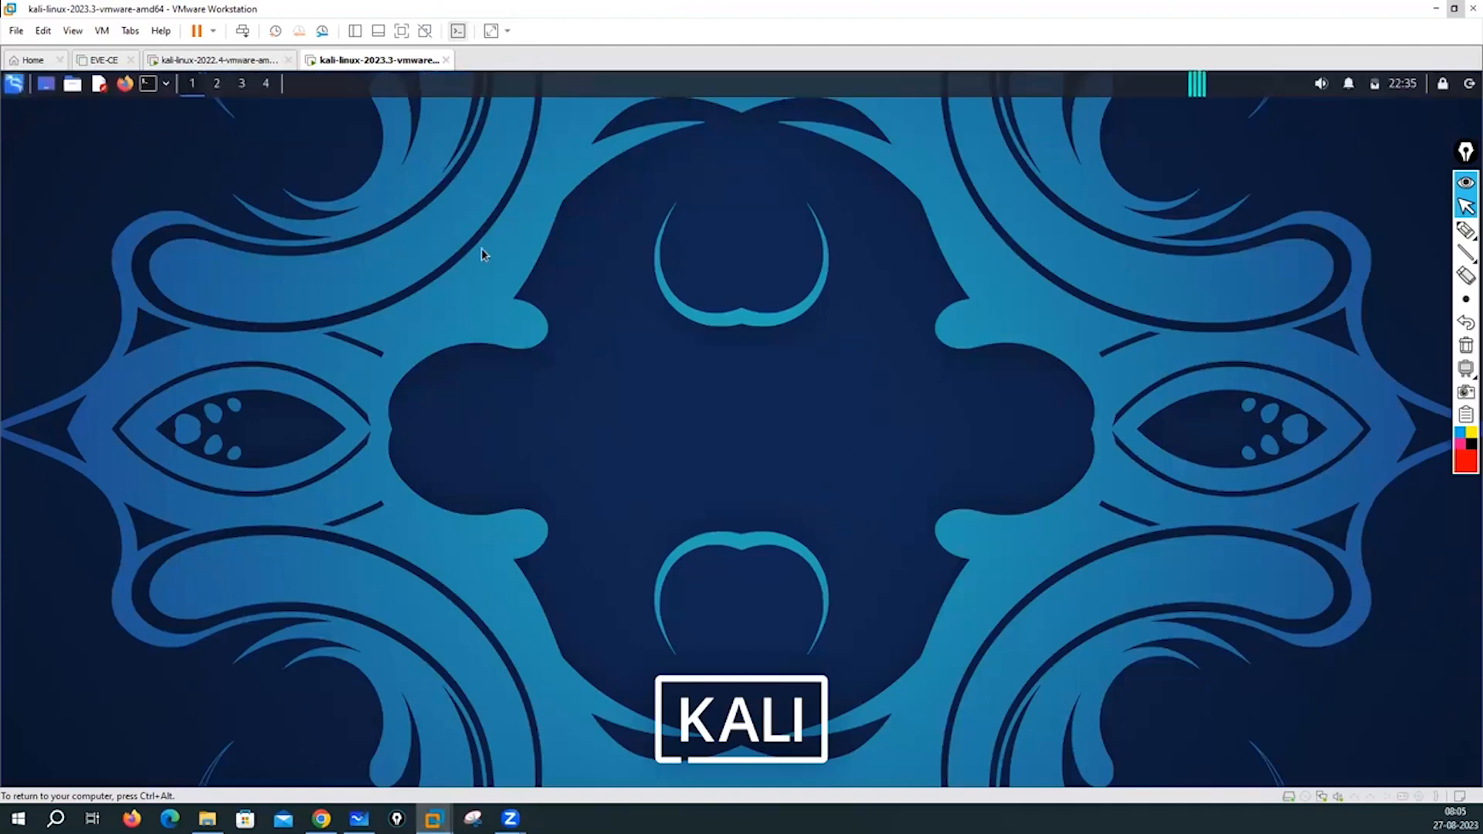
# - Become root in the terminal with sudo su, supplying the kali password
pyautogui.write('sudo su')
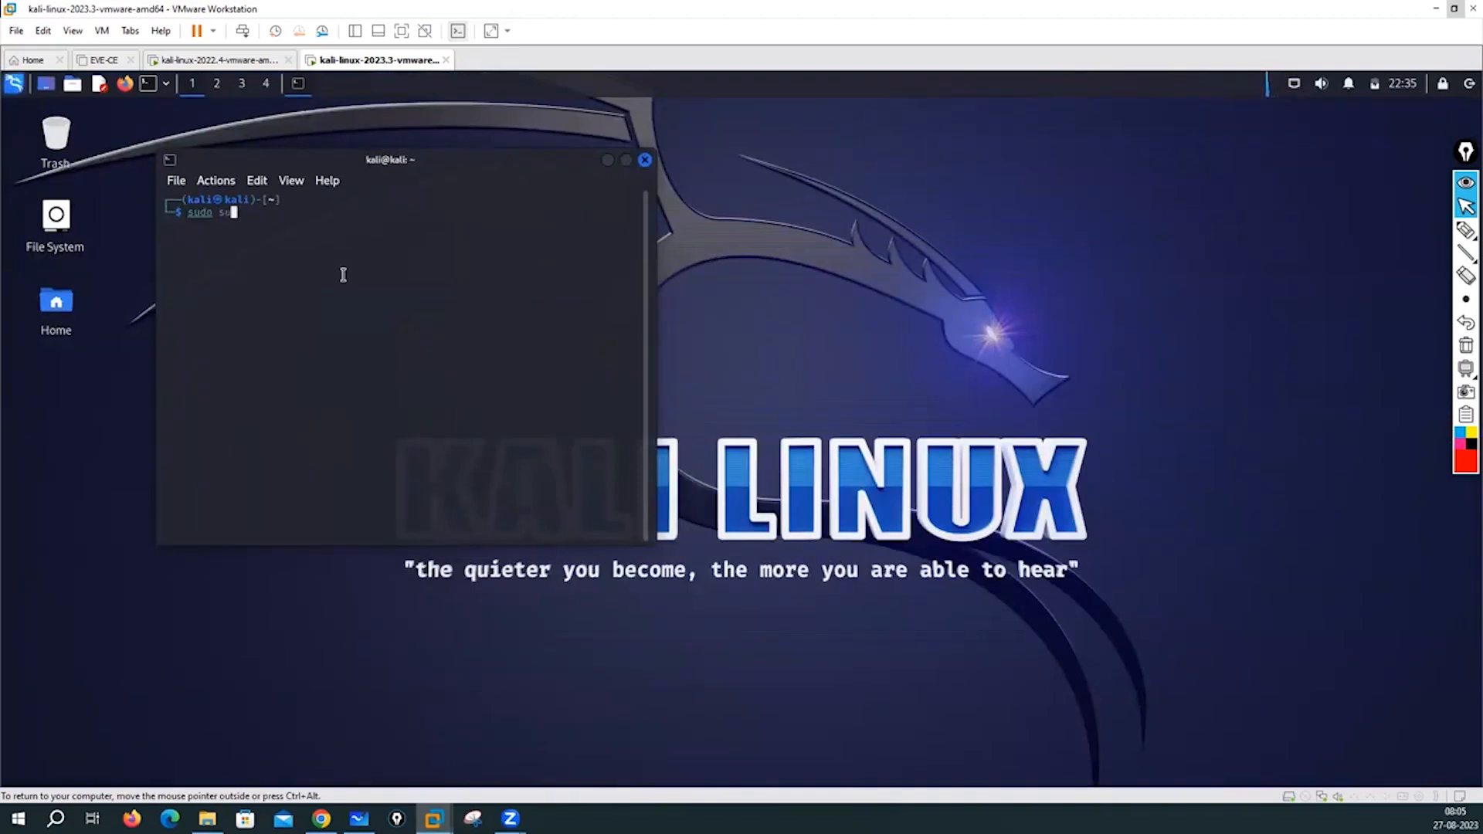
pyautogui.press('Return')
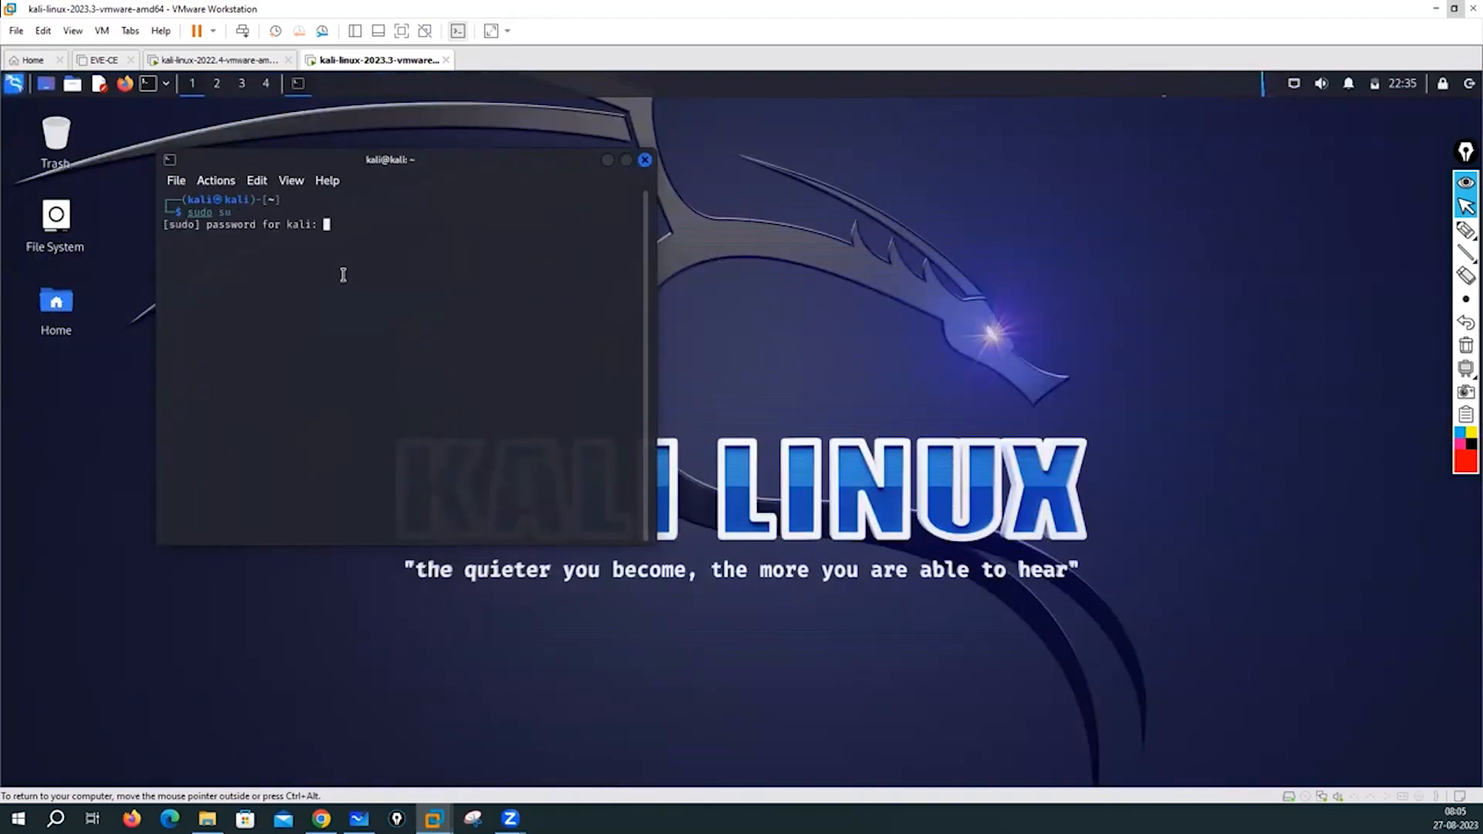
pyautogui.write('kali')
pyautogui.press('Return')
pyautogui.press('Return')
pyautogui.press('Return')
pyautogui.press('Return')
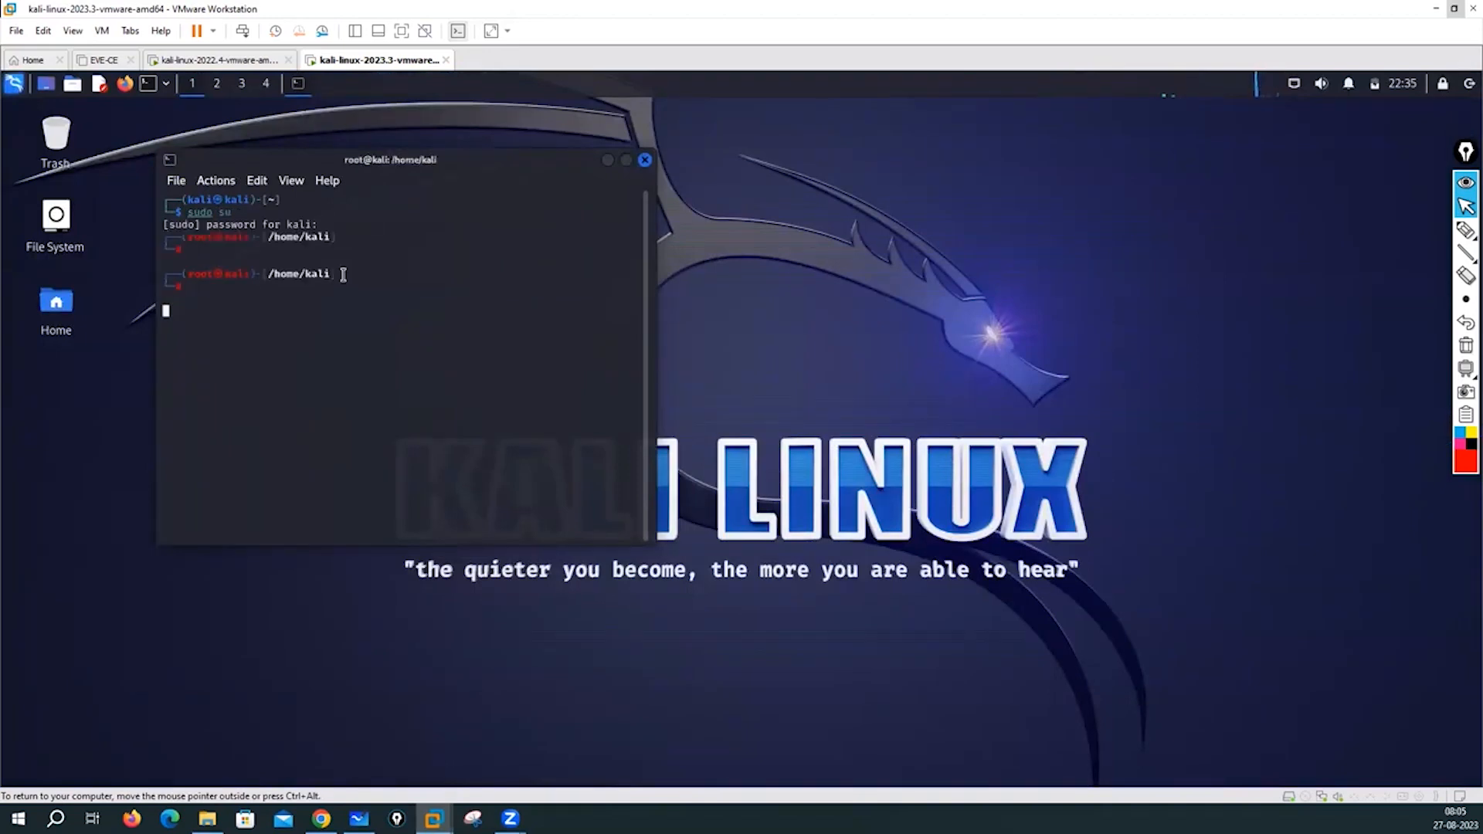
# - Set a new root password with passwd root, entering it twice
pyautogui.write('pass')
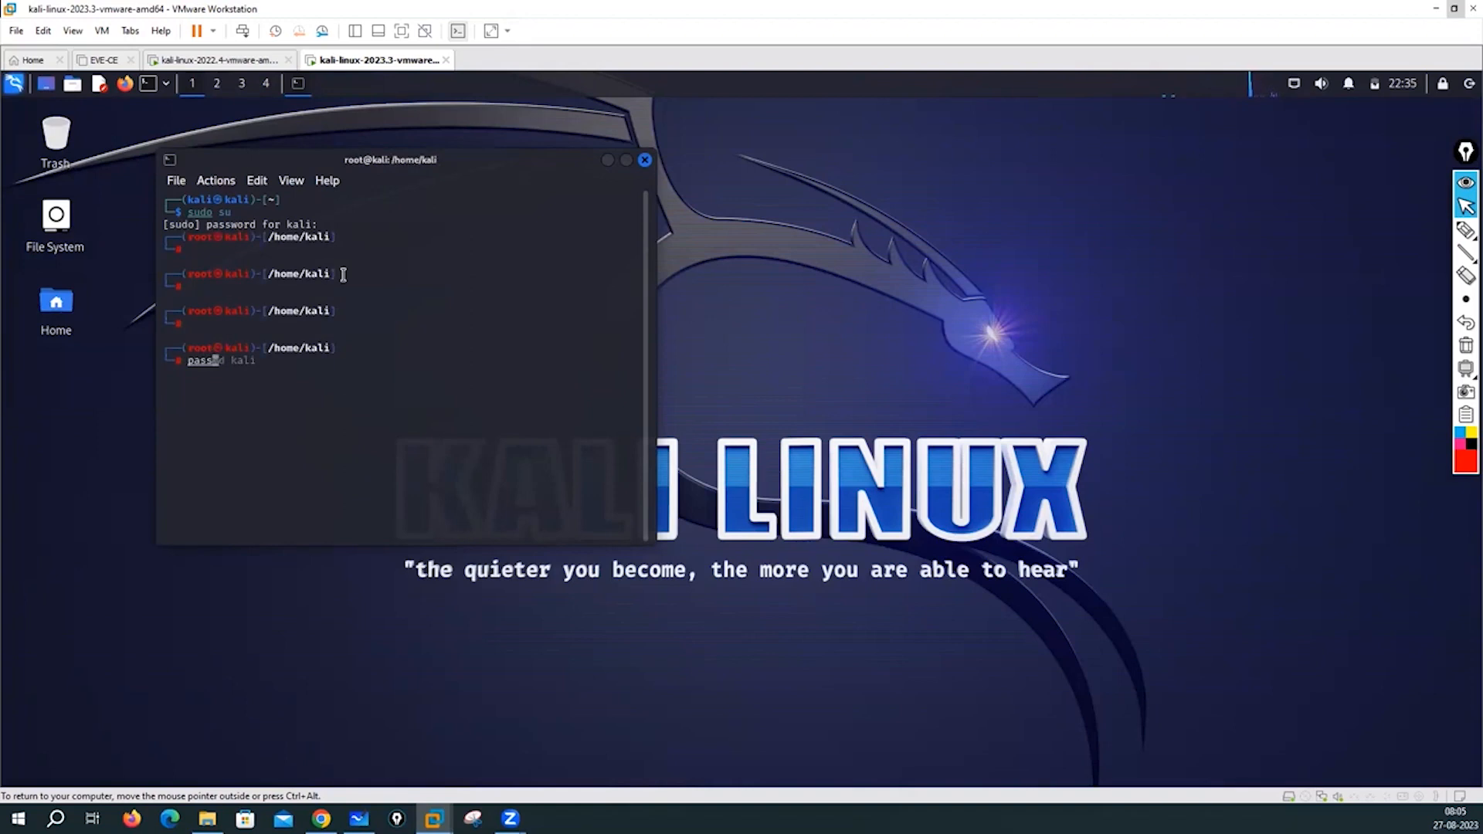
pyautogui.write('wd root')
pyautogui.press('Return')
pyautogui.press('Return')
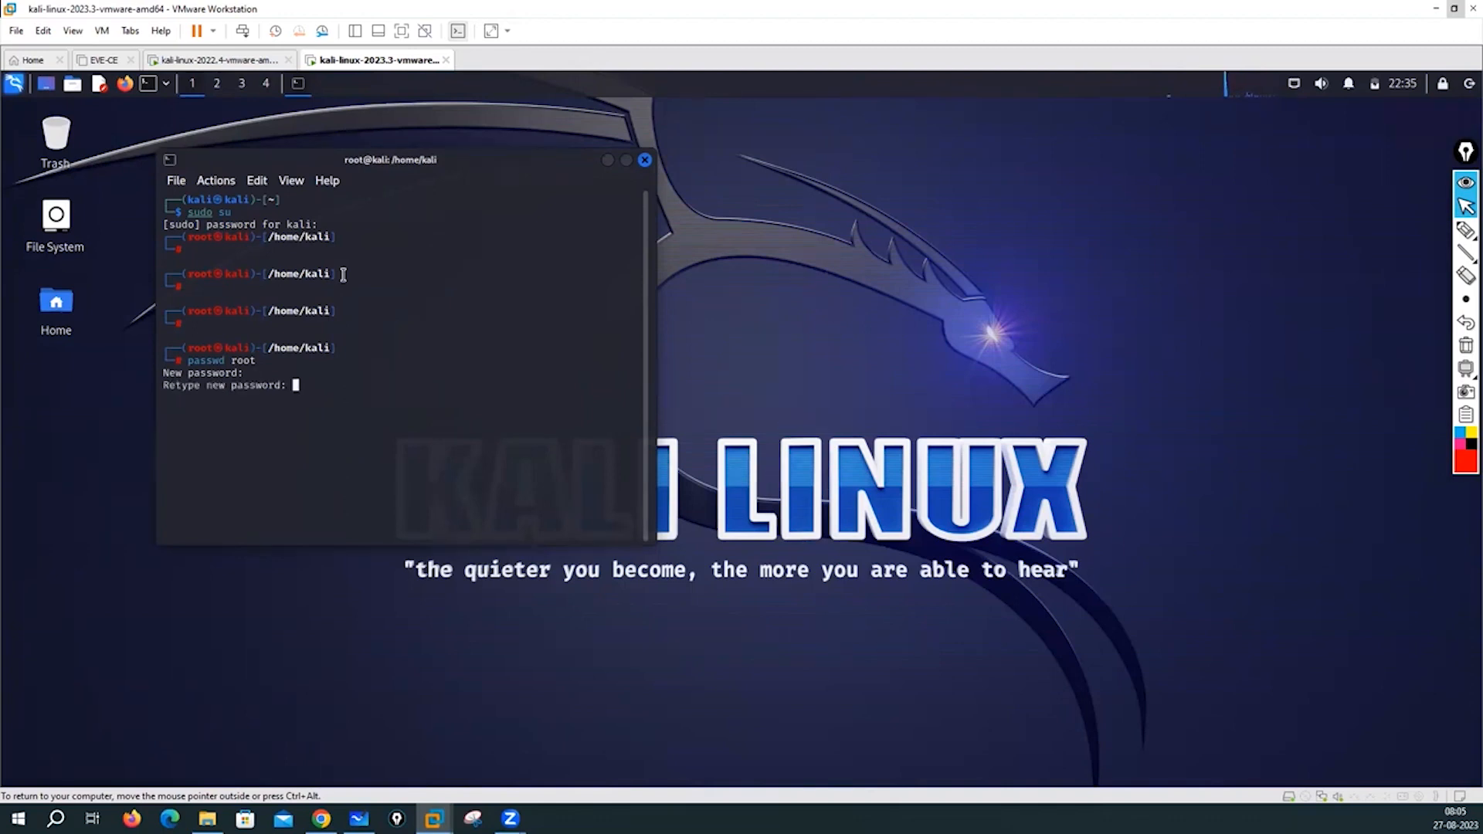
pyautogui.press('Return')
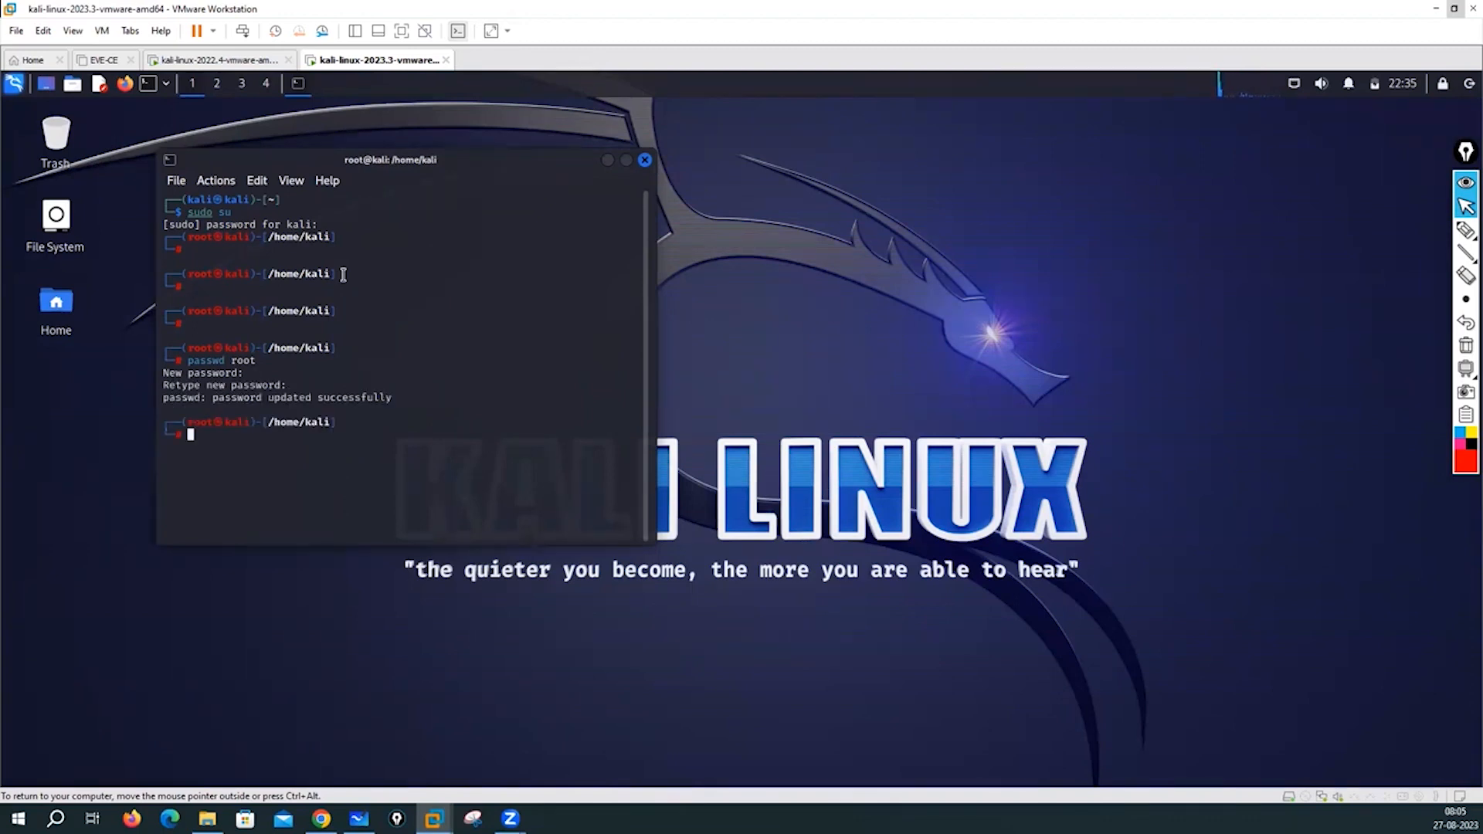
pyautogui.press('Return')
pyautogui.press('Return')
pyautogui.press('Return')
pyautogui.press('Return')
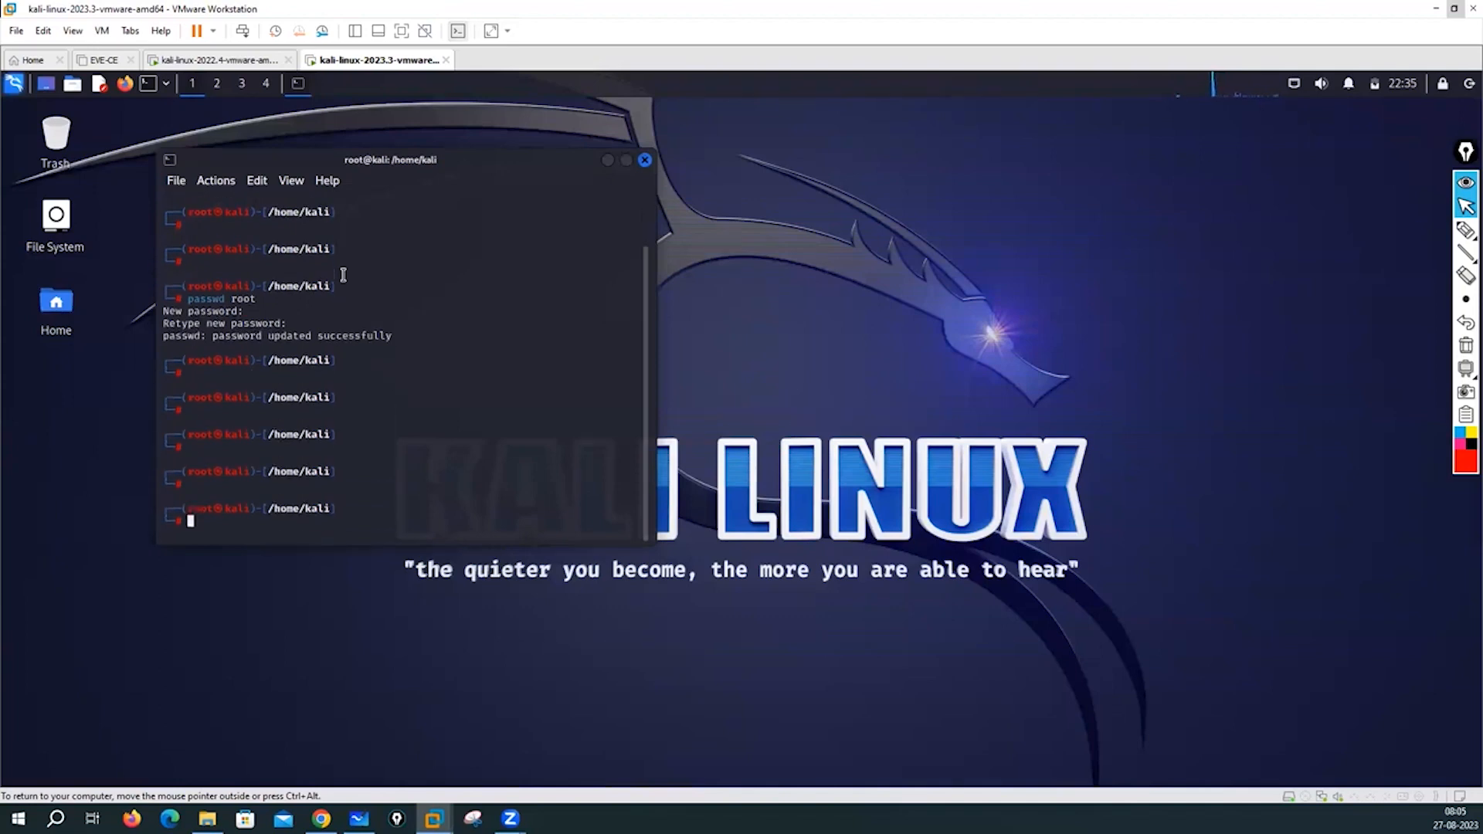
# - Log out of kali and sign back in as root with the new password, briefly checking the Kali 2022.4 tab
pyautogui.click(1441, 85)
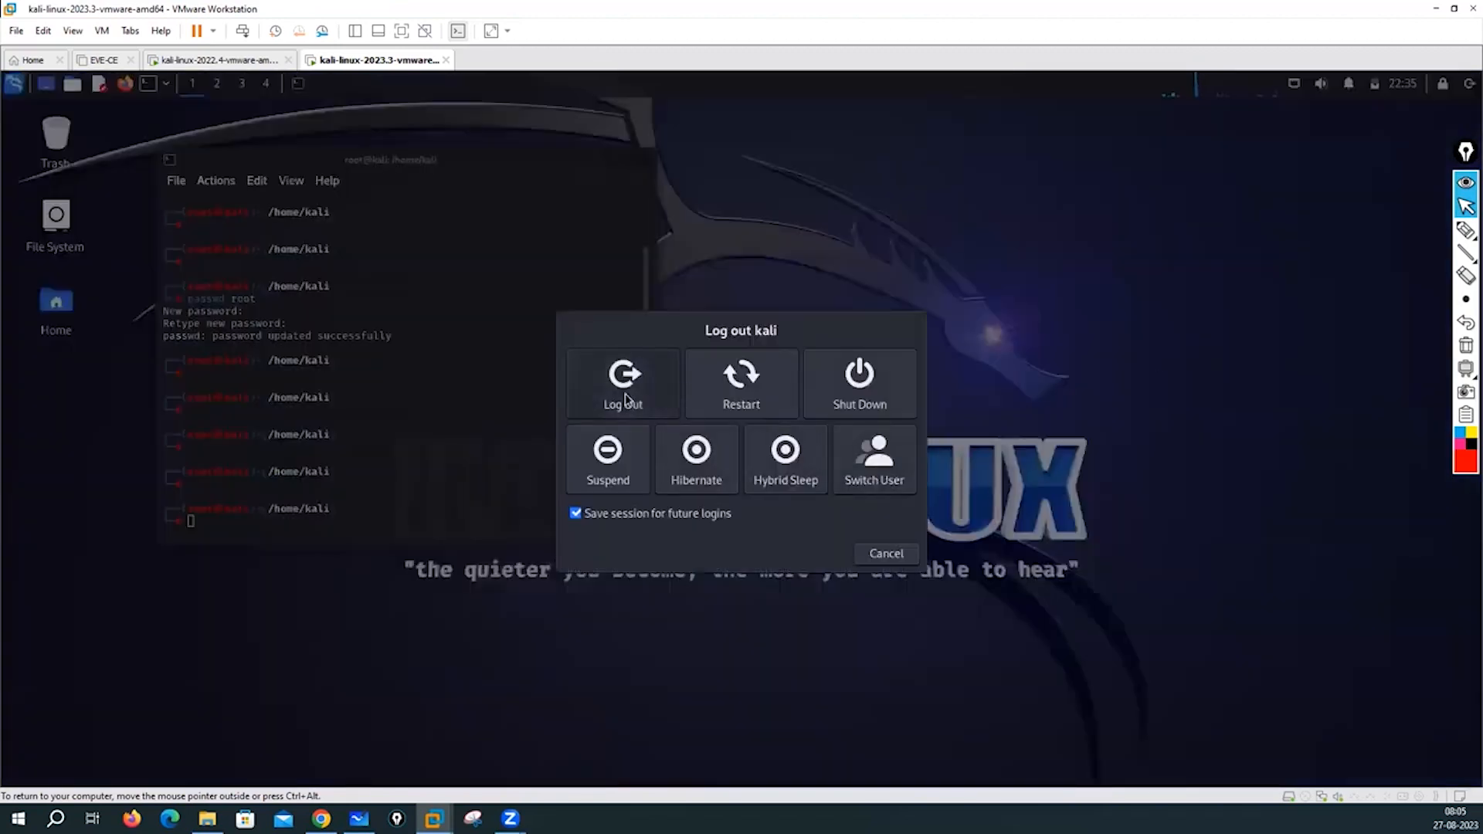
pyautogui.click(624, 400)
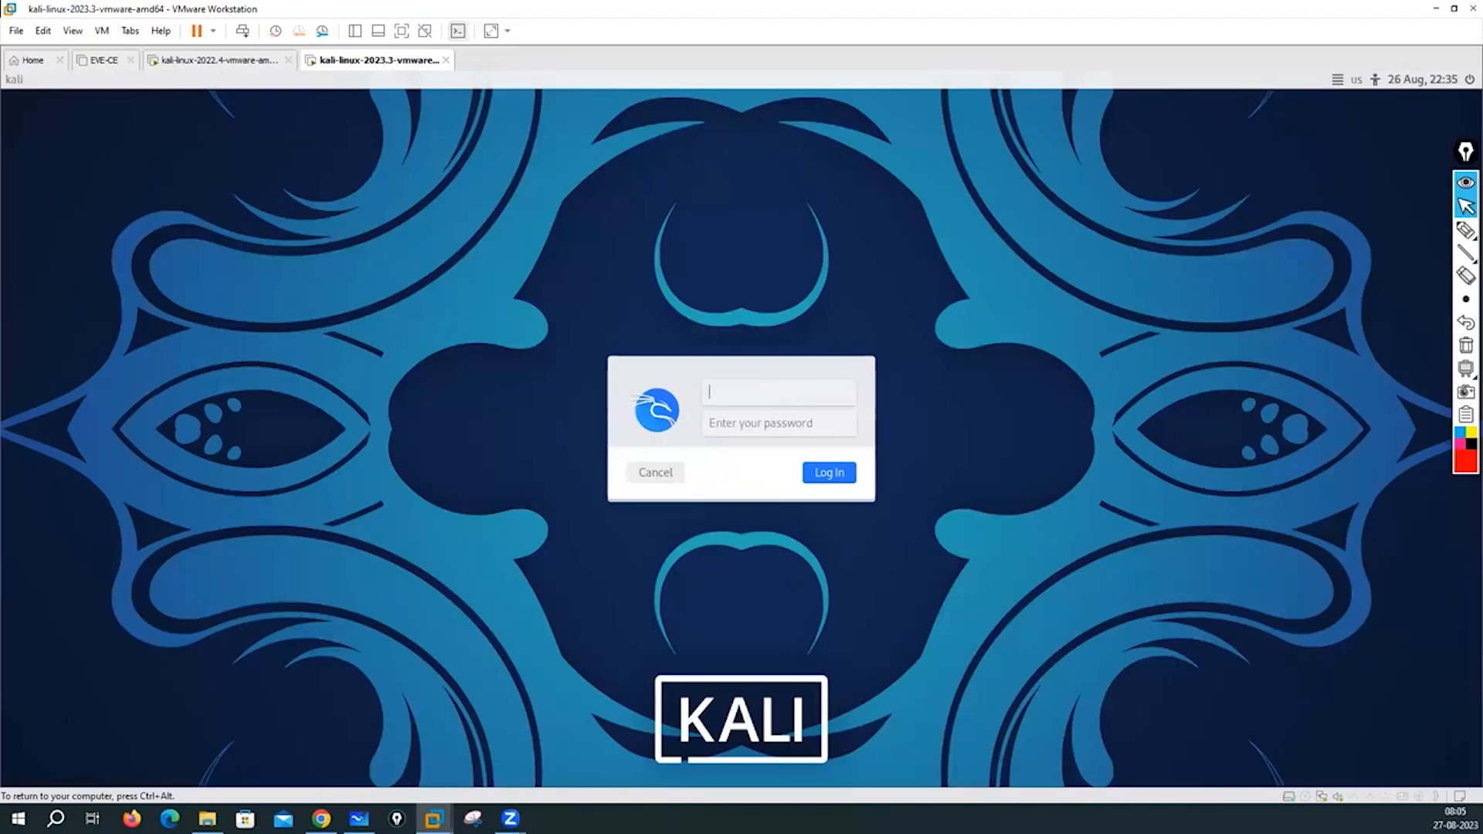
pyautogui.write('root')
pyautogui.press('Tab')
pyautogui.write('•••••••••')
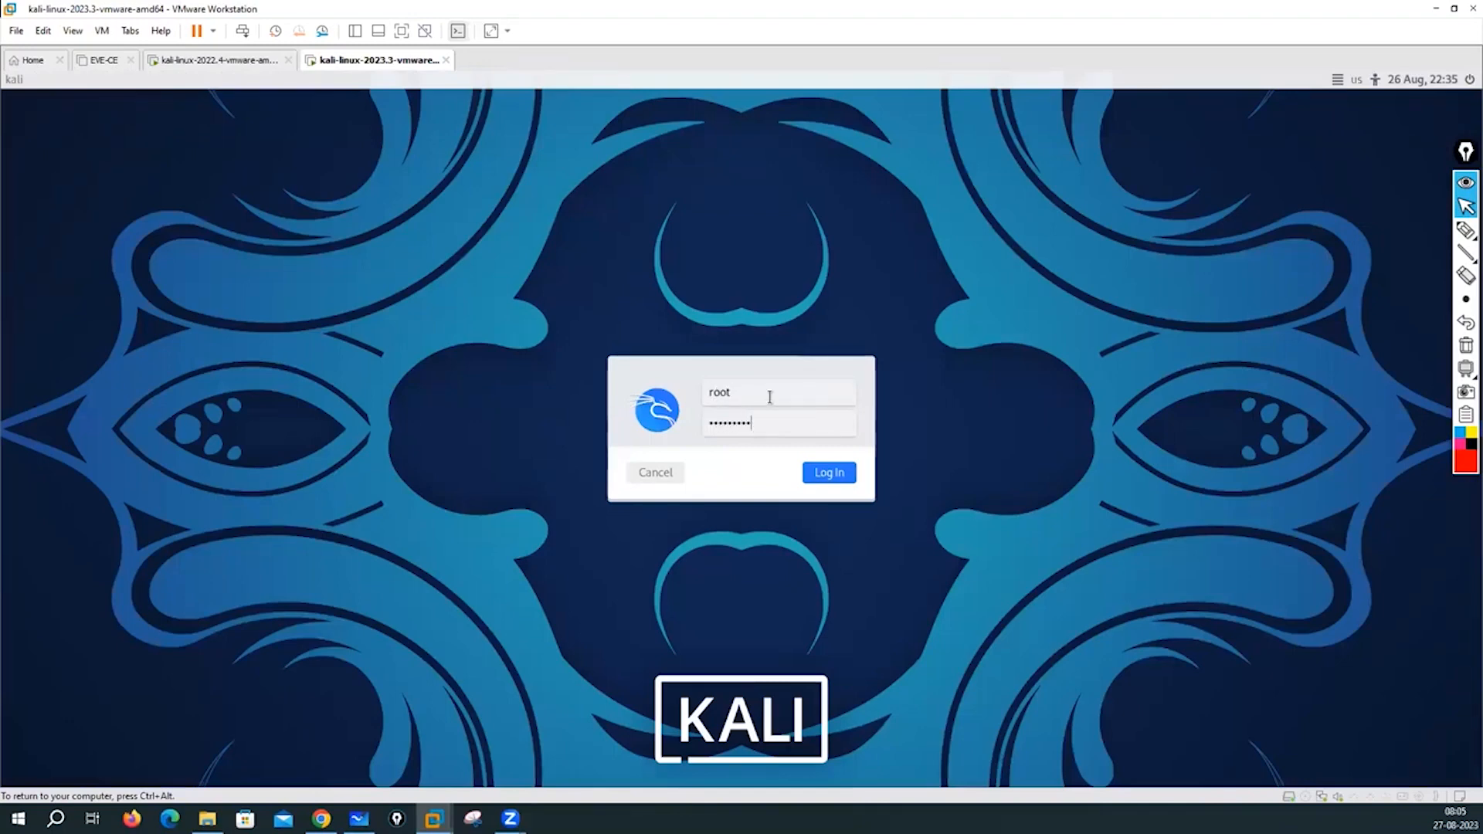
pyautogui.click(820, 467)
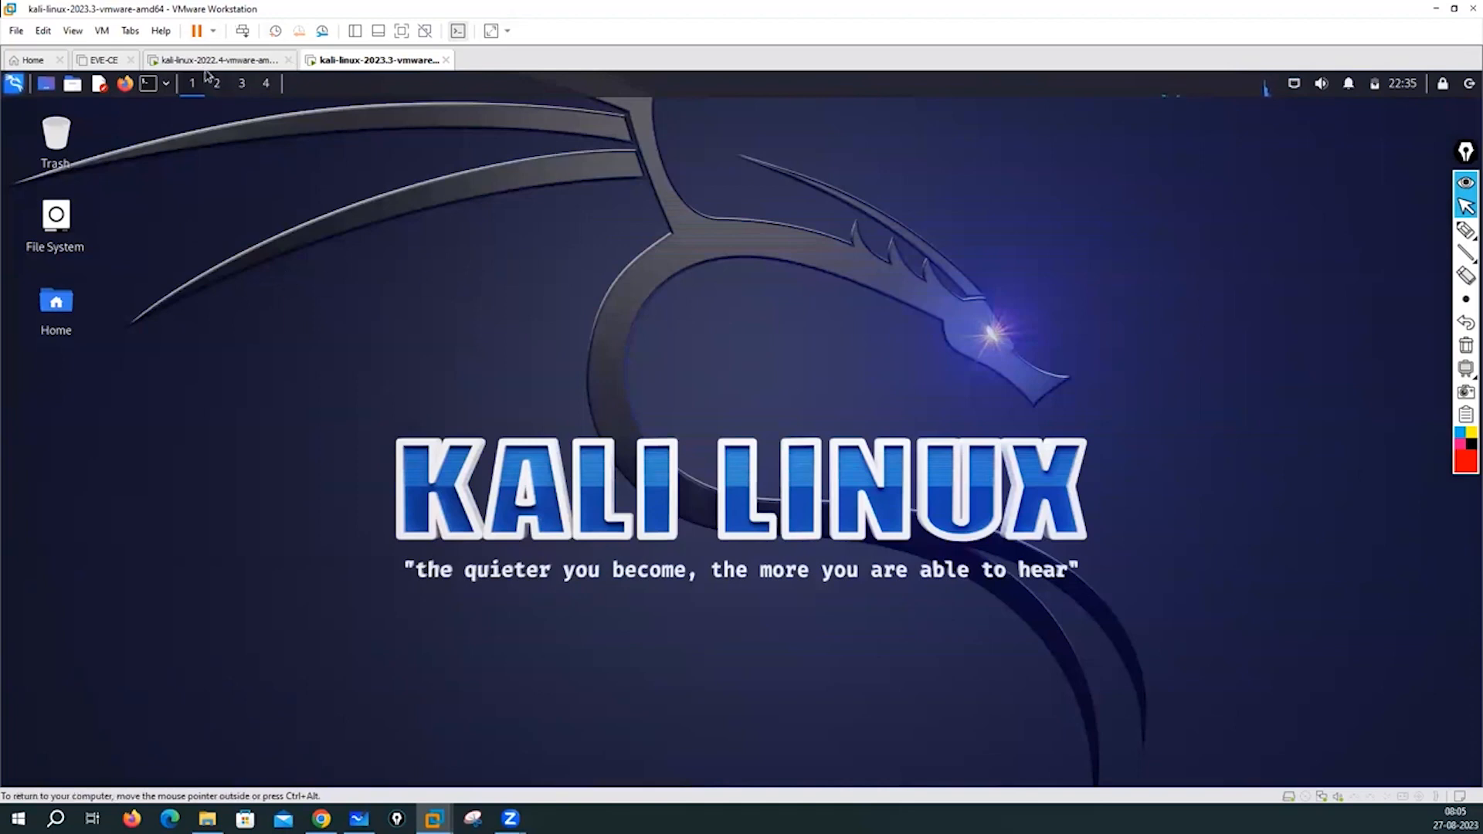
pyautogui.hotkey('ctrl', 'Tab')
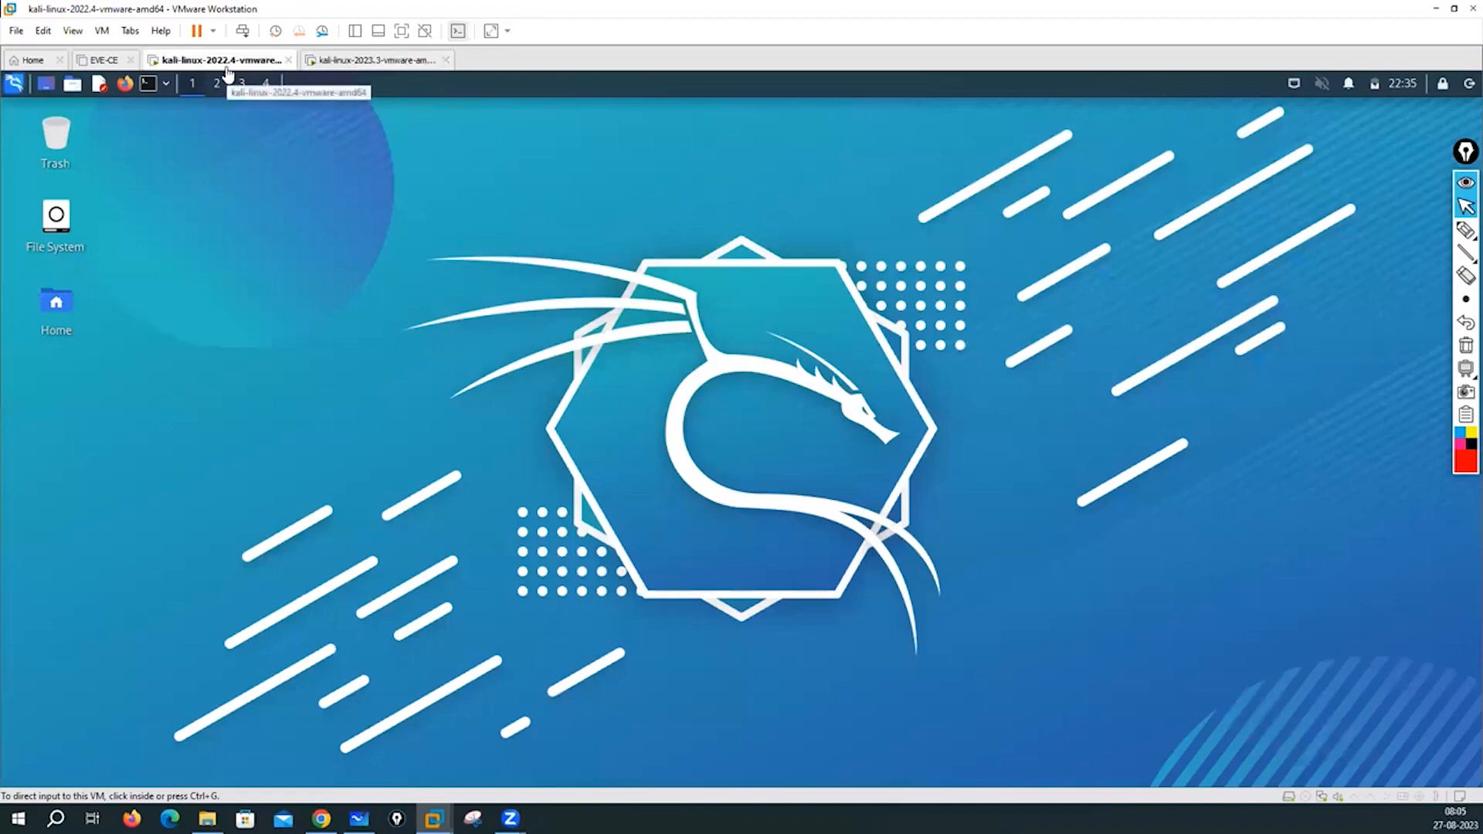
pyautogui.click(350, 62)
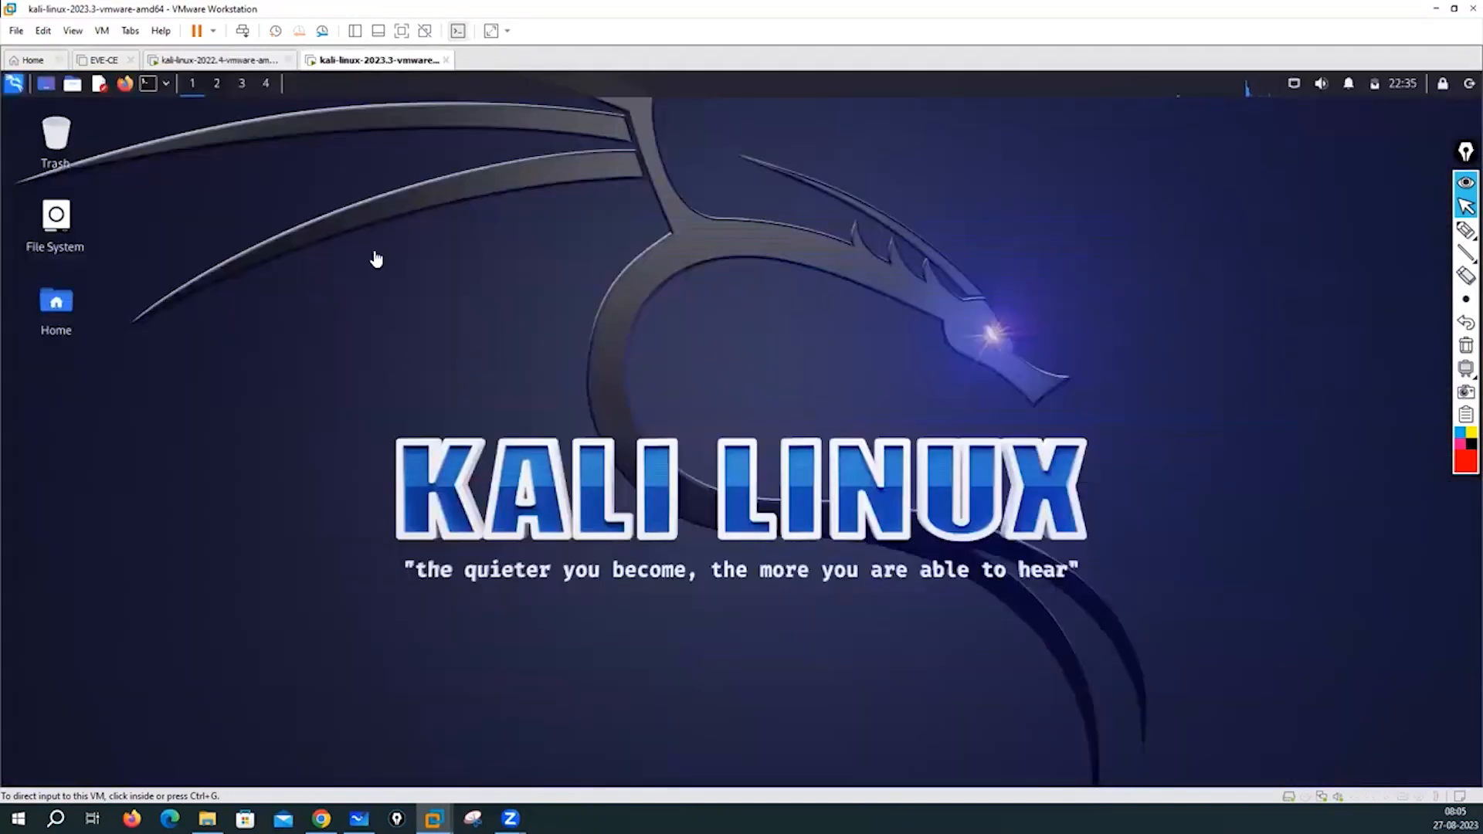